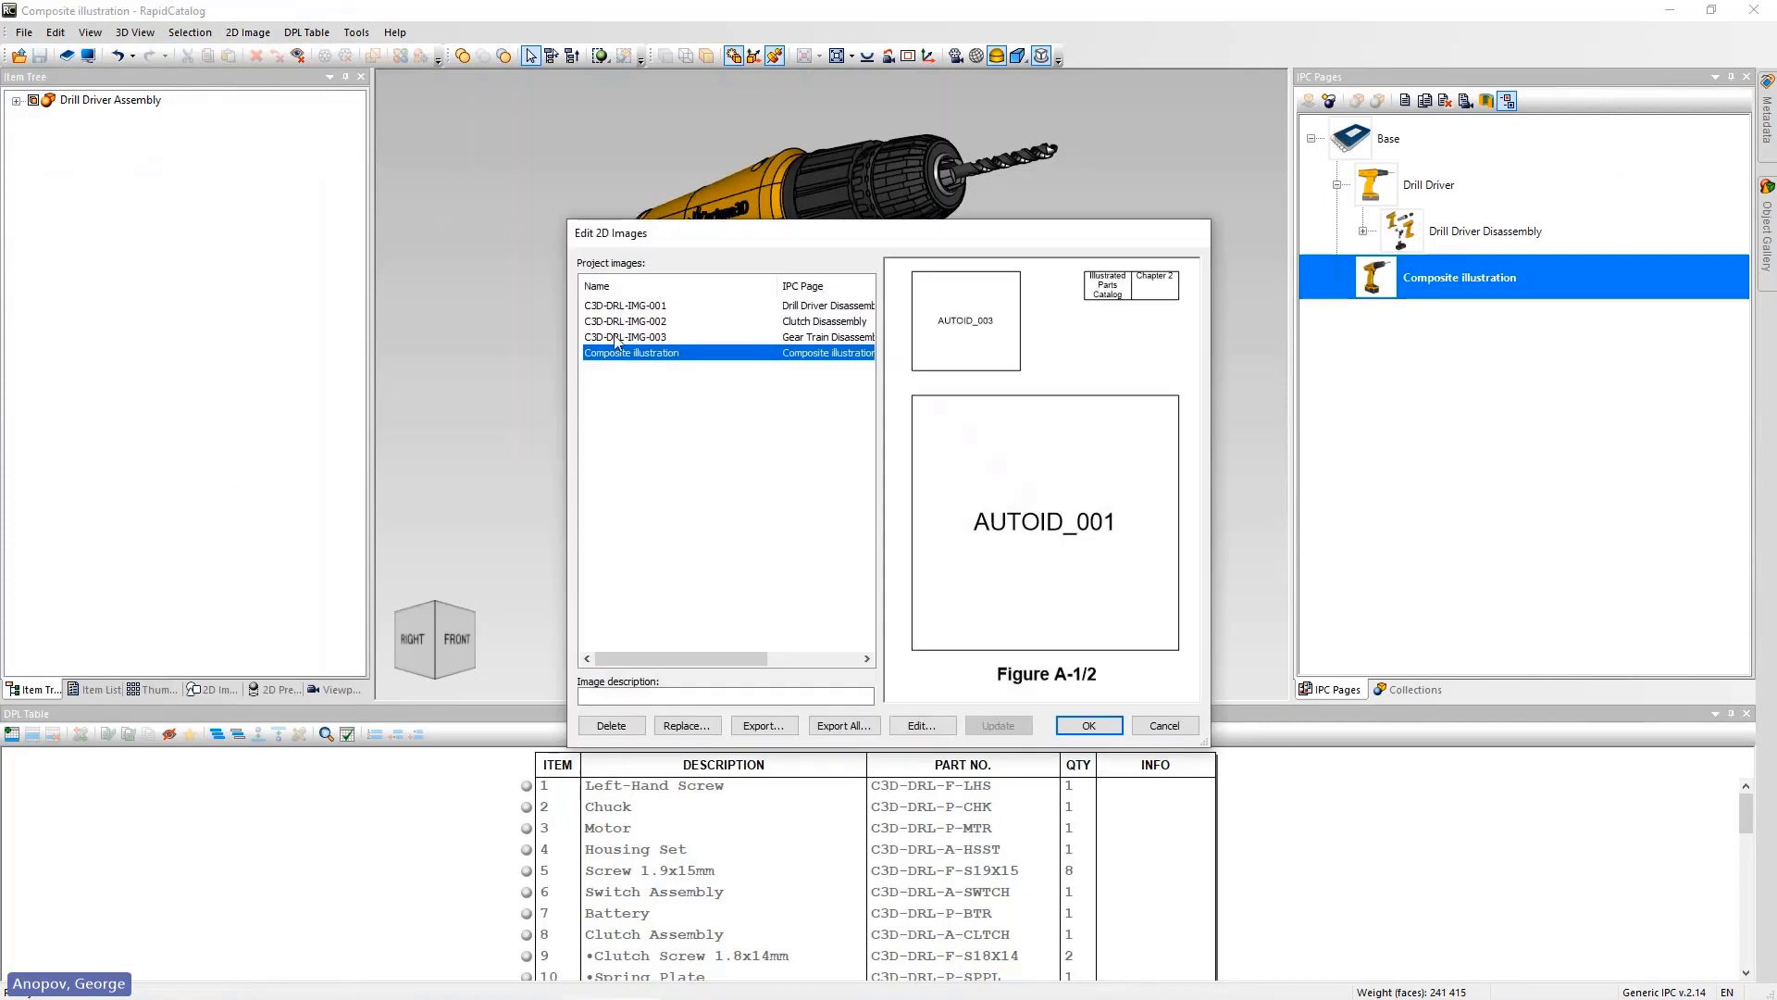
Assign the Drill Driver Disassembly page to the composite illustration's AUTOID_003 frame and the Clutch Disassembly page to its AUTOID_001 frame.
right_click(970, 361)
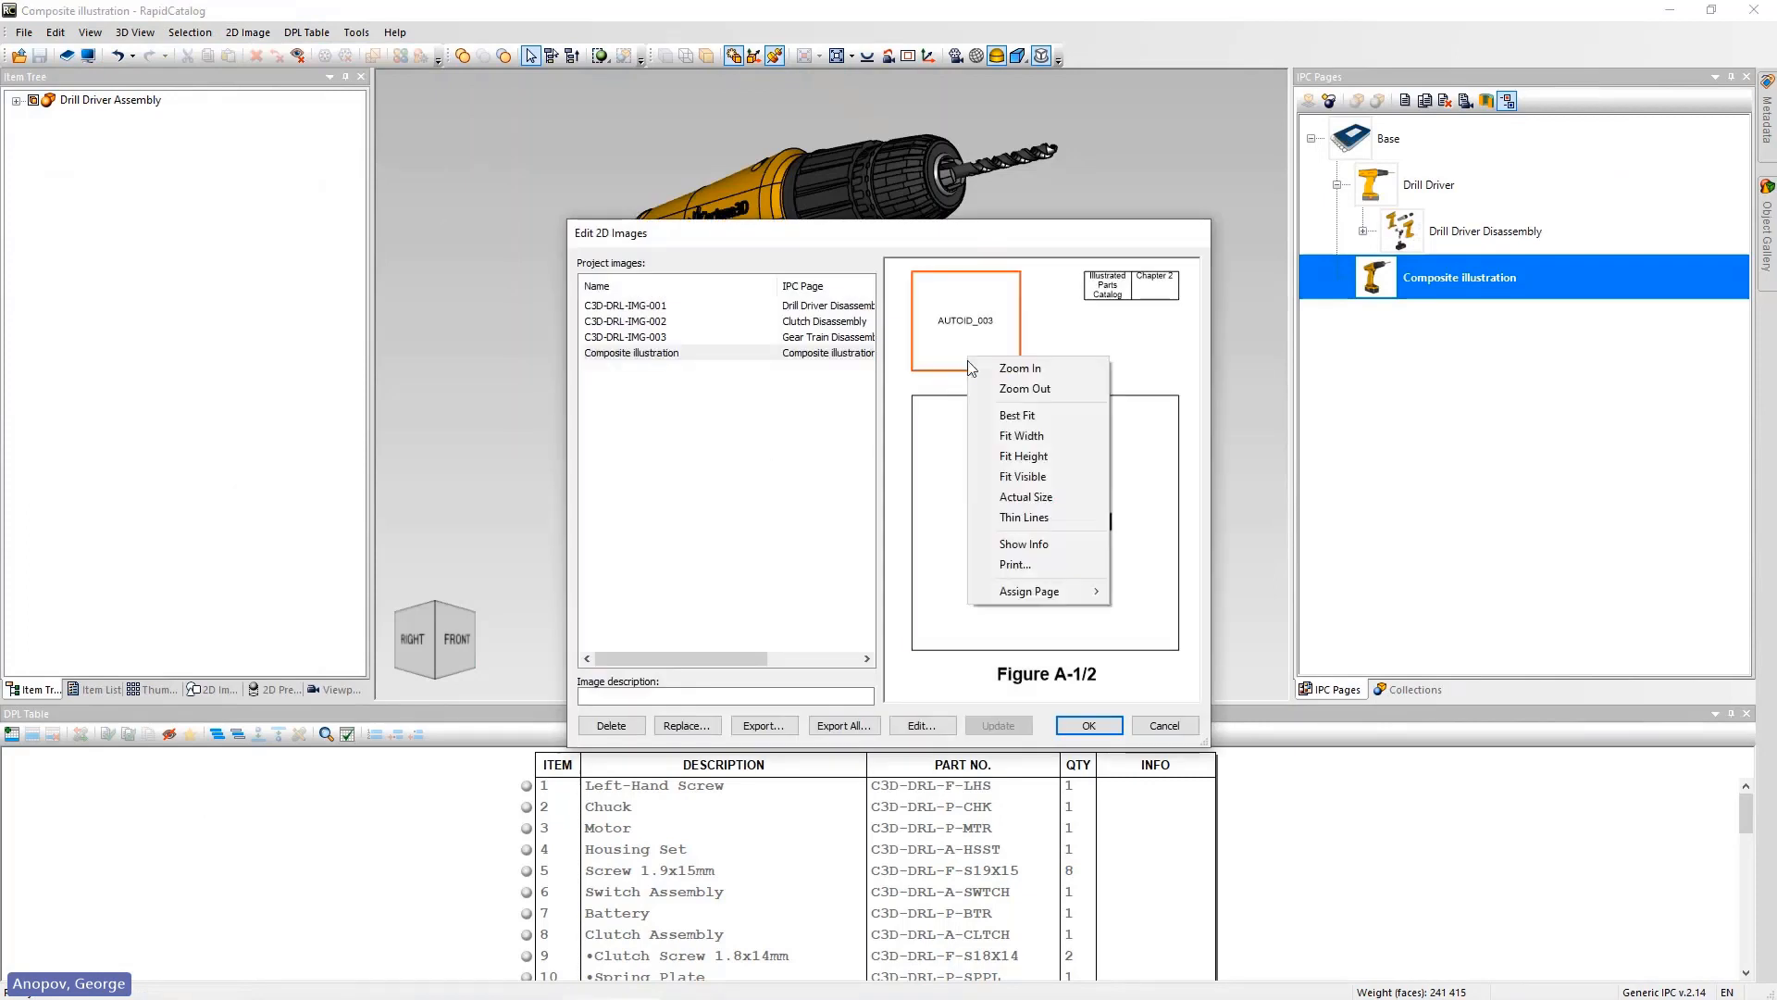
mouse_move(1092, 592)
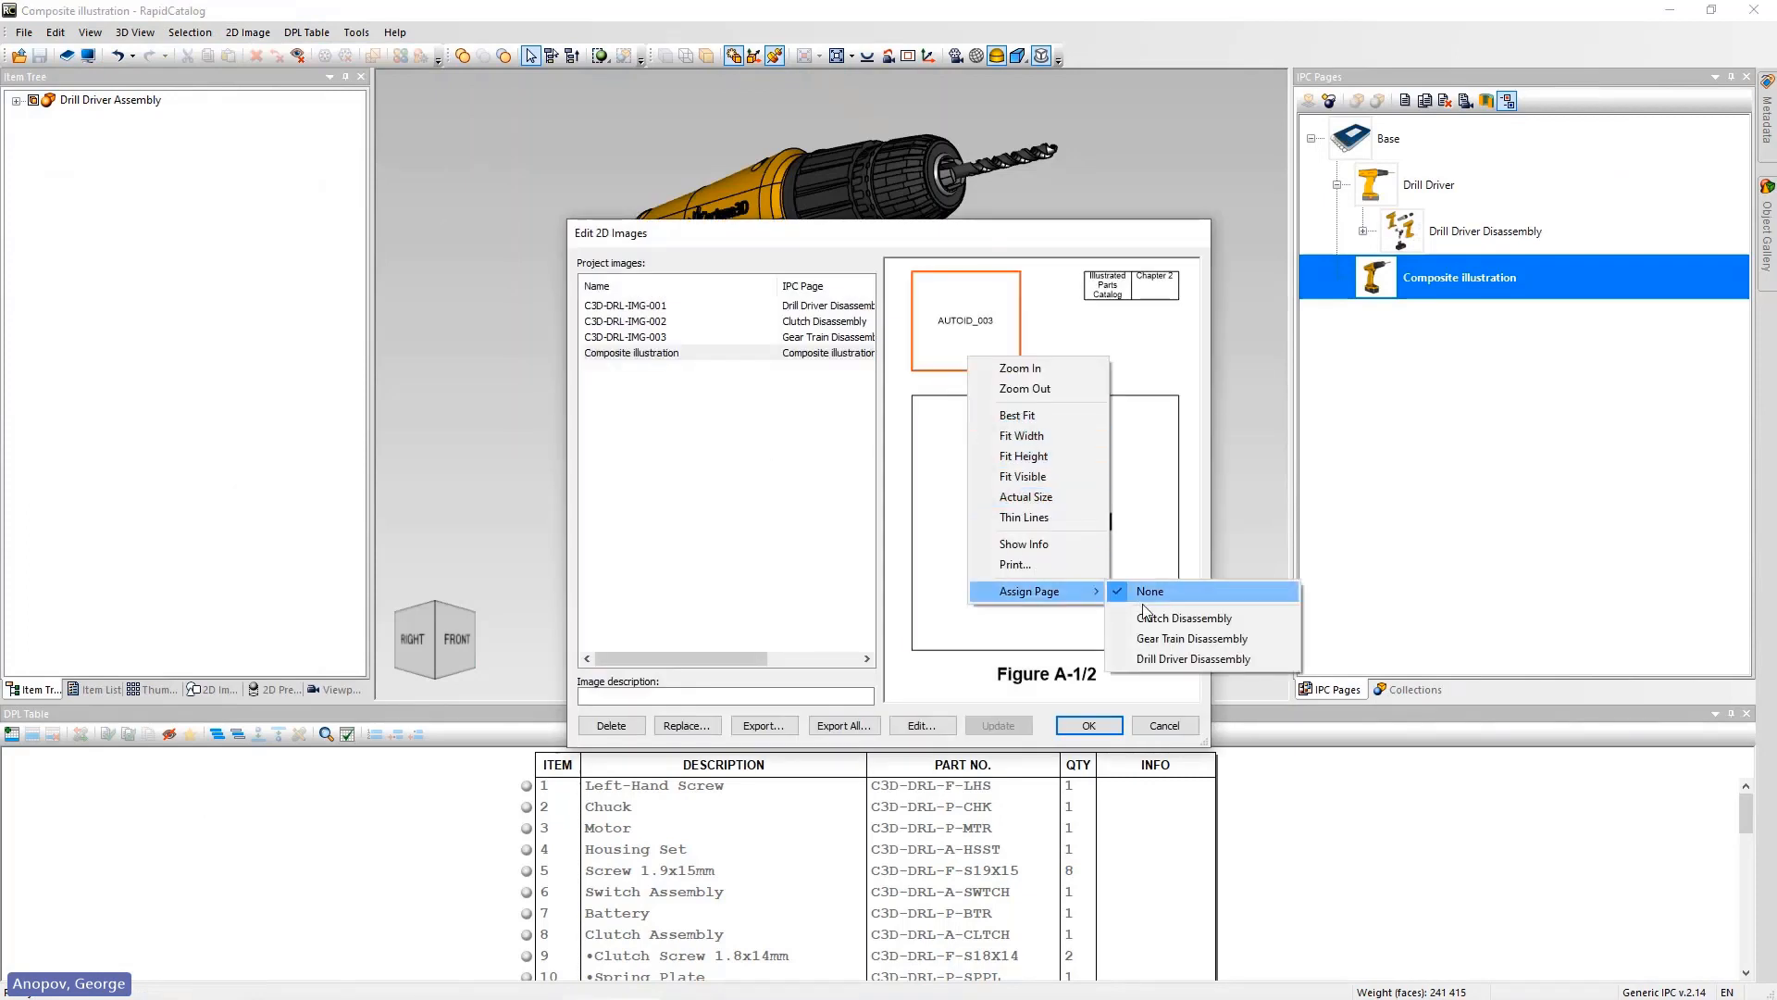
left_click(1235, 664)
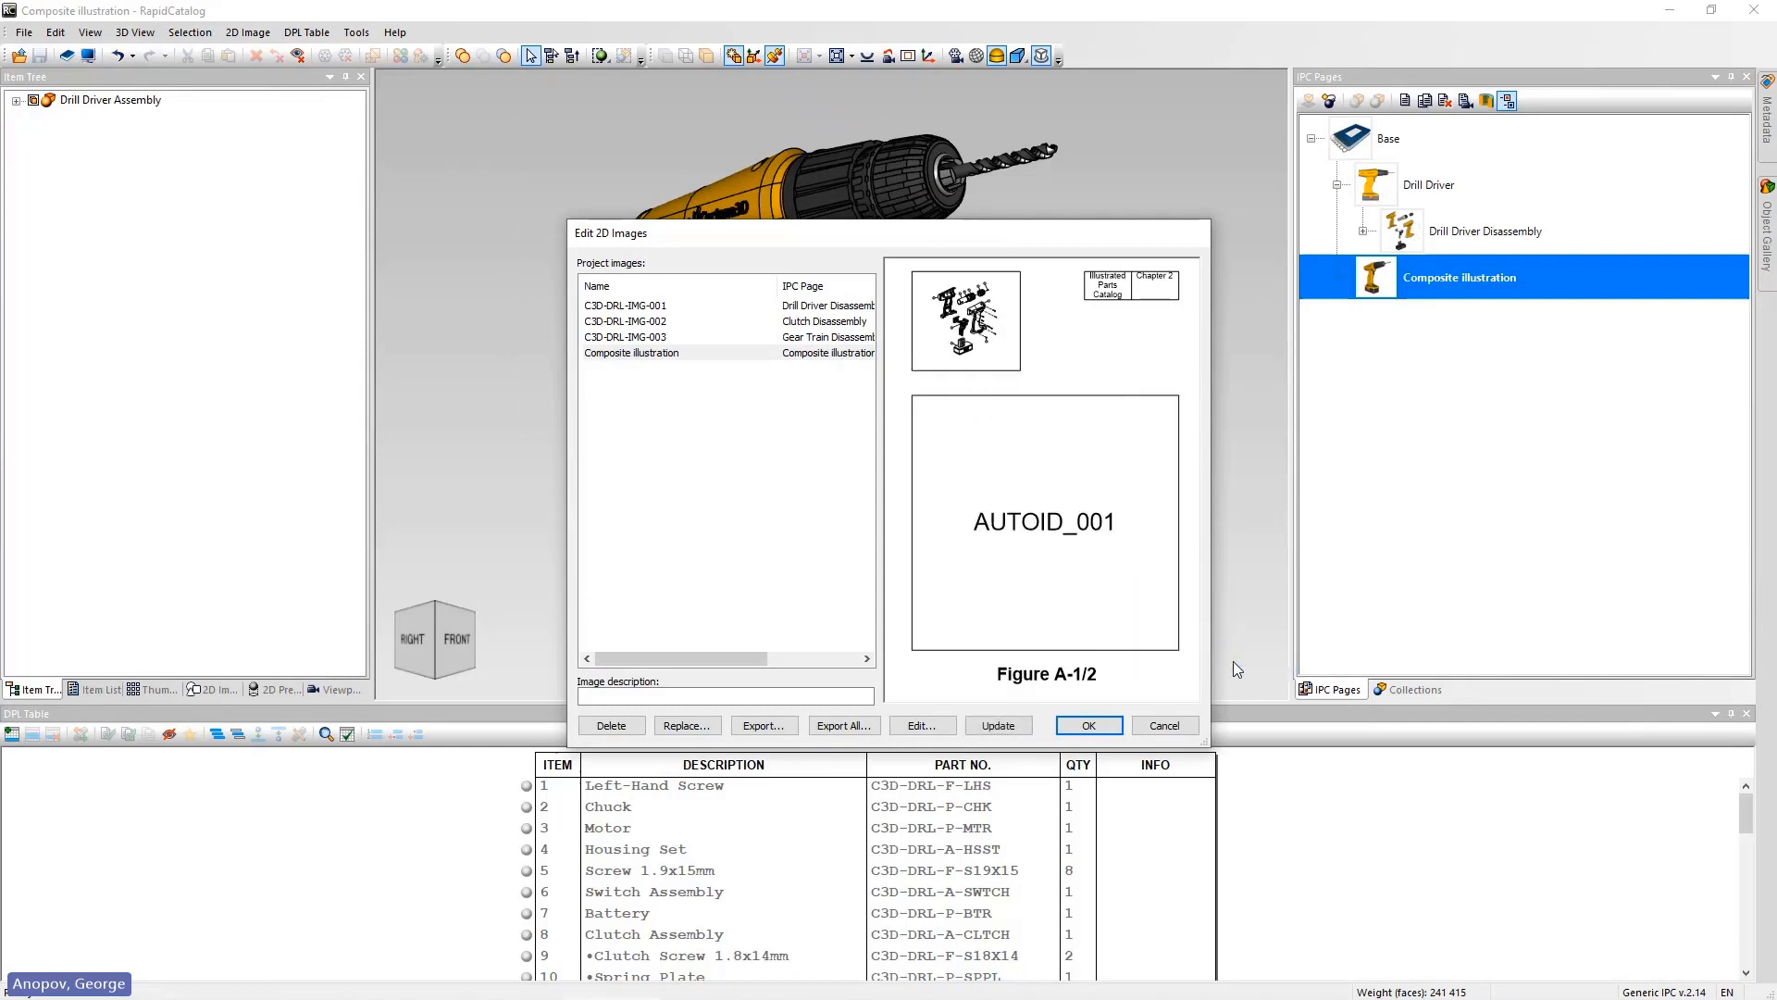
right_click(988, 460)
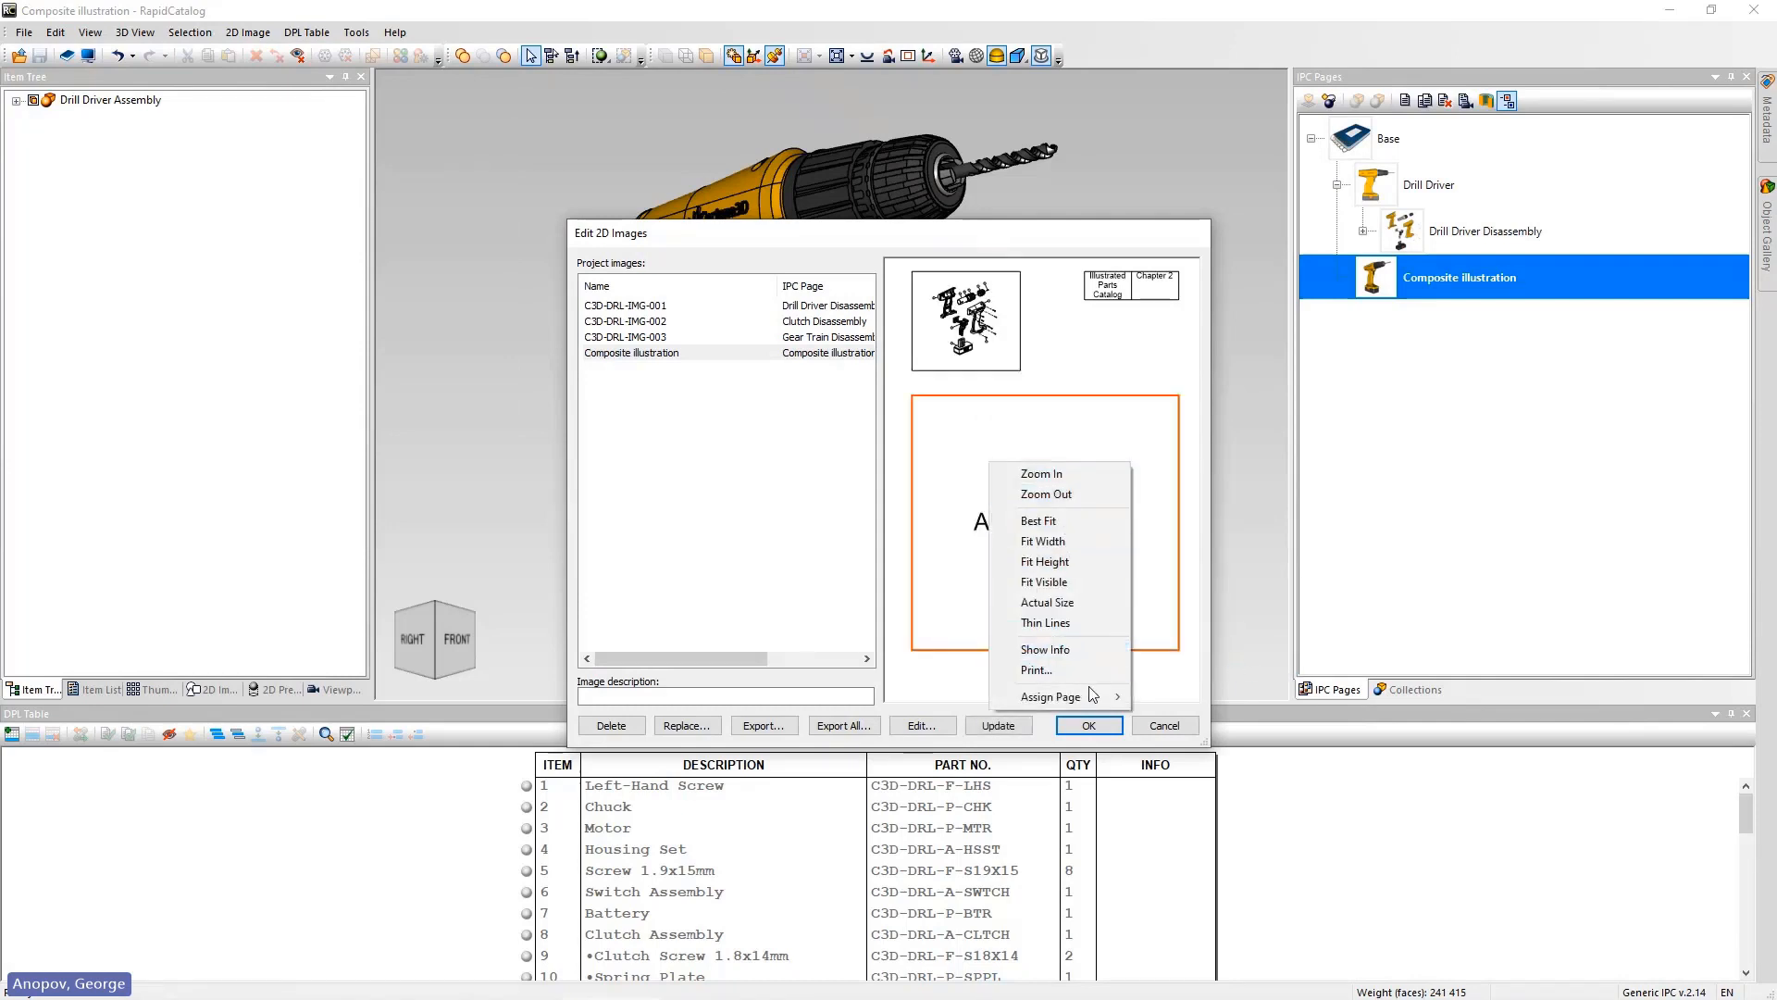
mouse_move(1098, 697)
left_click(1211, 721)
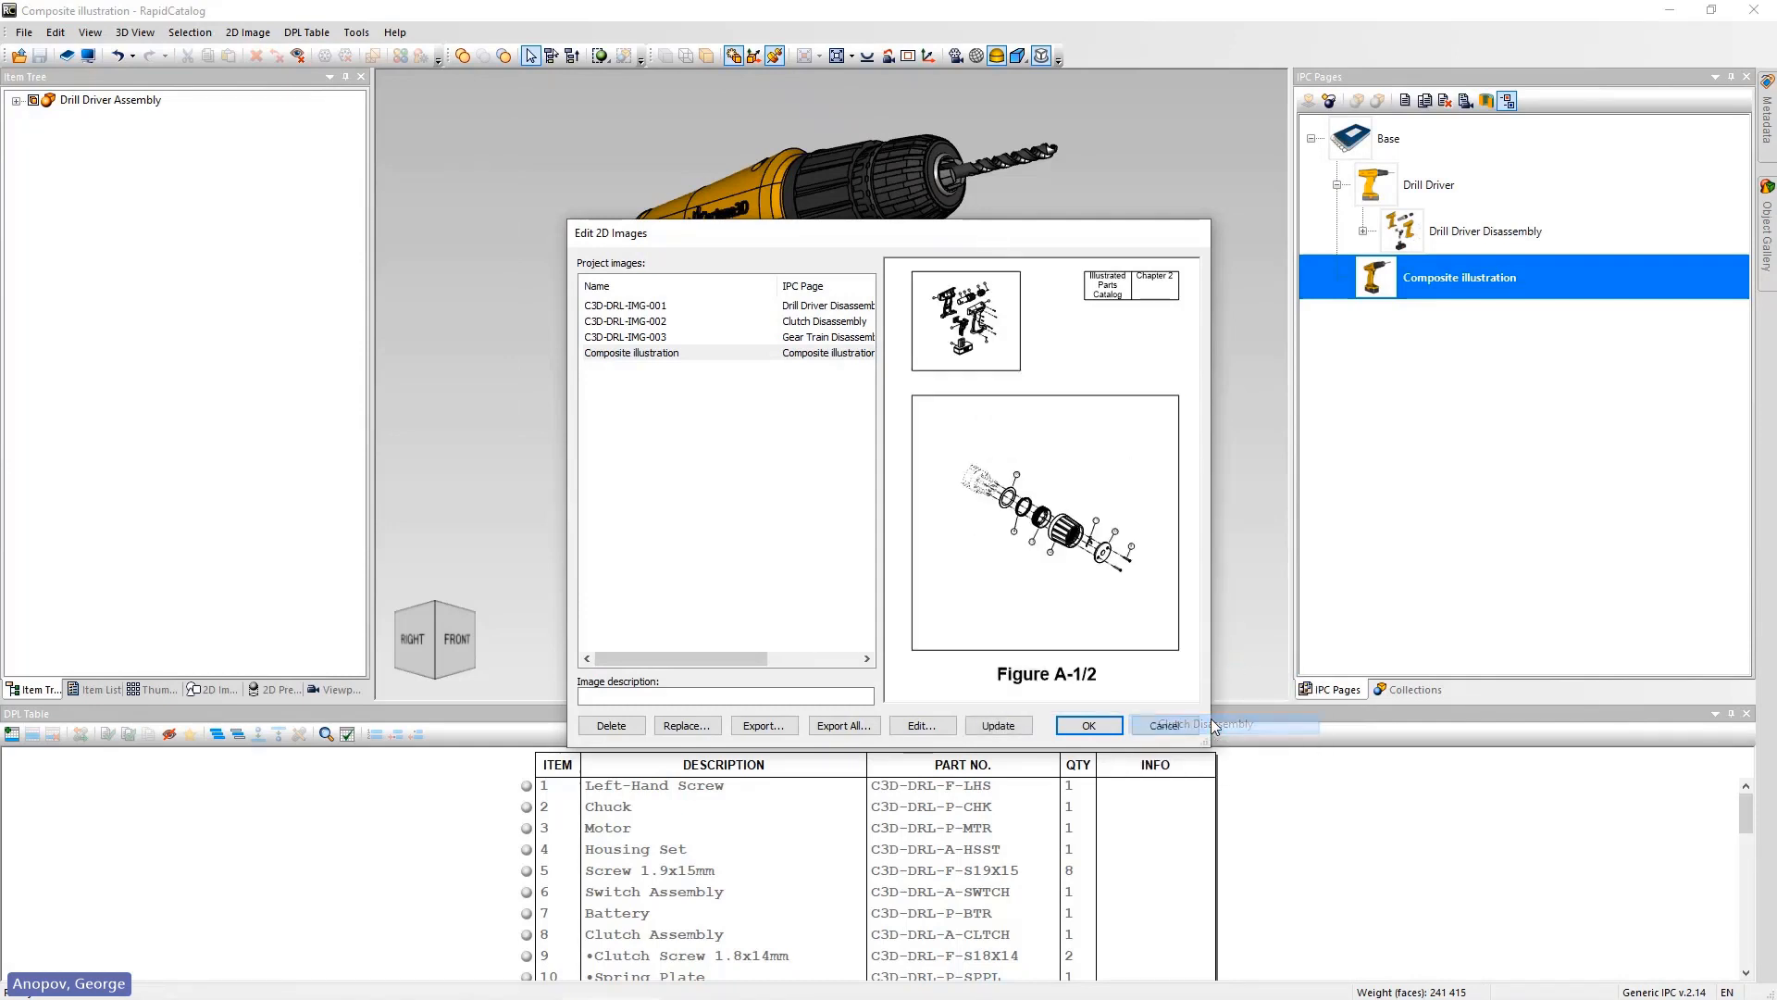
Open the composite illustration in Cortona2D Editor and enlarge the Drill Driver Disassembly view to a zoom factor of about 0.3.
left_click(918, 728)
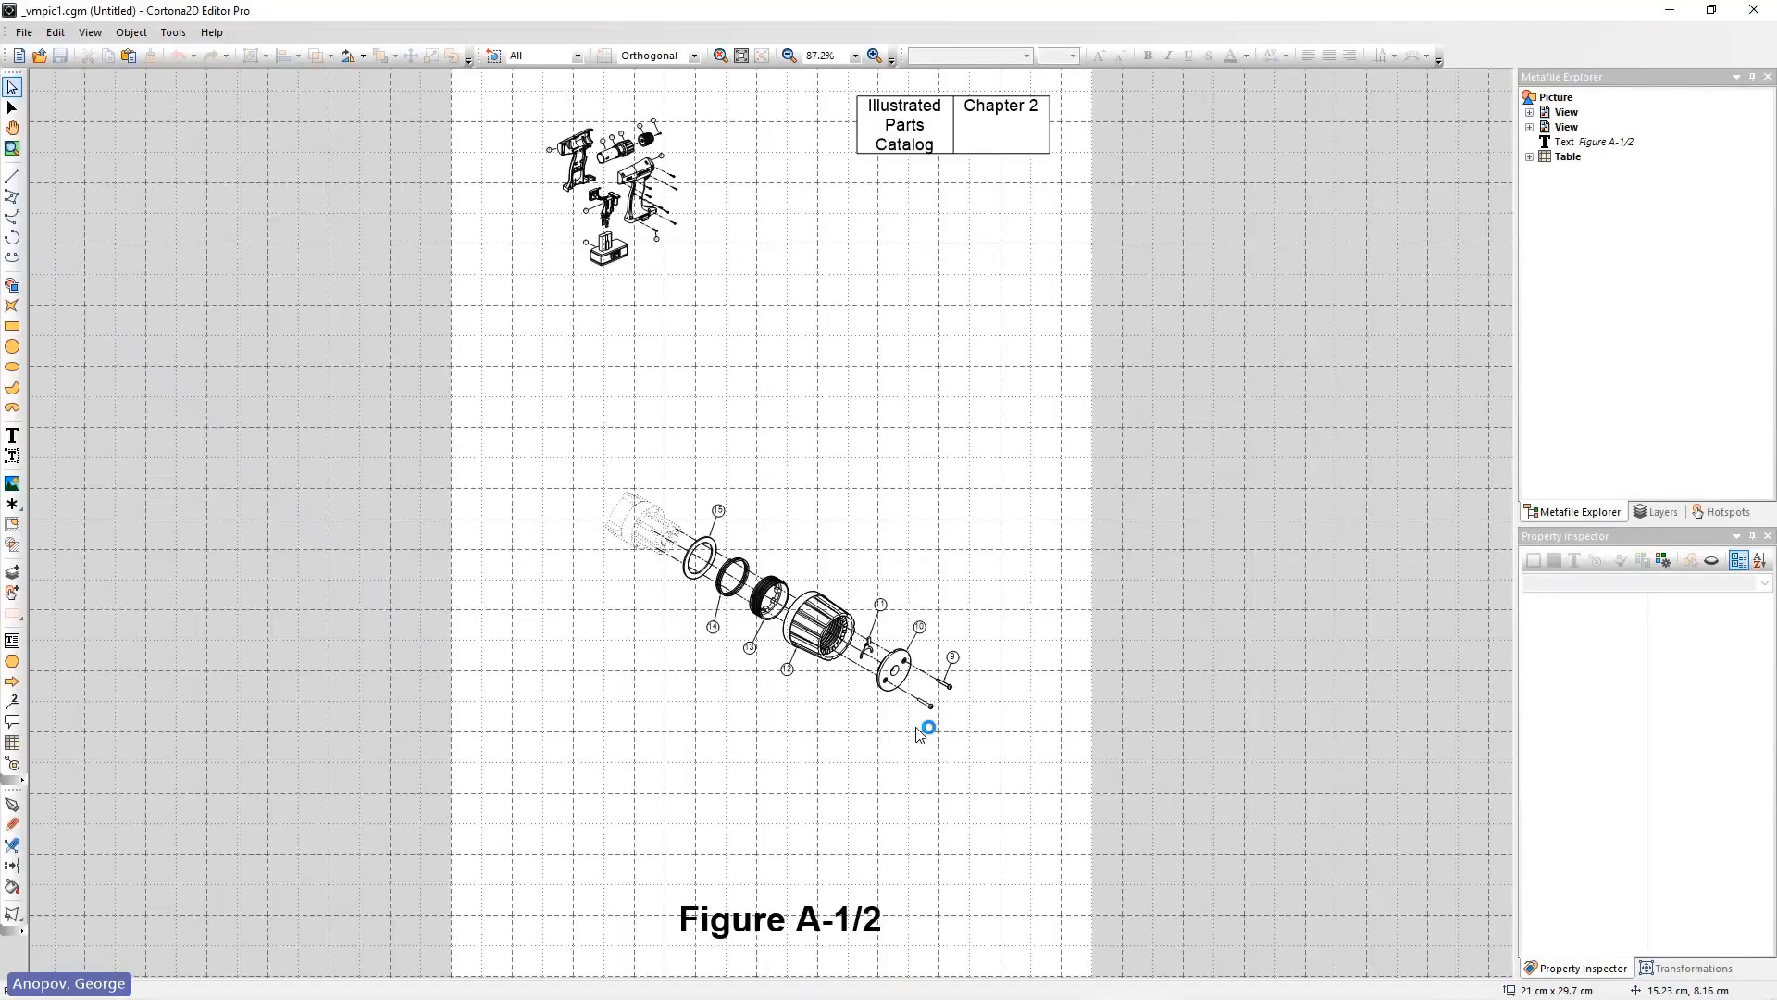
scroll(417, 331, "down", 2)
left_click_drag(420, 389, 649, 419)
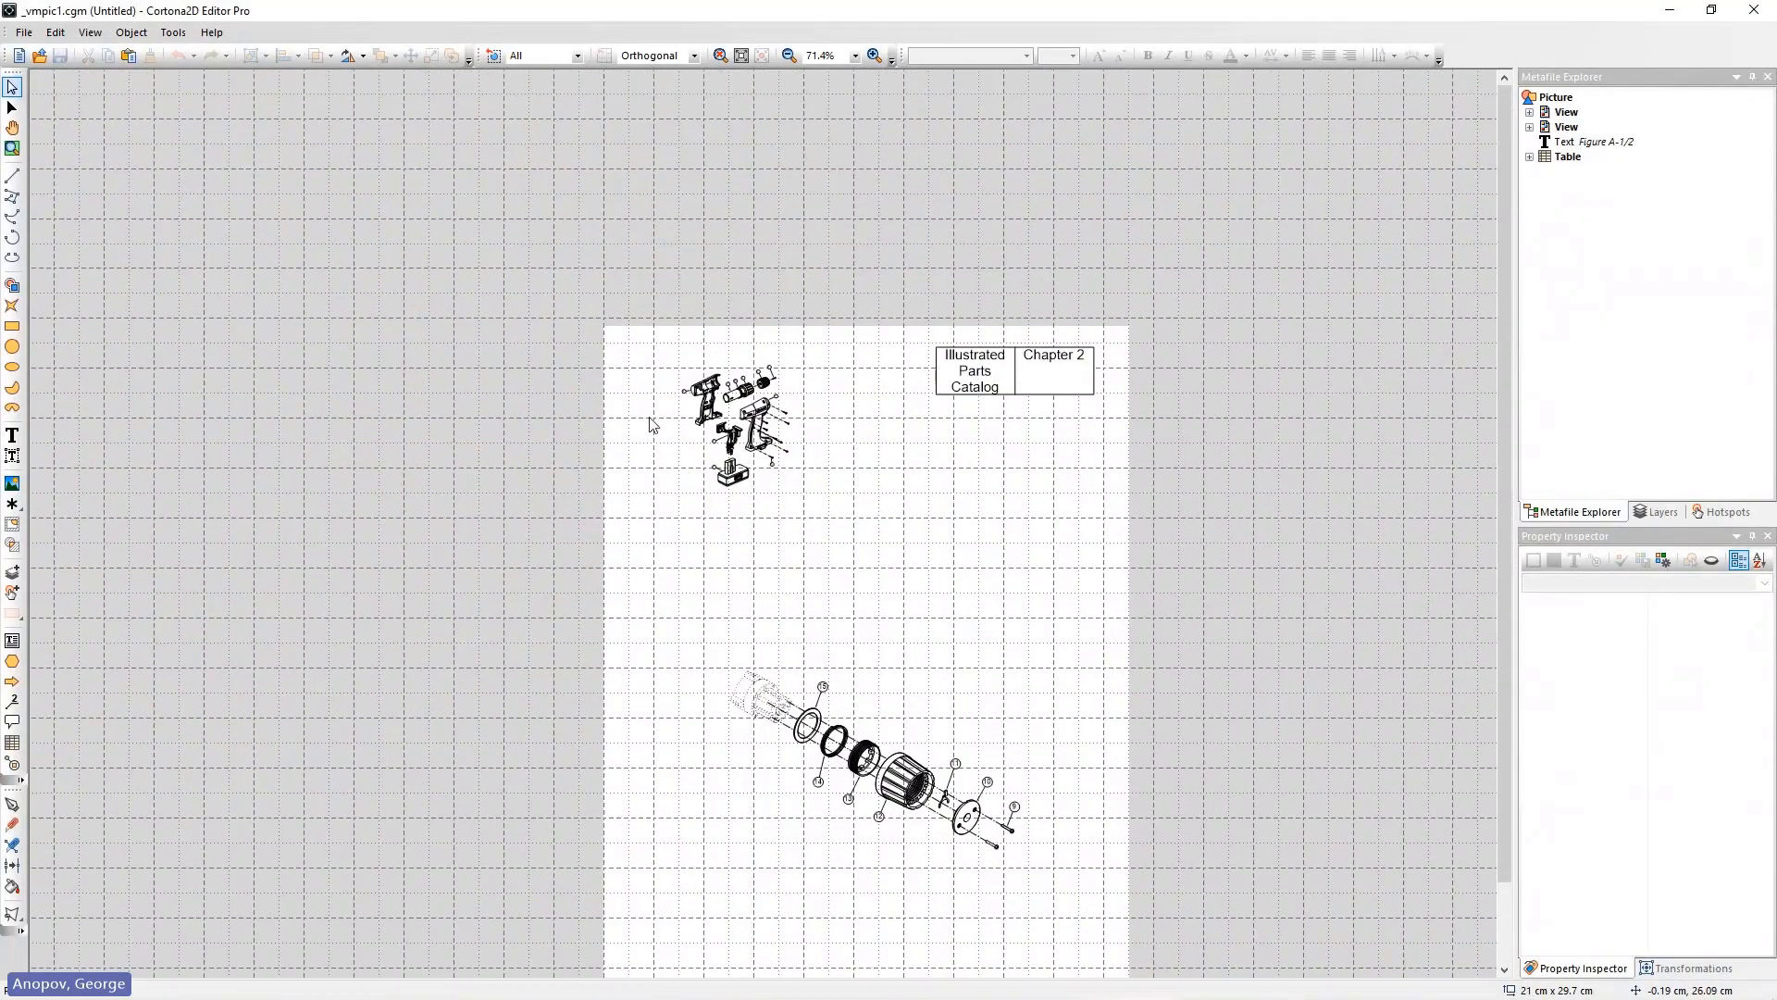
scroll(650, 424, "up", 4)
left_click(809, 387)
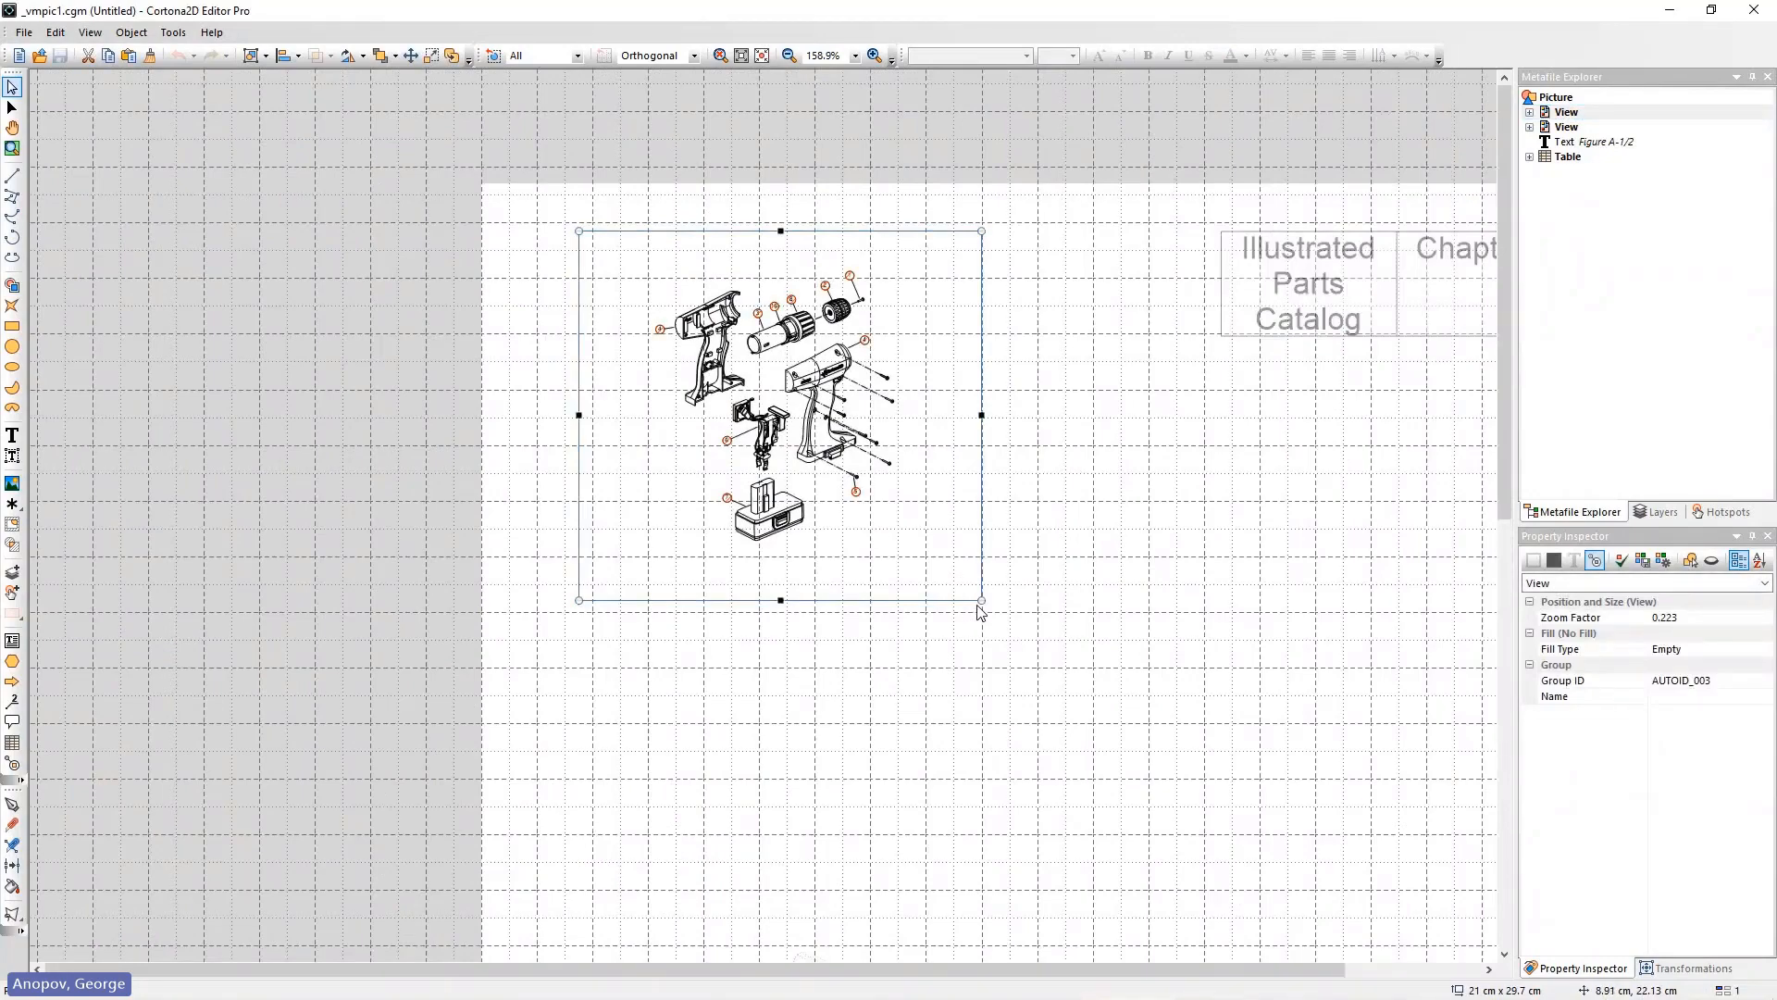
left_click_drag(977, 602, 1117, 724)
scroll(454, 507, "down", 3)
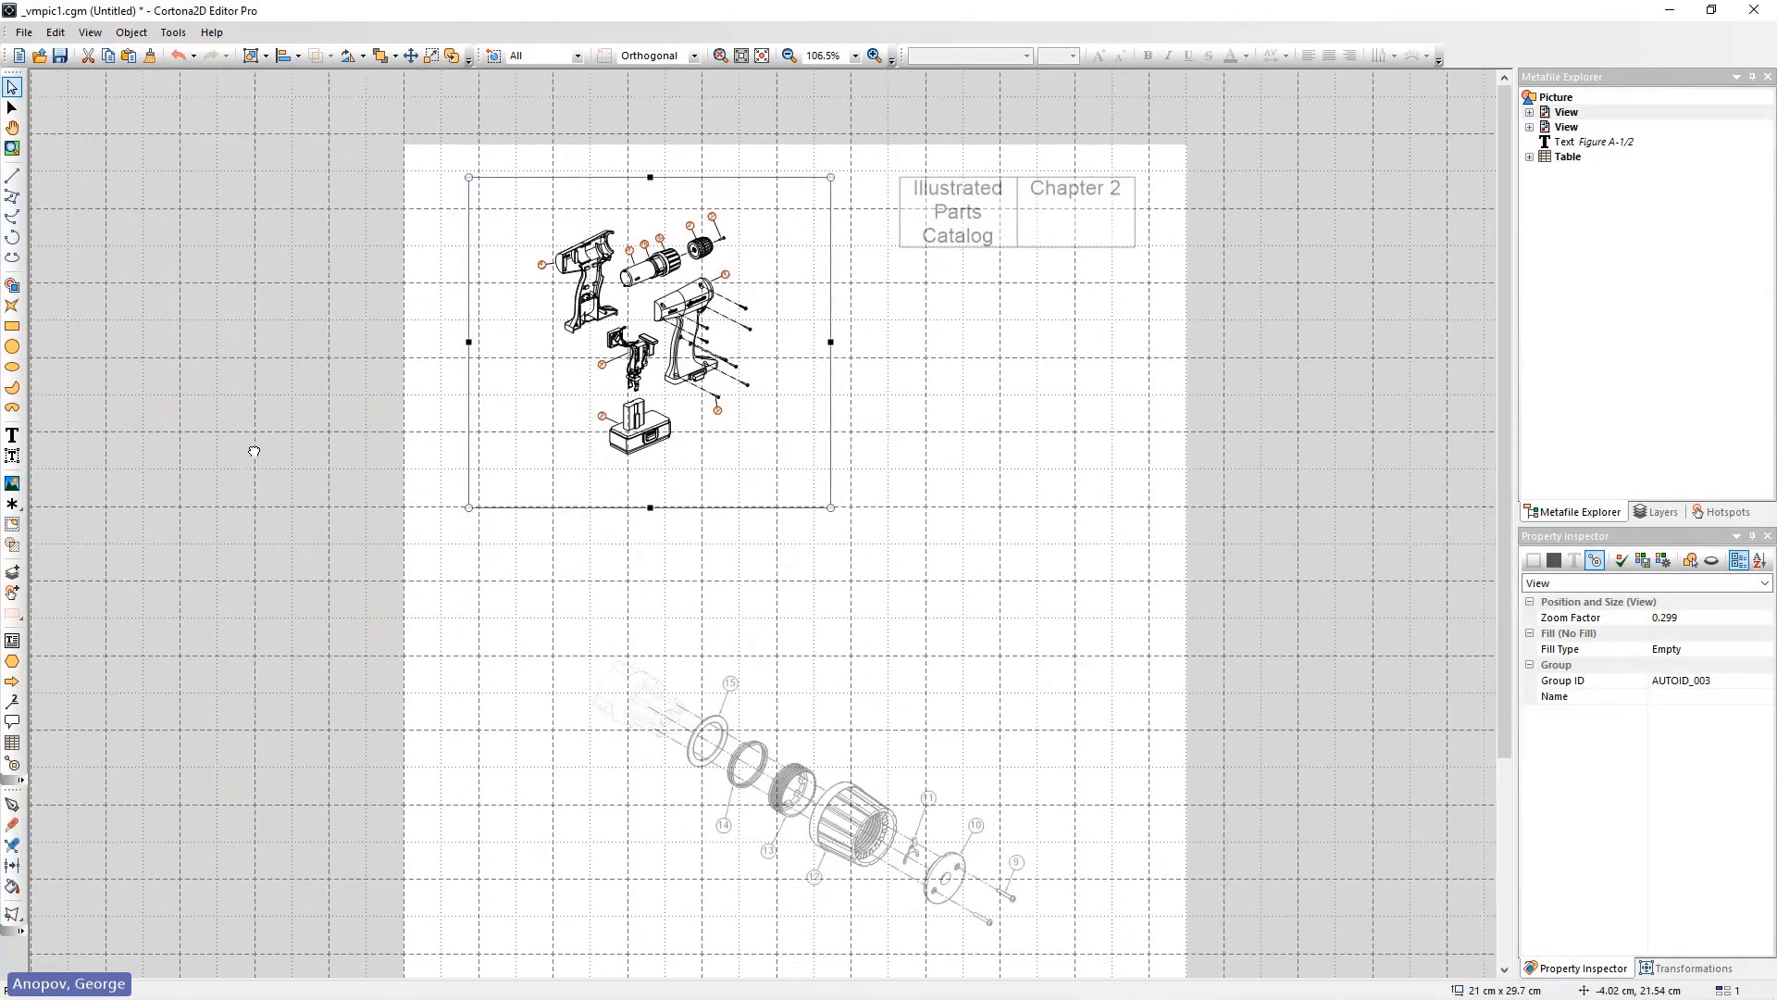
scroll(337, 365, "down", 2)
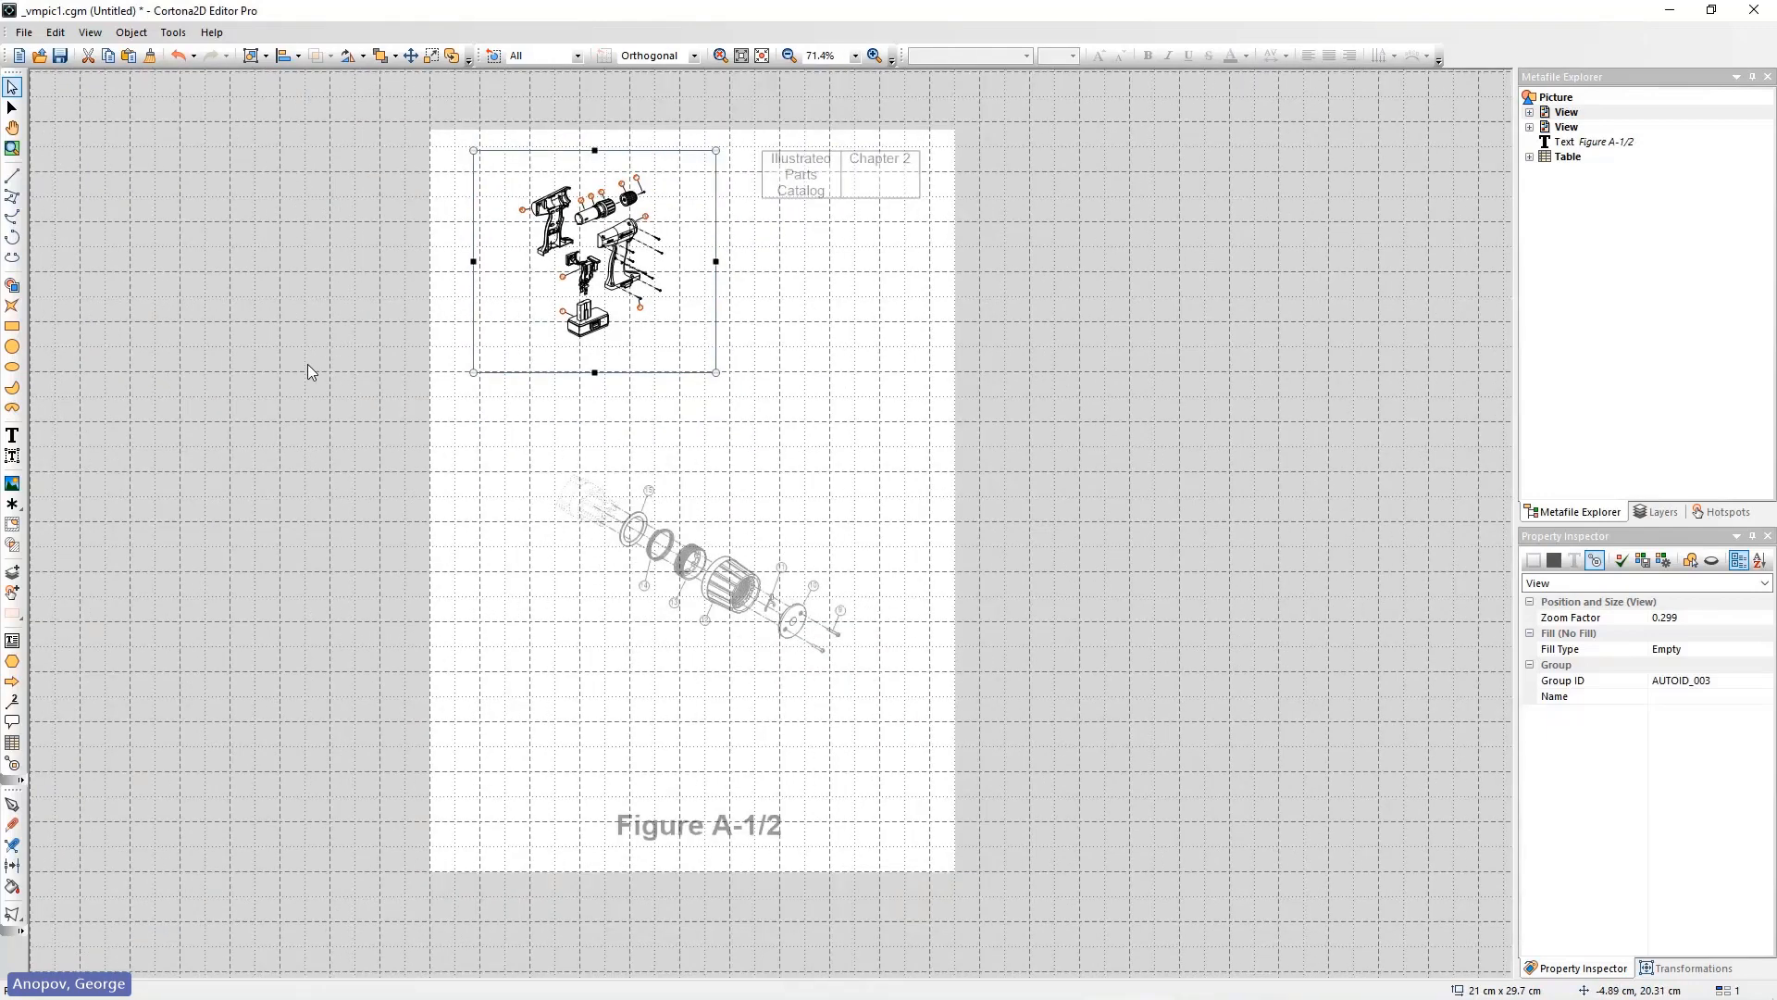
left_click(309, 366)
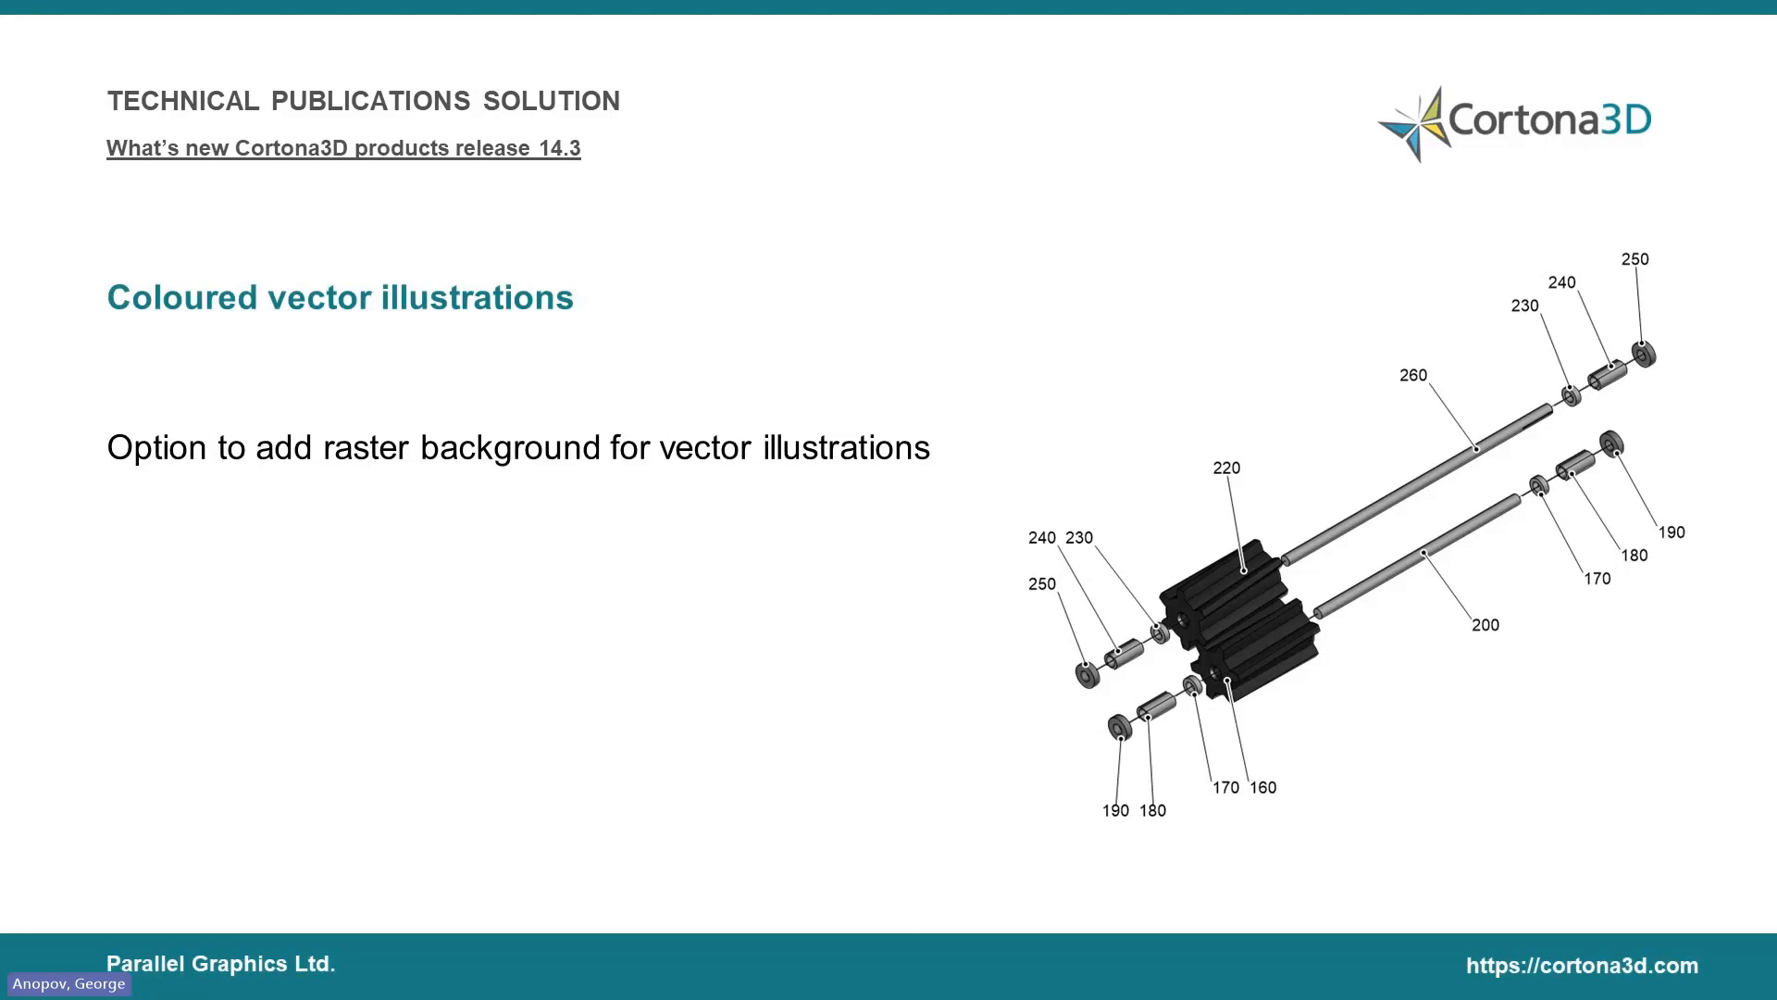
key("Right")
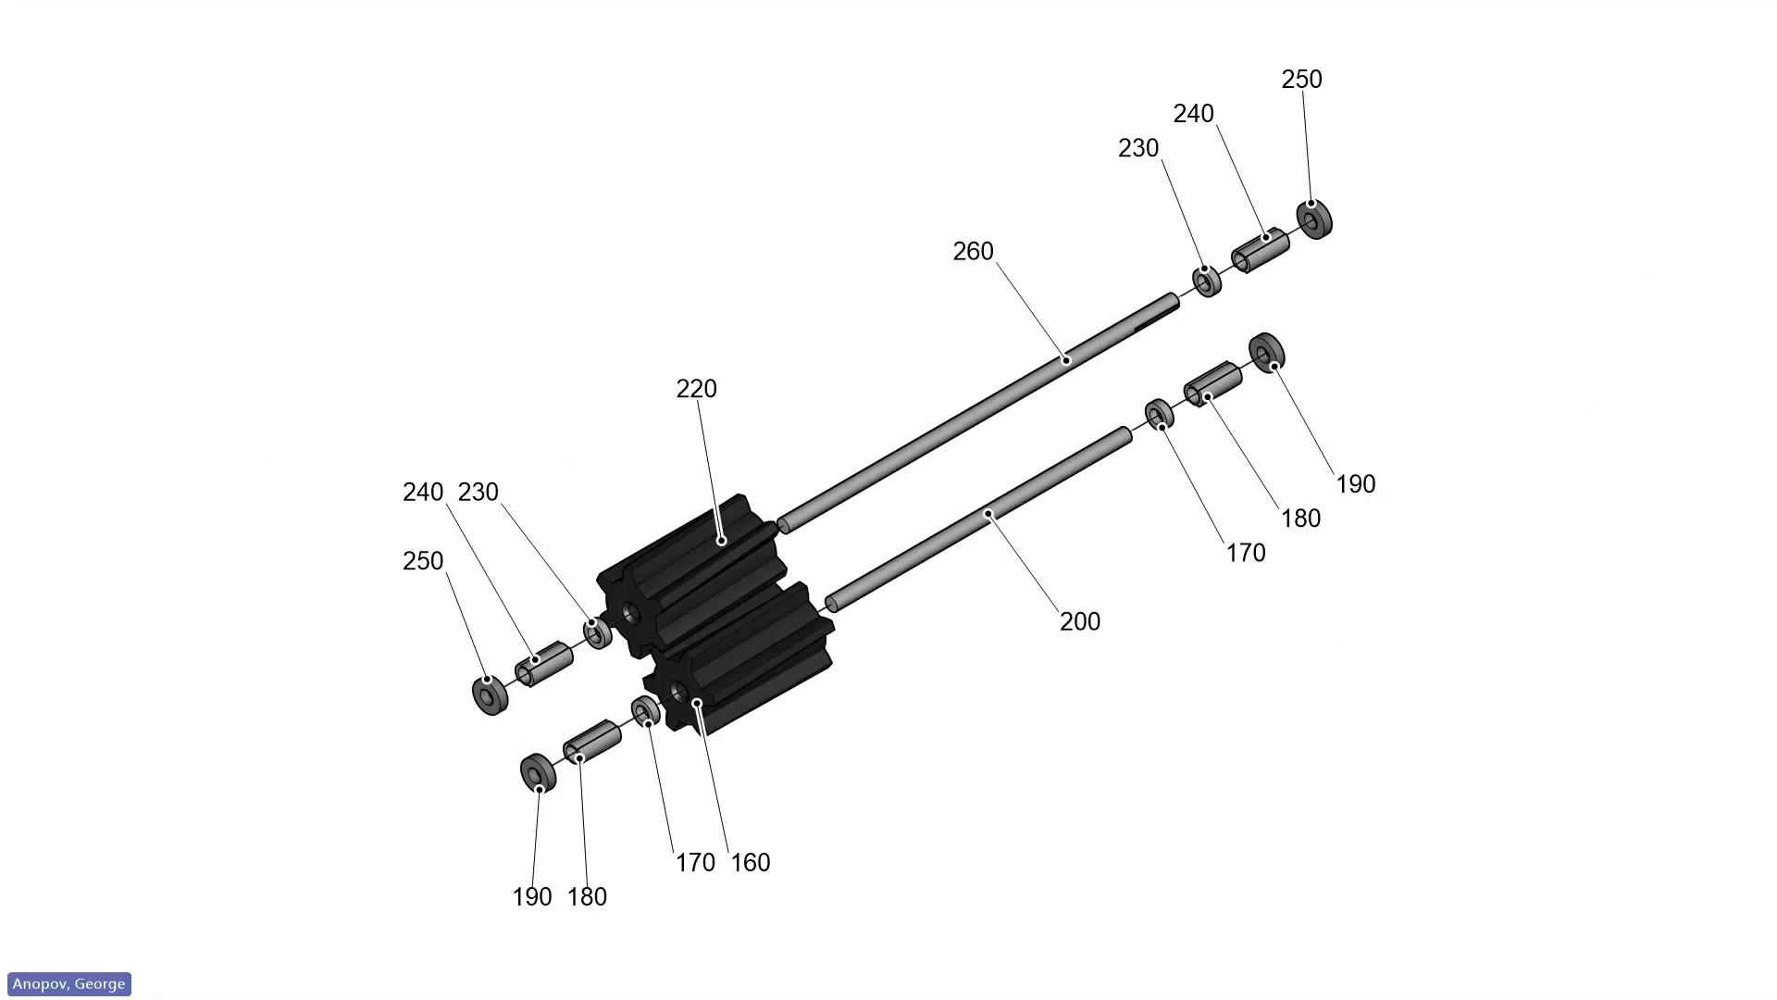
Switch to RapidCatalog and enable raster background generation in the 2D image options for the Clutch Disassembly page.
key("alt+Tab")
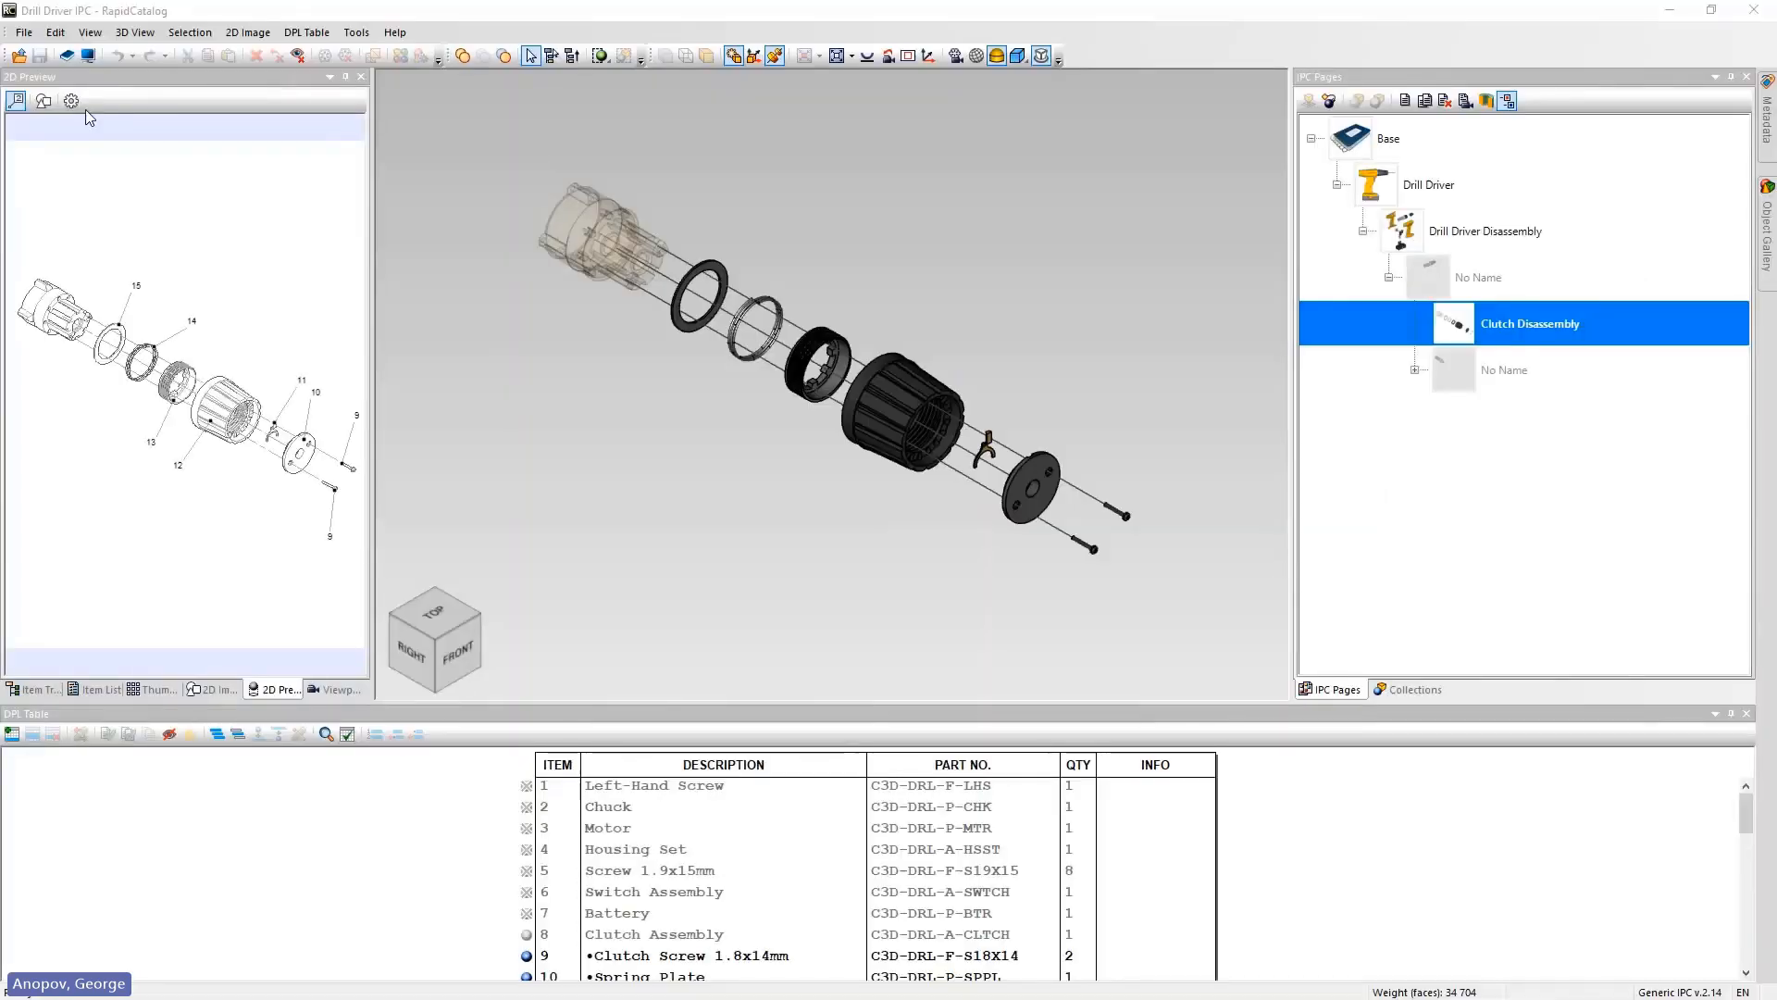
left_click(72, 102)
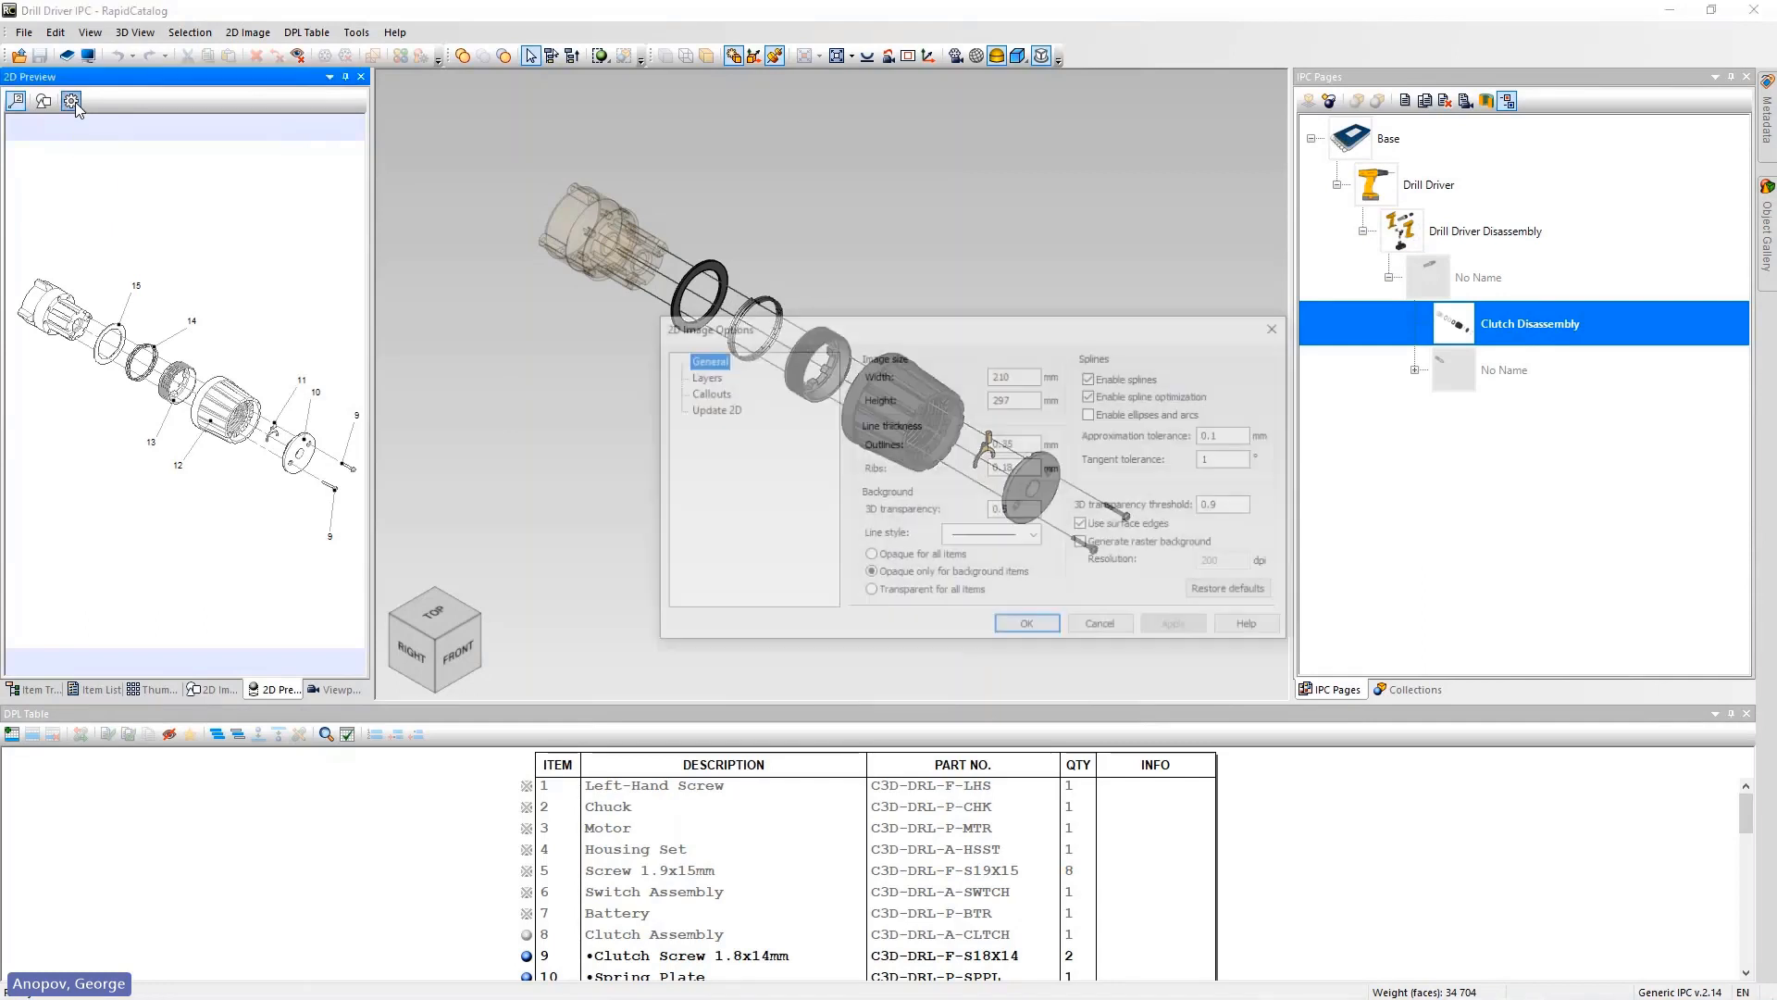
left_click(1086, 544)
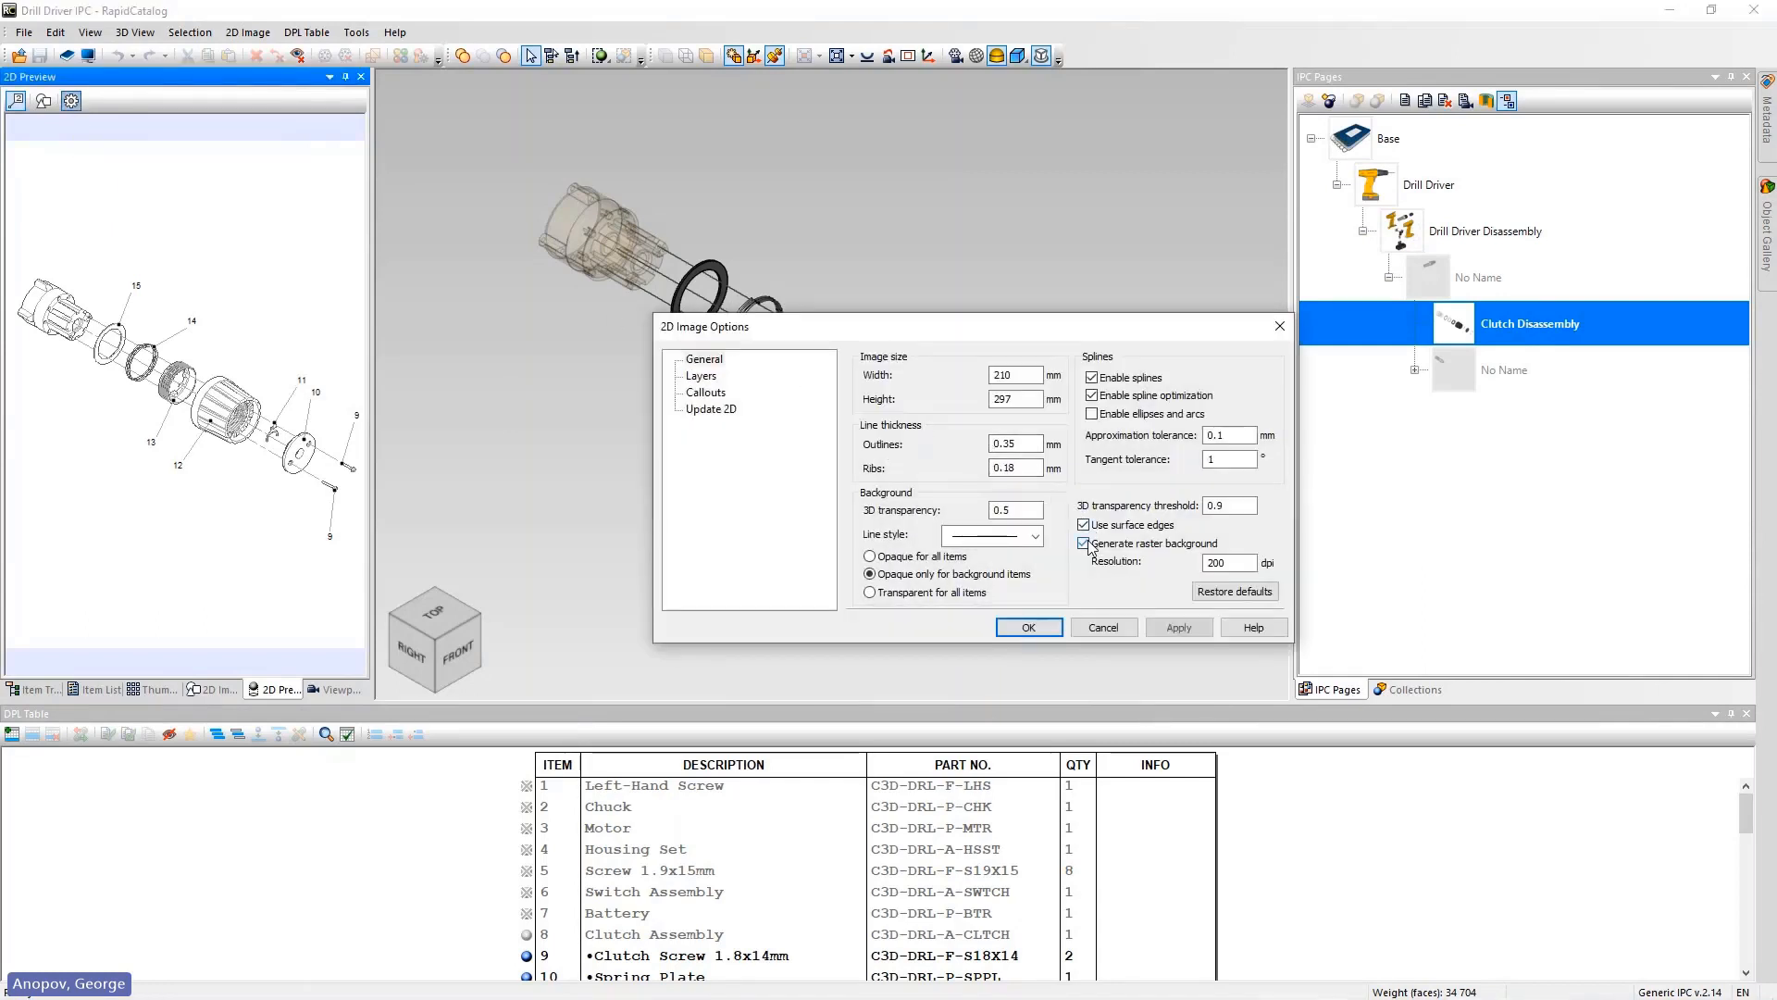
left_click(1028, 628)
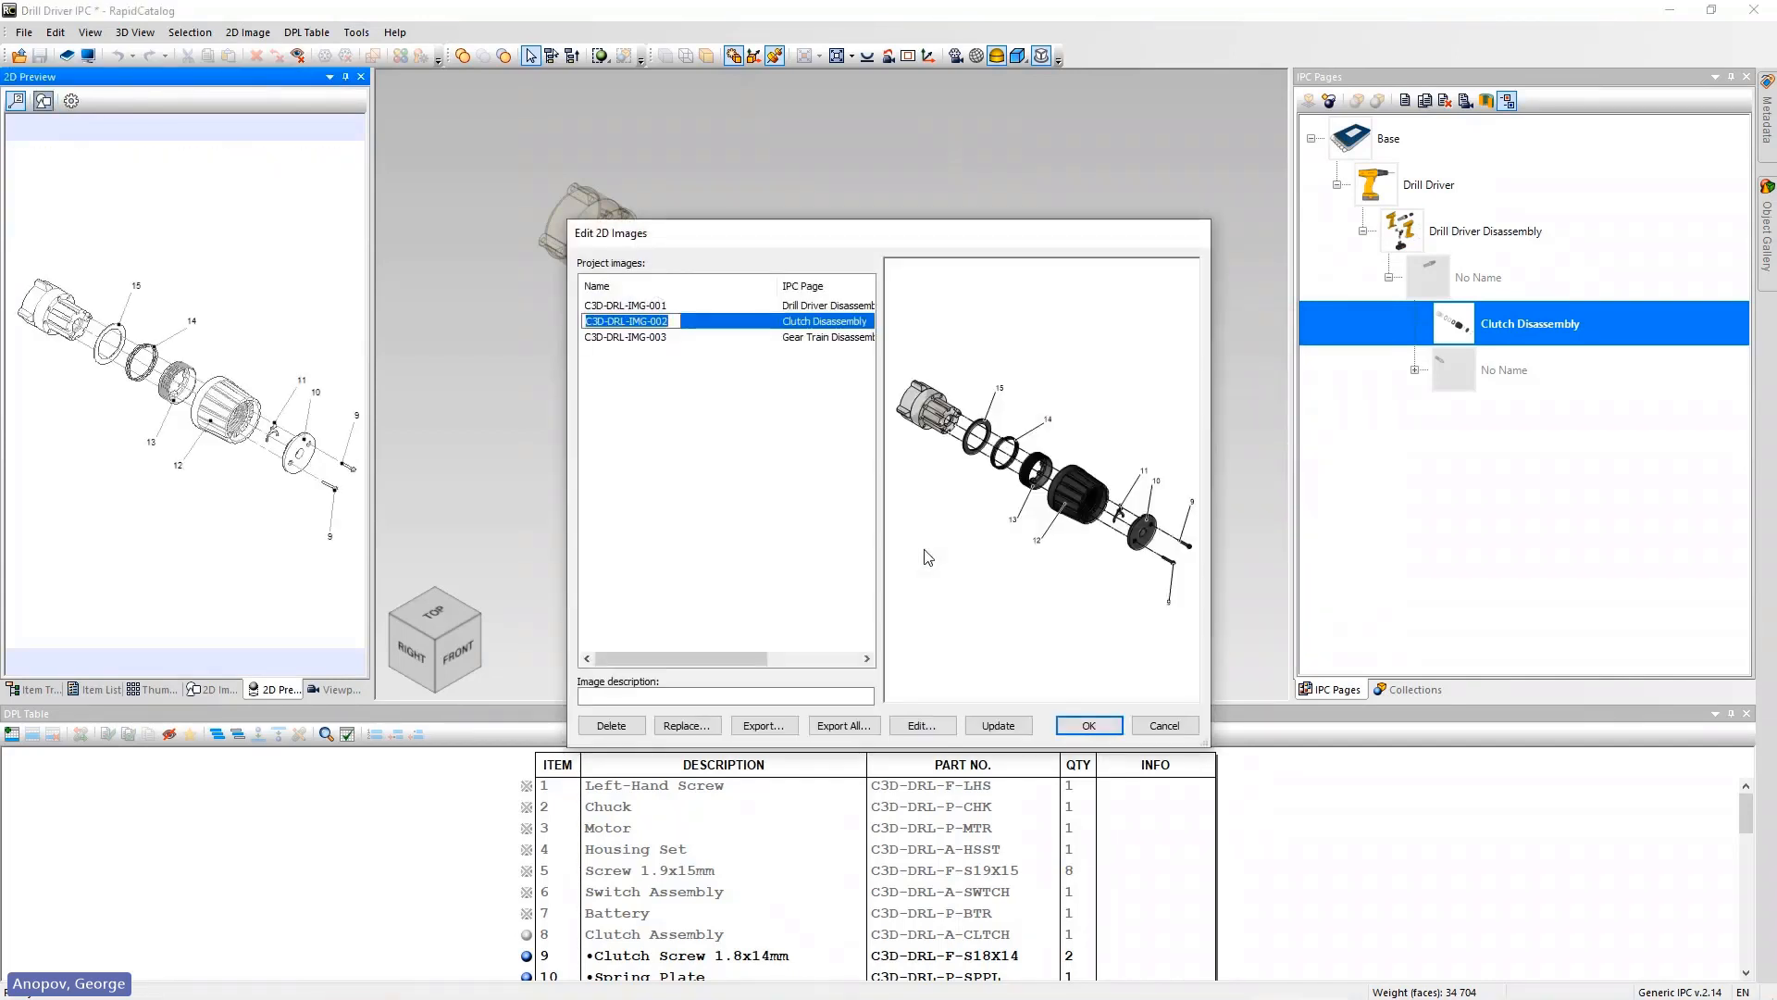
Open image C3D-DRL-IMG-002 in Cortona2D Editor and examine its layers in the metafile structure.
left_click(939, 731)
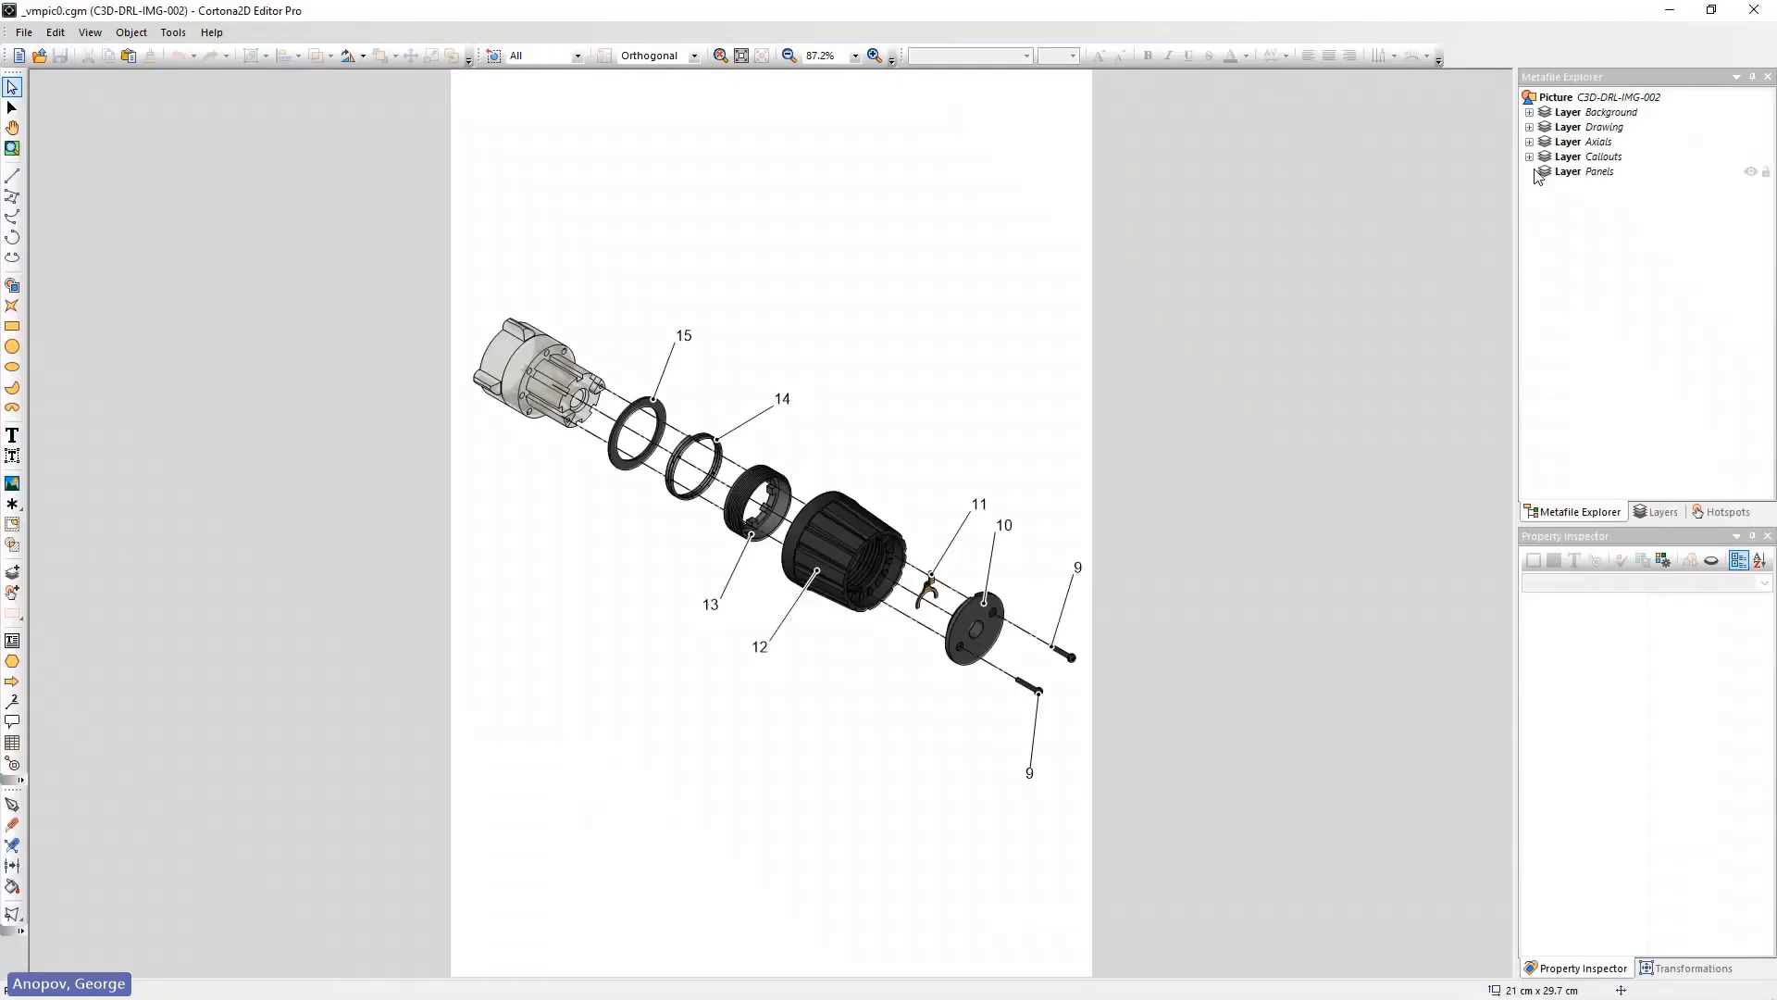
left_click(1546, 157)
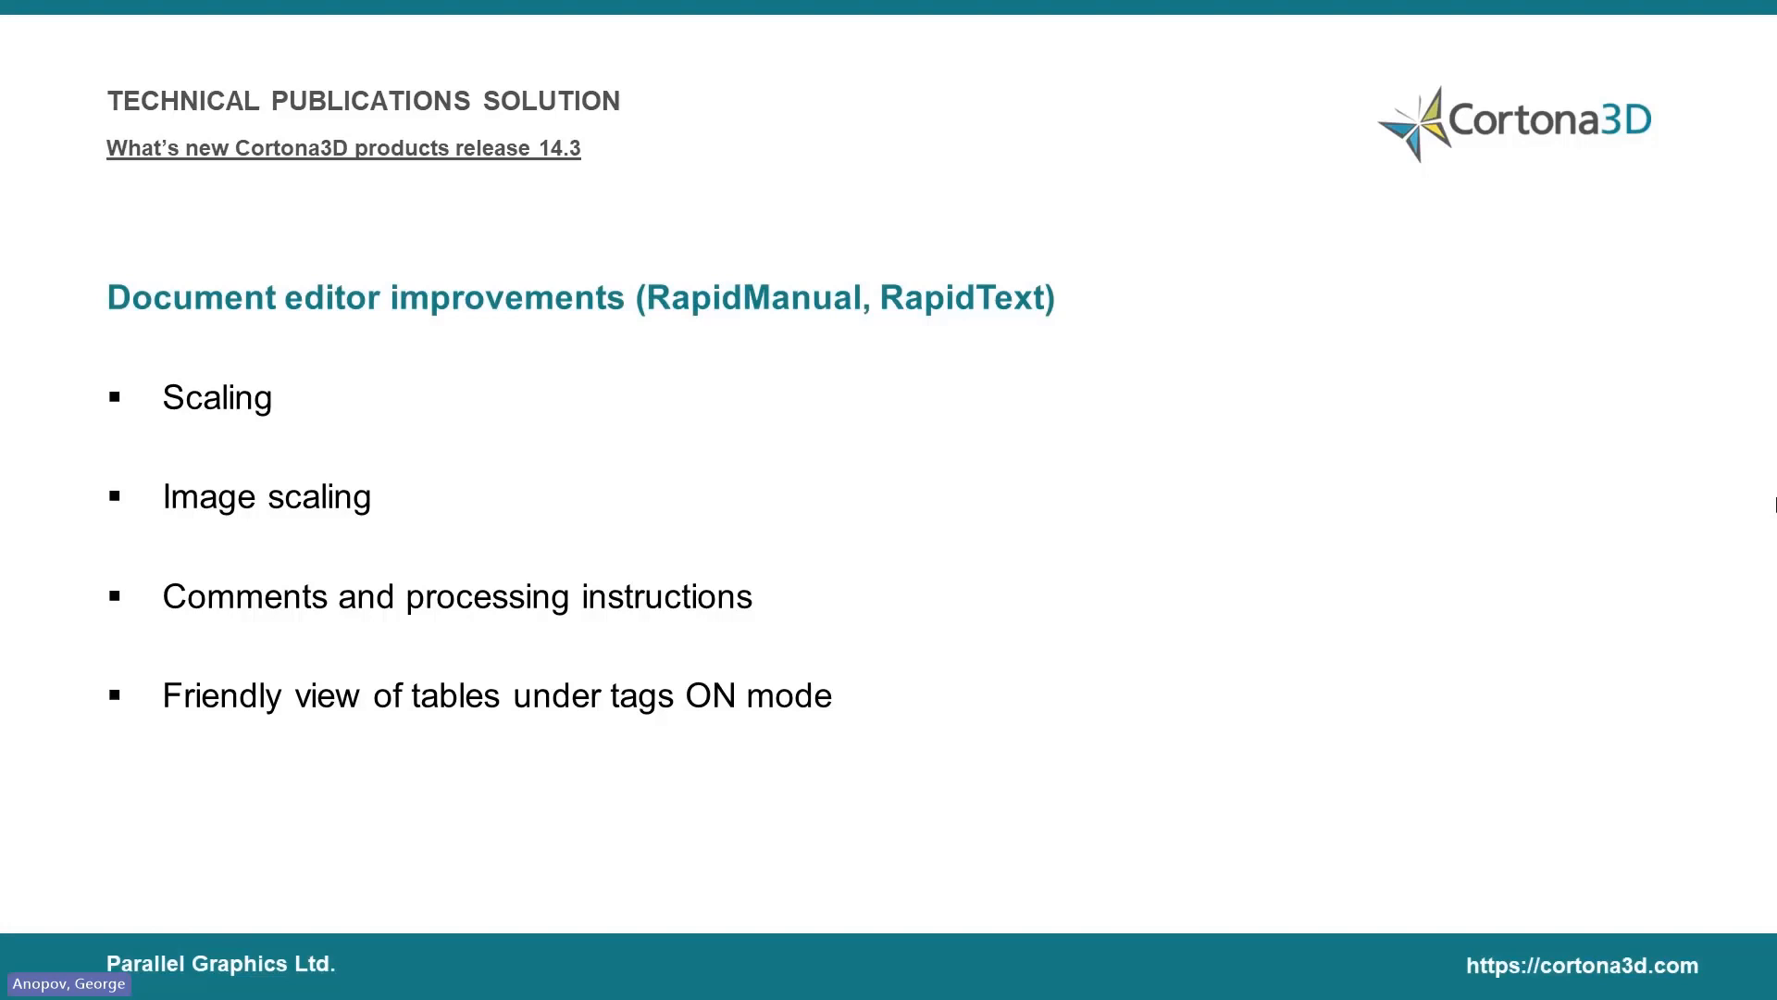
Switch to RapidManual, enlarge the pump procedure's text in the Document Editor and scale its images to fit the editor.
key("alt+Tab")
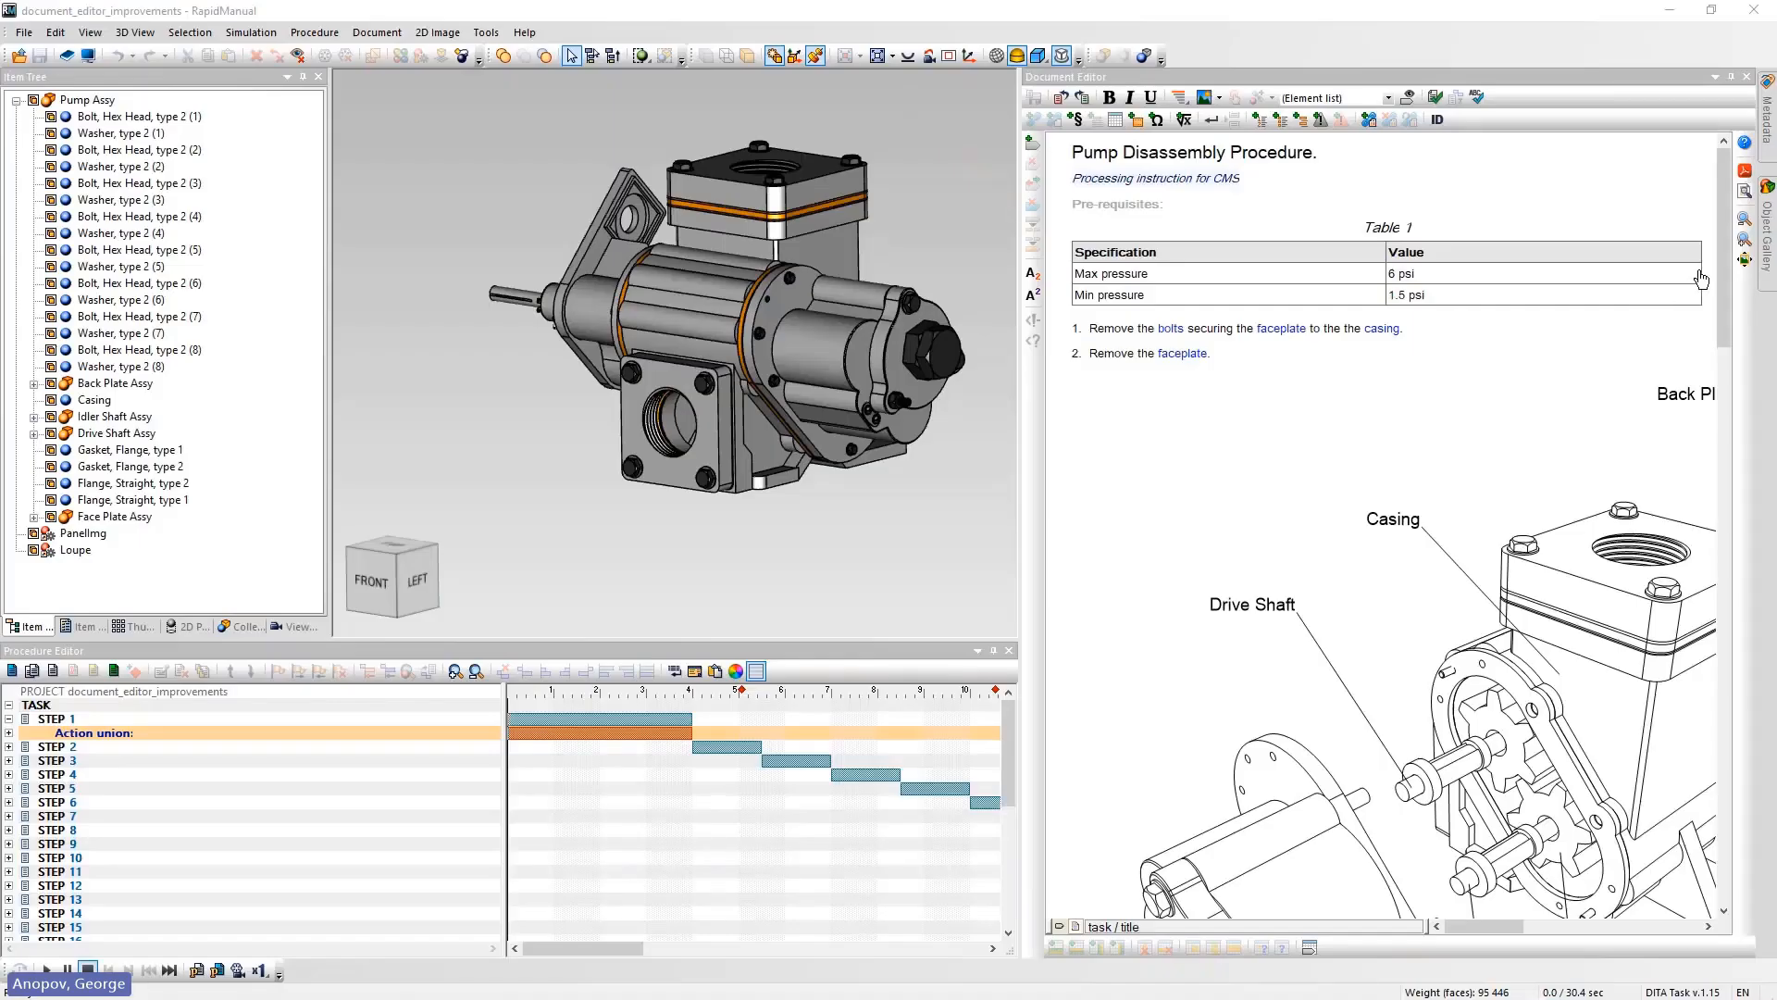
left_click(1746, 243)
left_click(1745, 243)
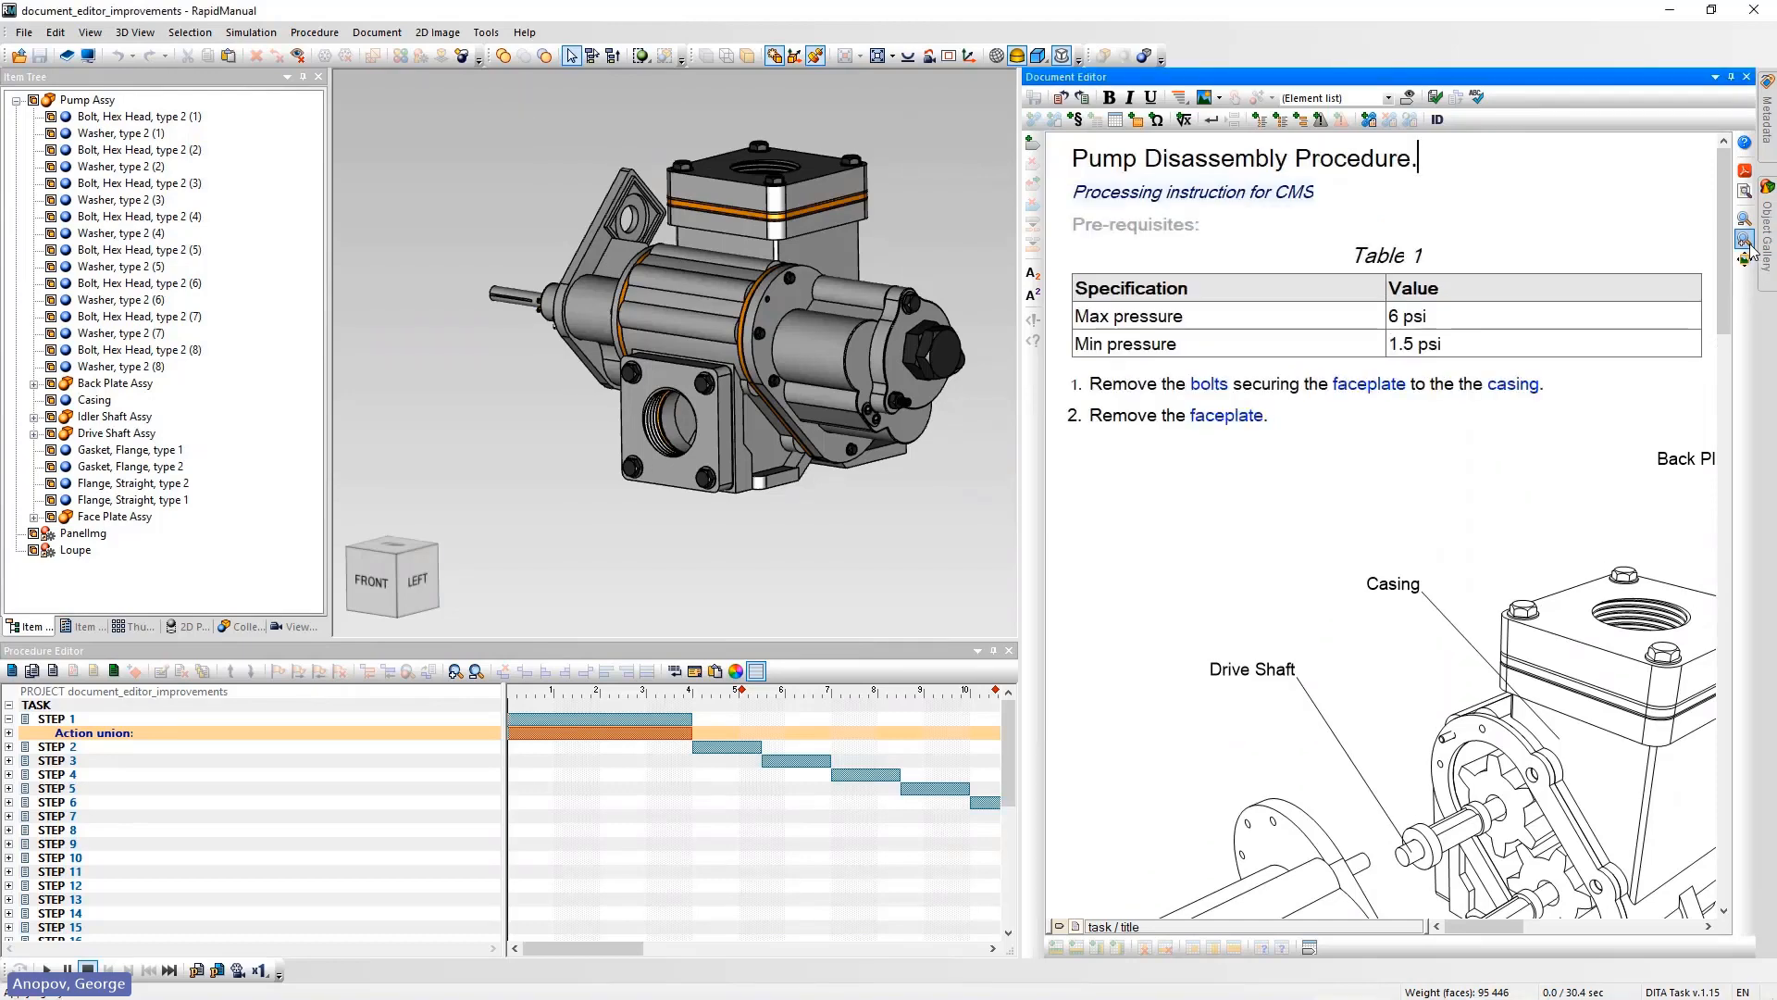
mouse_move(1720, 222)
left_mouse_down()
mouse_move(1761, 488)
mouse_move(1759, 338)
left_mouse_up()
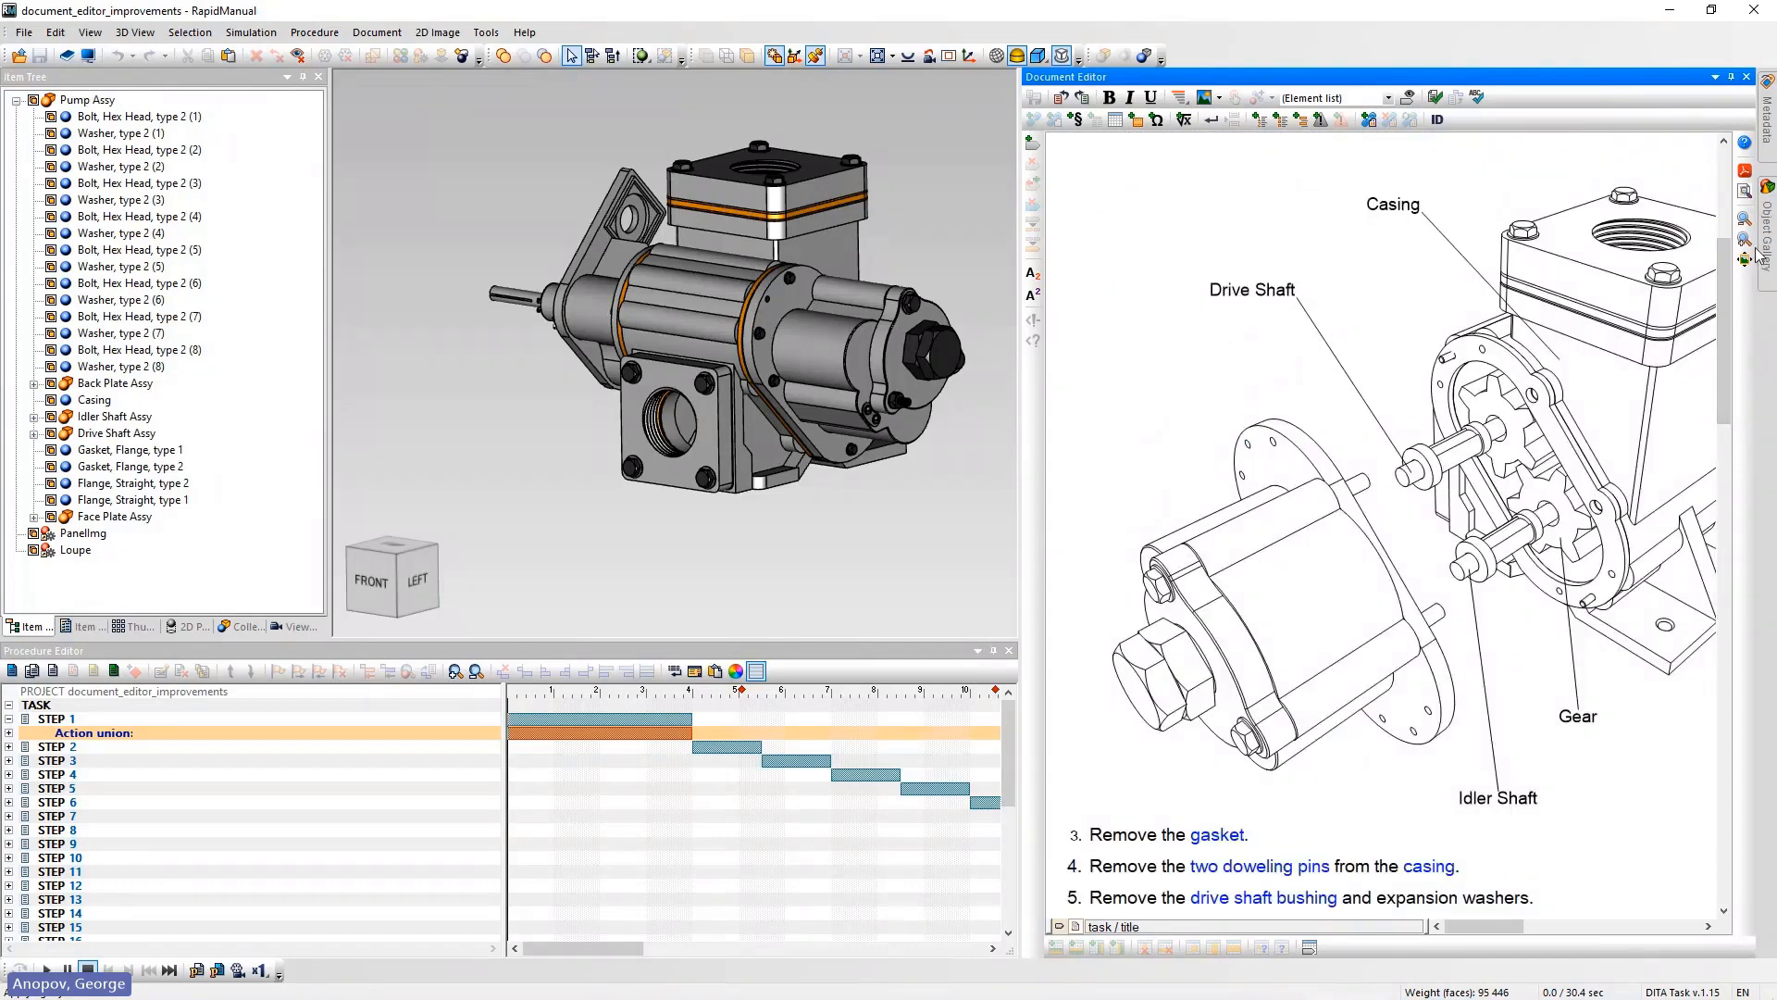
left_click(1747, 260)
mouse_move(1727, 245)
left_mouse_down()
mouse_move(1754, 495)
mouse_move(1771, 407)
mouse_move(1762, 225)
left_mouse_up()
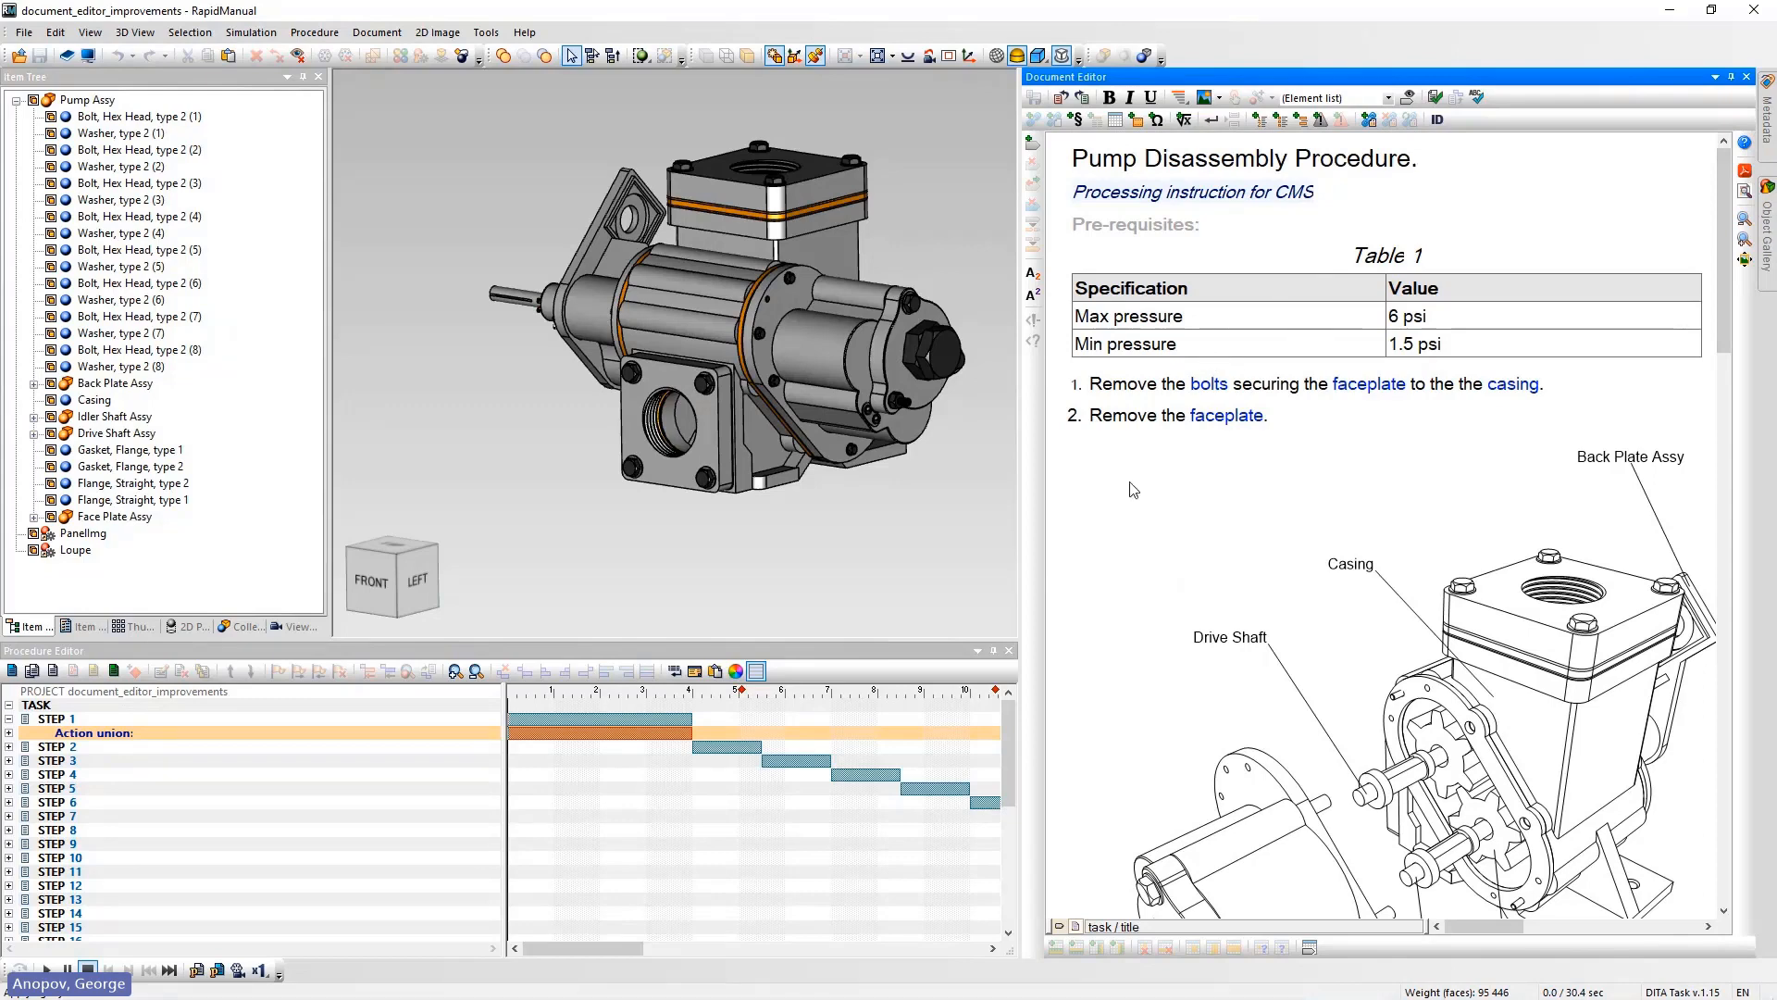
Show the markup tags in the pump disassembly document and display Table 1 with its full row and entry tags.
left_click(1060, 928)
left_click(1216, 312)
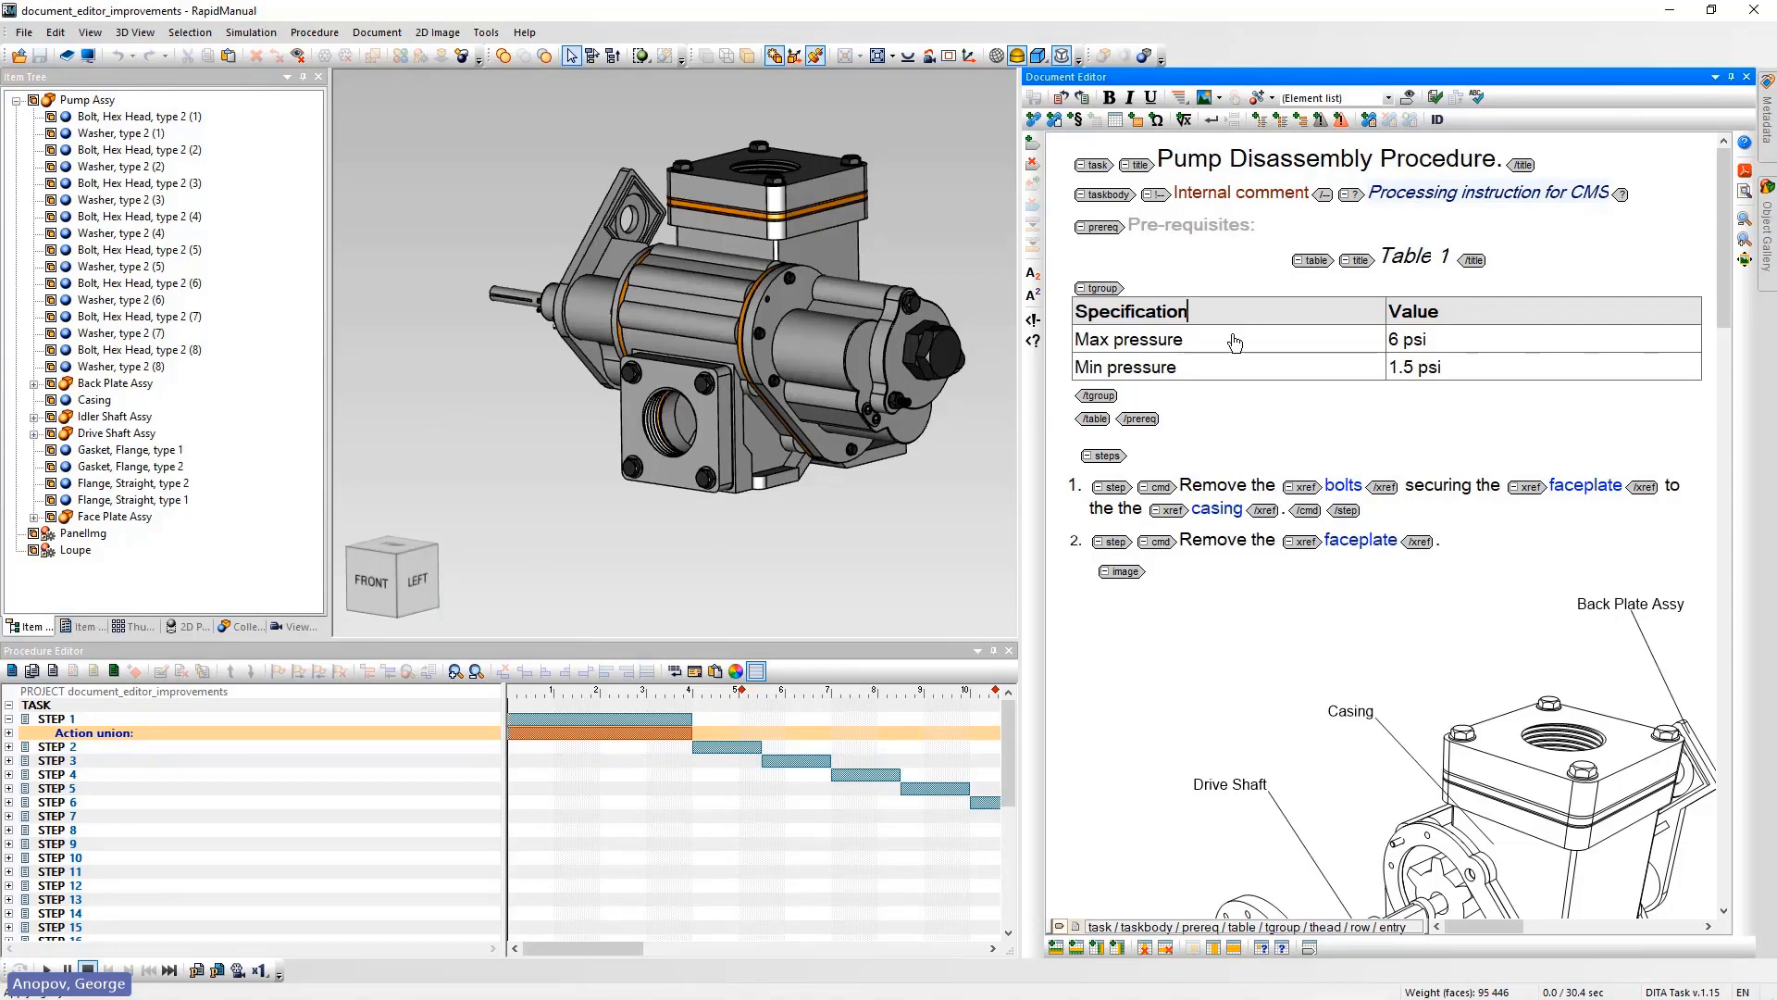
left_click(1309, 954)
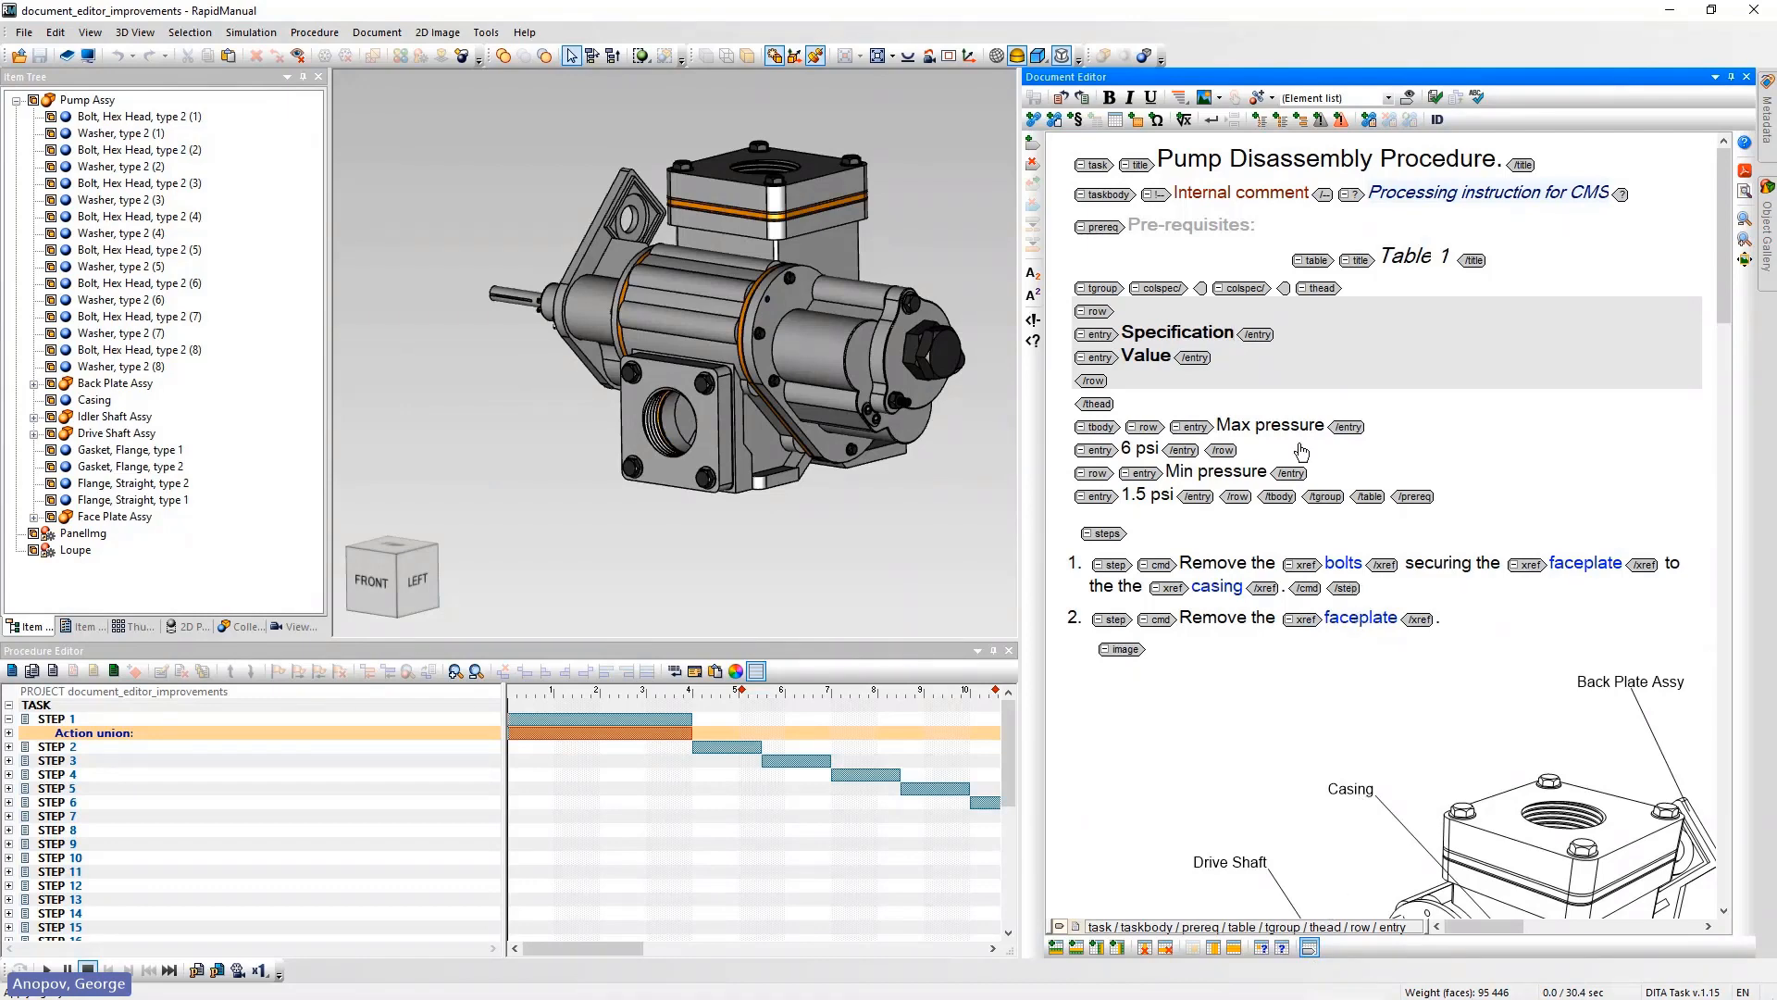
Select the internal comment and the CMS processing instruction in the task body in turn.
left_click(1163, 199)
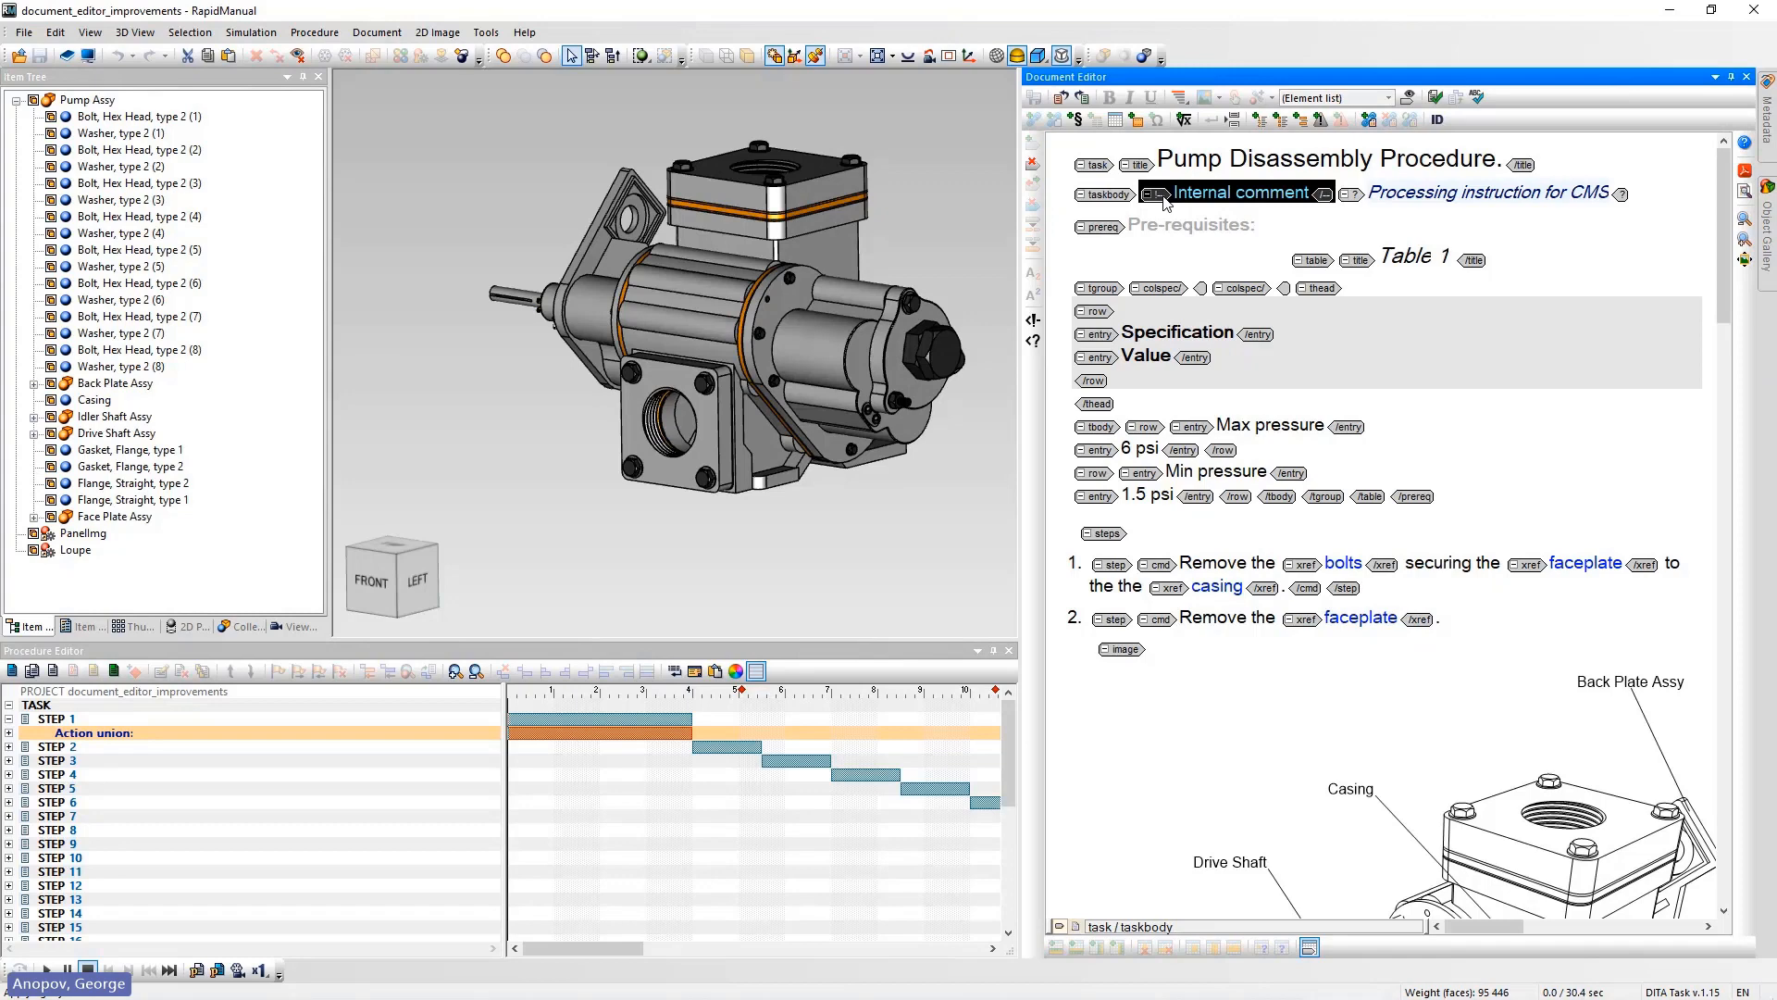
left_click(1357, 196)
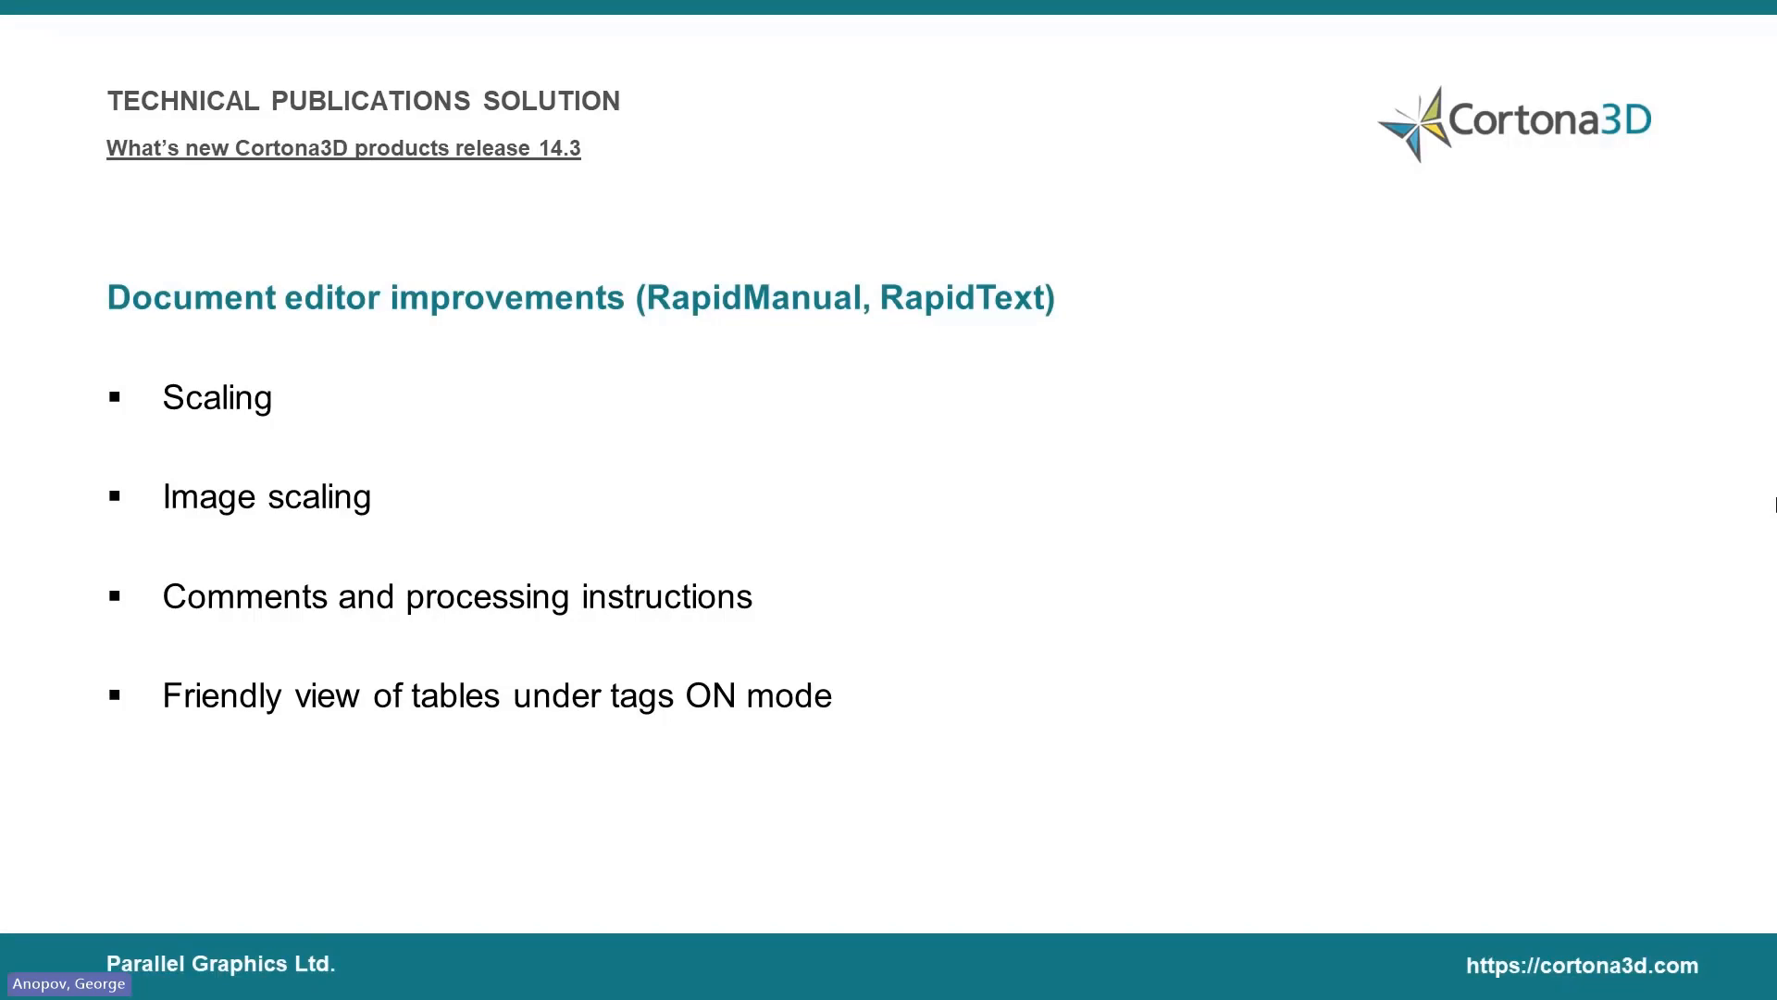
key("Right")
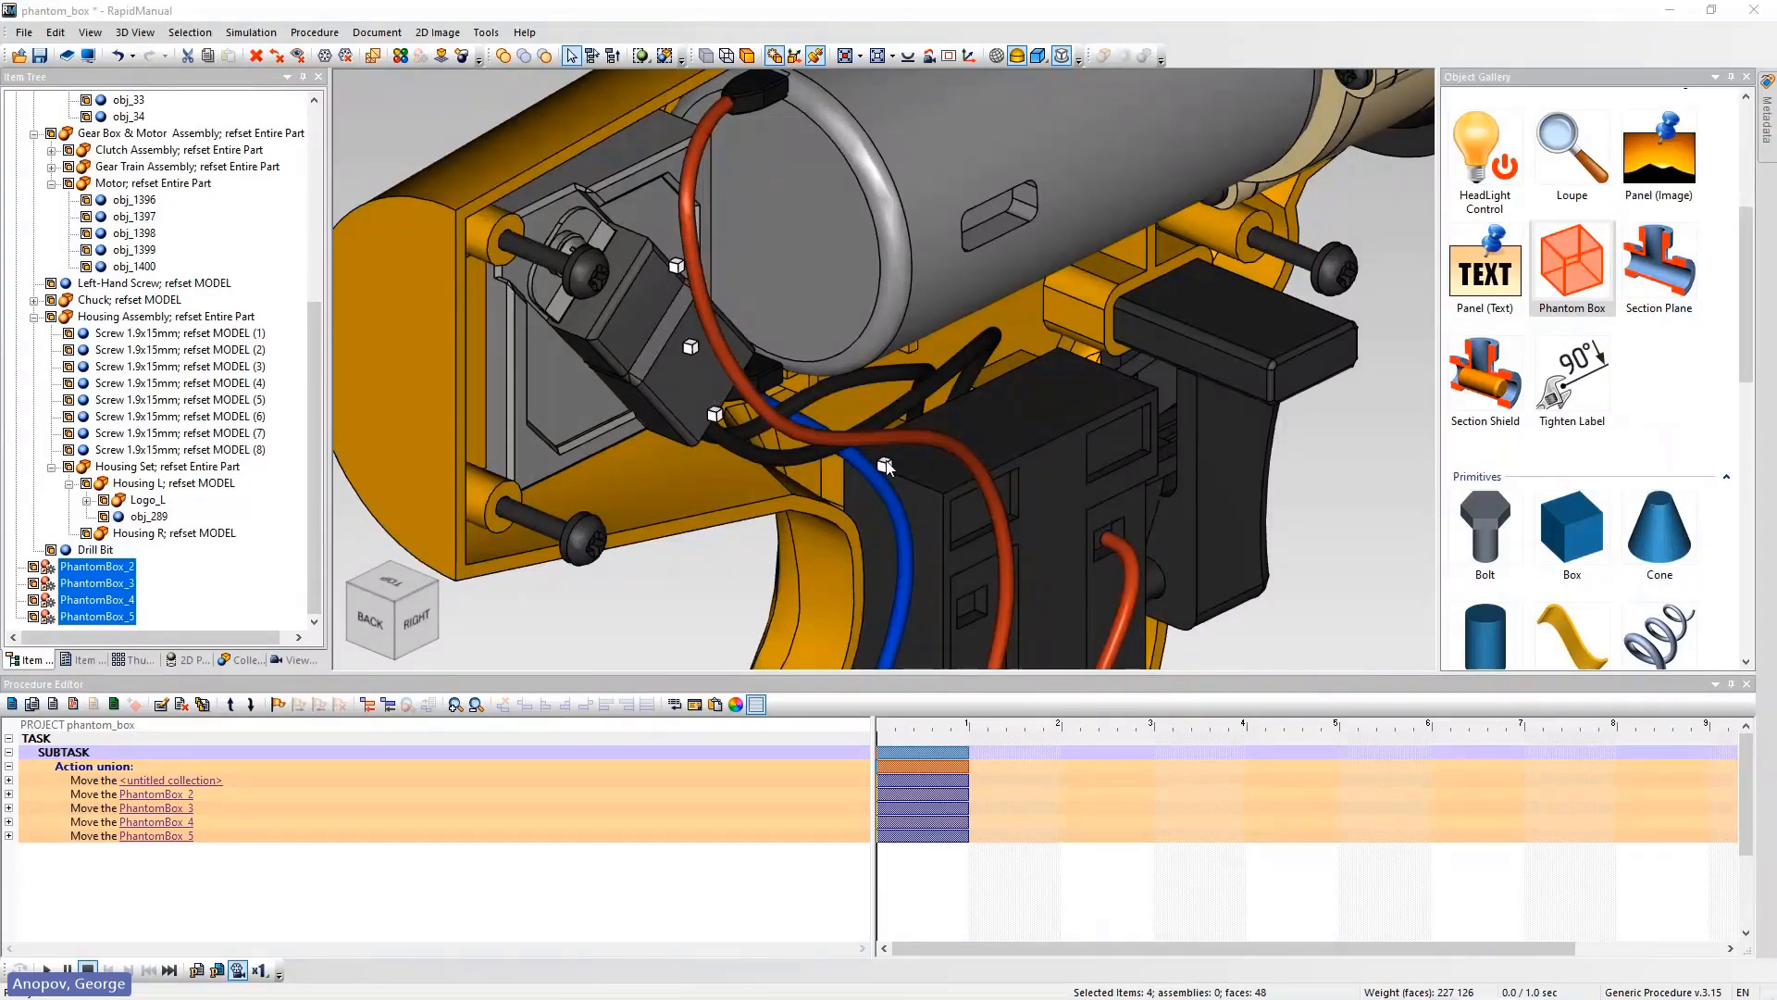
Open the object parameters of the red wire's hose spline obj_30 and examine the item linked to Point 11.
left_click(819, 435)
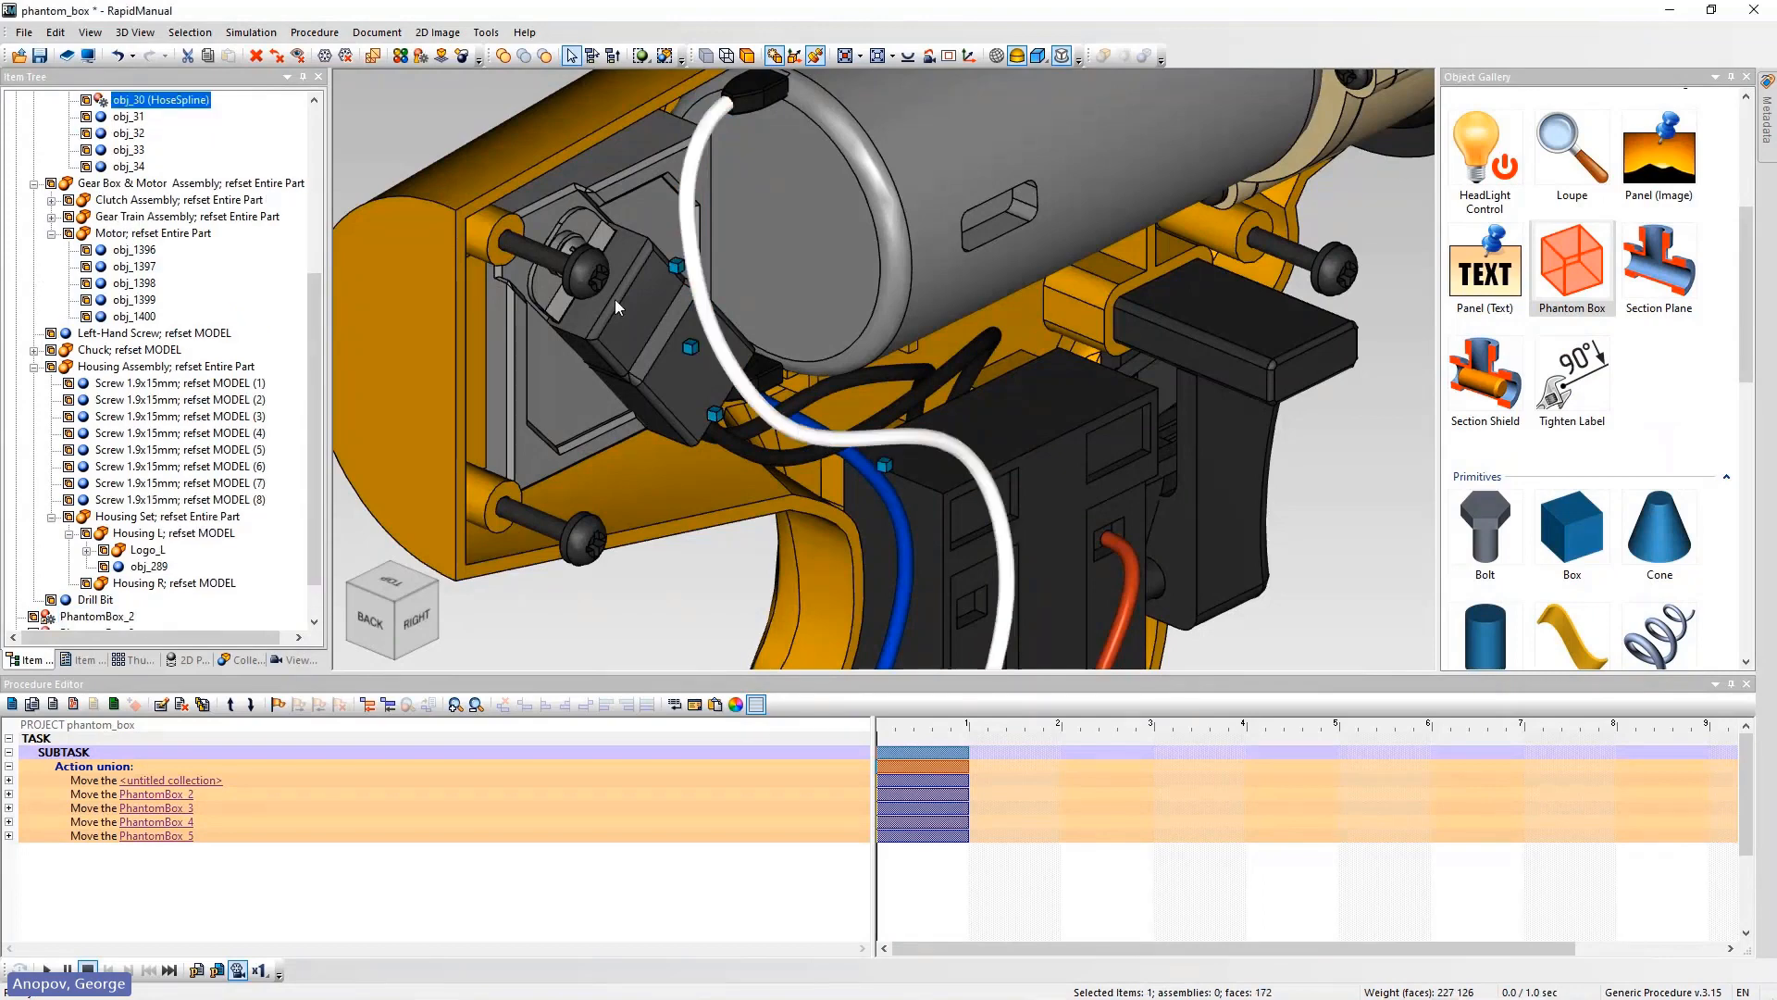
left_click(416, 62)
left_click(490, 381)
left_click(491, 381)
left_click(384, 381)
left_click_drag(347, 308, 991, 241)
left_click_drag(1016, 510, 778, 510)
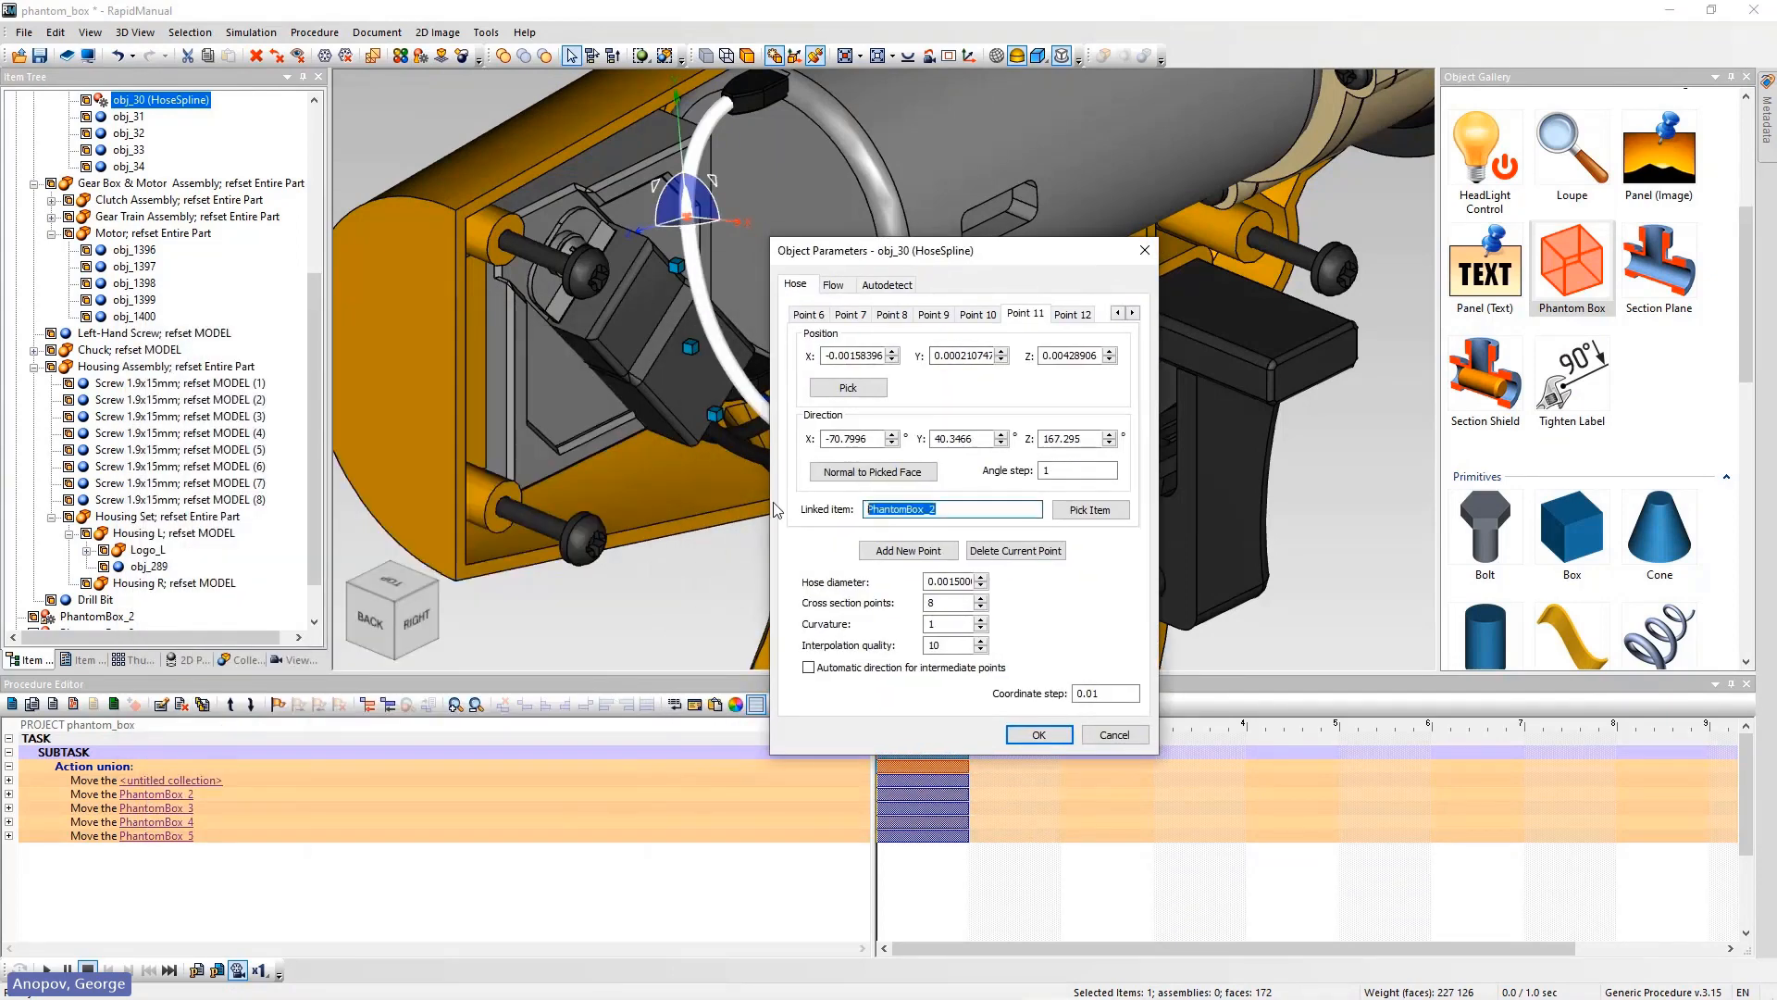
Locate PhantomBox_2 by selecting it in the item tree, and close the hose spline's object parameters.
scroll(170, 506, "down", 1)
left_click(89, 565)
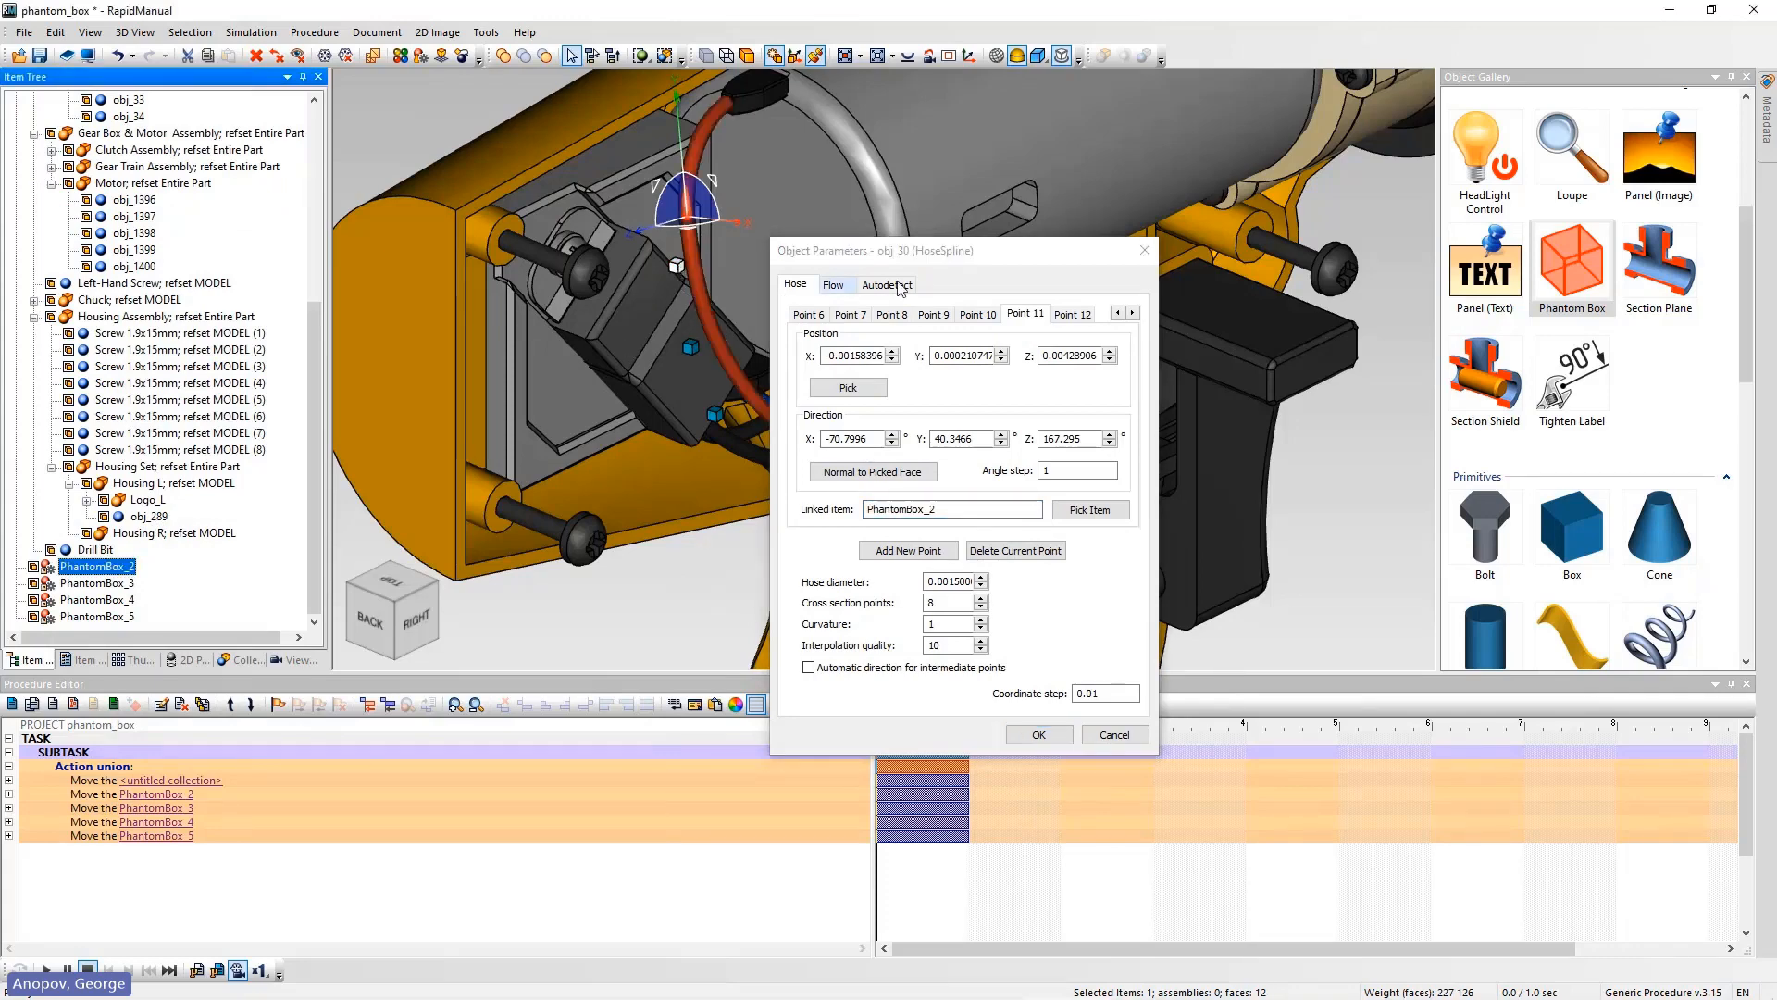
left_click(1144, 250)
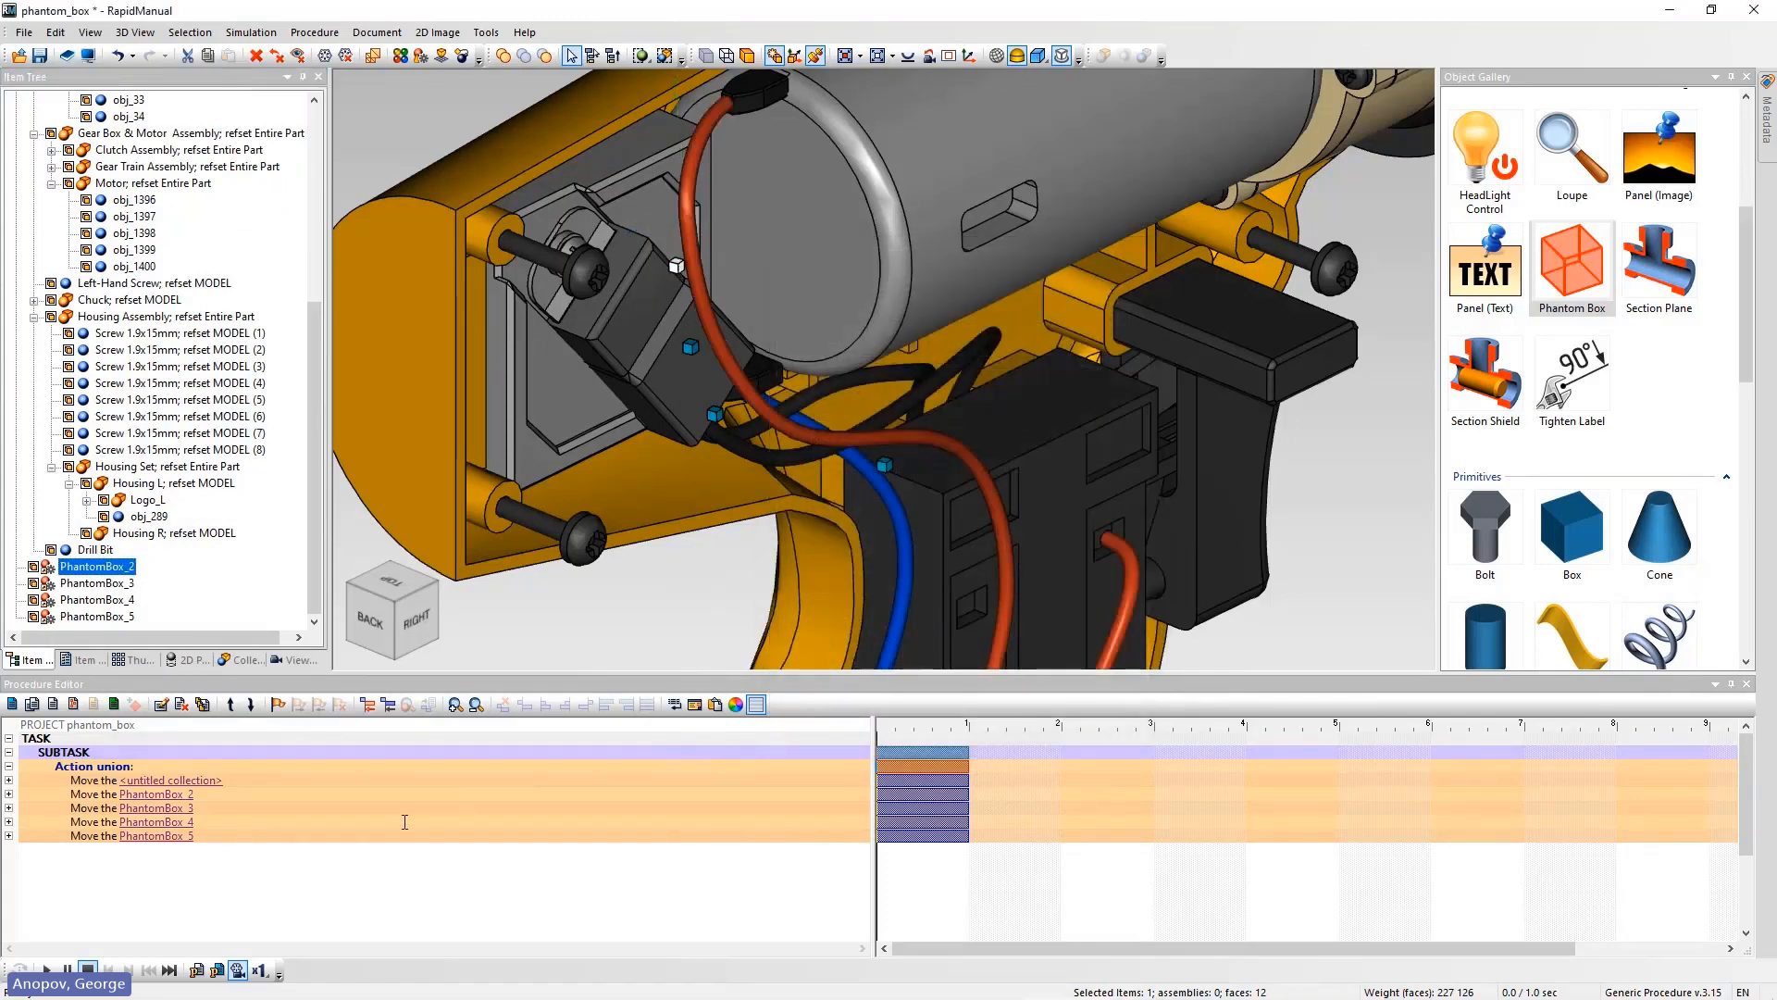
Play the wire animation in the published phantom_box.htm page in the browser and minimize the browser window.
left_click(47, 969)
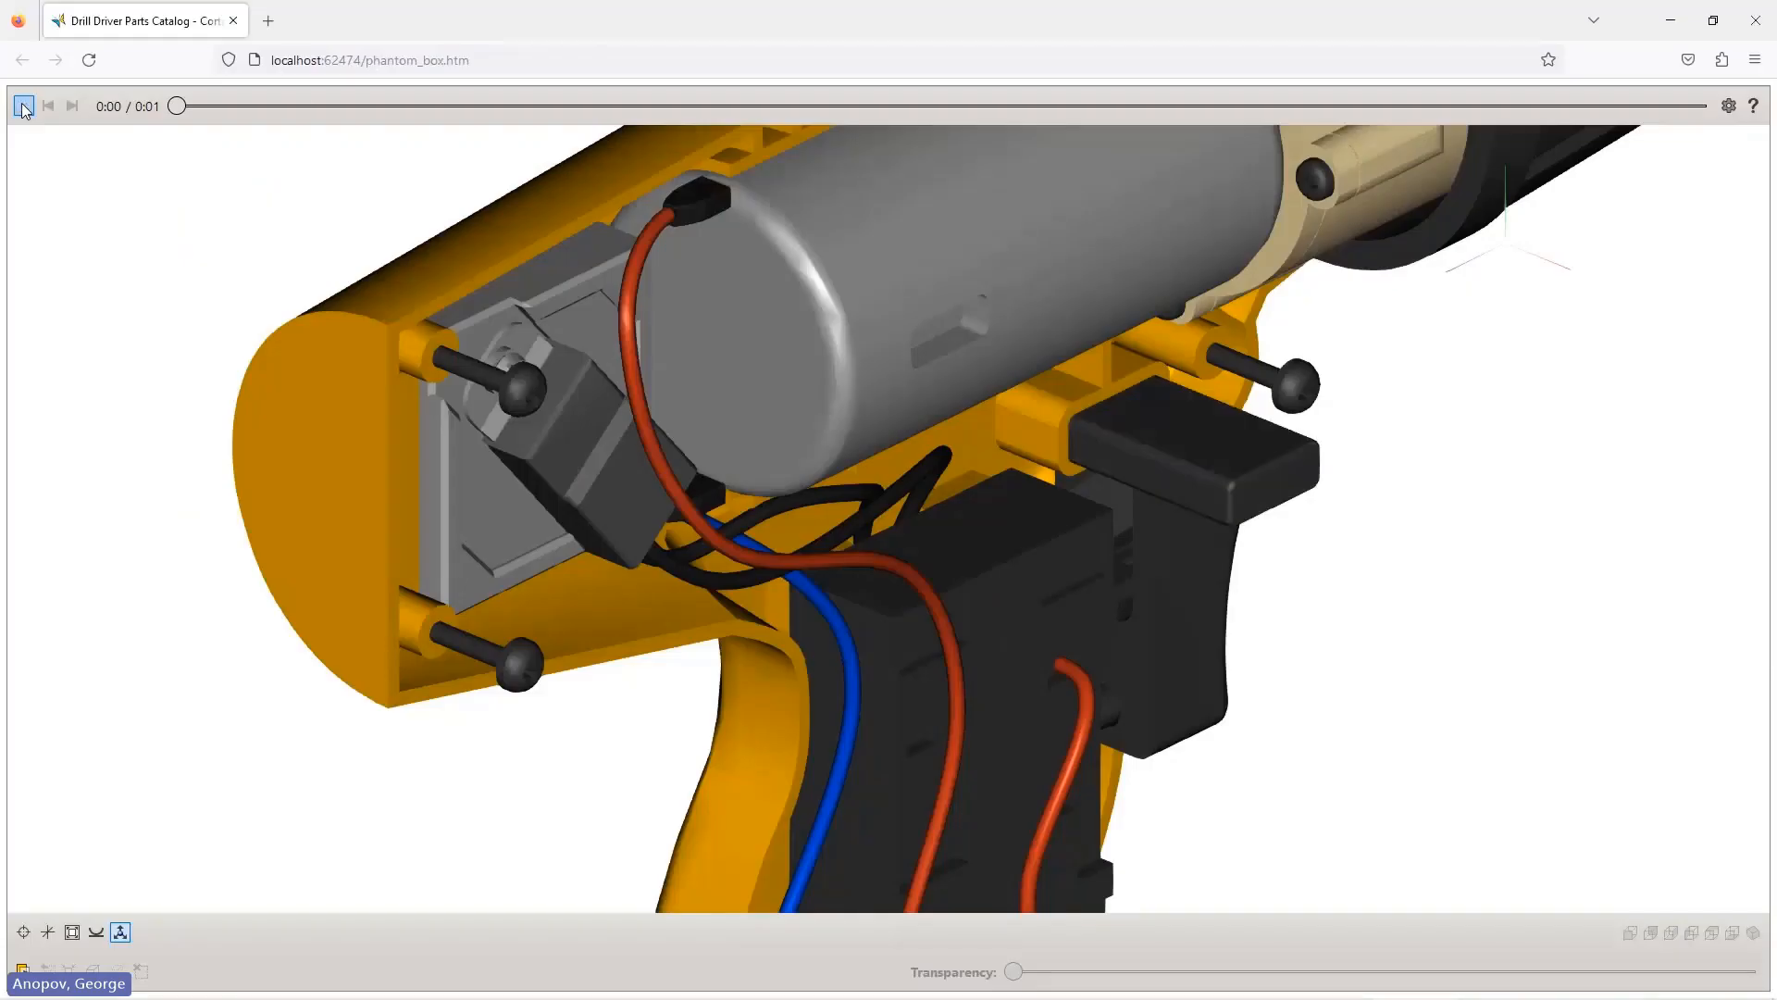
left_click(23, 106)
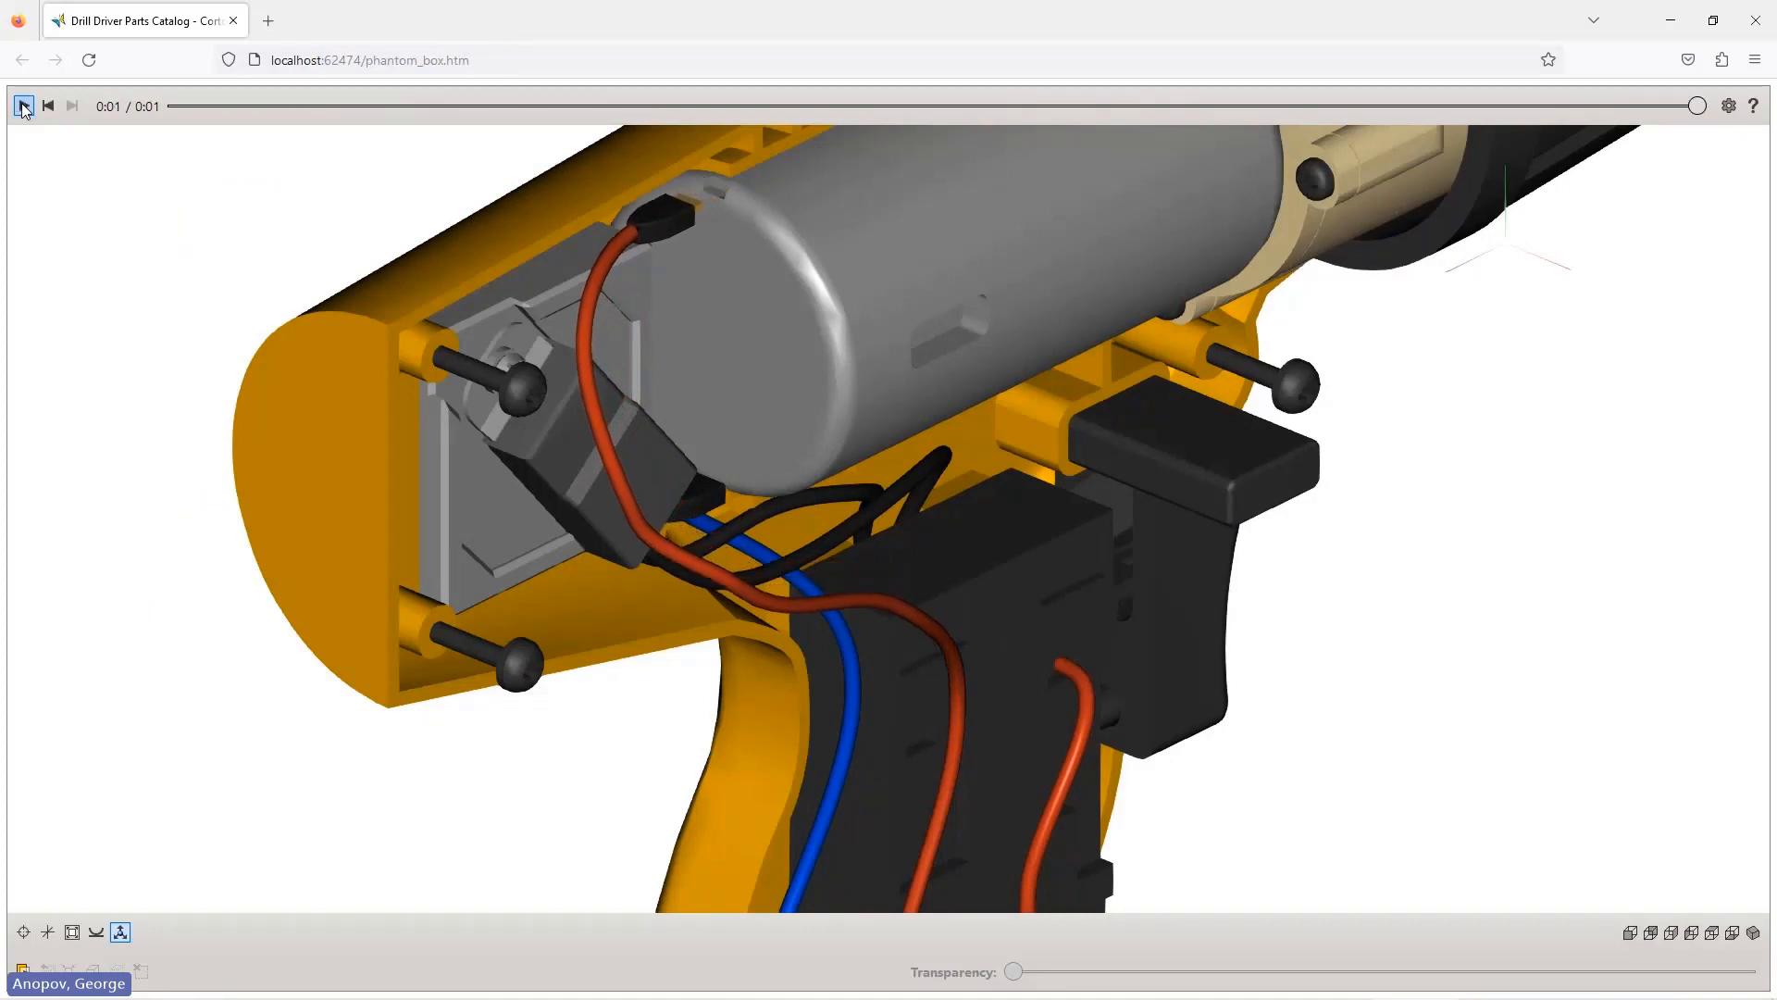
left_click(1672, 21)
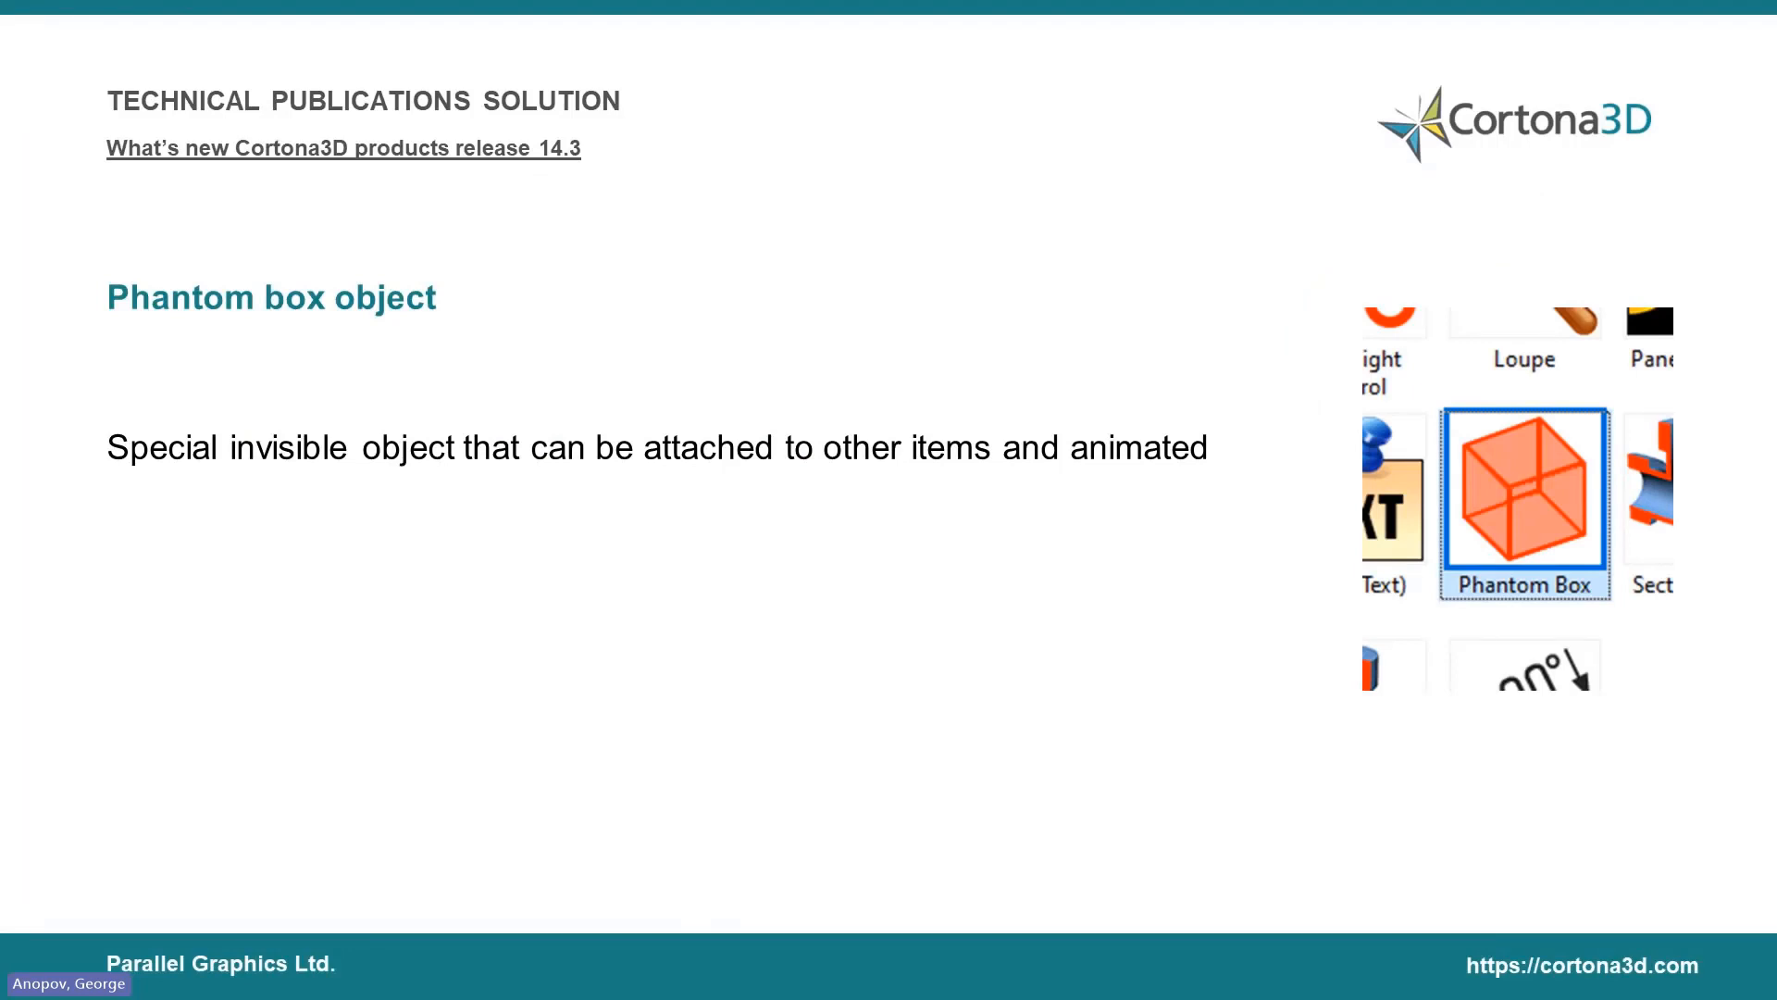
key("Right")
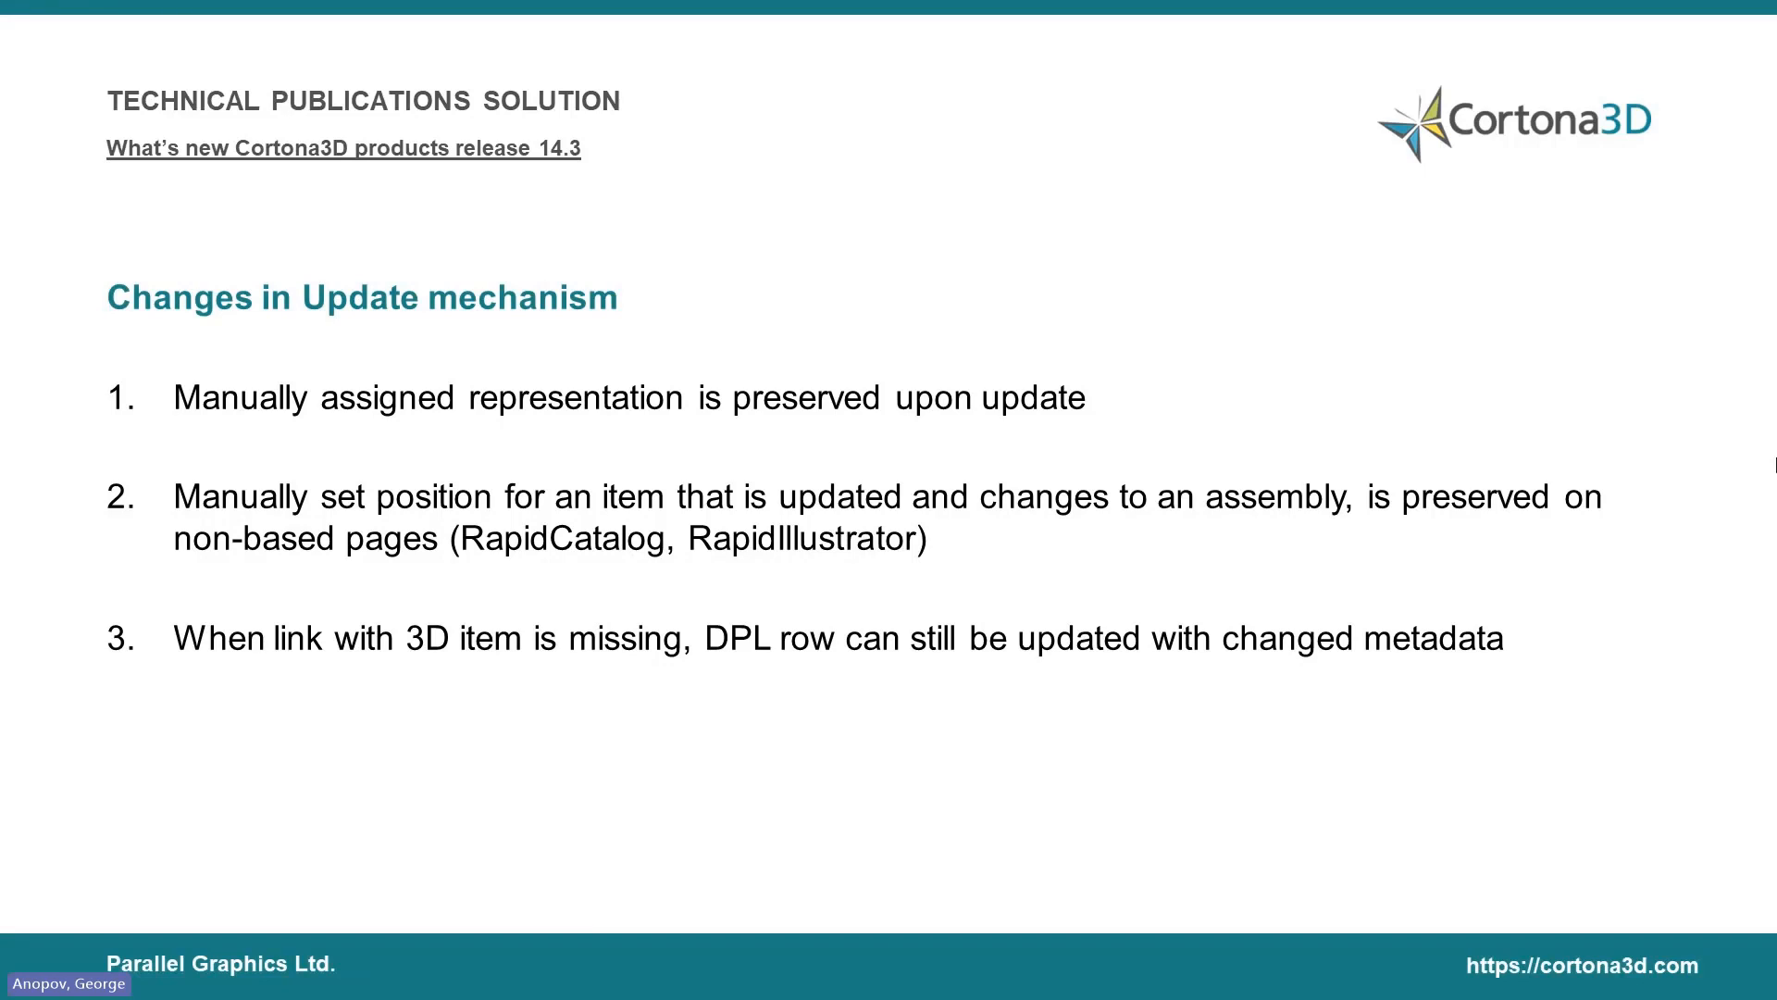
Switch to RapidCatalog, accept all project updates after previewing their initial and updated states, and select the Casing item's Medium quality representation.
key("alt+Tab")
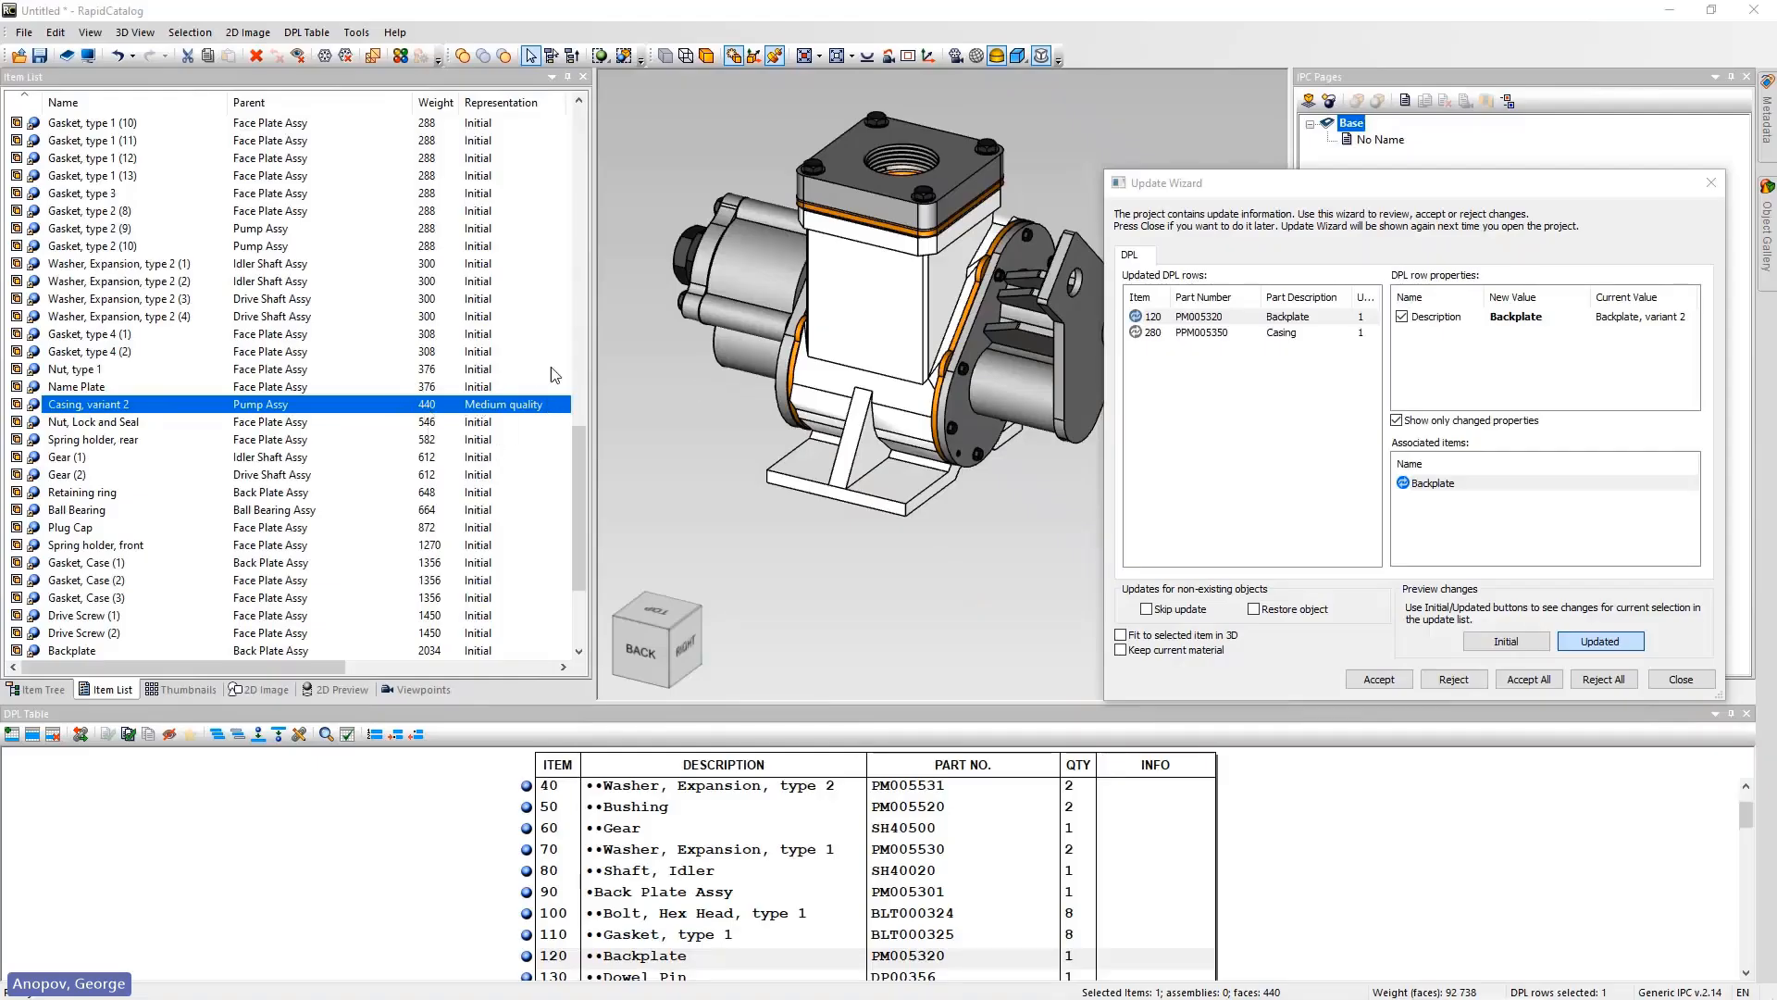
left_click(1514, 649)
left_click(1631, 646)
left_click(1532, 679)
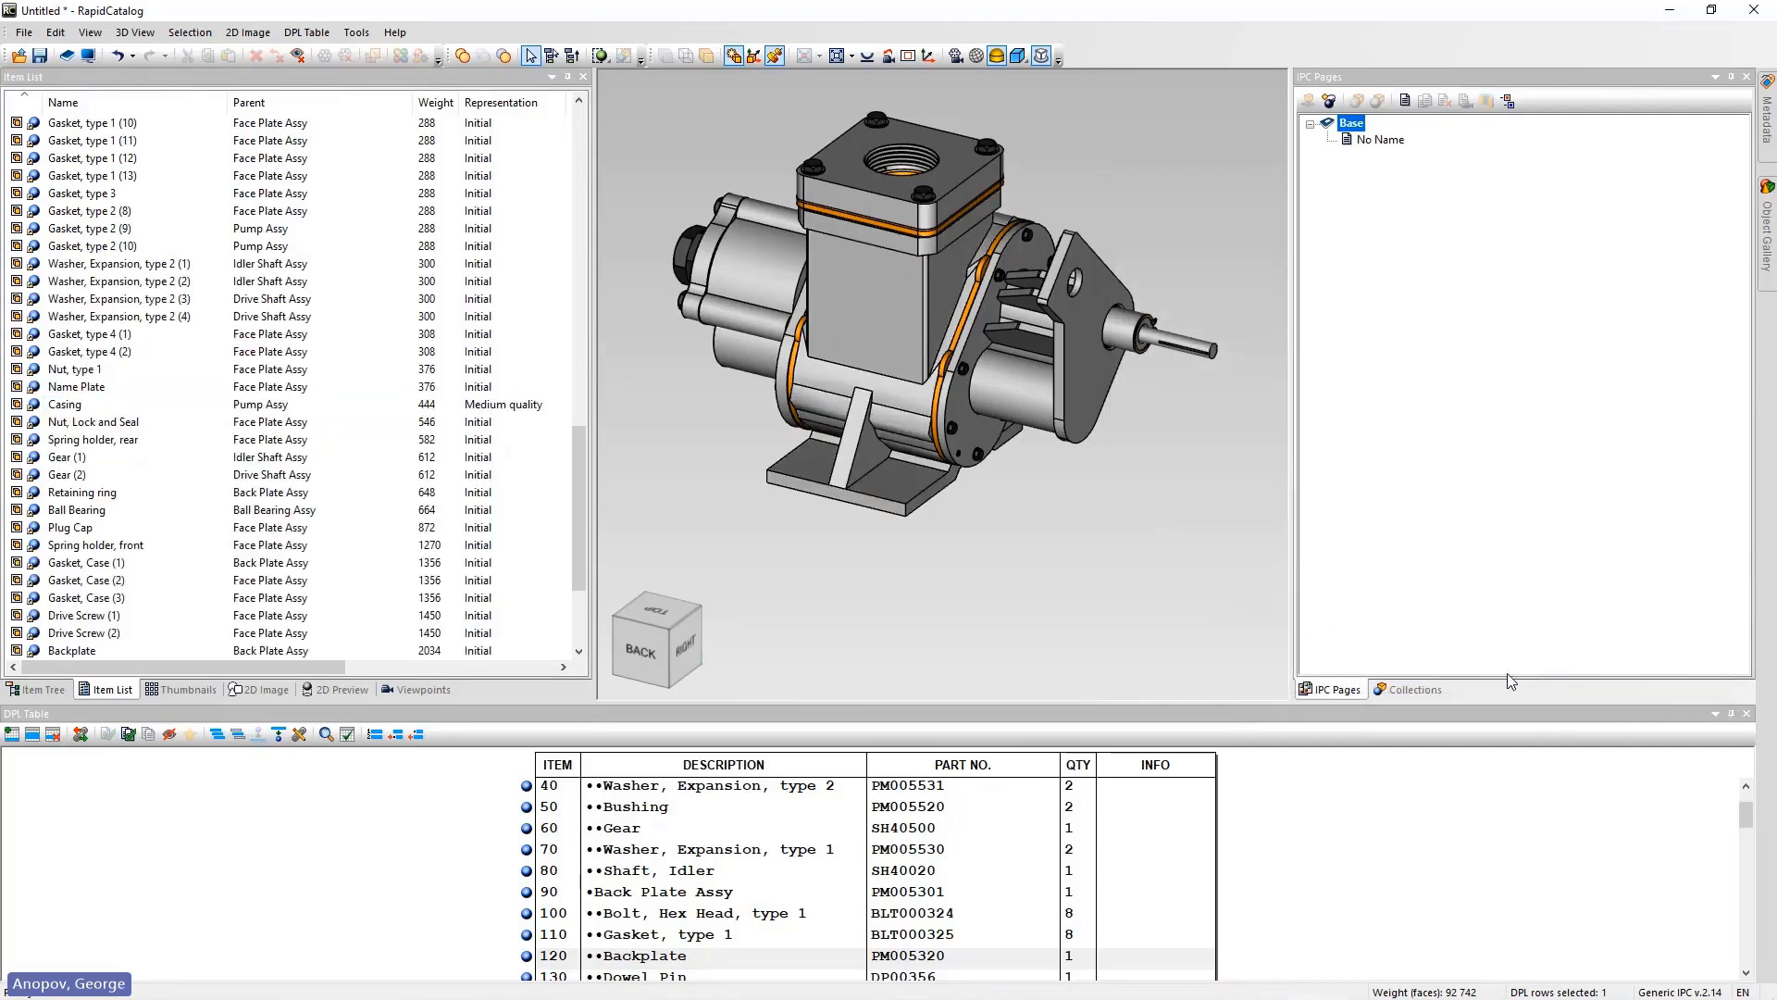
left_click(504, 408)
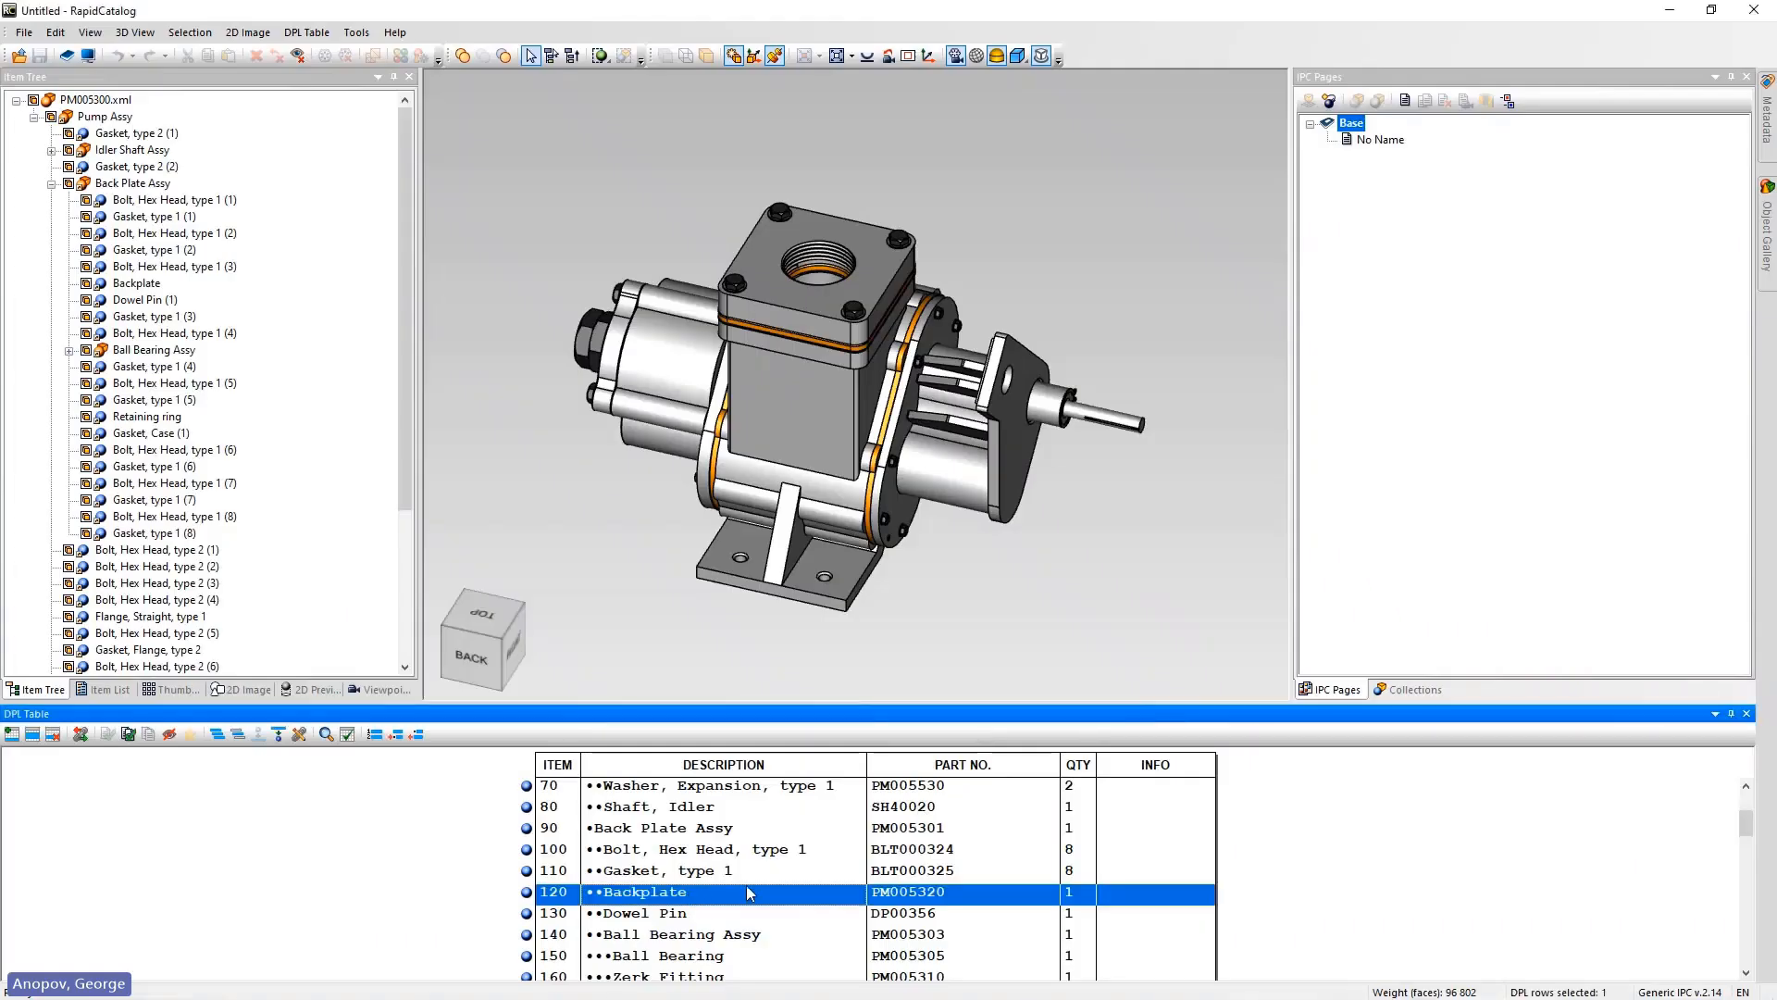
Delete the Back Plate Assy and all its linked descendant items from the pump assembly, and save the project.
left_click(963, 507)
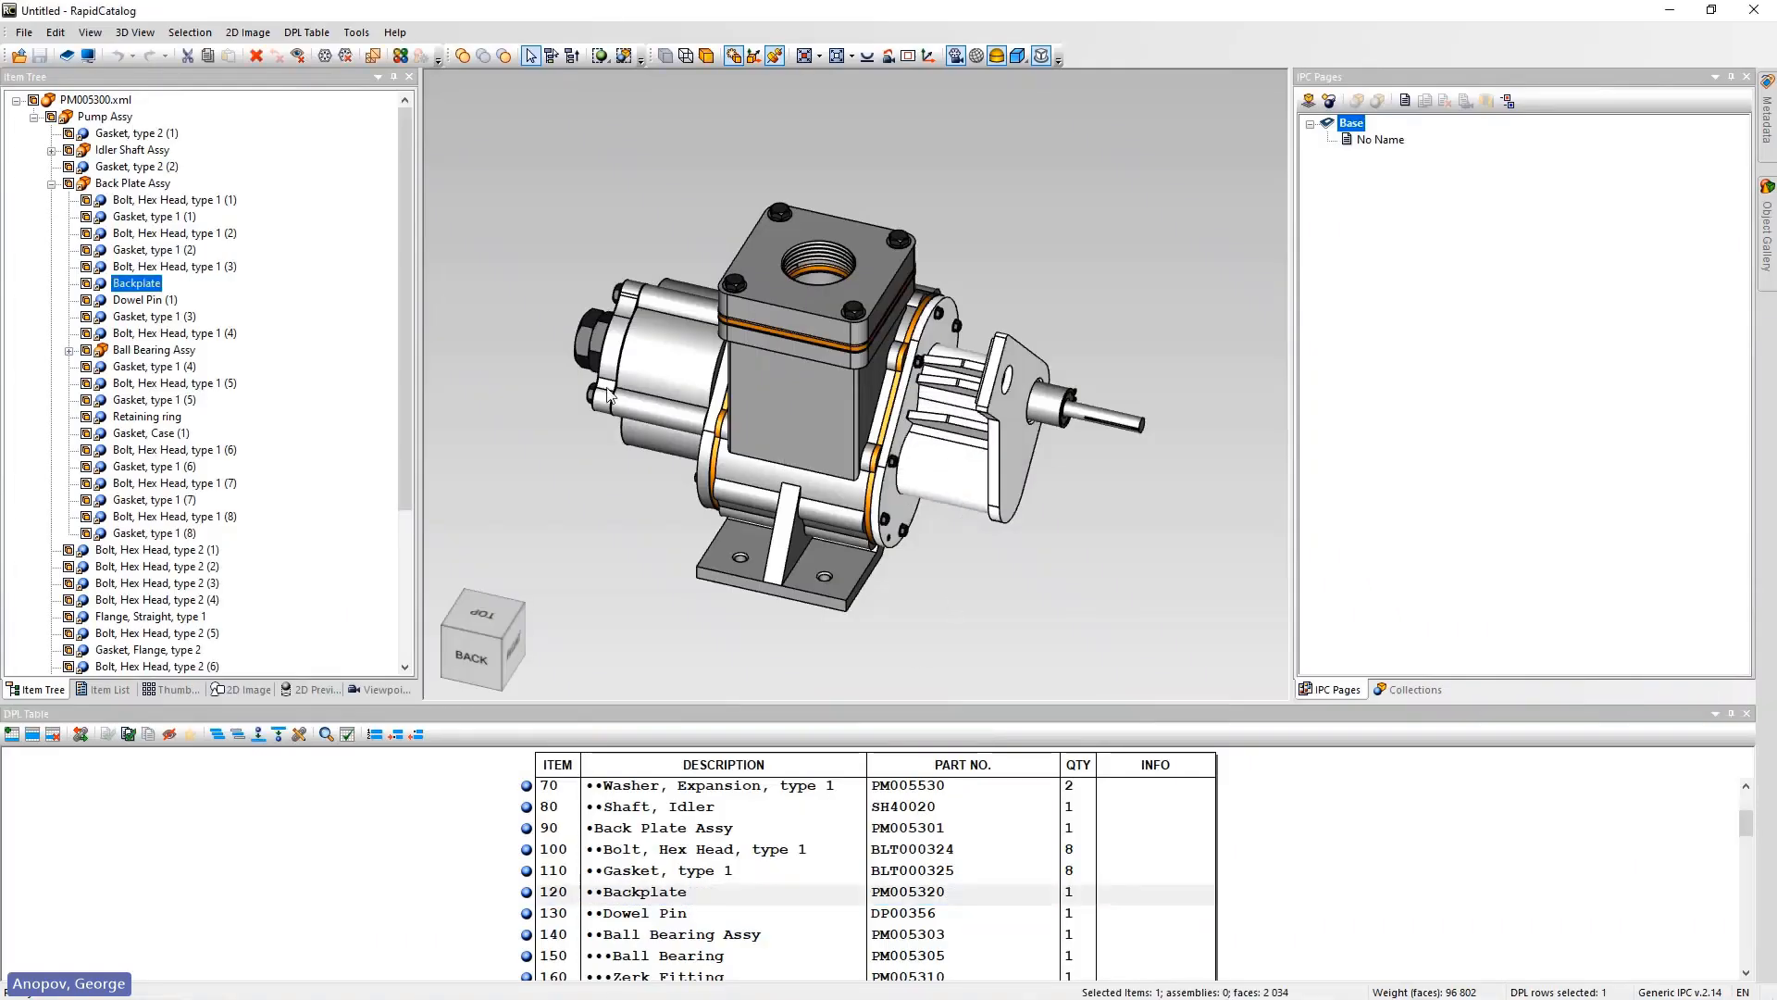
left_click(151, 190)
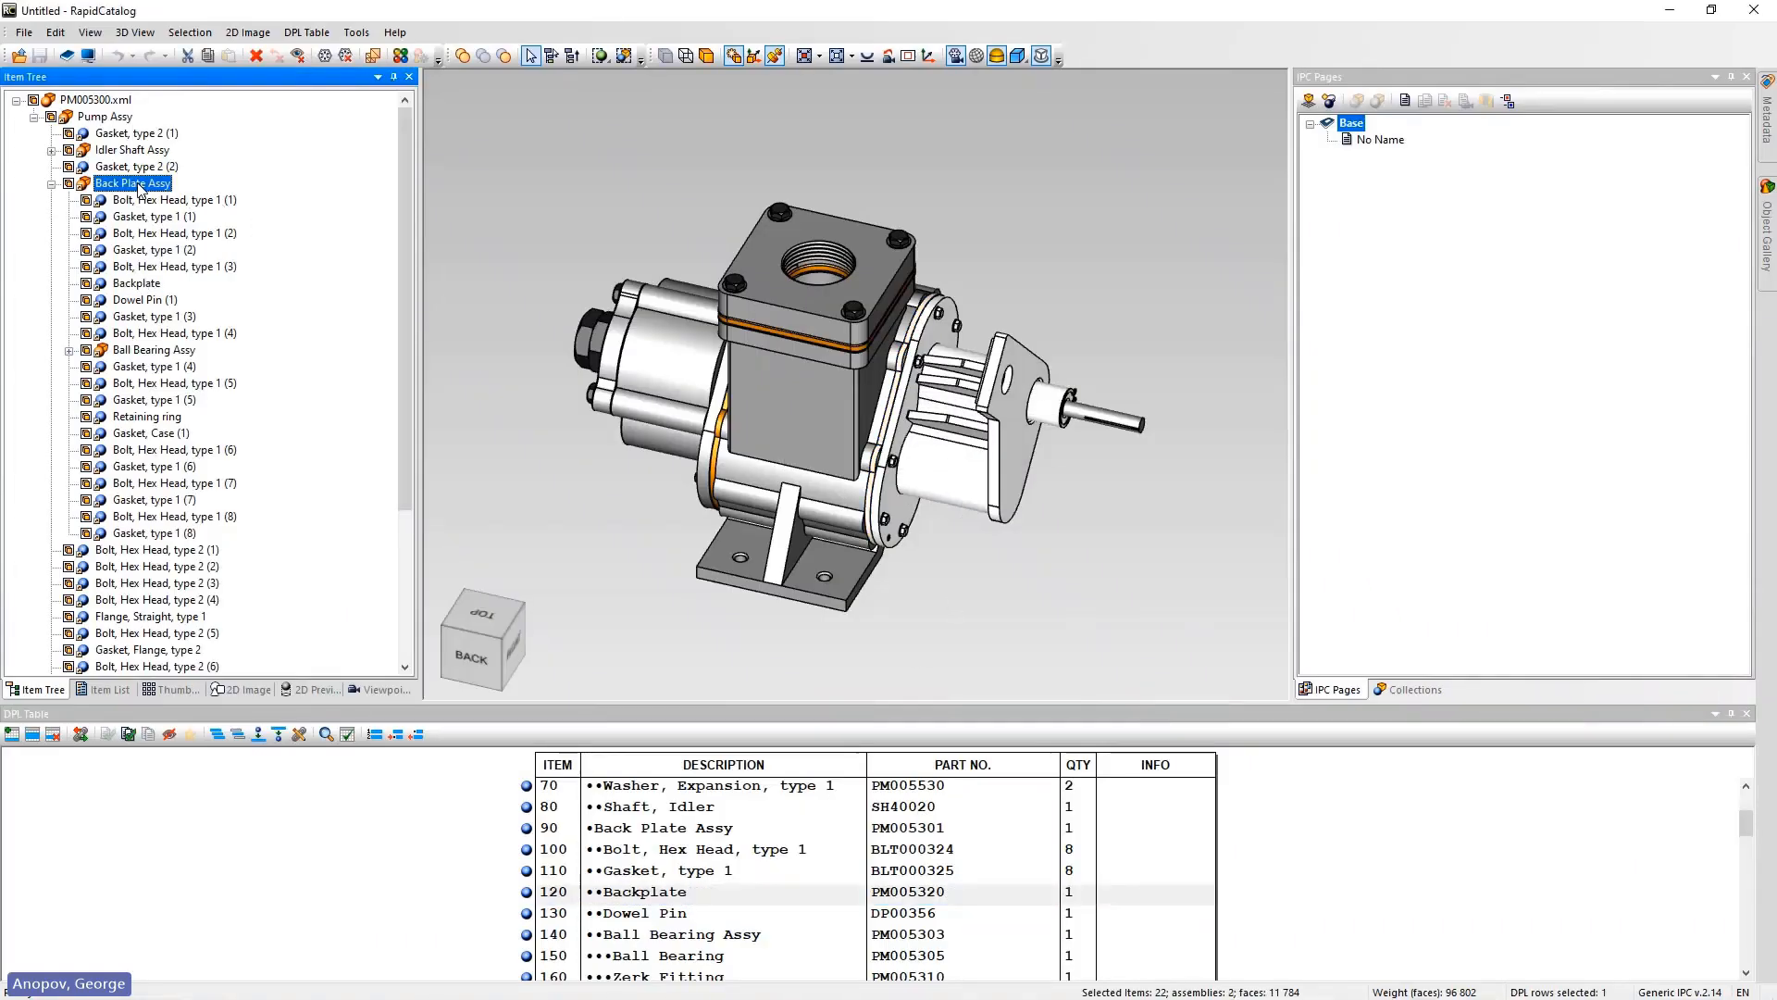
left_click(256, 55)
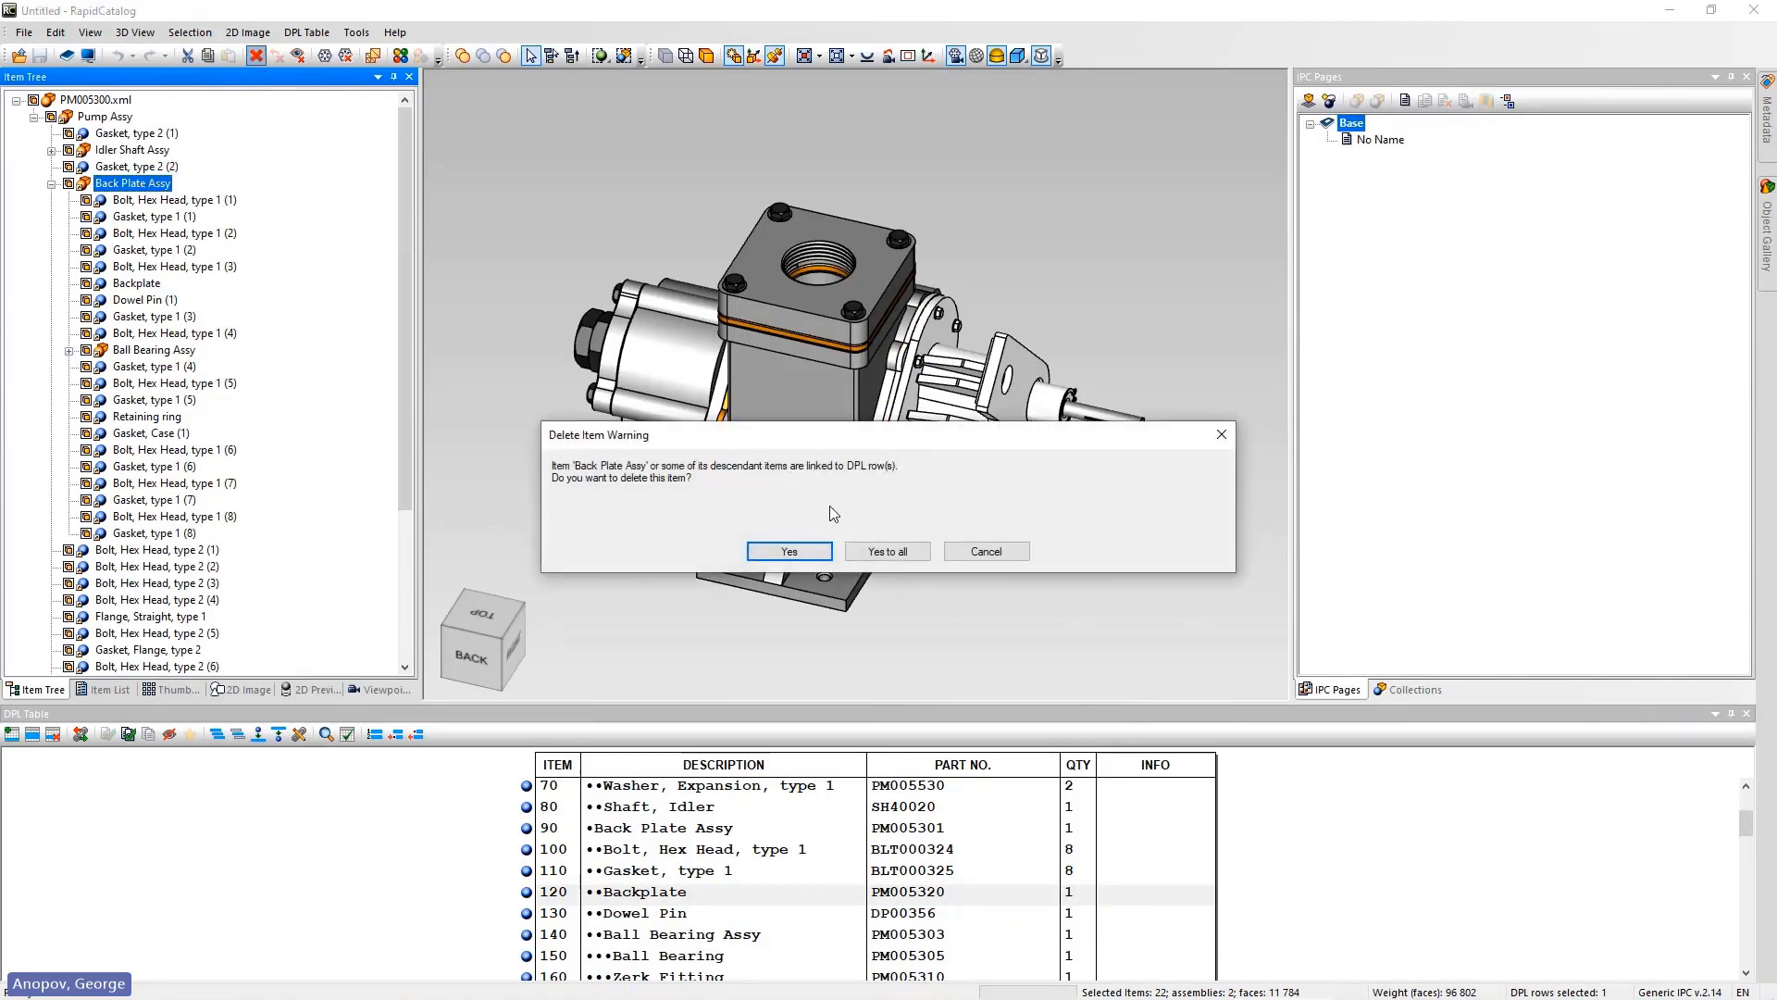
left_click(866, 554)
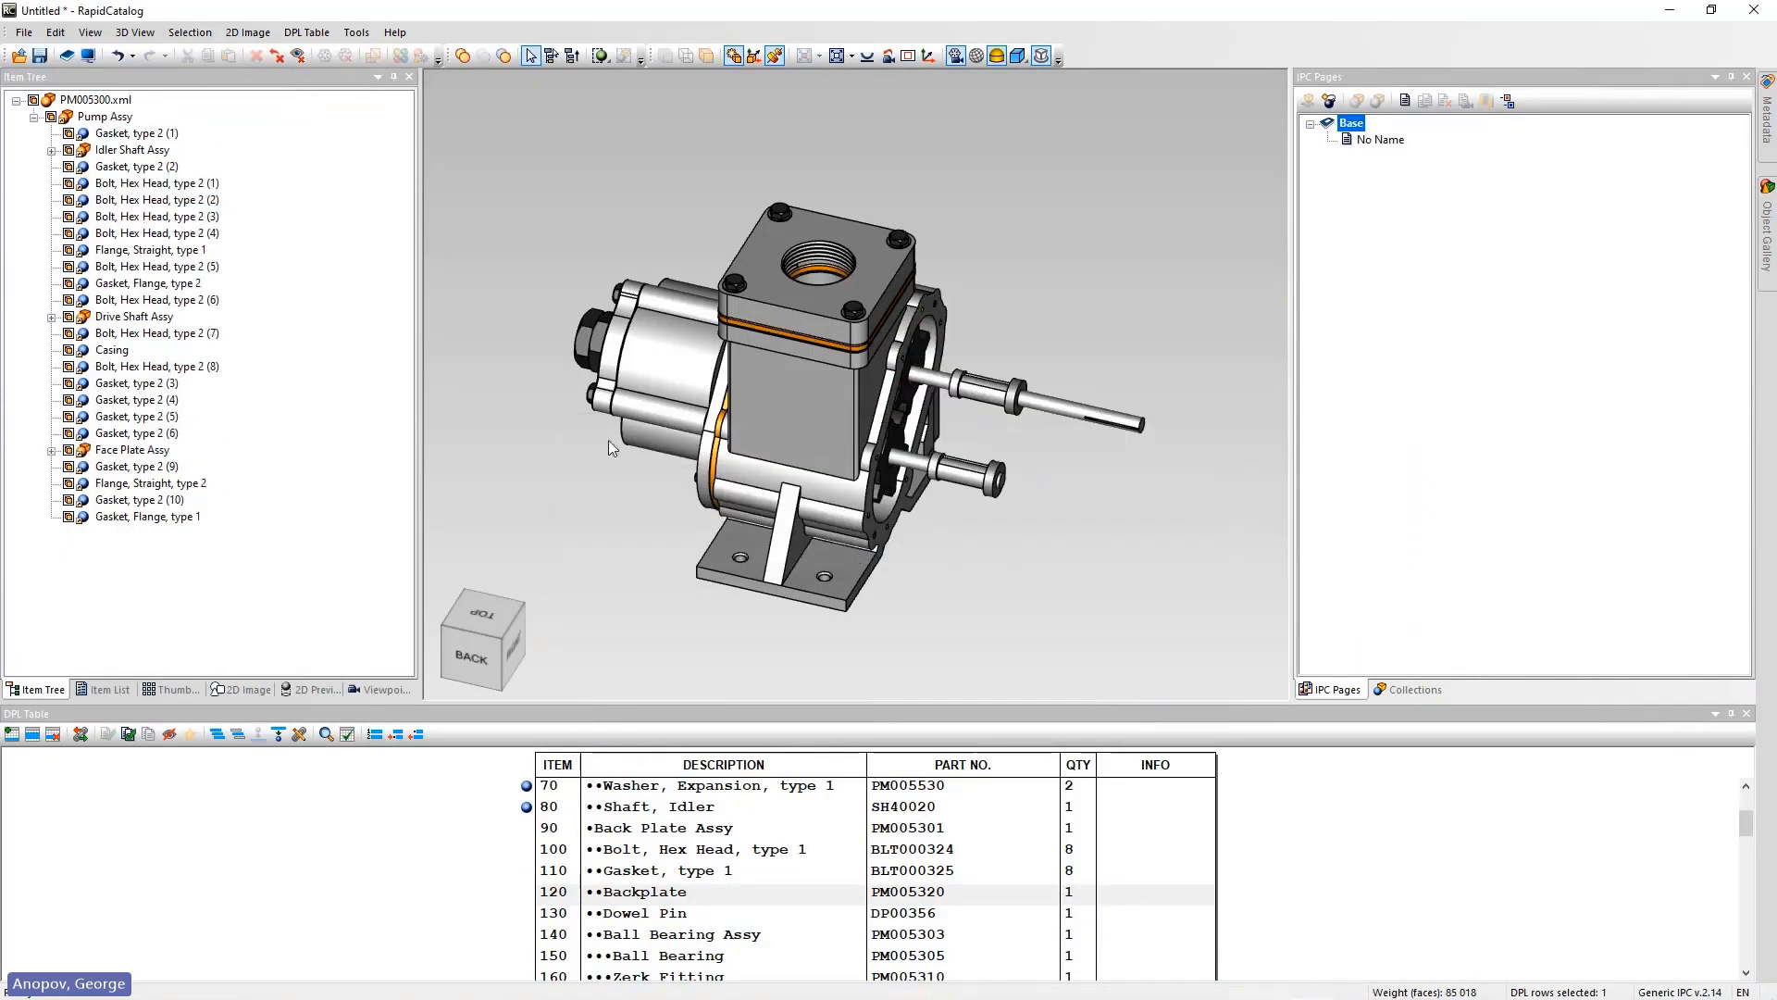
left_click(39, 55)
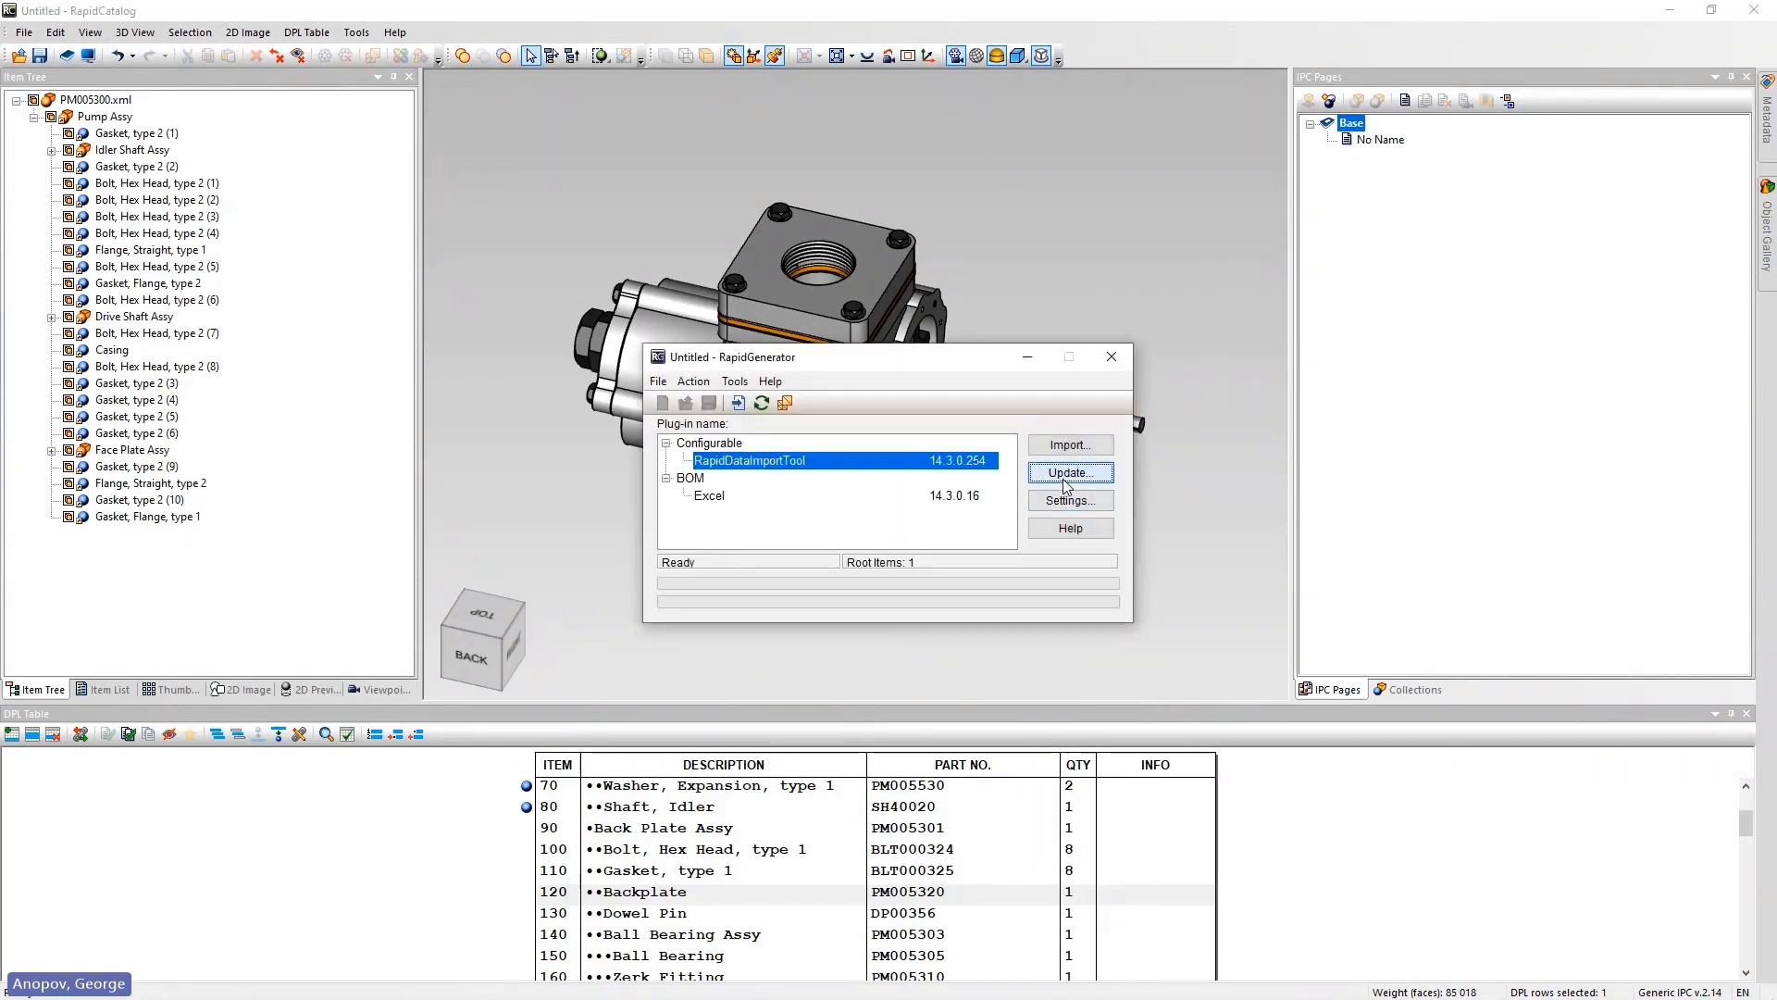
Update the project through RapidDataImportTool from the source file PM005300.xml in folder B.
left_click(1065, 480)
left_click(1025, 417)
double_click(812, 481)
left_click(811, 484)
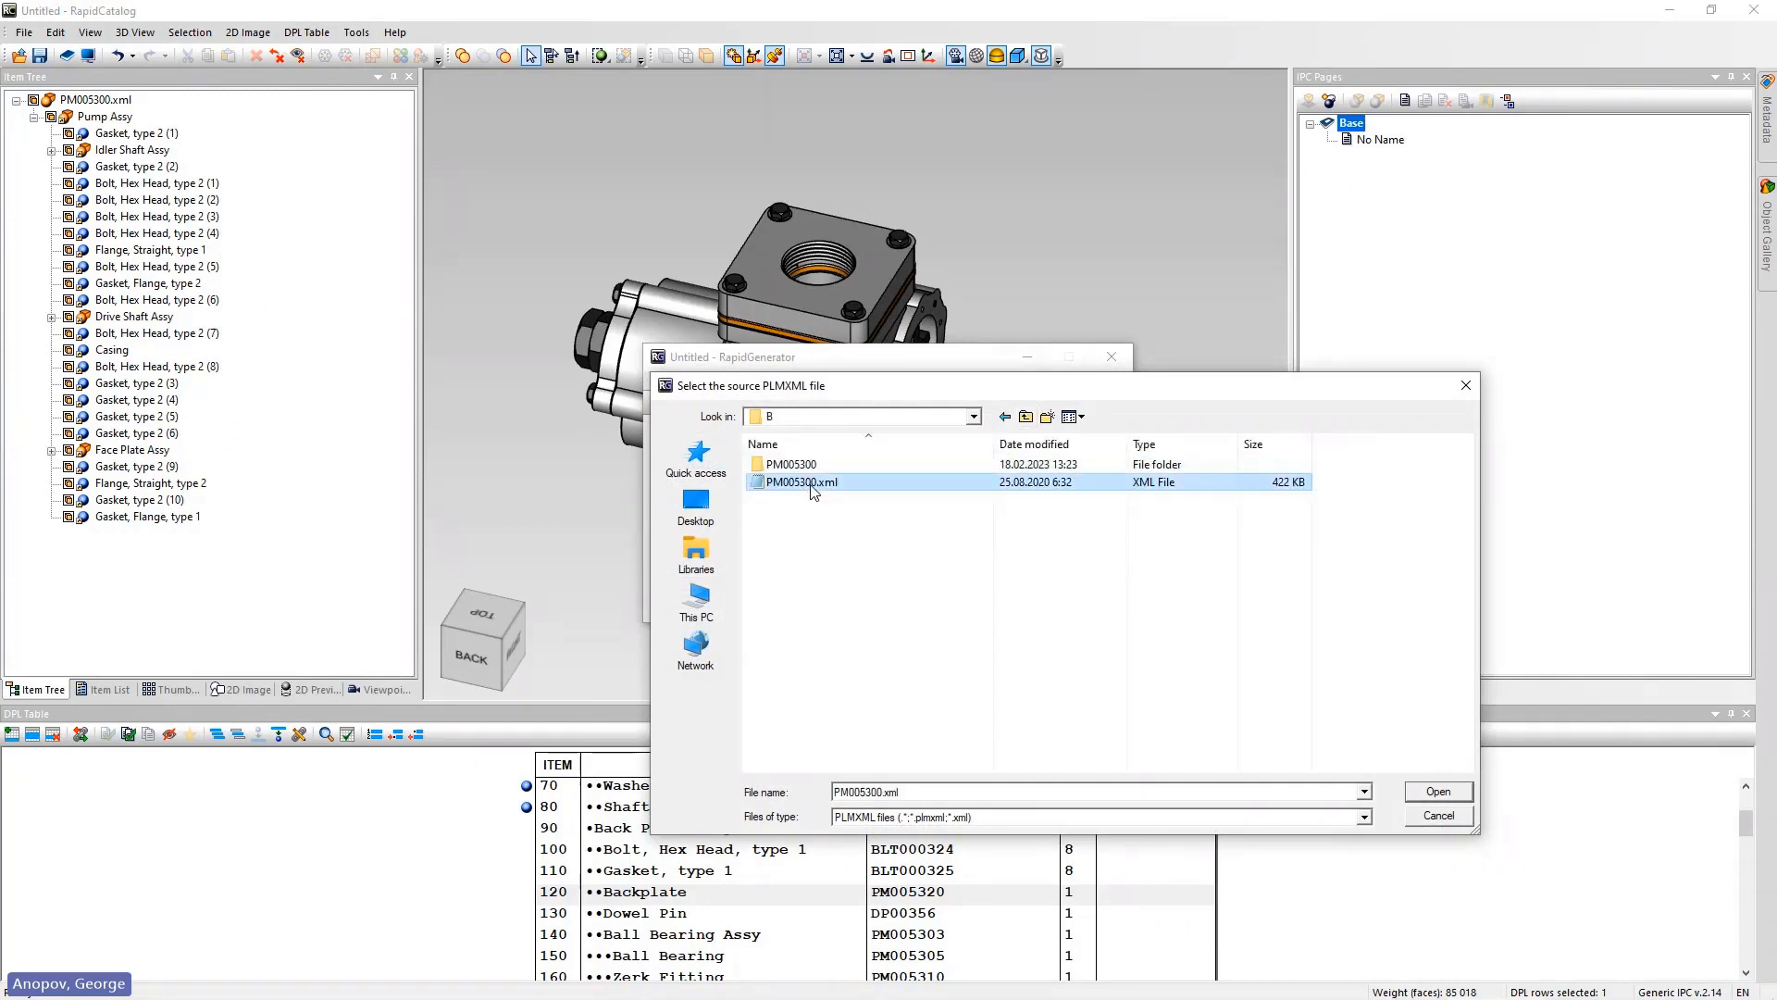
double_click(811, 483)
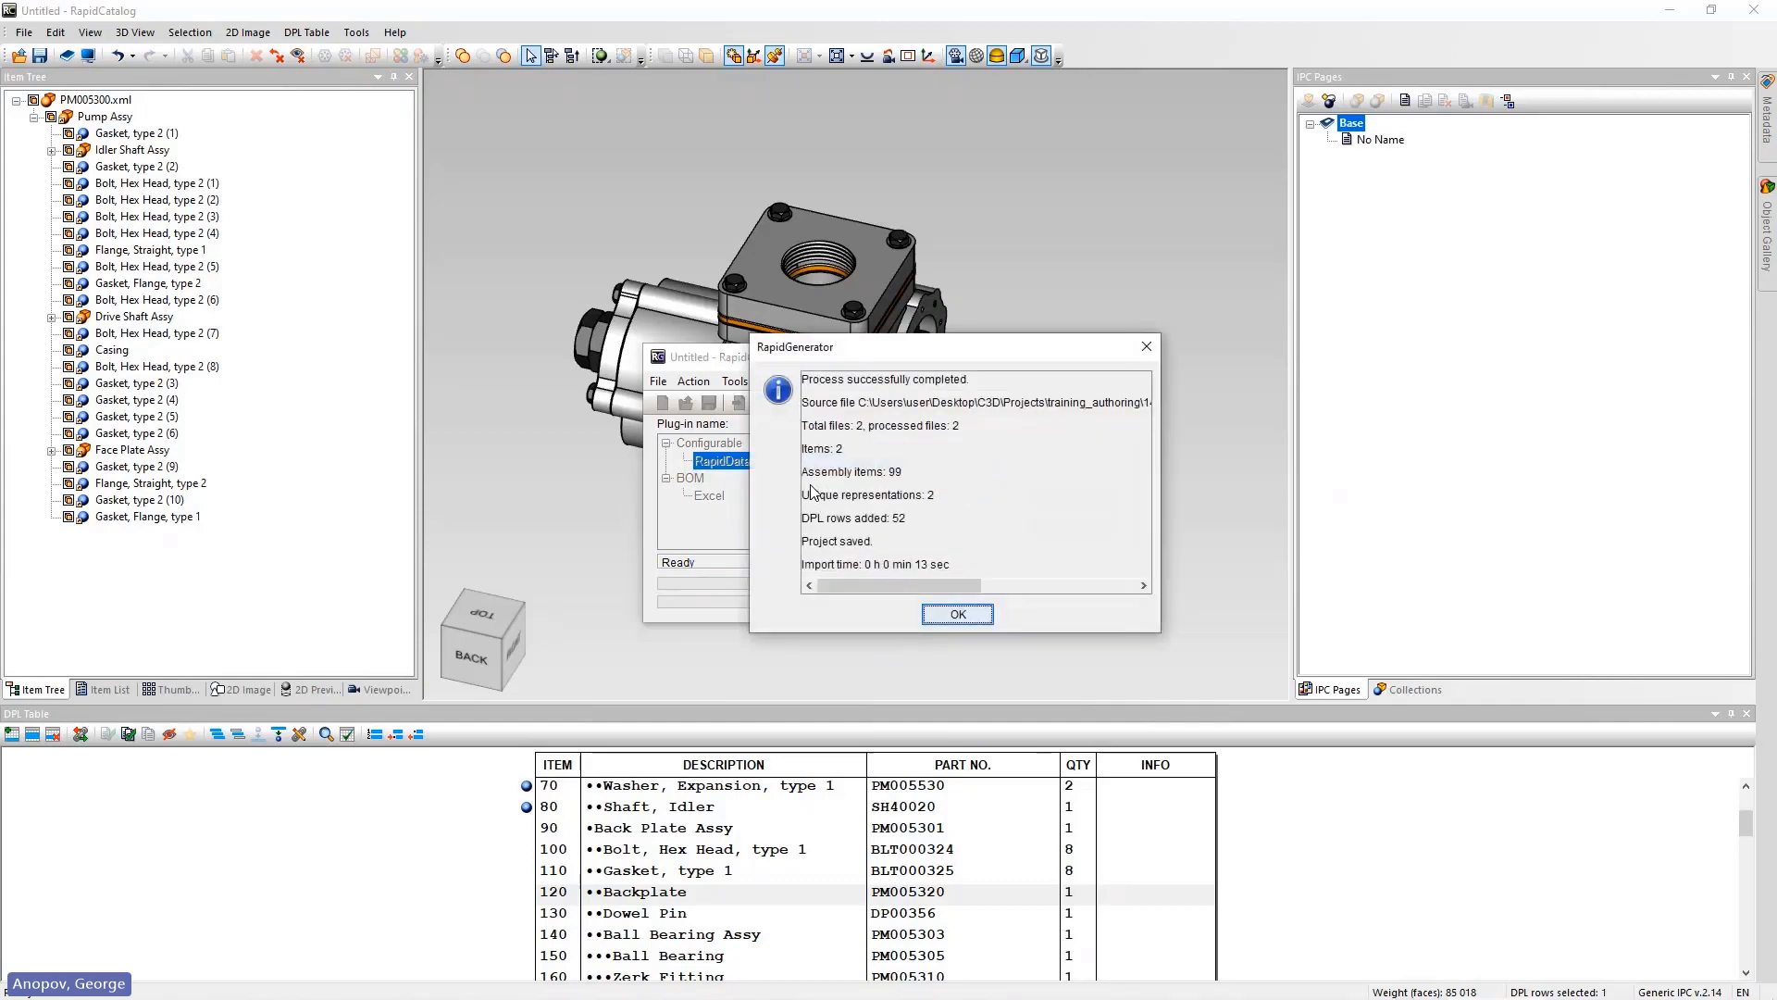
left_click(954, 619)
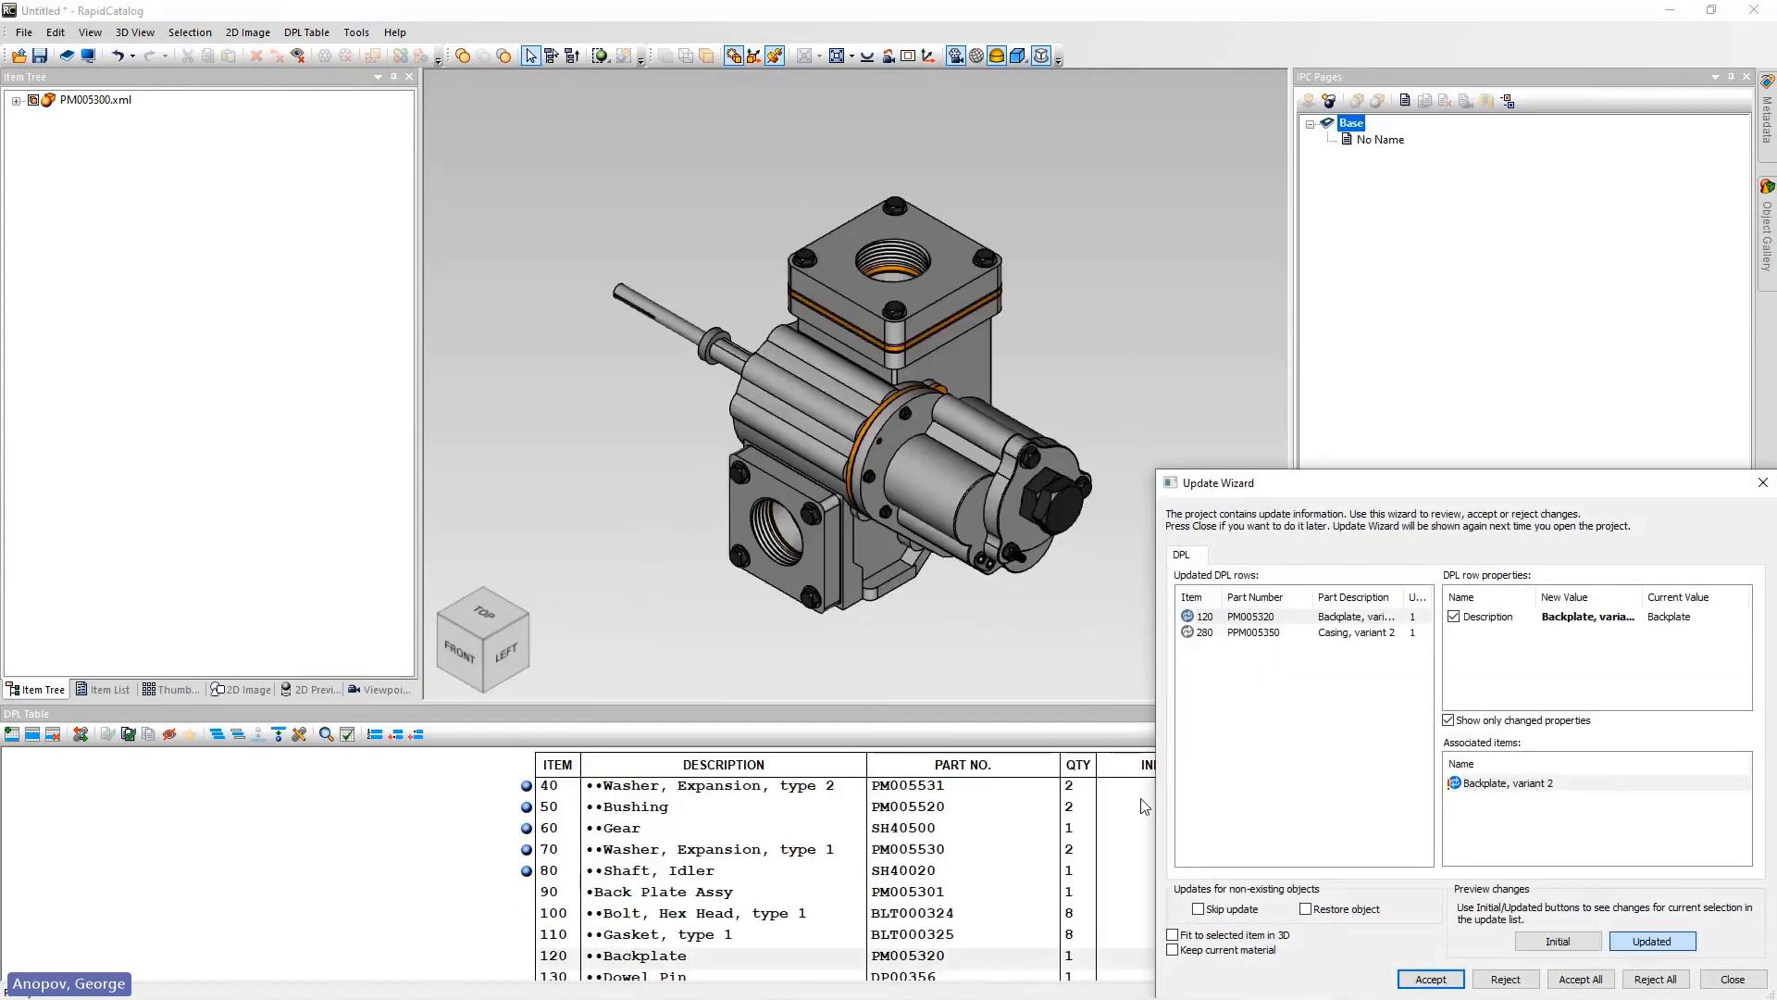
Enable Skip update for non-existing objects and resize the Update Wizard's property columns so the full new description fits.
left_click(1199, 909)
left_click_drag(1311, 483, 1200, 296)
left_click_drag(1538, 409, 1571, 409)
left_click_drag(1666, 446, 1726, 446)
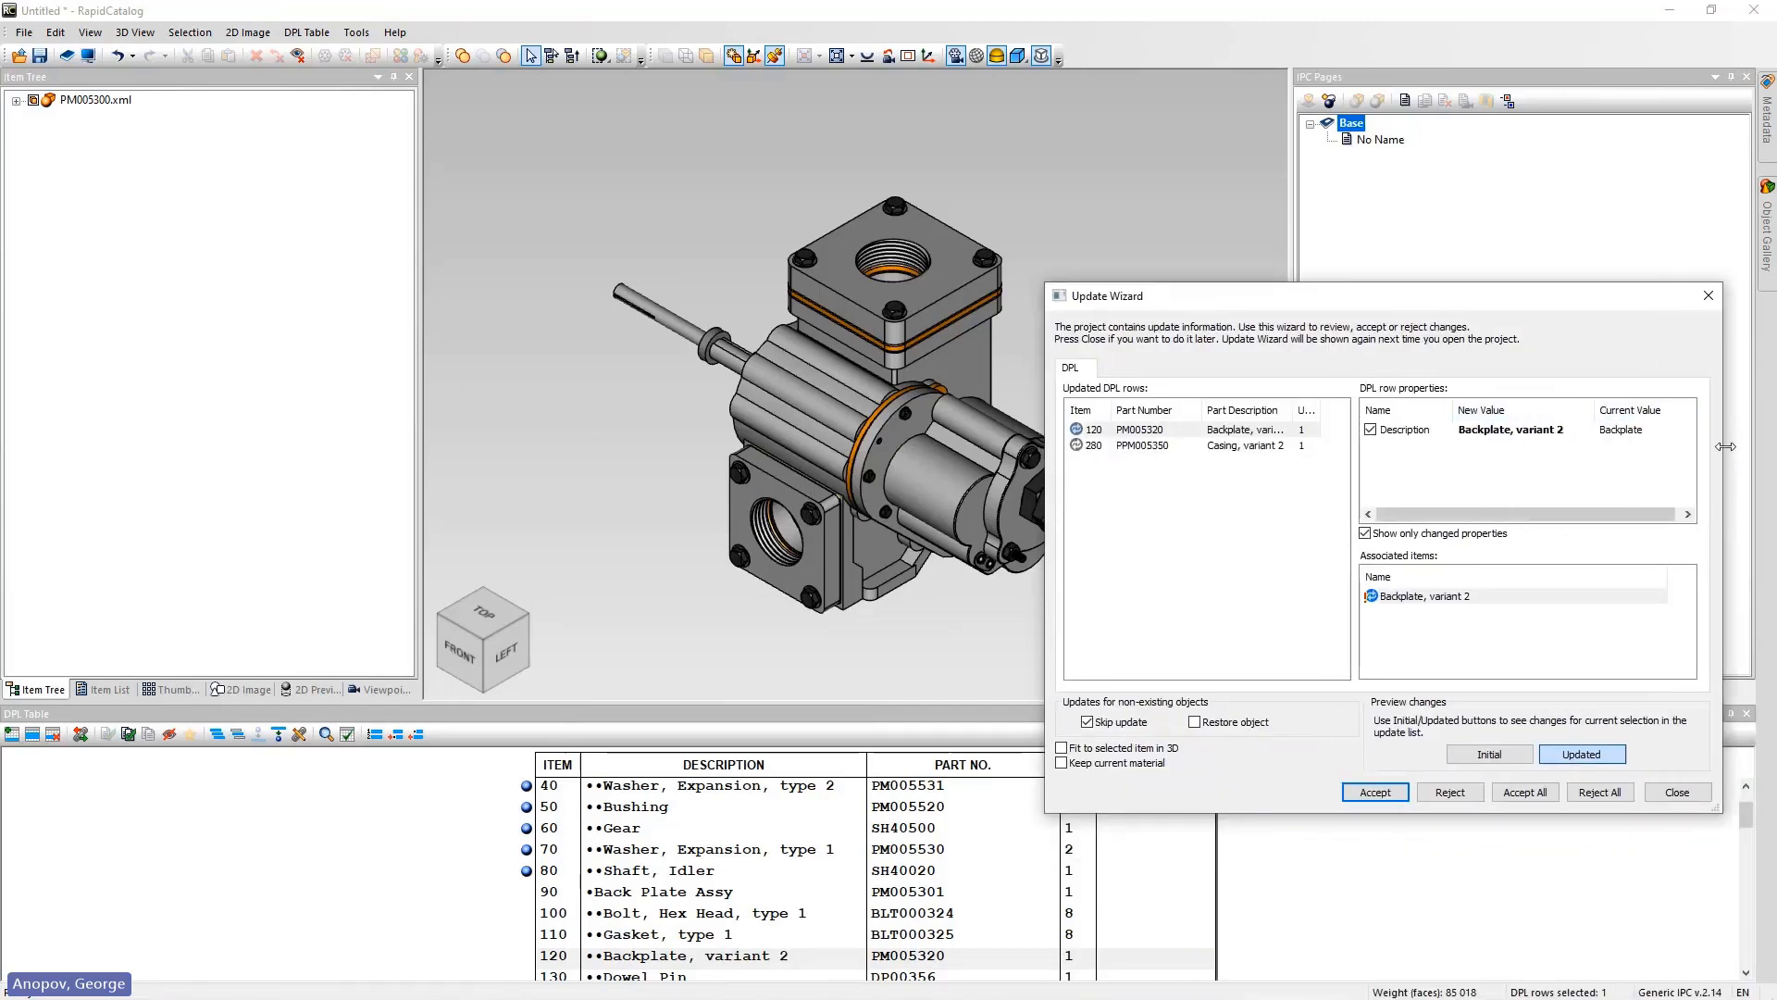
Preview the initial and updated states of DPL row 120, and accept the updates for rows 120 and 280.
left_click(694, 963)
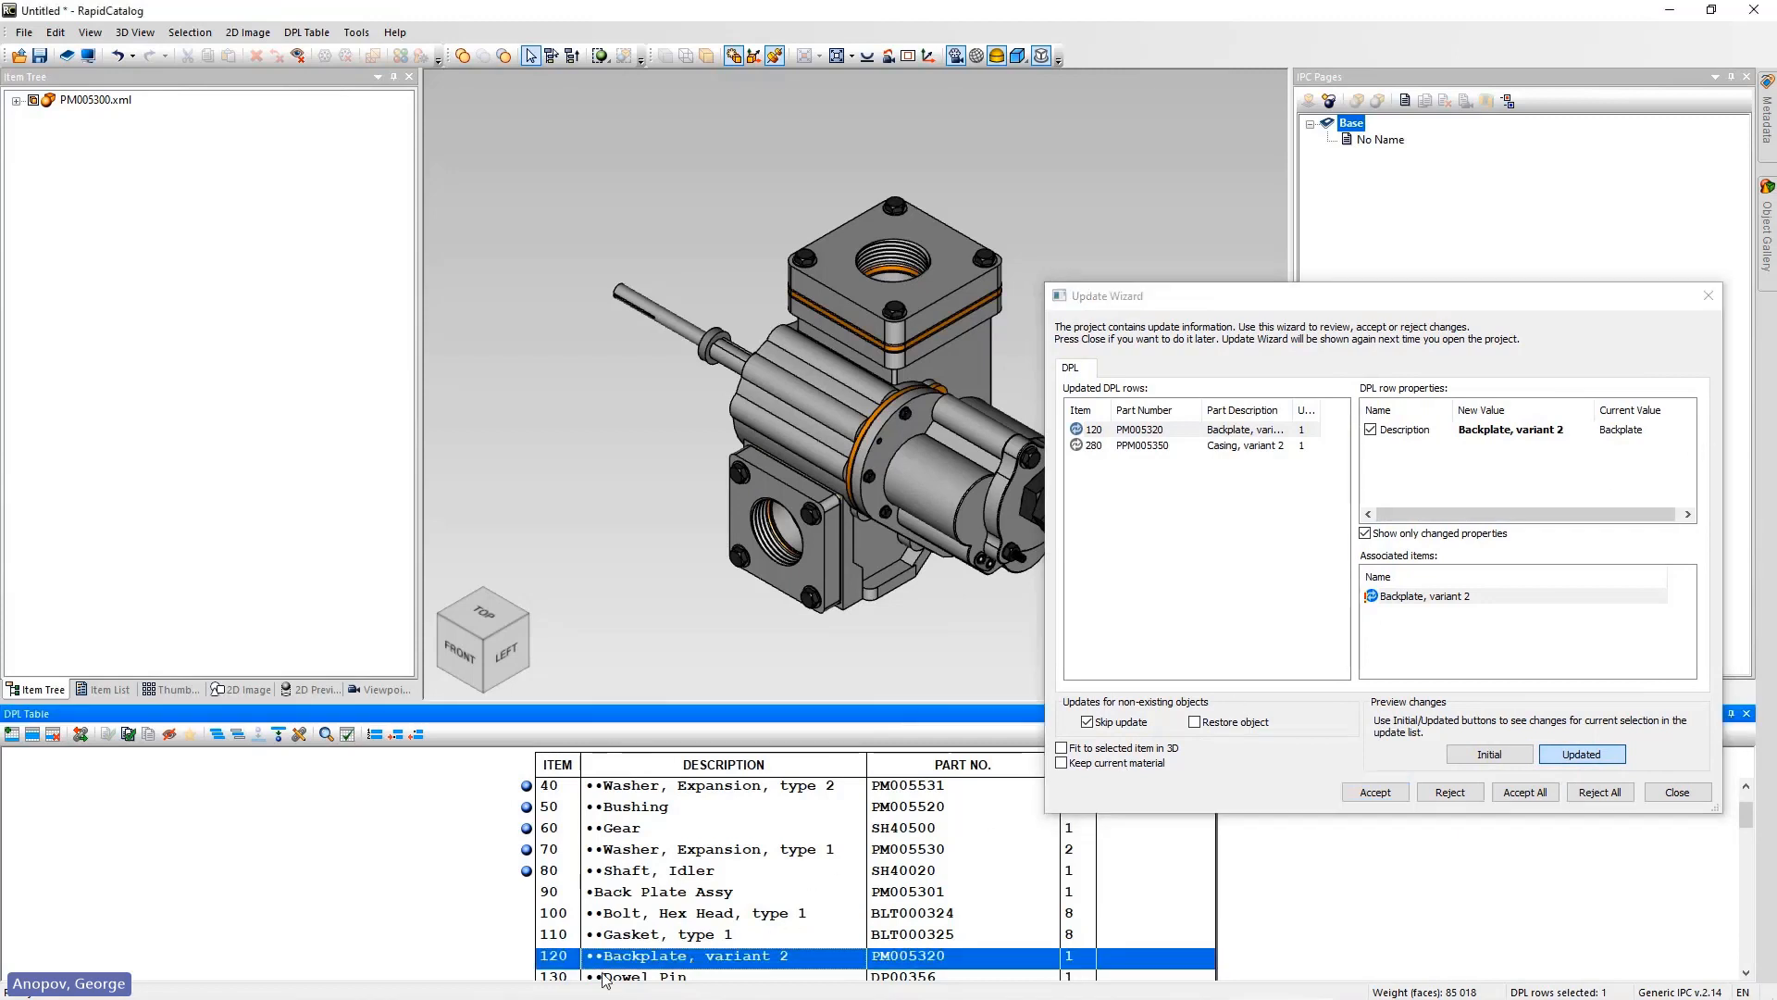
left_click(1482, 754)
left_click(1582, 753)
mouse_move(1401, 607)
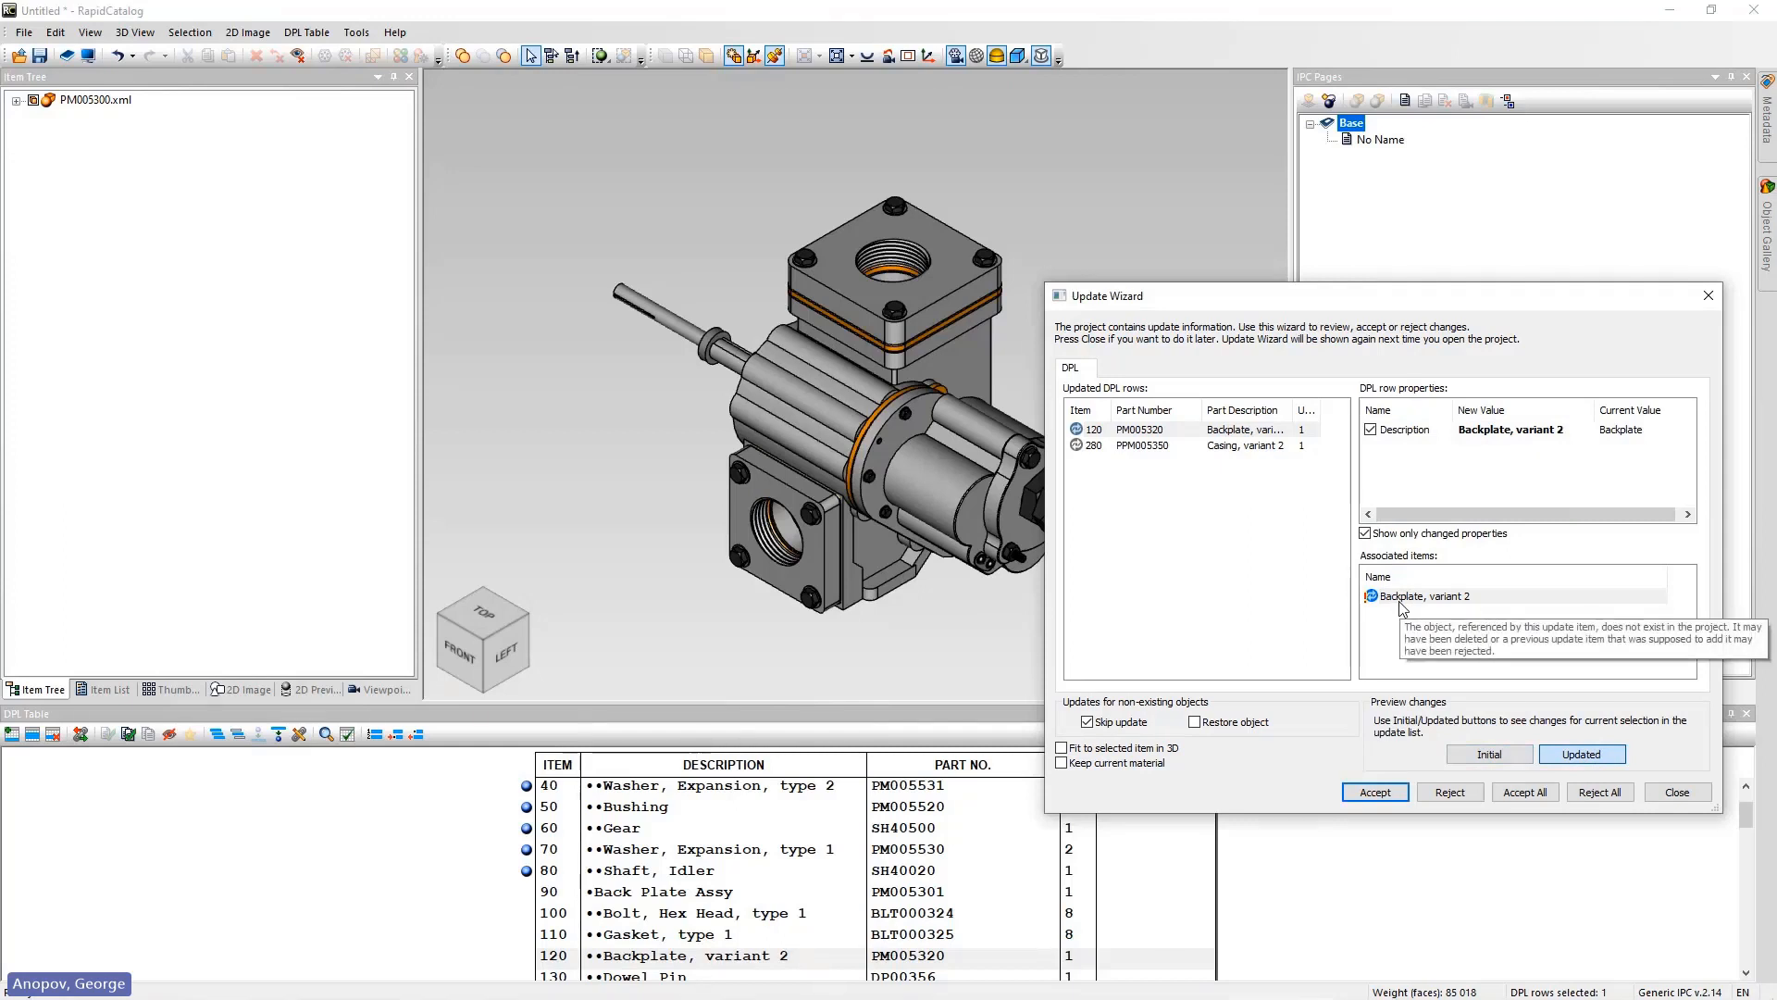
left_click(1377, 793)
left_click(1376, 793)
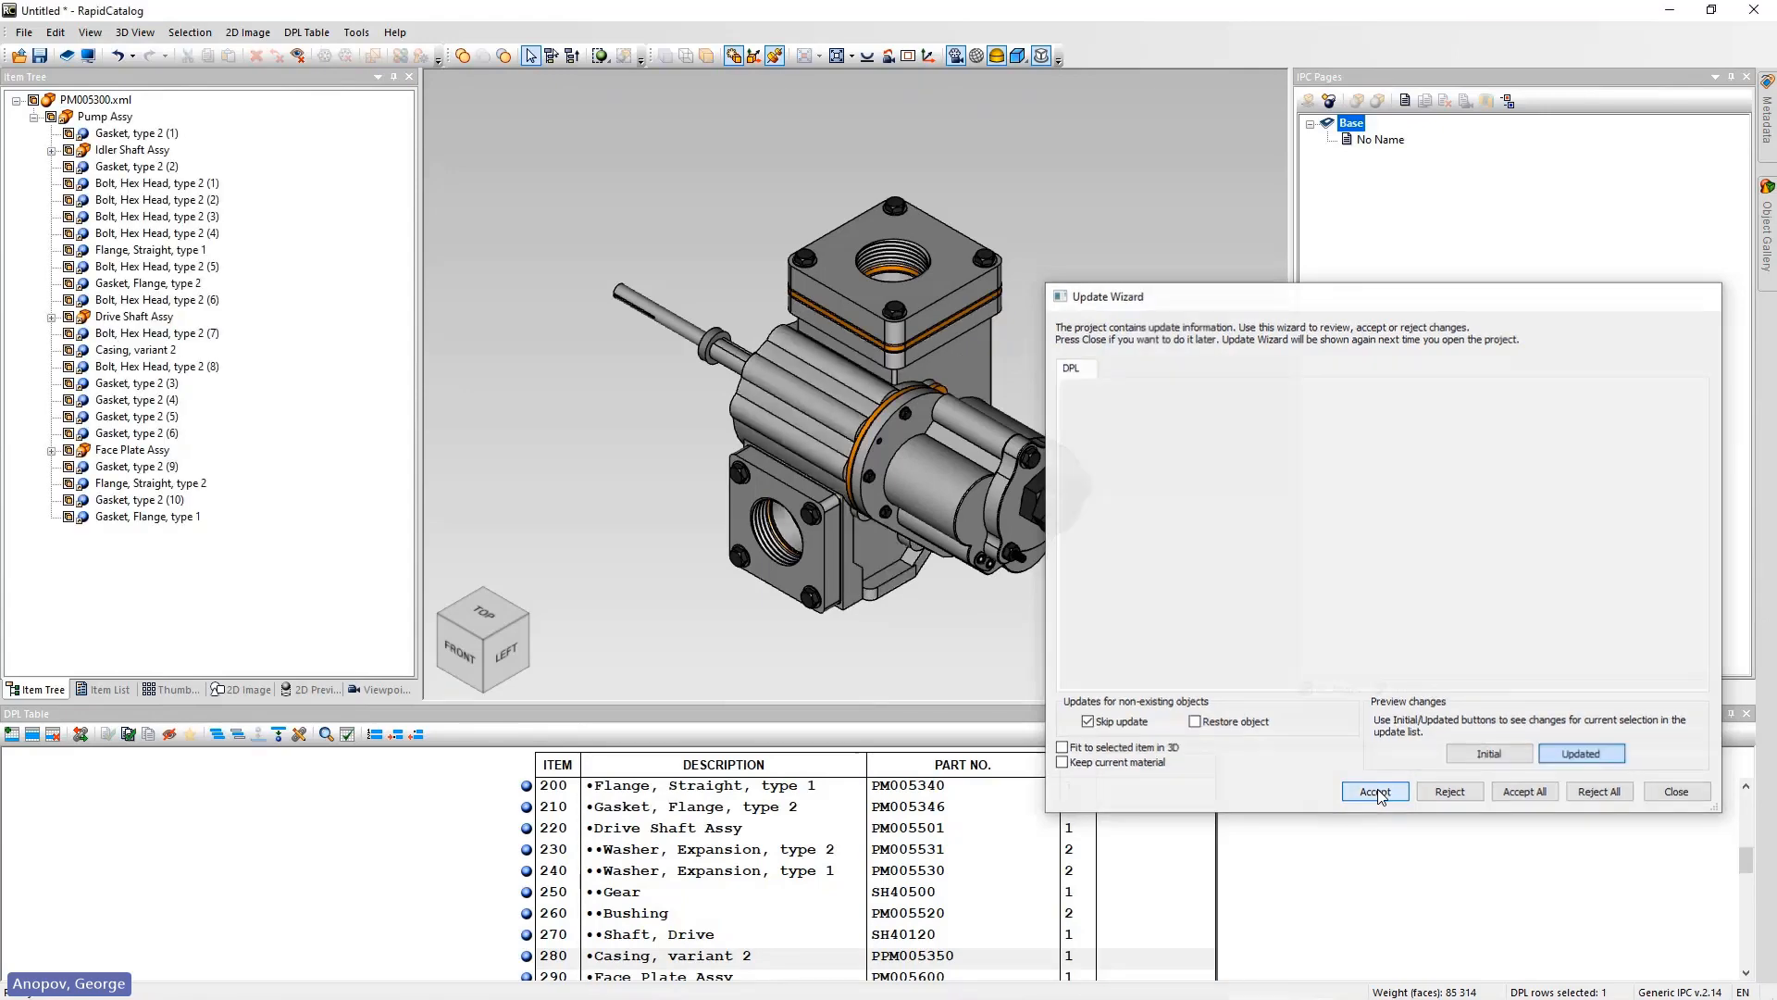
left_click_drag(1055, 488, 543, 416)
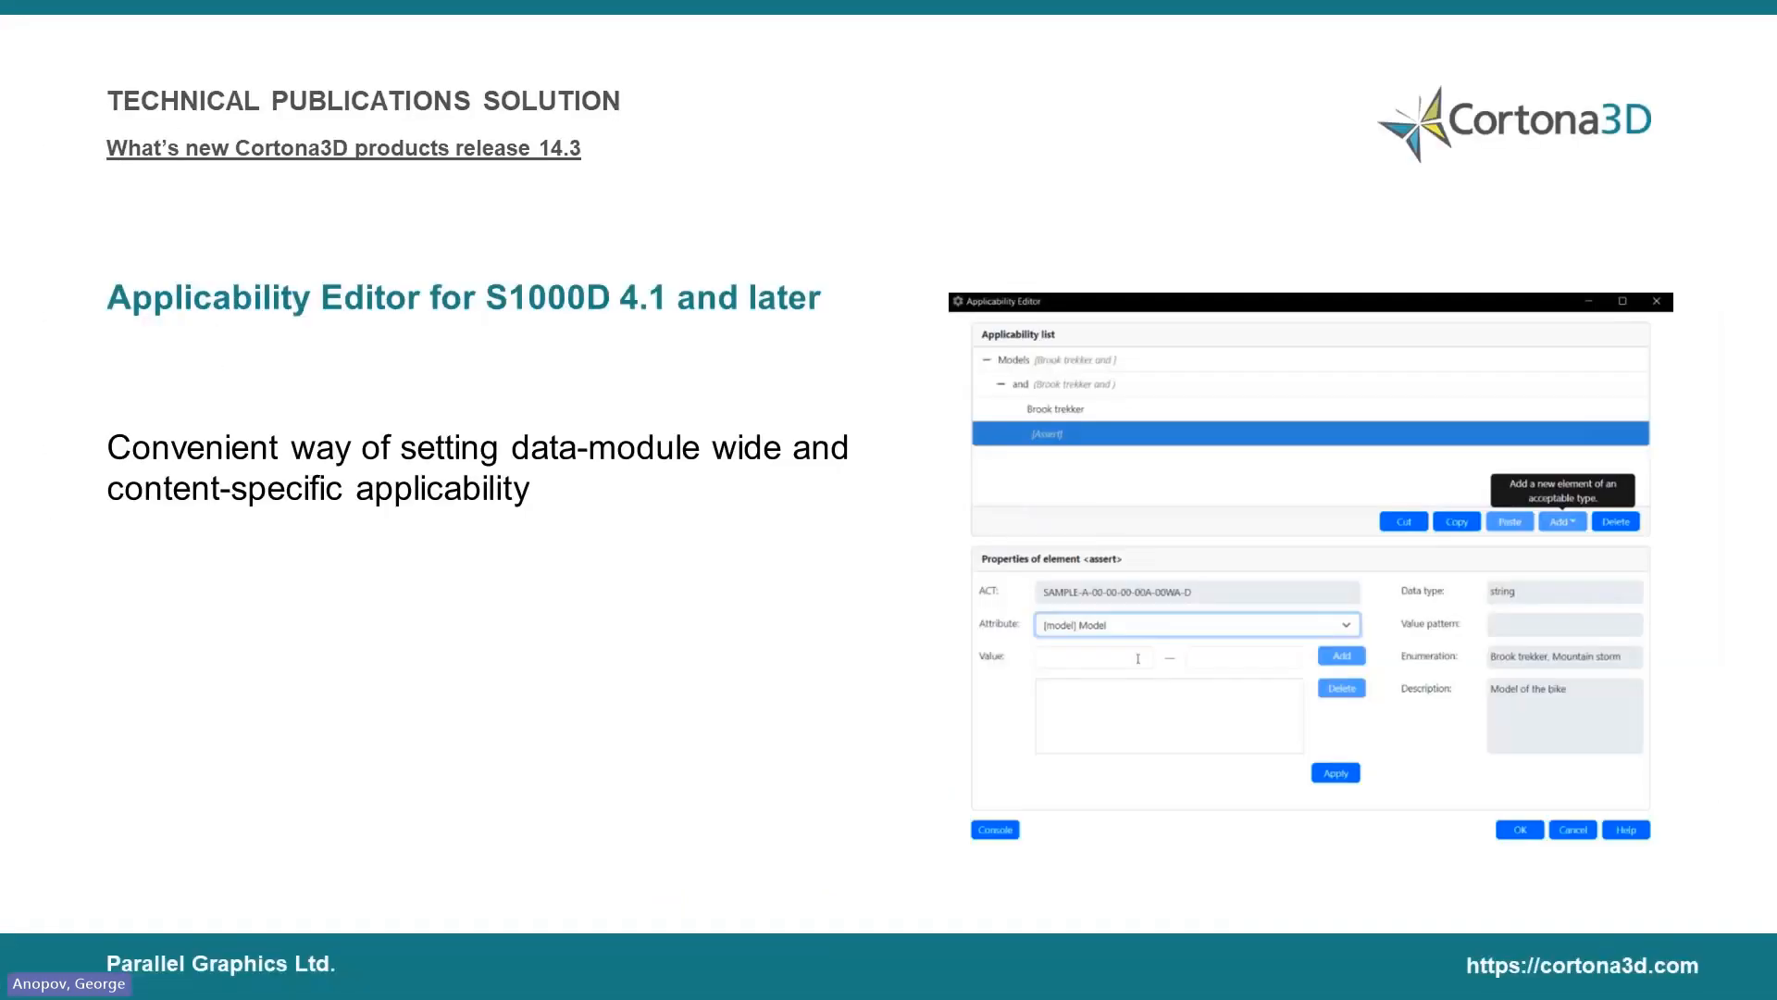
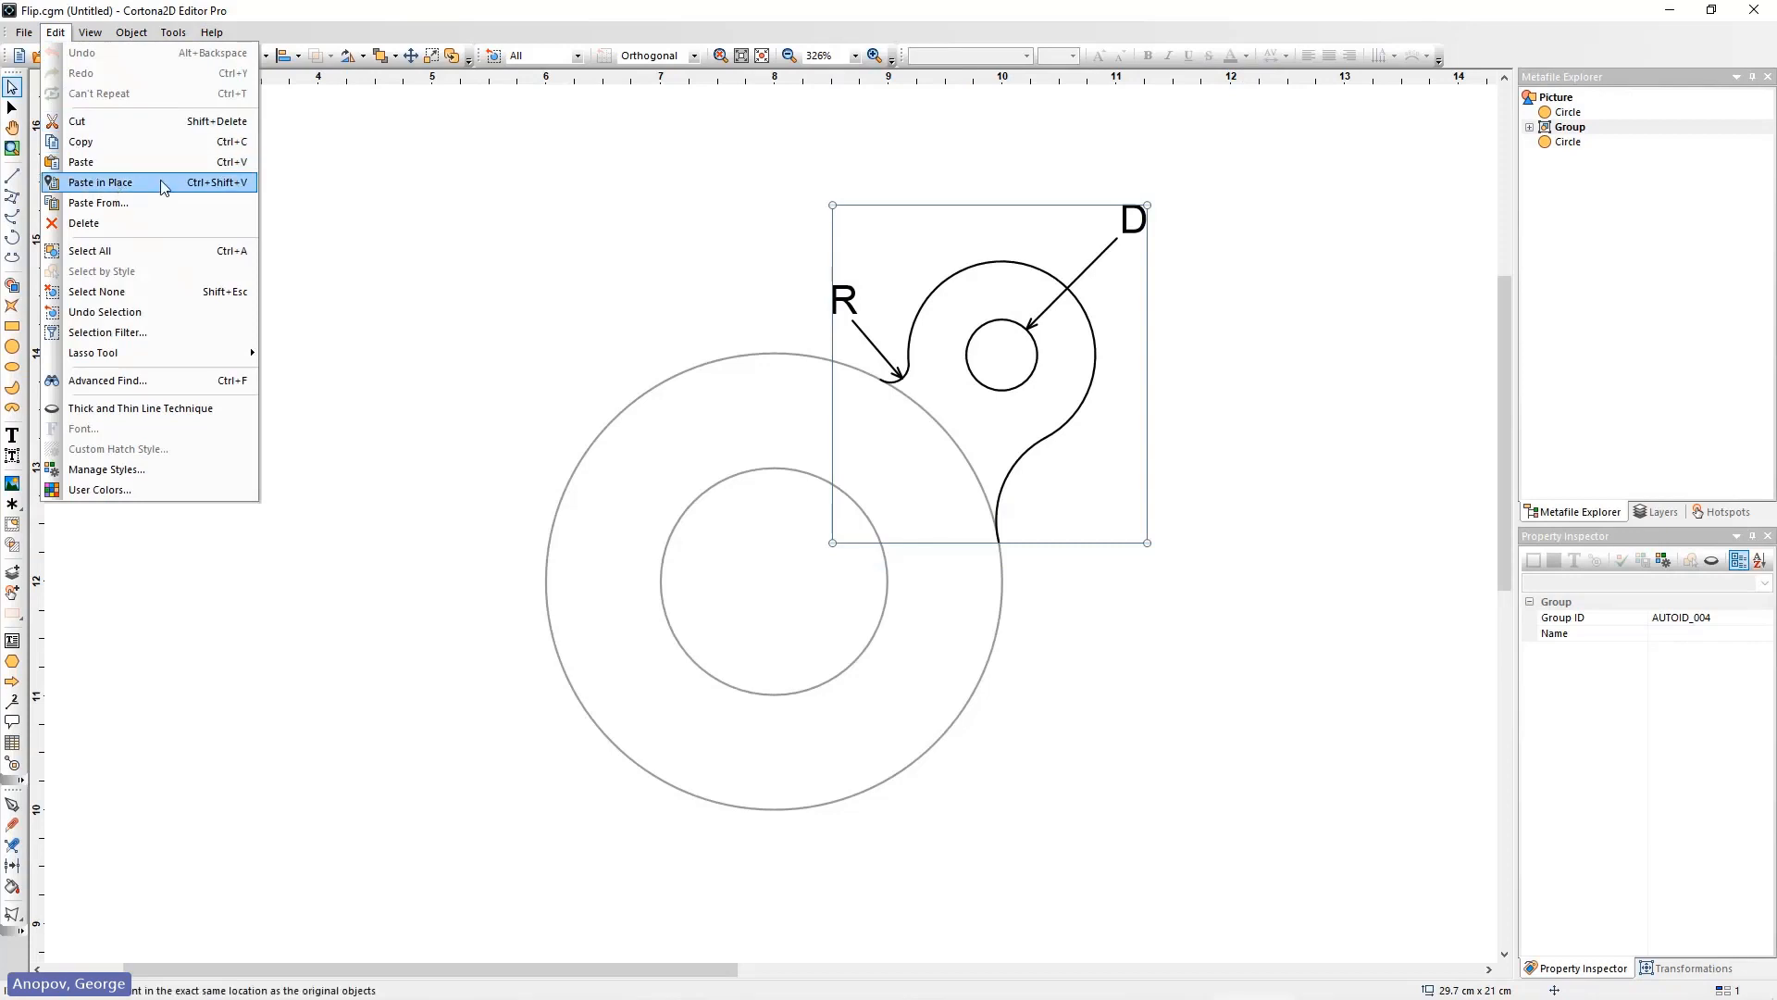
Paste a copy of the lug group in place and flip it over a 90° axis through the circles' centre, keeping text direction.
left_click(165, 181)
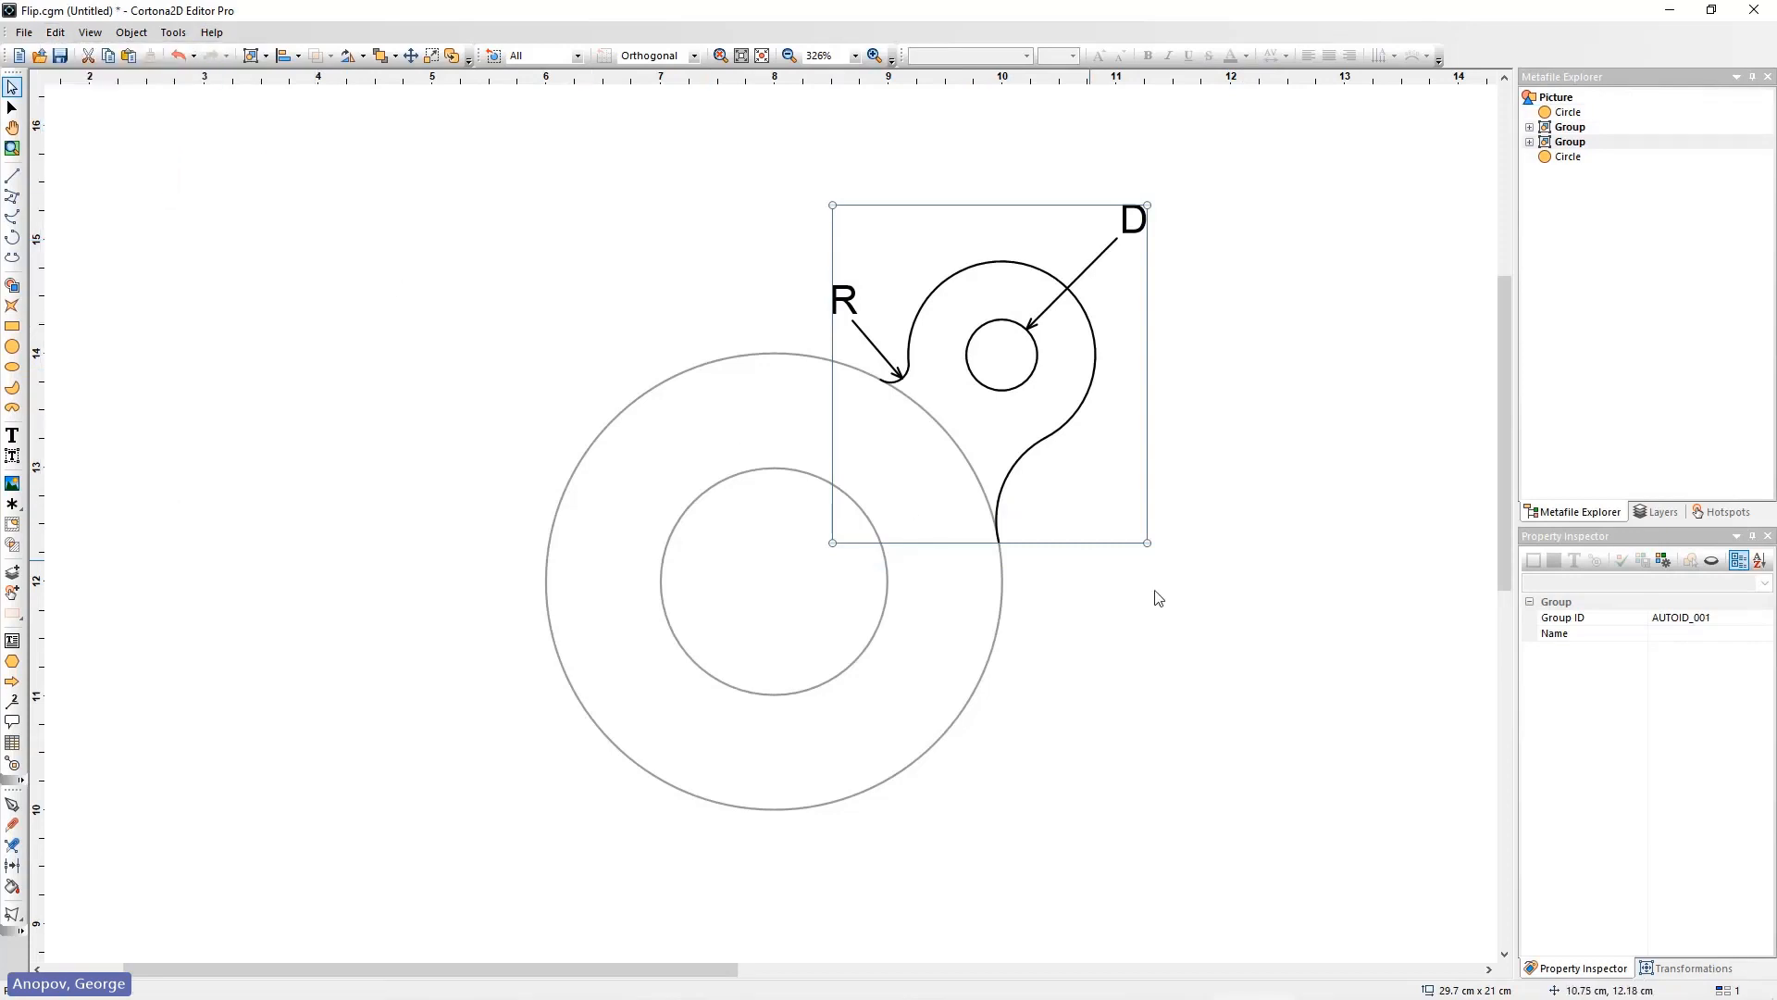
left_click(1697, 968)
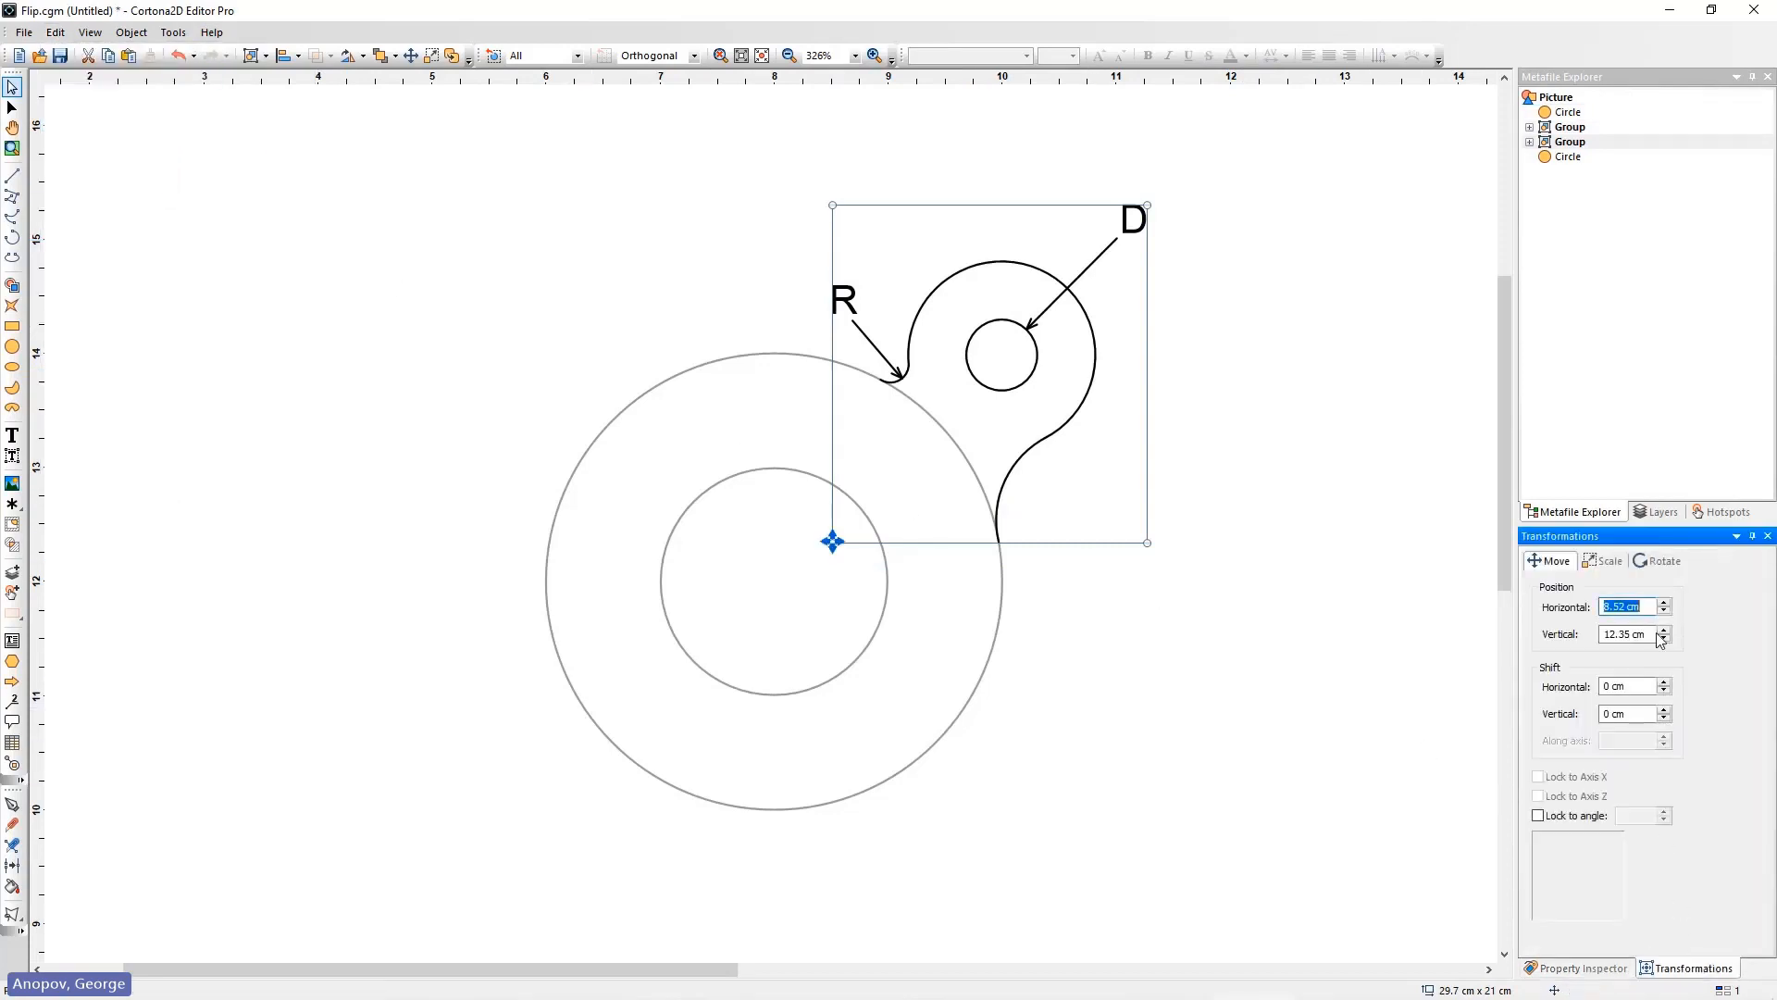
left_click(1659, 561)
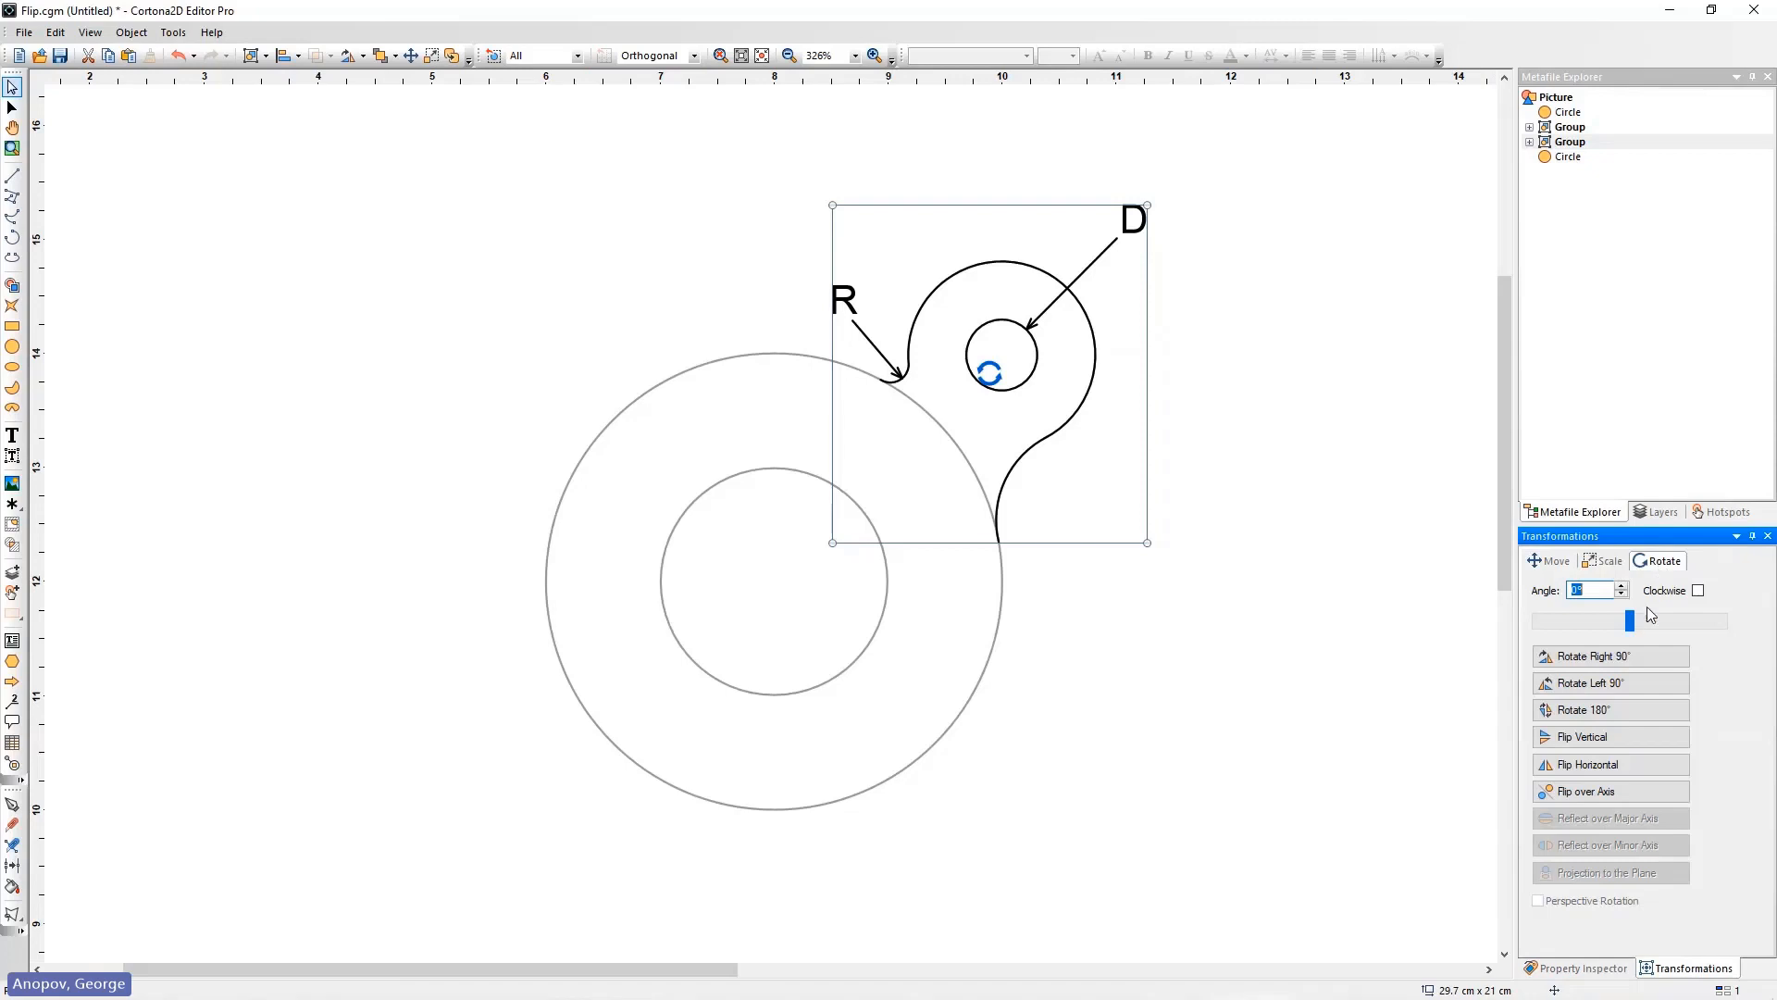
left_click(1614, 792)
left_click(772, 589)
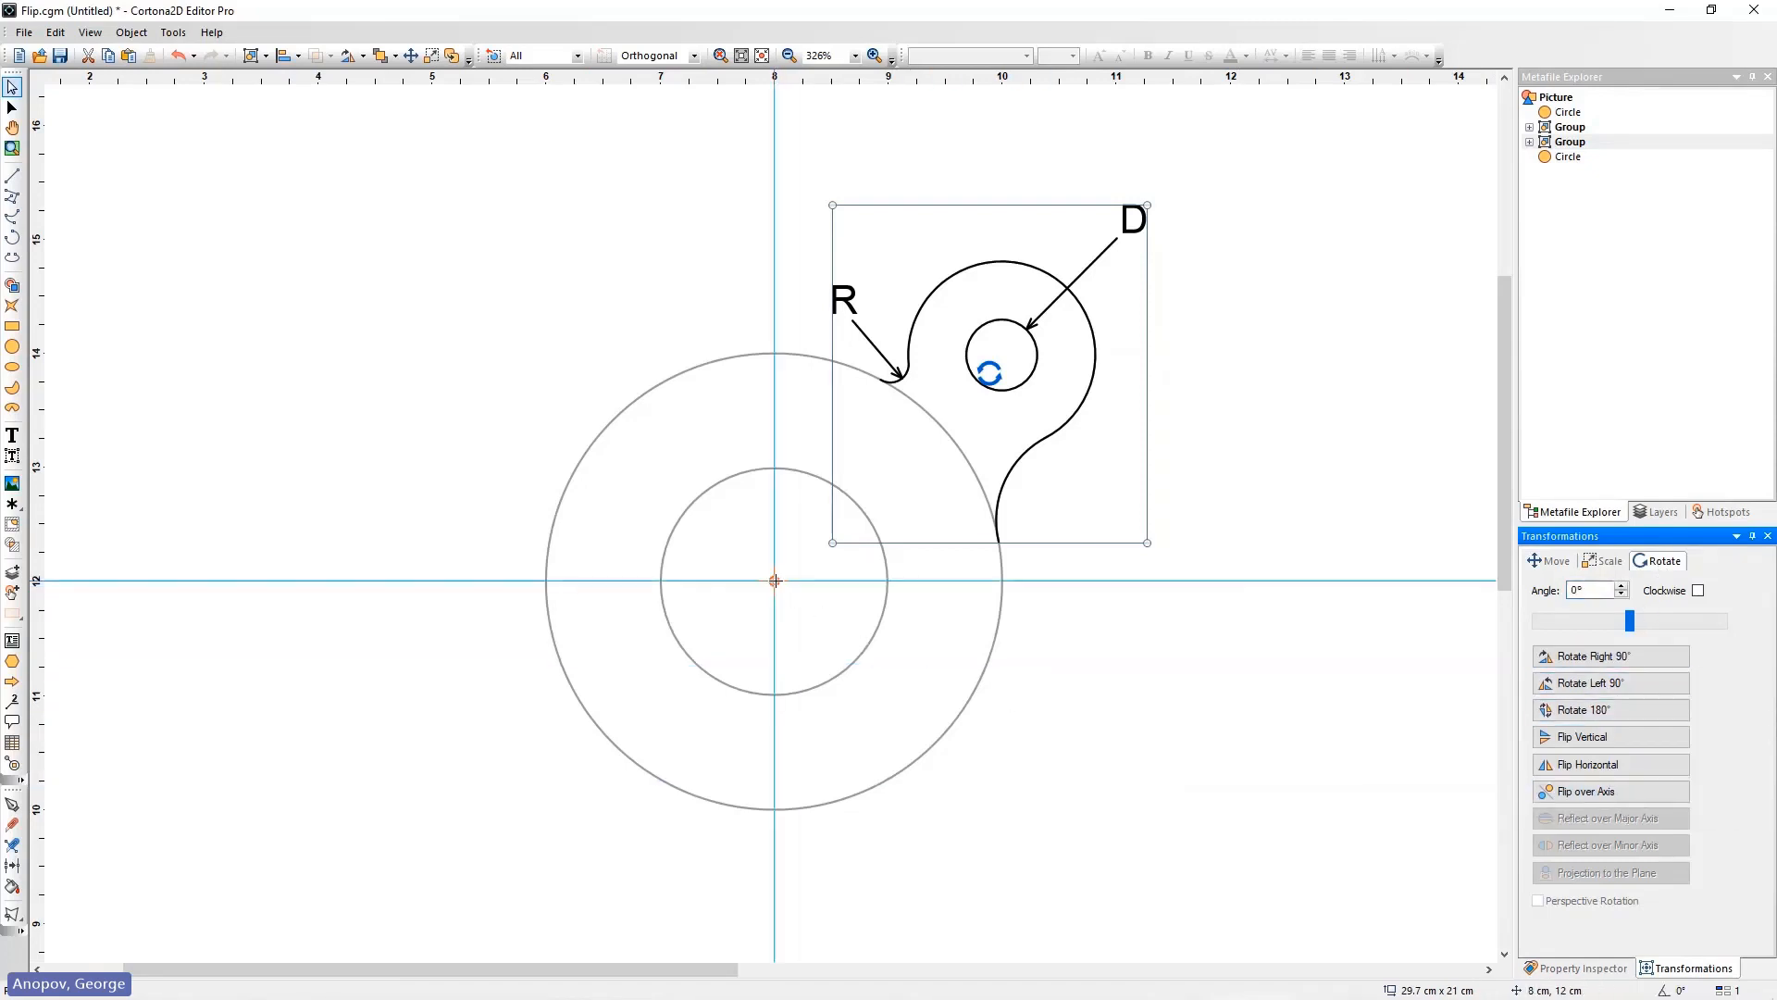
left_click_drag(773, 581, 774, 487)
left_click(801, 510)
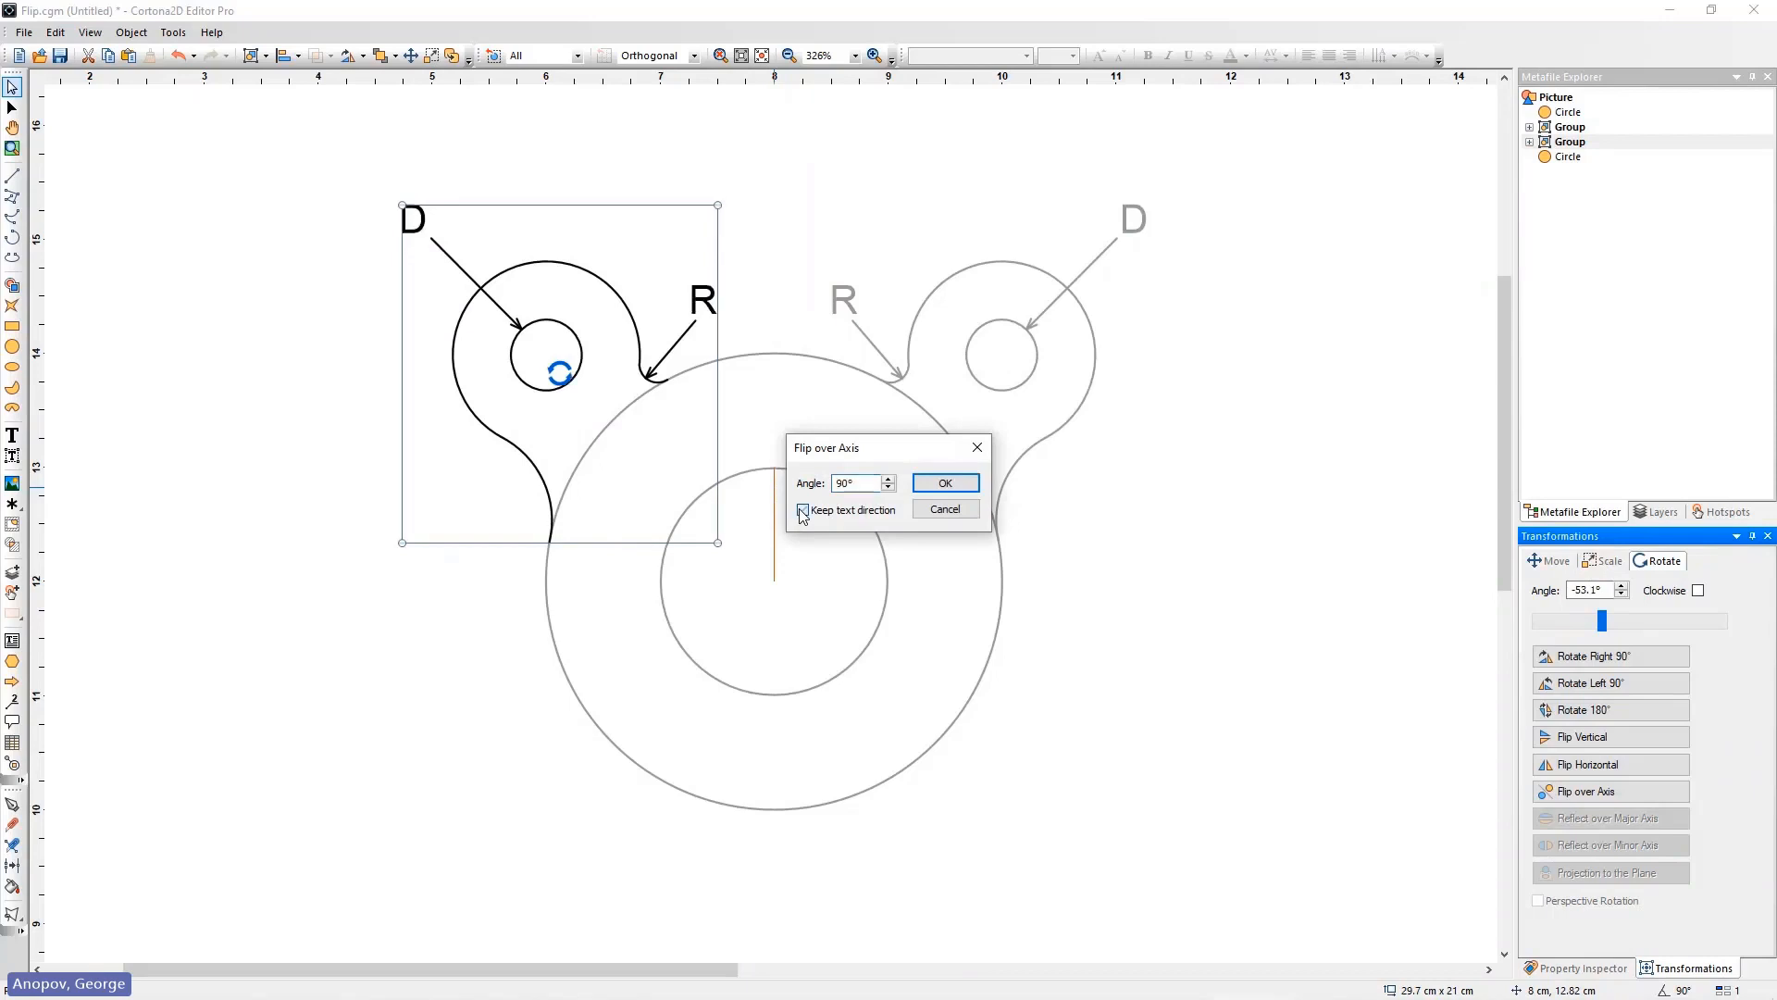
left_click(922, 491)
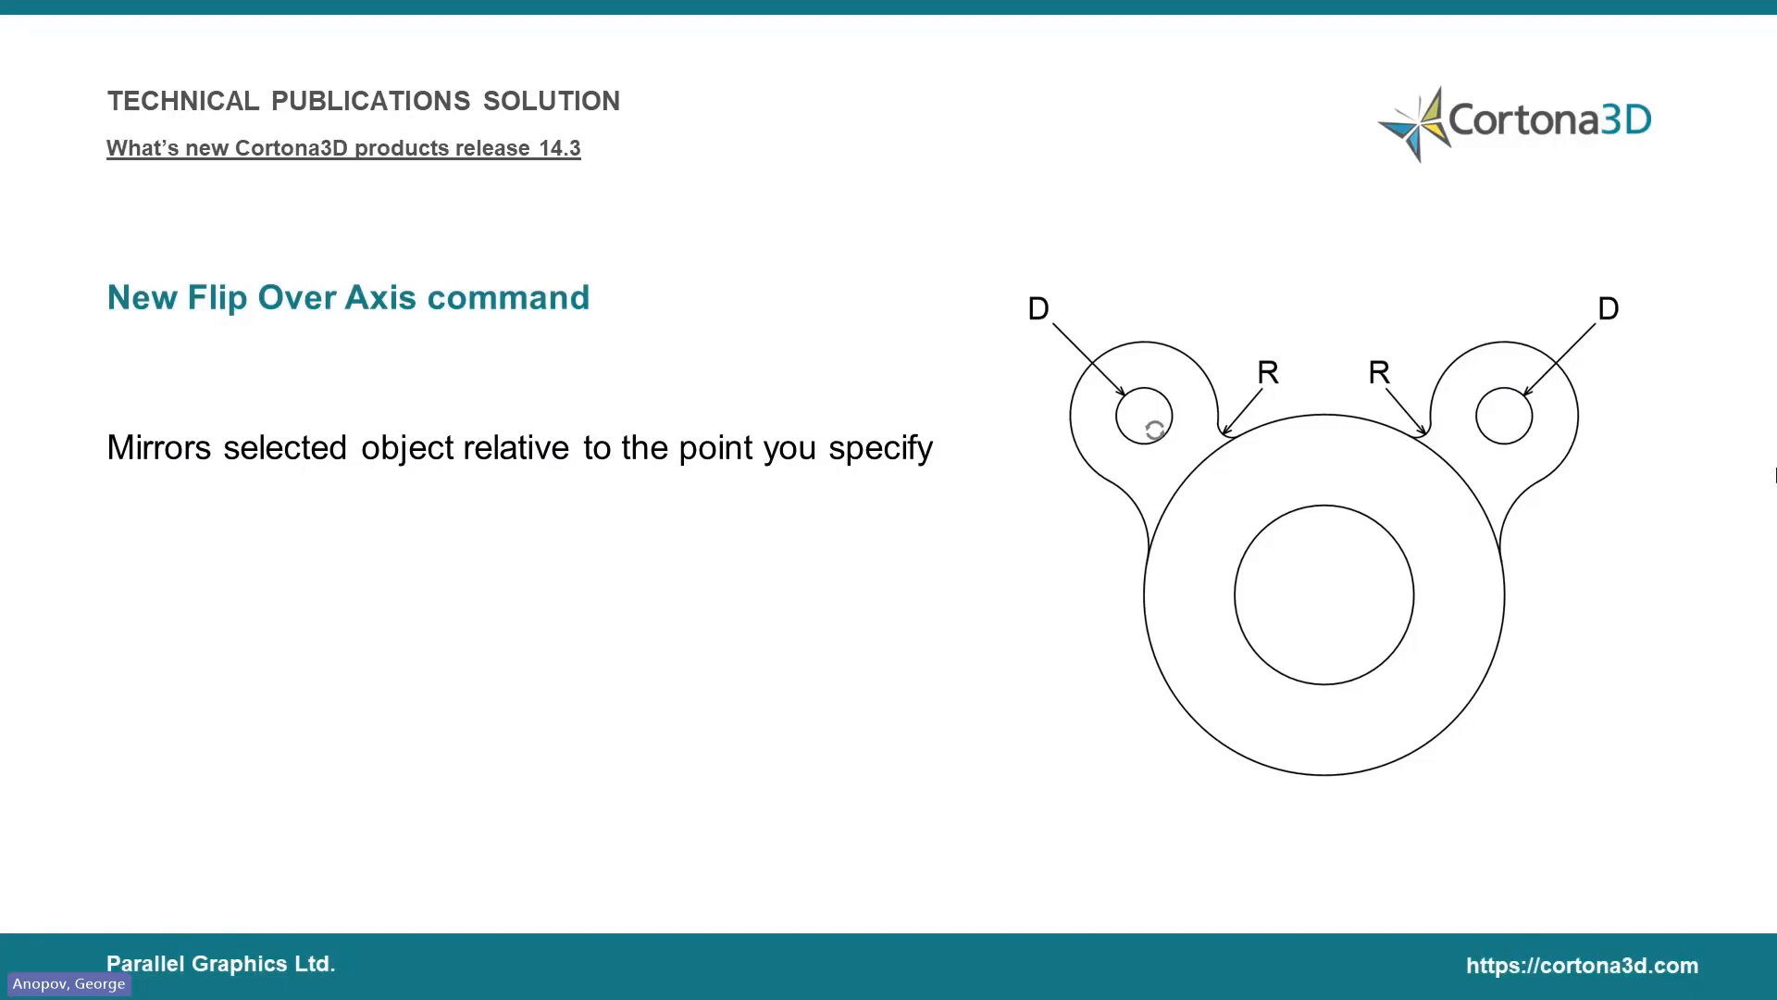
key("Right")
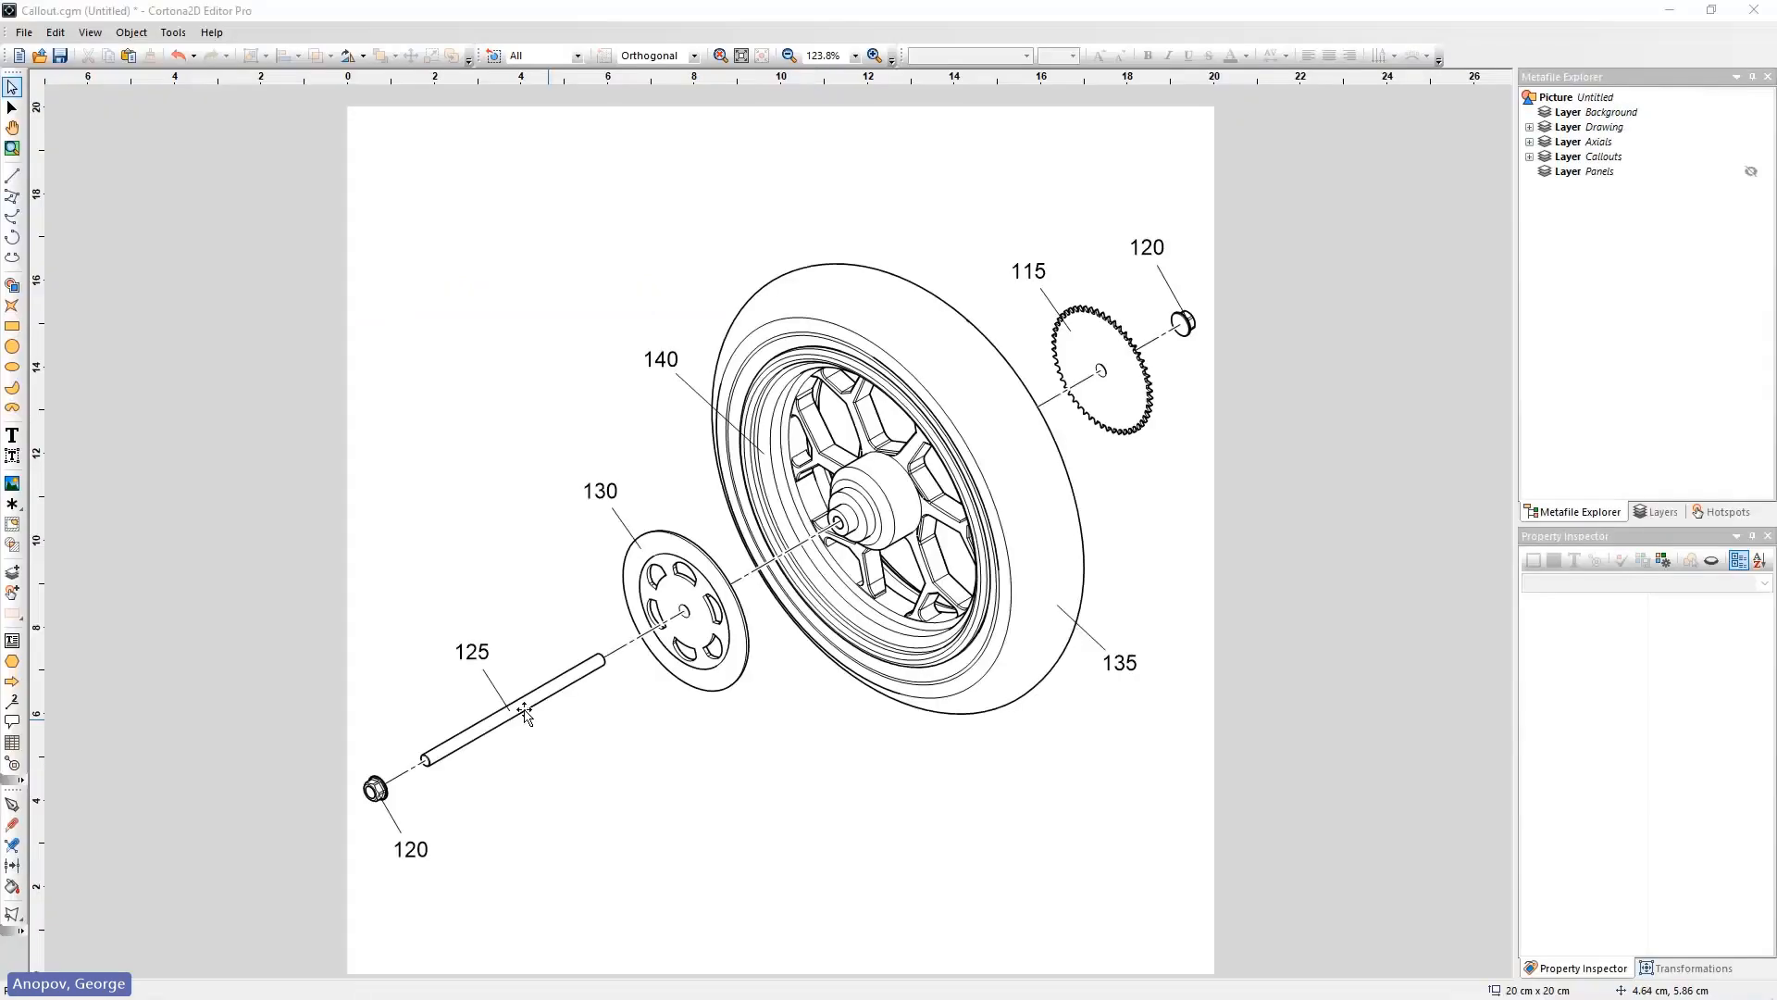
Convert the boxed text 125 to a callout and delete the separate line between it and the axle.
left_click(472, 651)
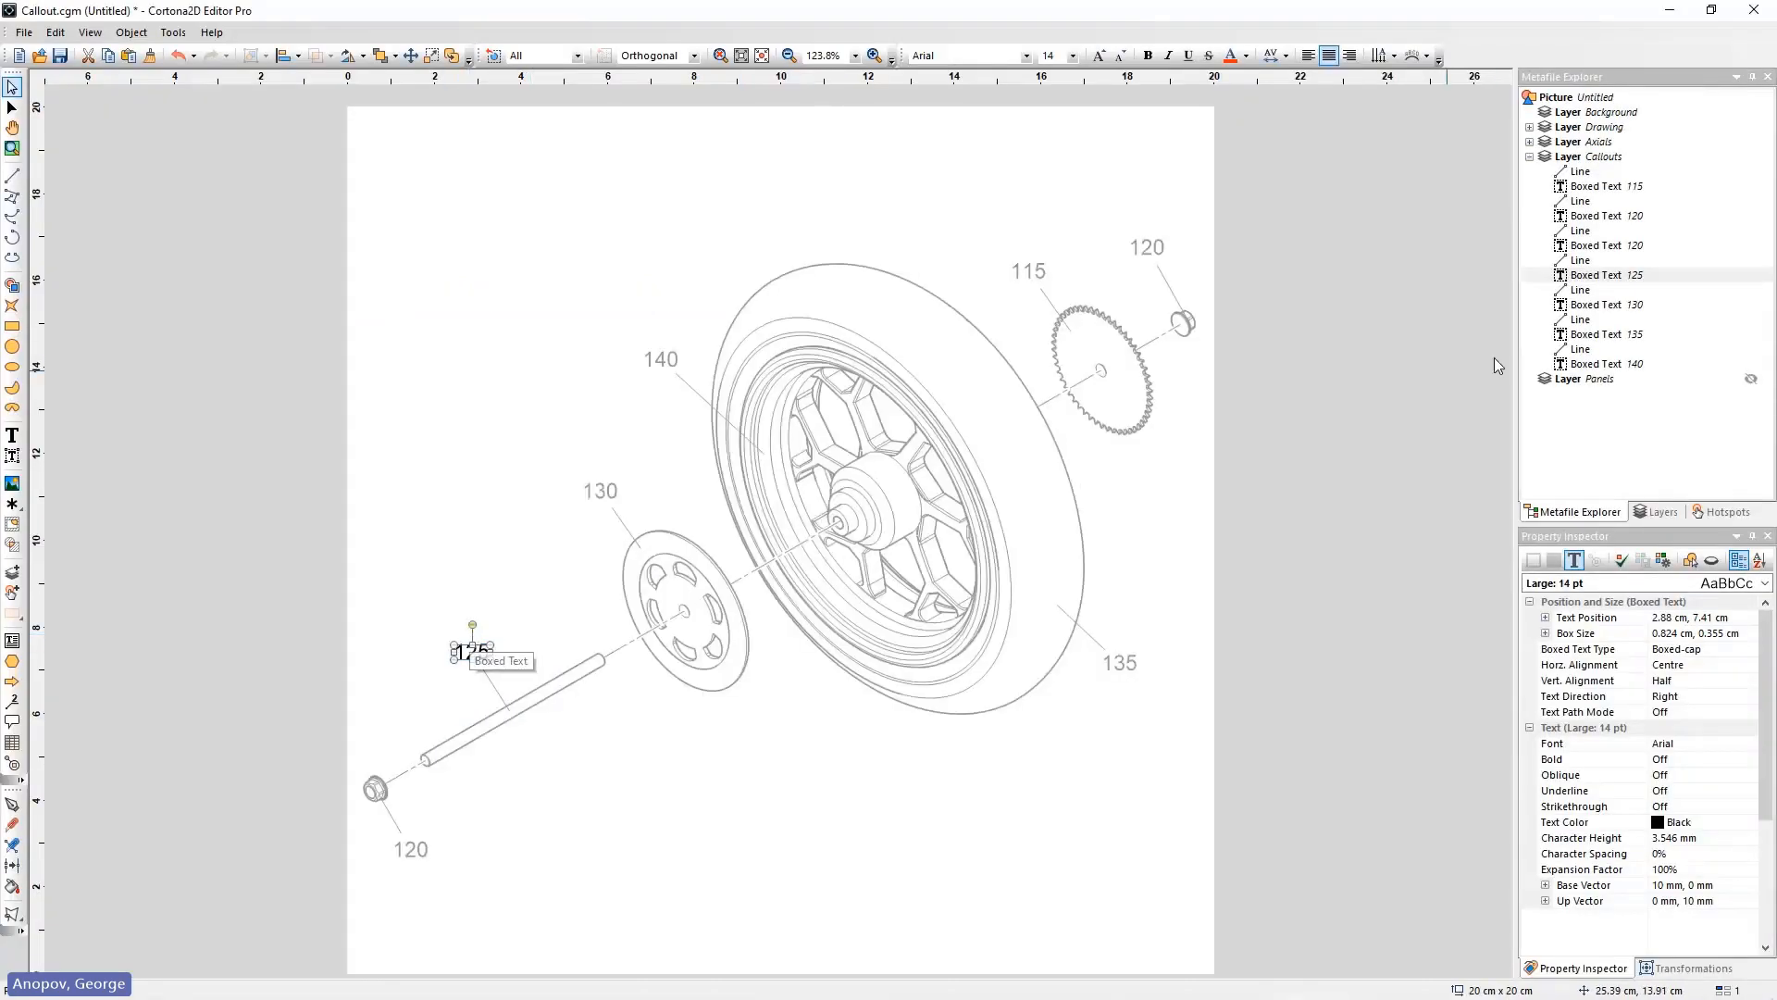
left_click(1583, 276)
double_click(477, 652)
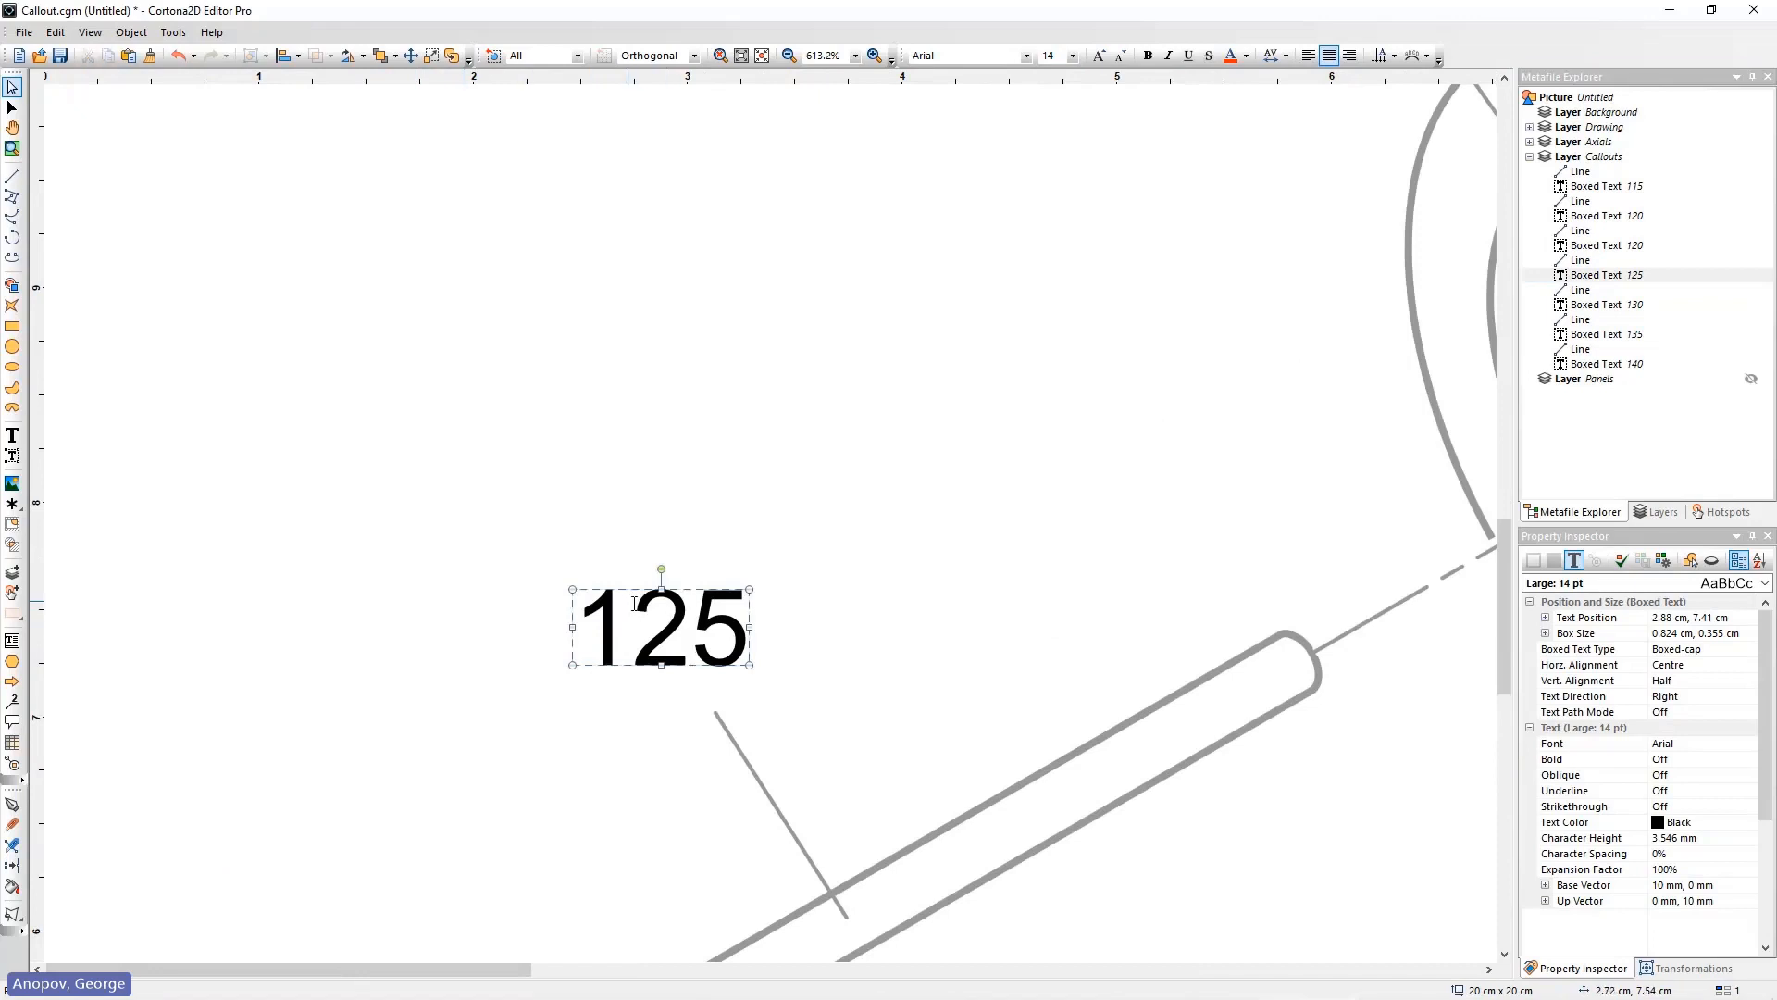
right_click(635, 611)
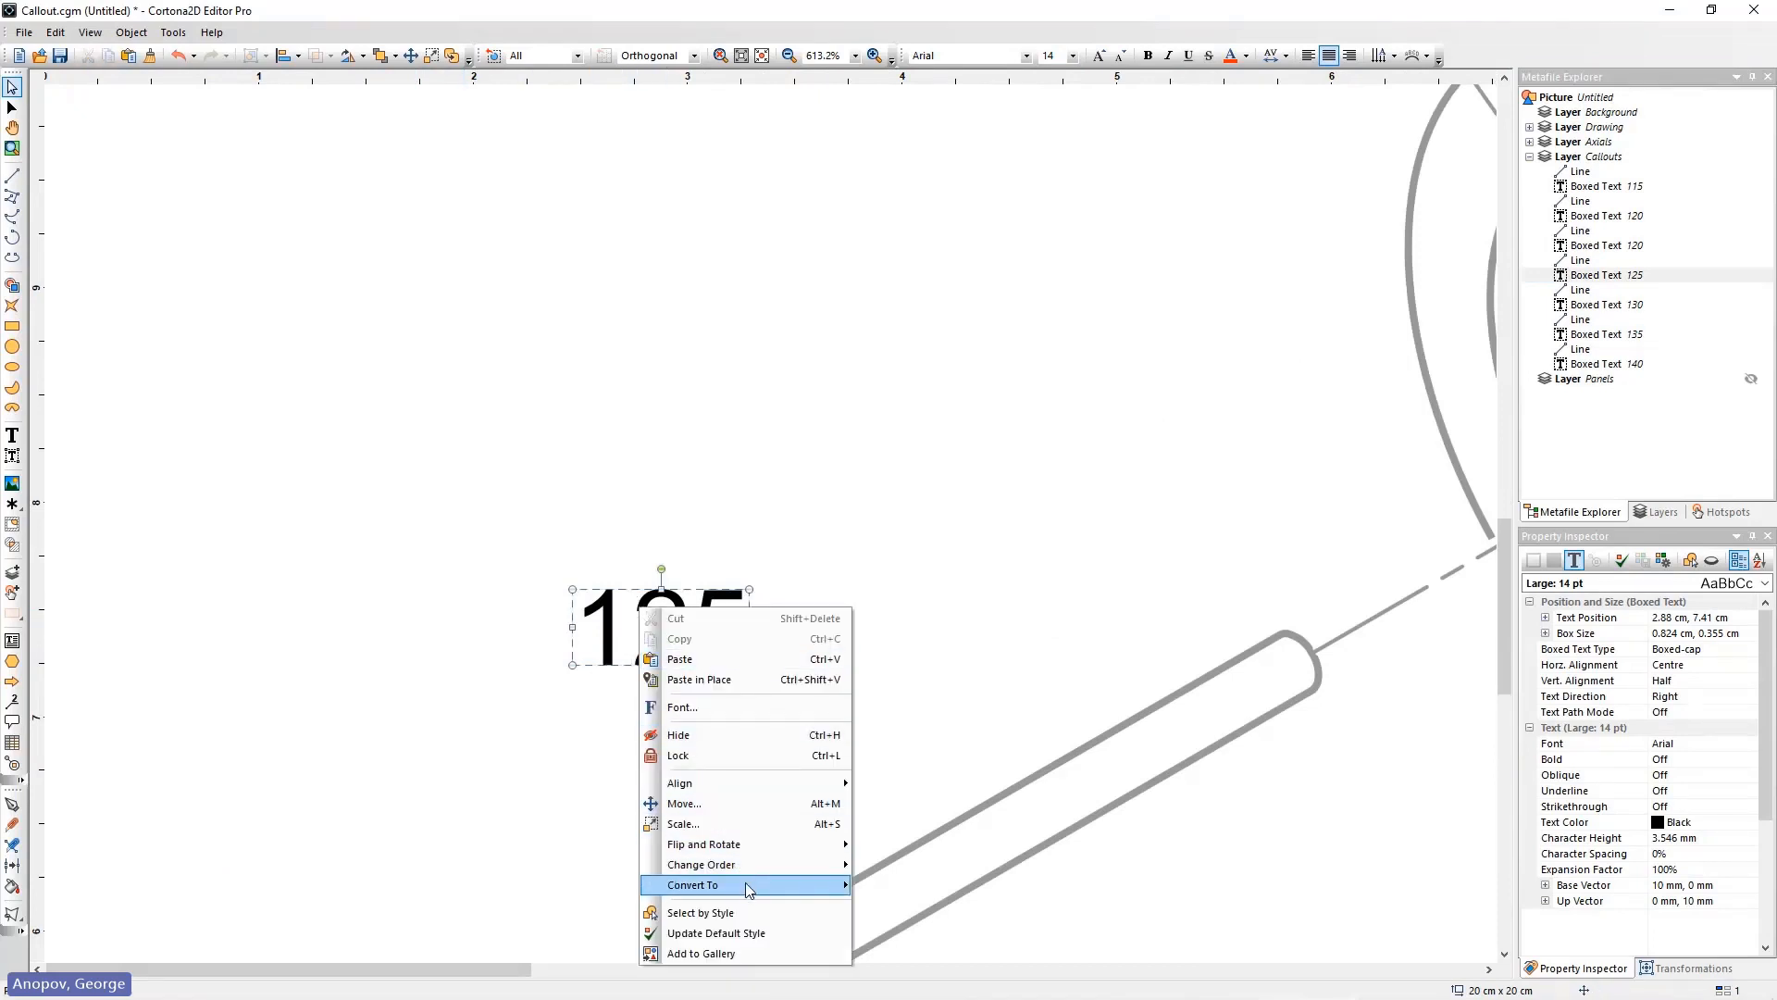
mouse_move(741, 885)
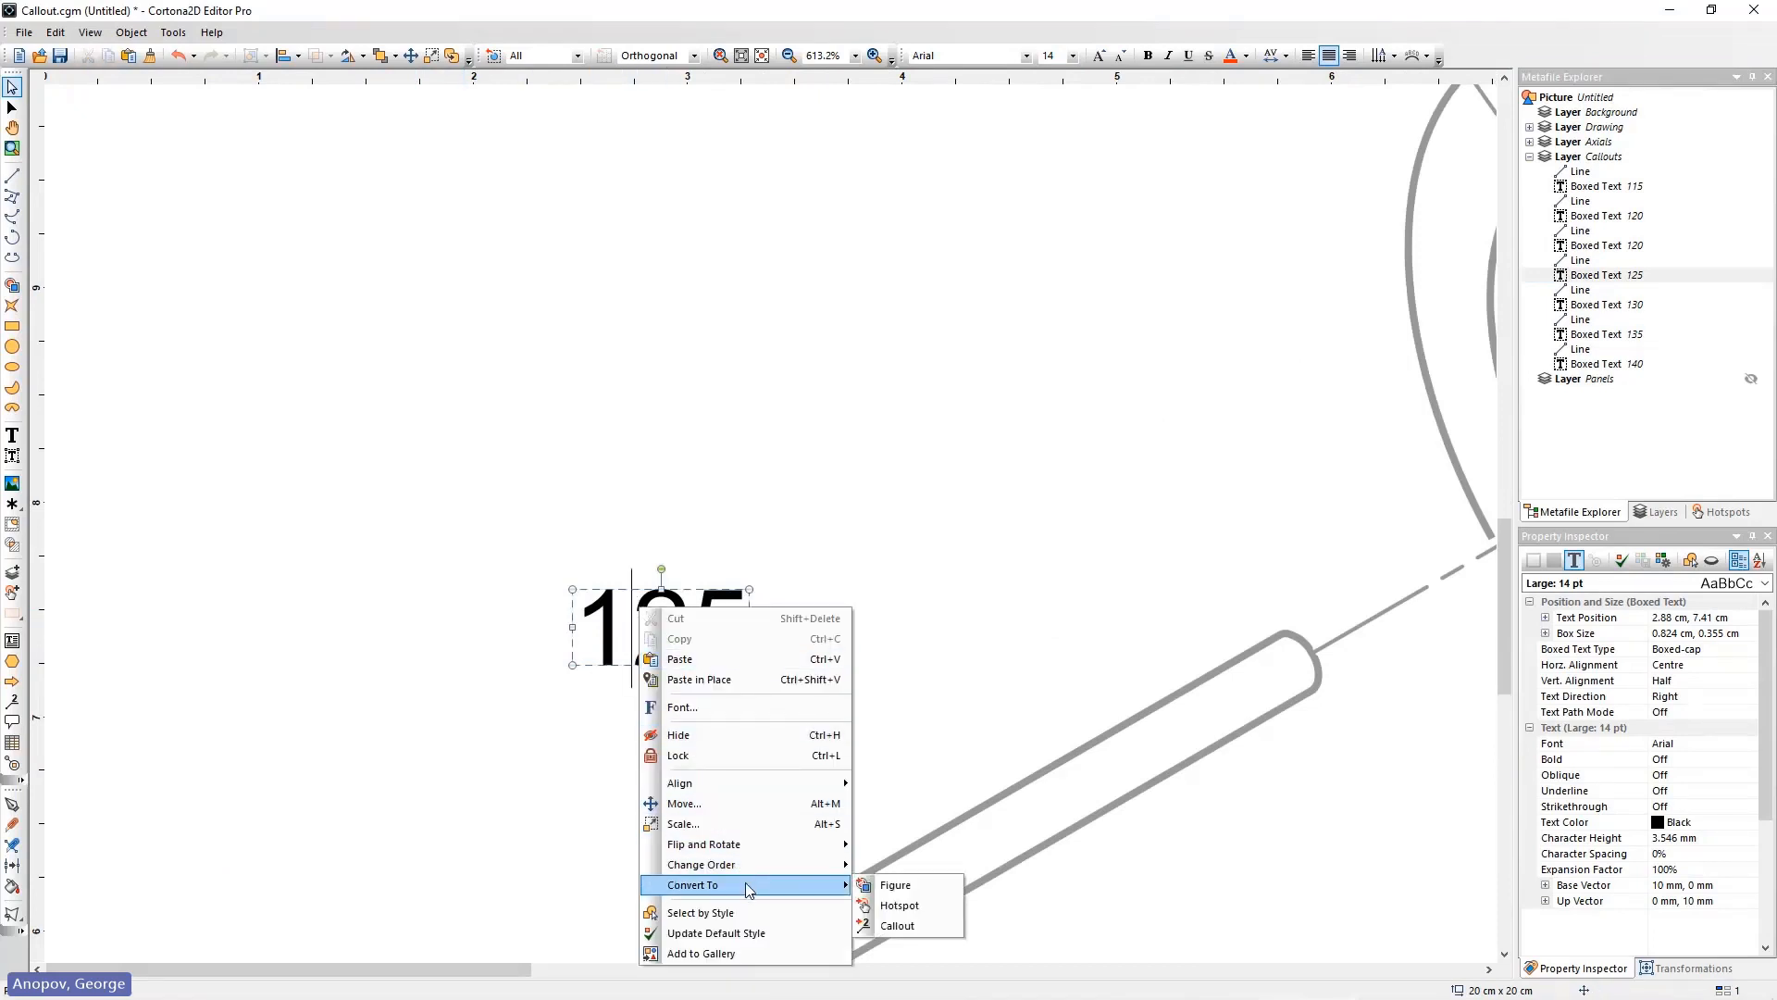
left_click(941, 924)
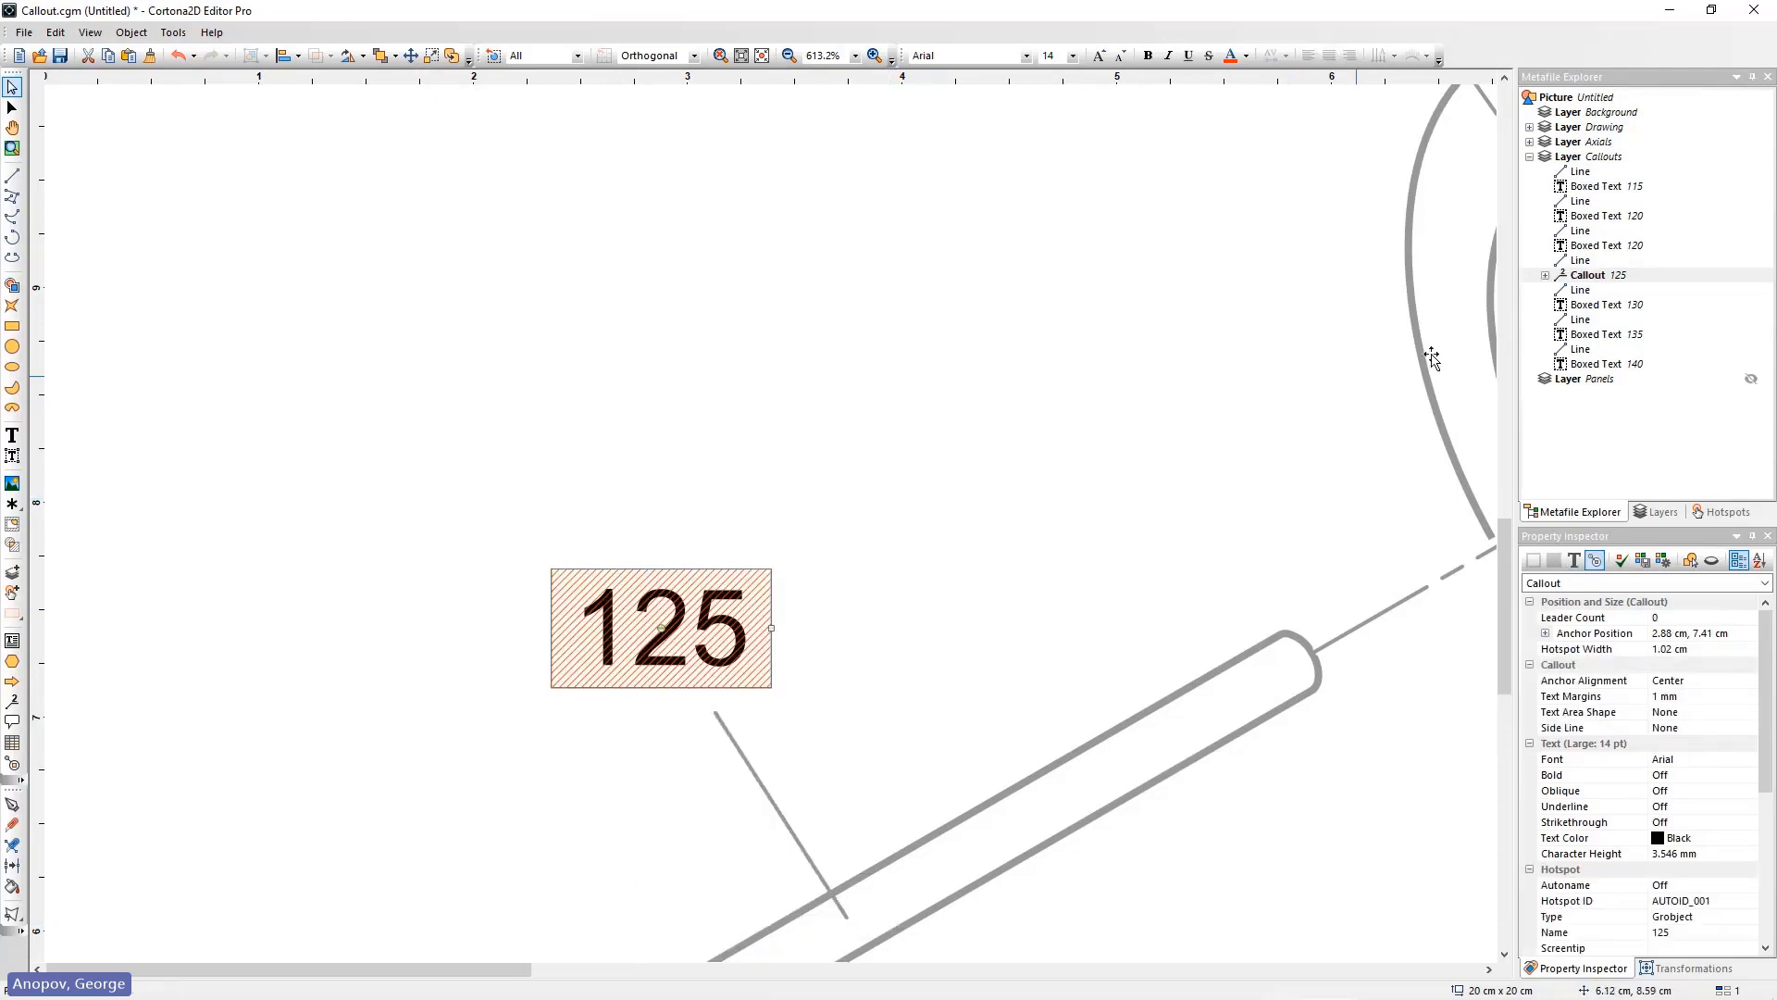
left_click(1599, 277)
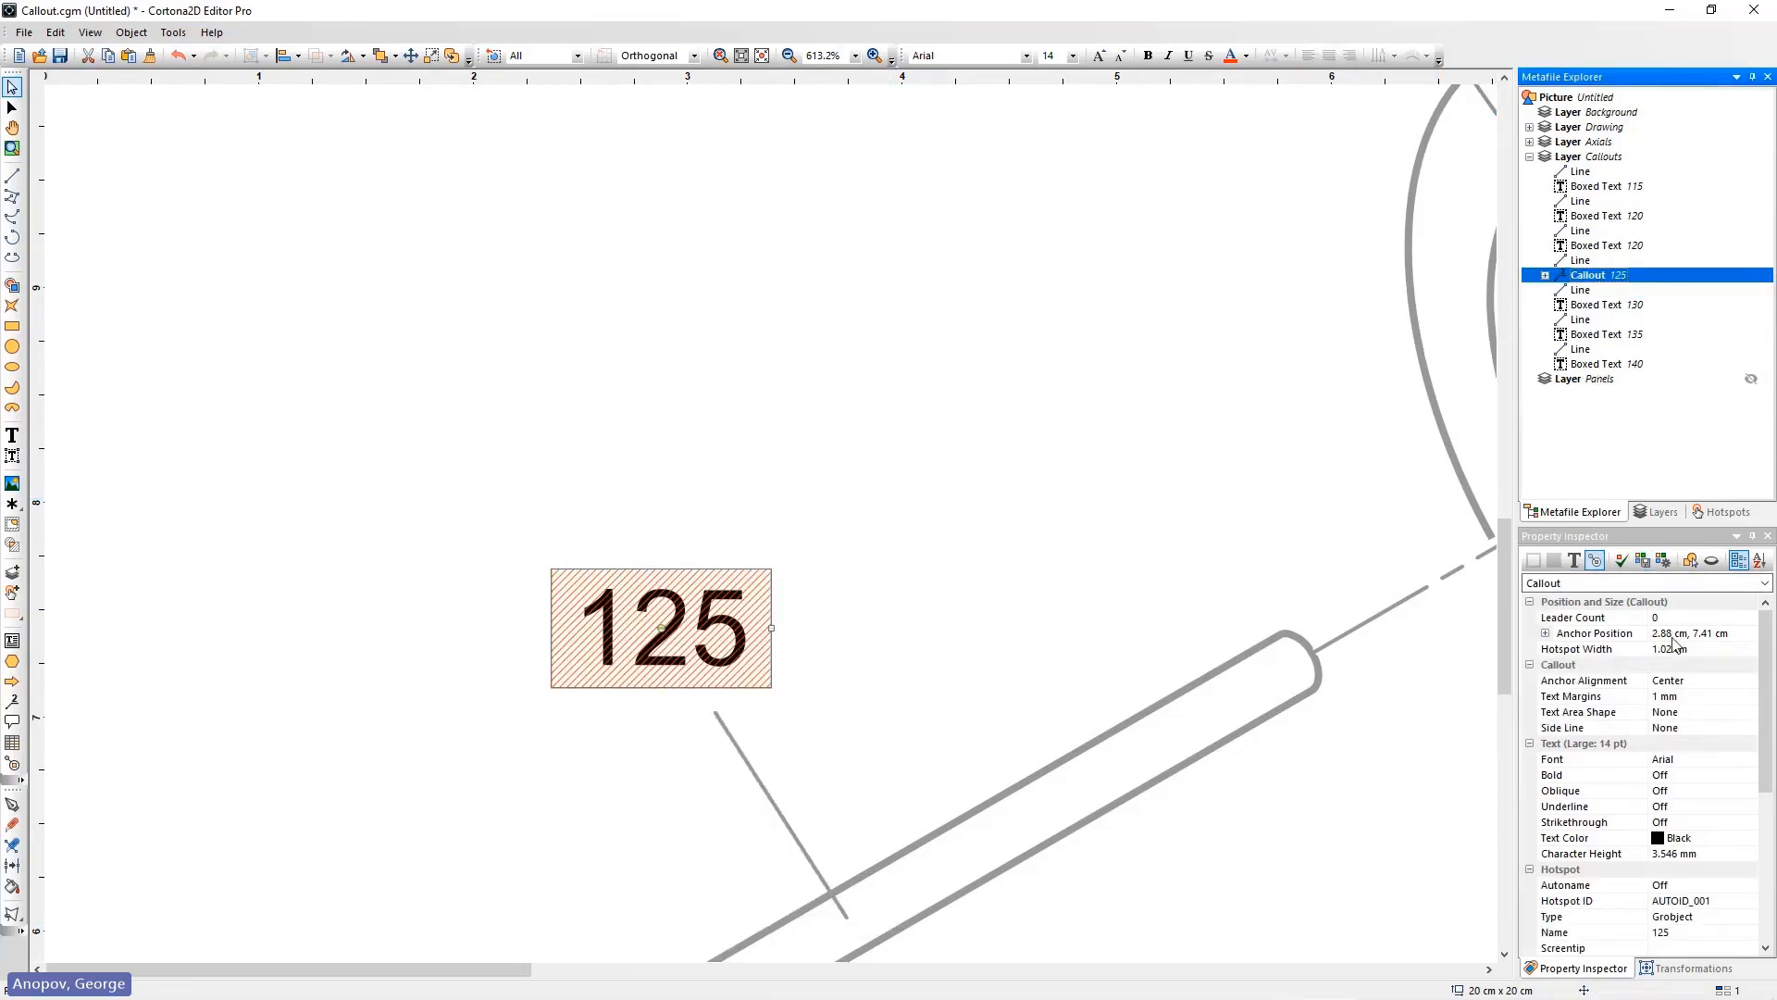
left_click(737, 751)
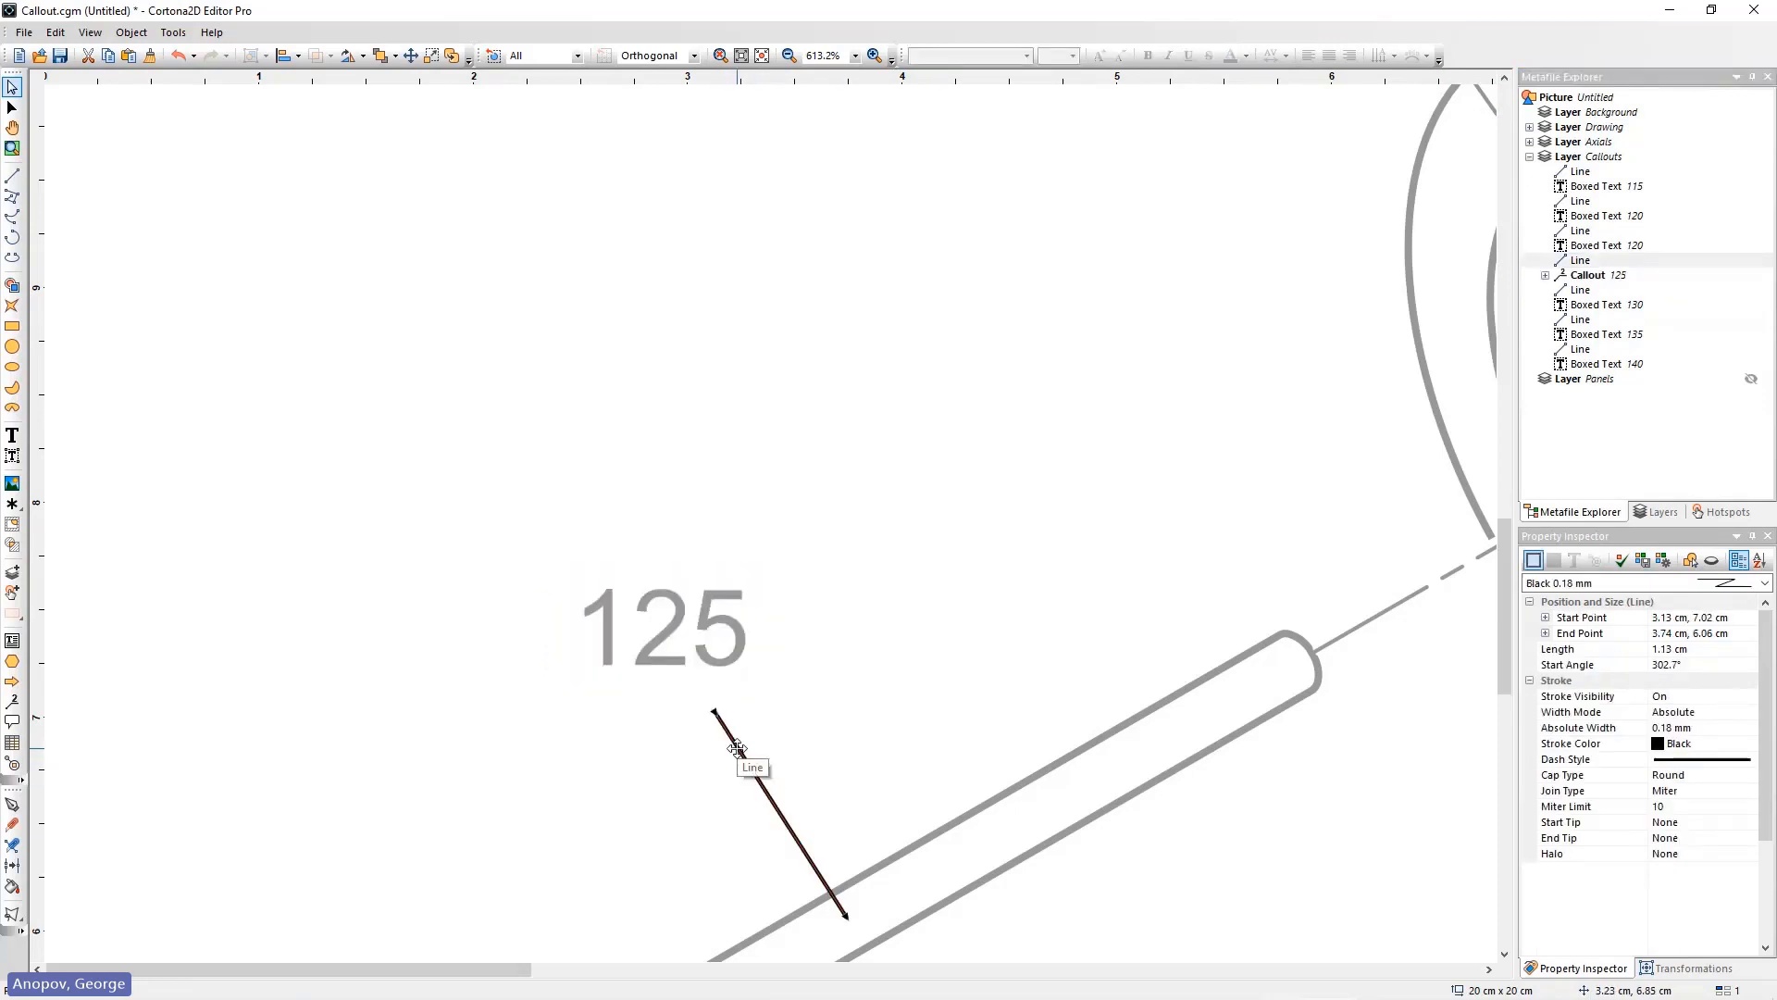
key("Delete")
Set callout 125's leader count to 1 and place the leader's end on the axle at about 3.88 cm, 6.09 cm.
left_click(685, 639)
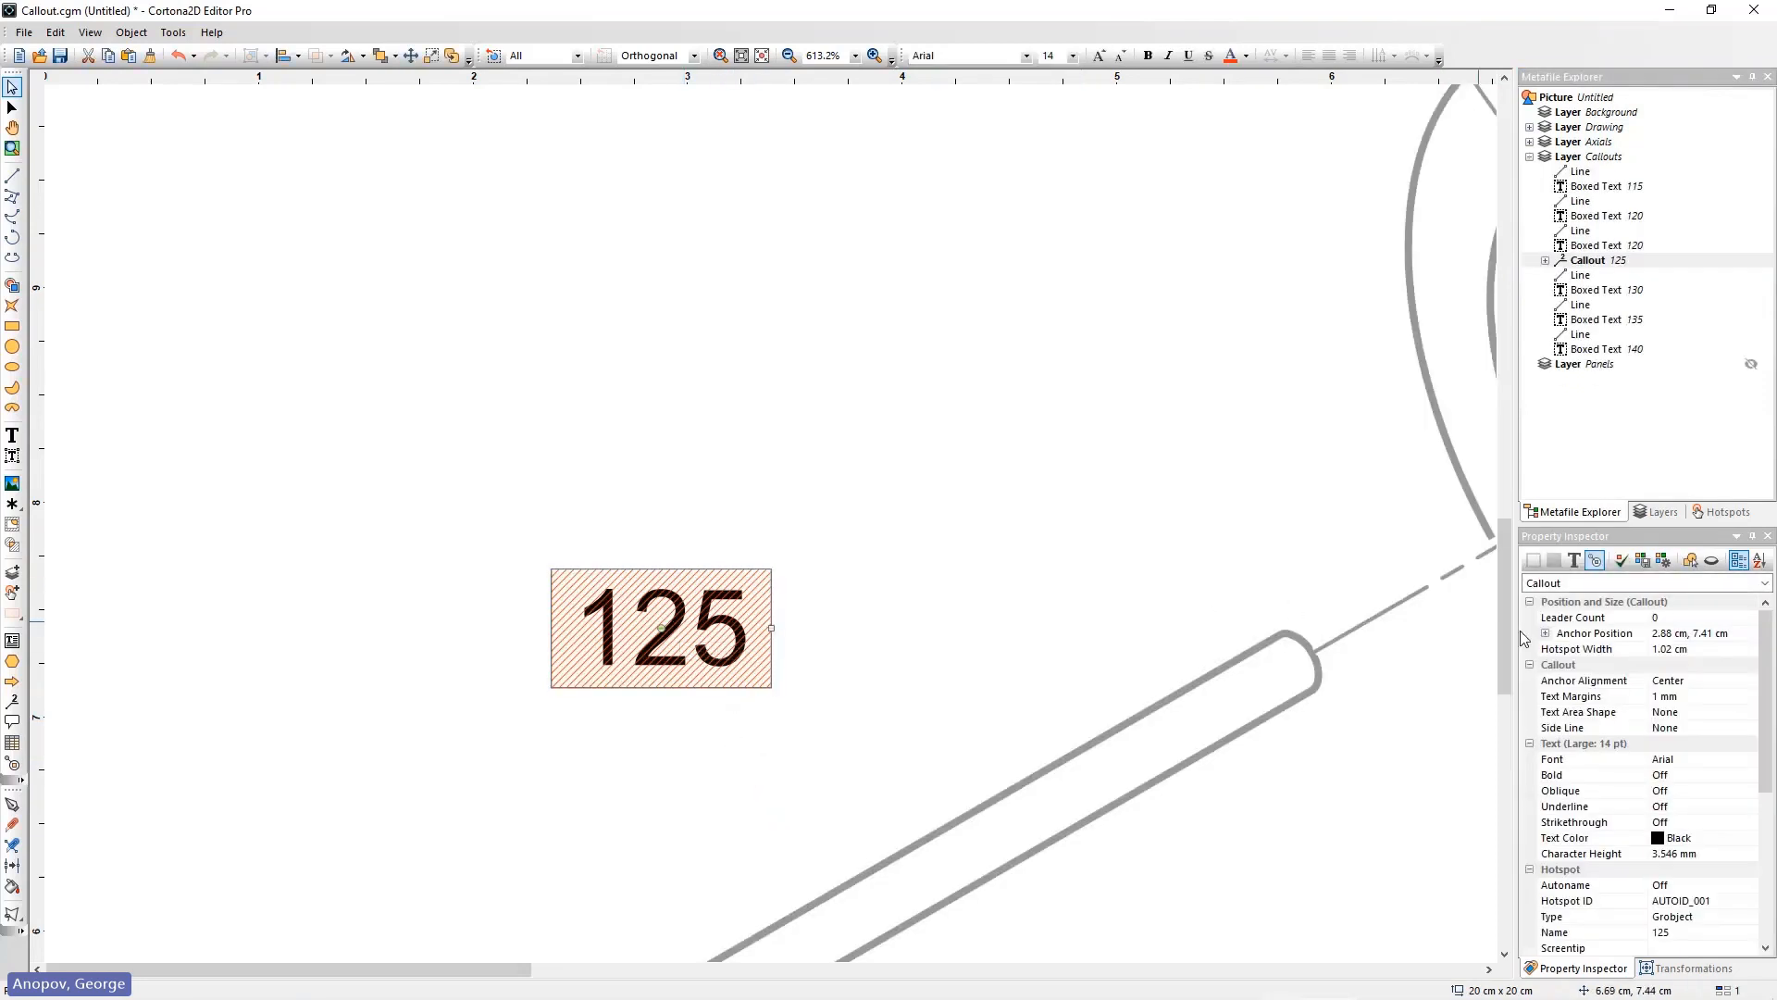
left_click(1609, 619)
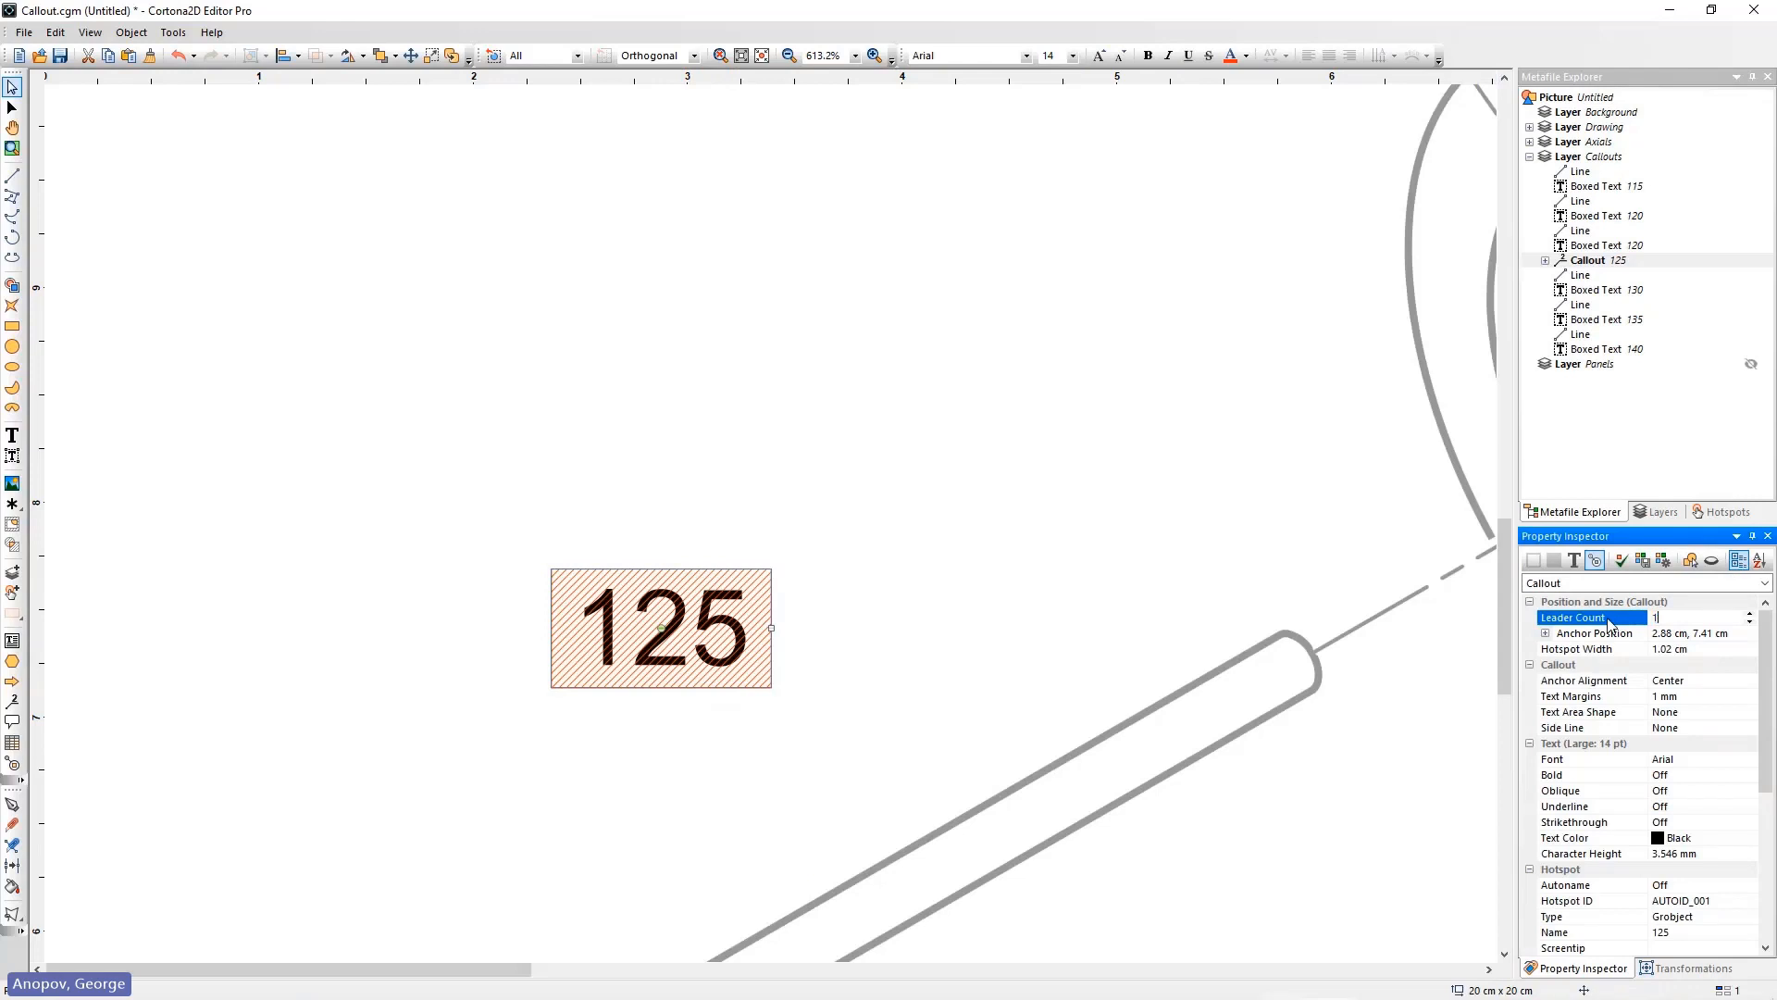
key("Return")
scroll(650, 569, "down", 3)
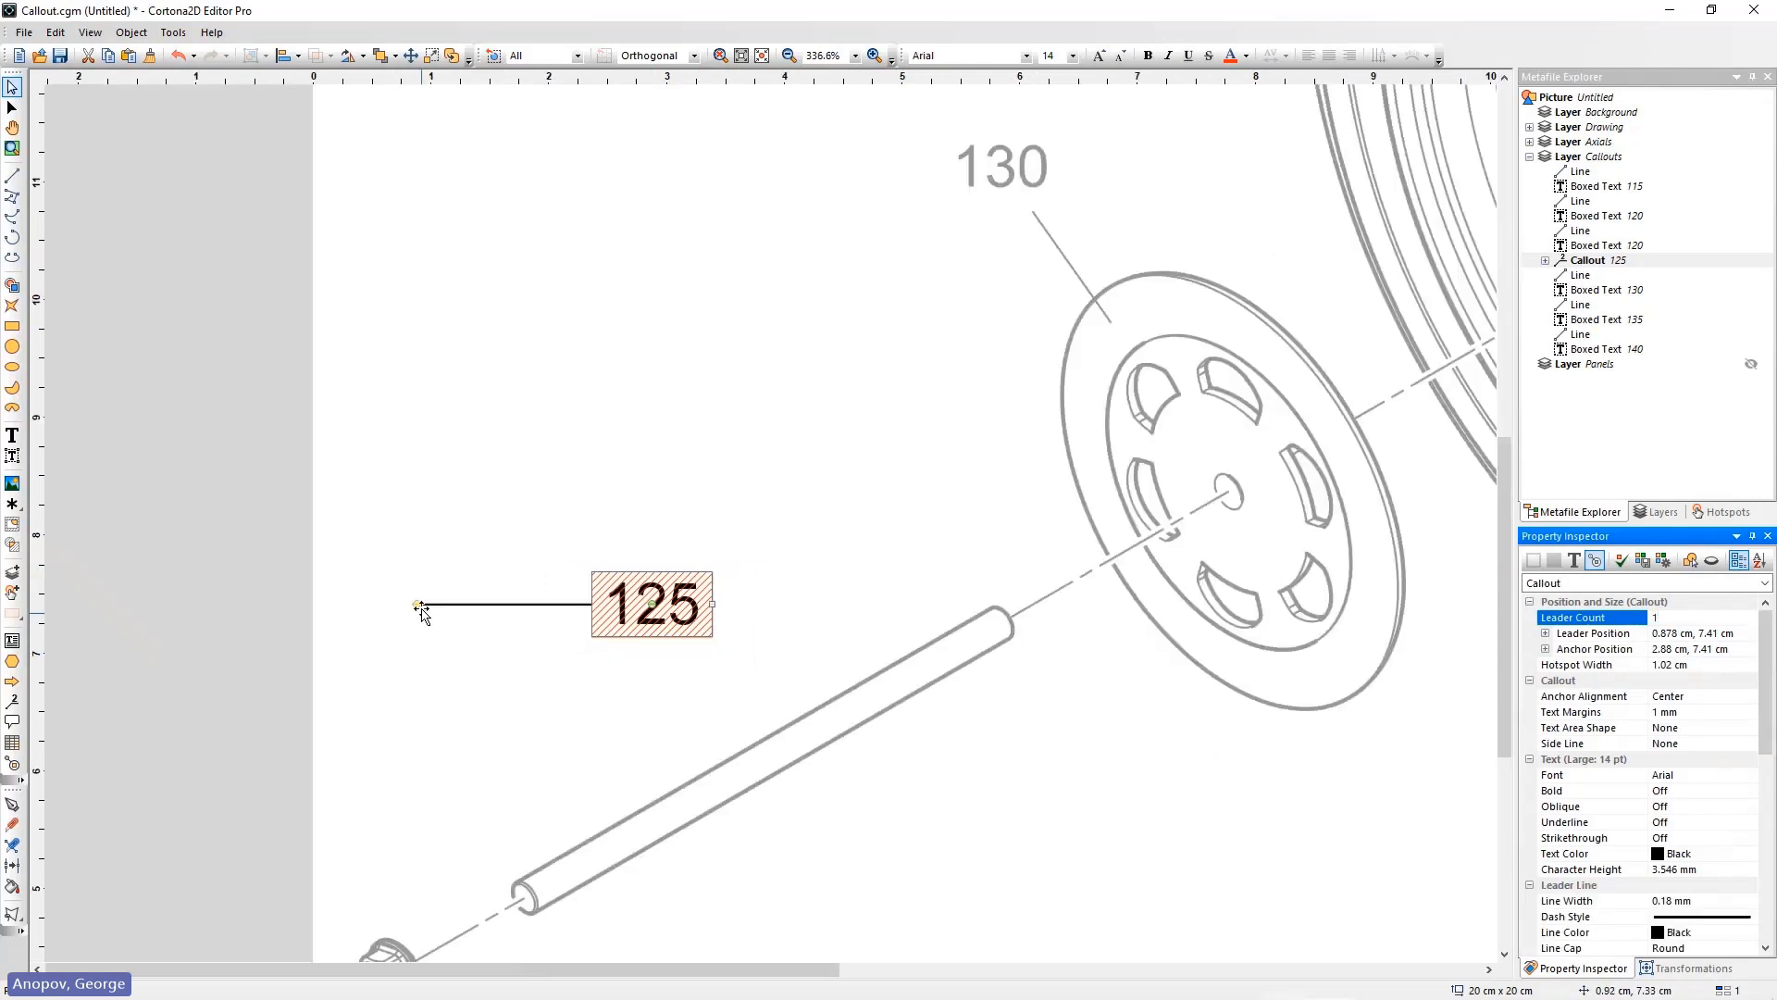
left_click_drag(418, 606, 770, 759)
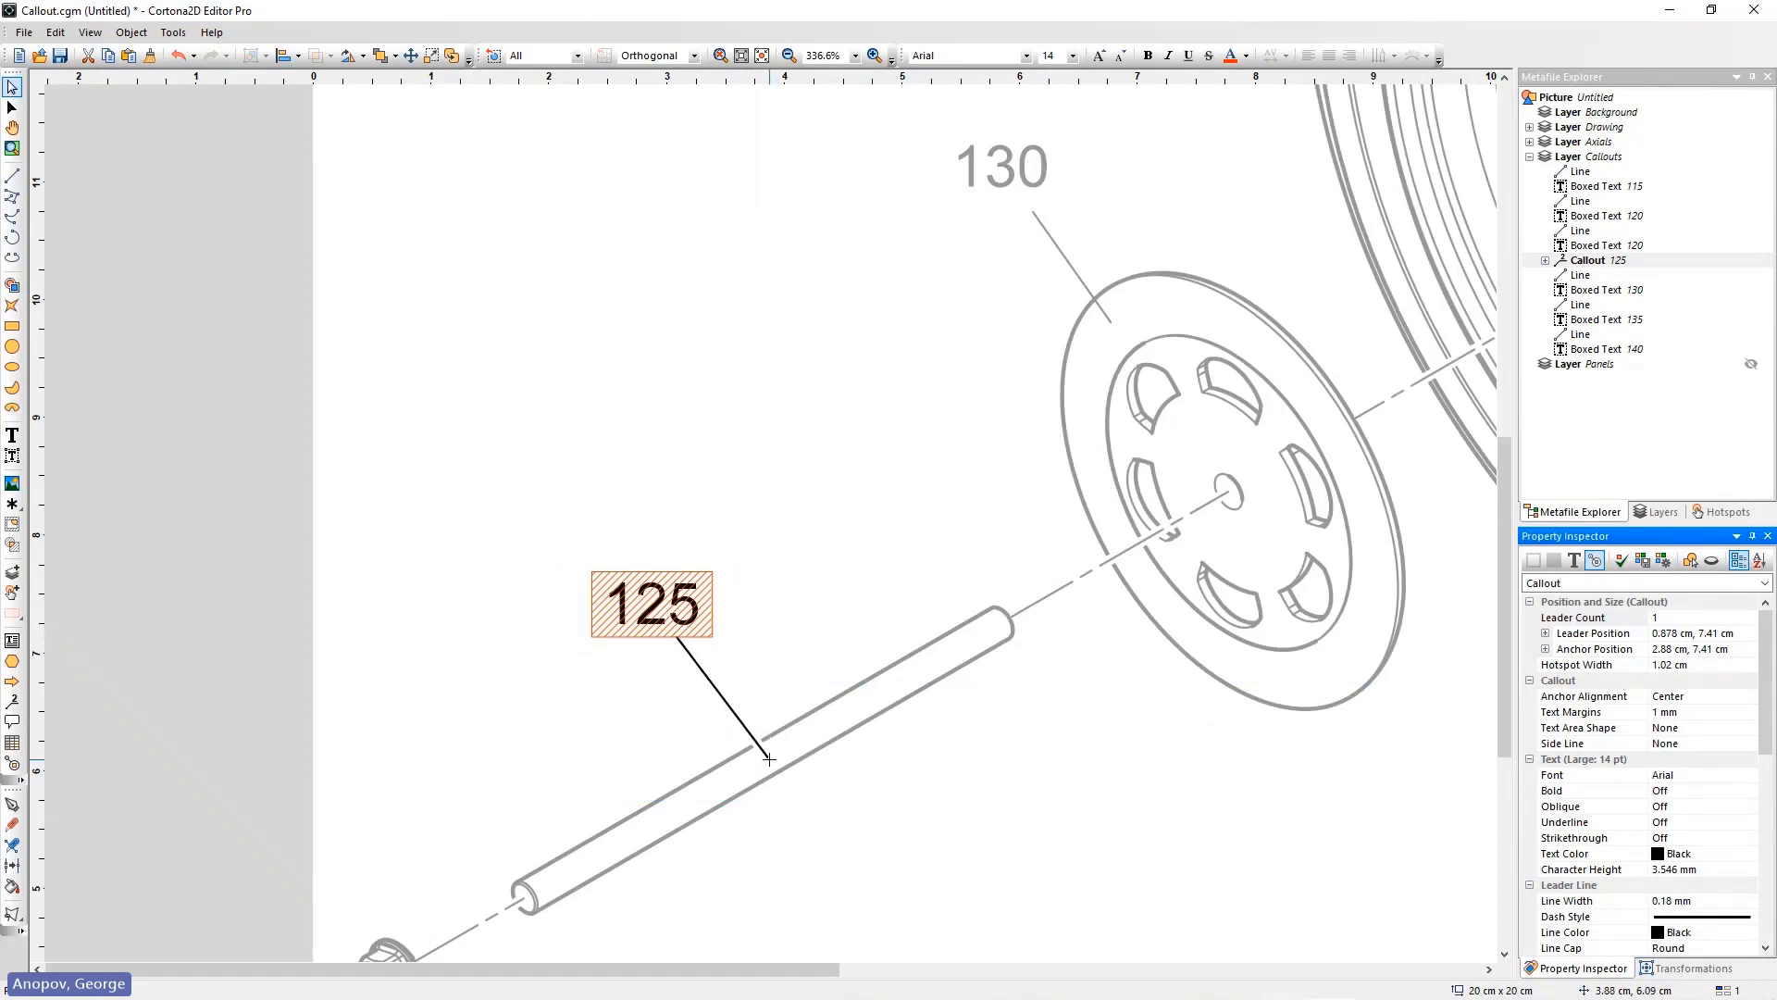
Unwrap callout 125 into its separate lines and boxed text.
left_click(475, 721)
left_click(626, 611)
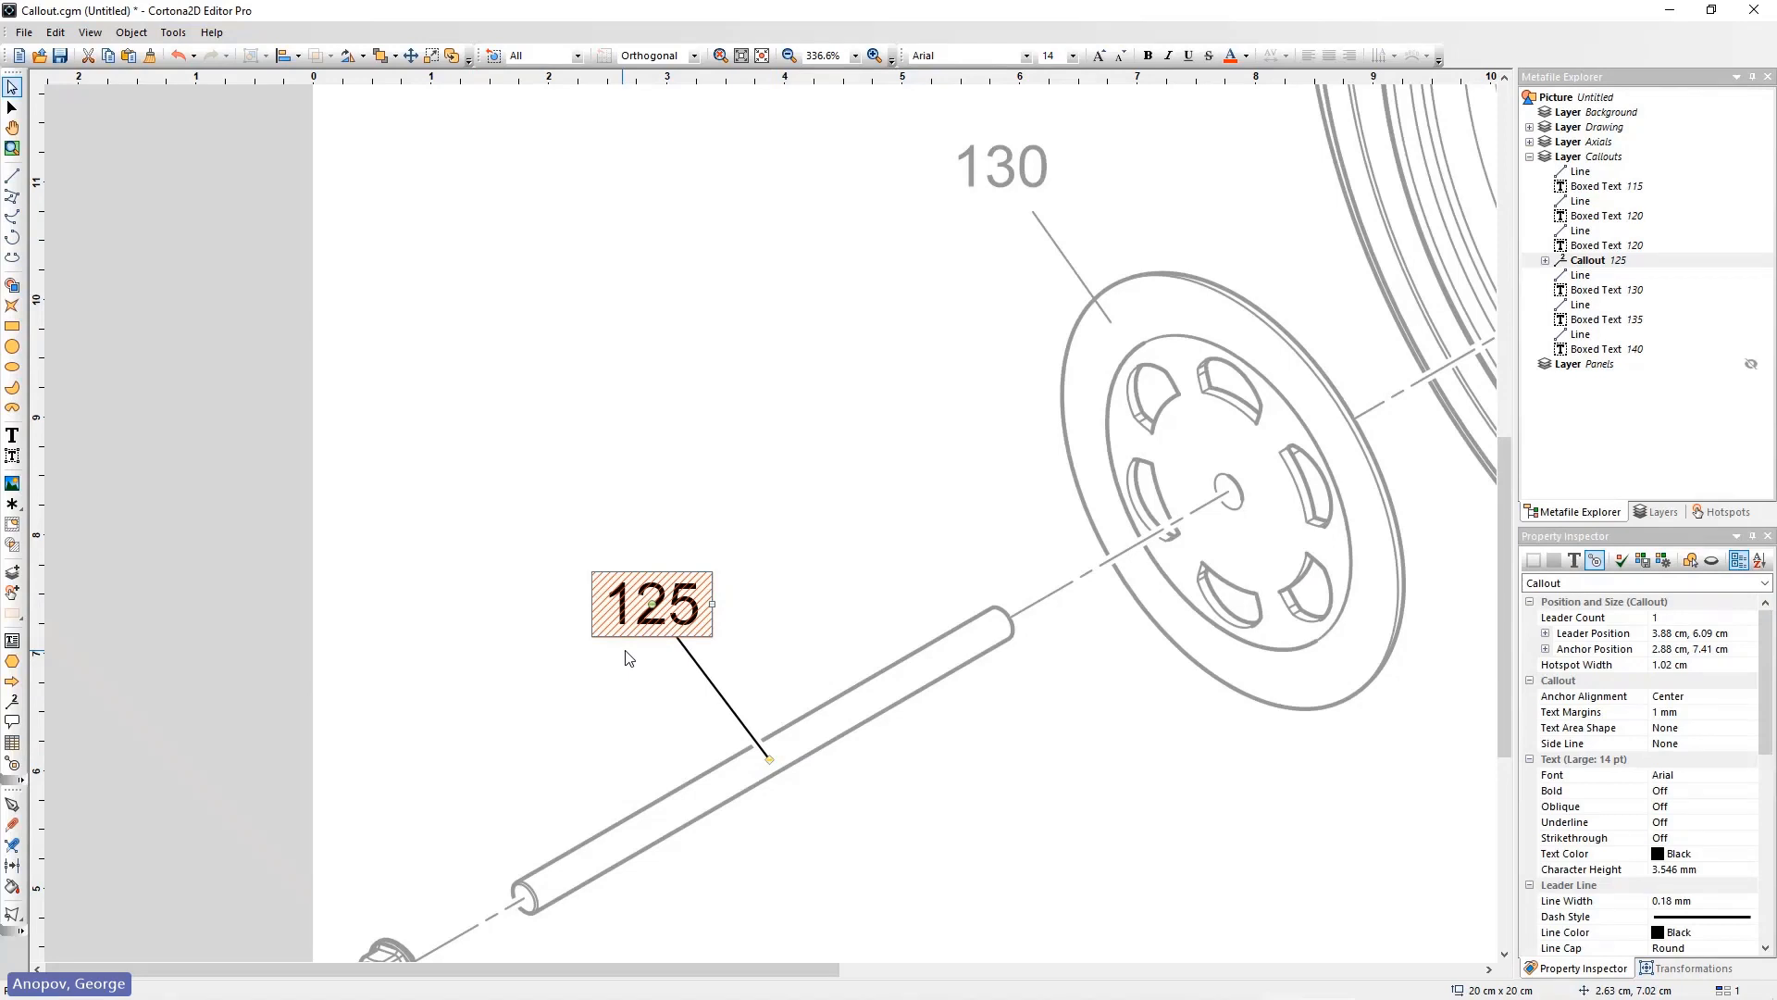
right_click(633, 610)
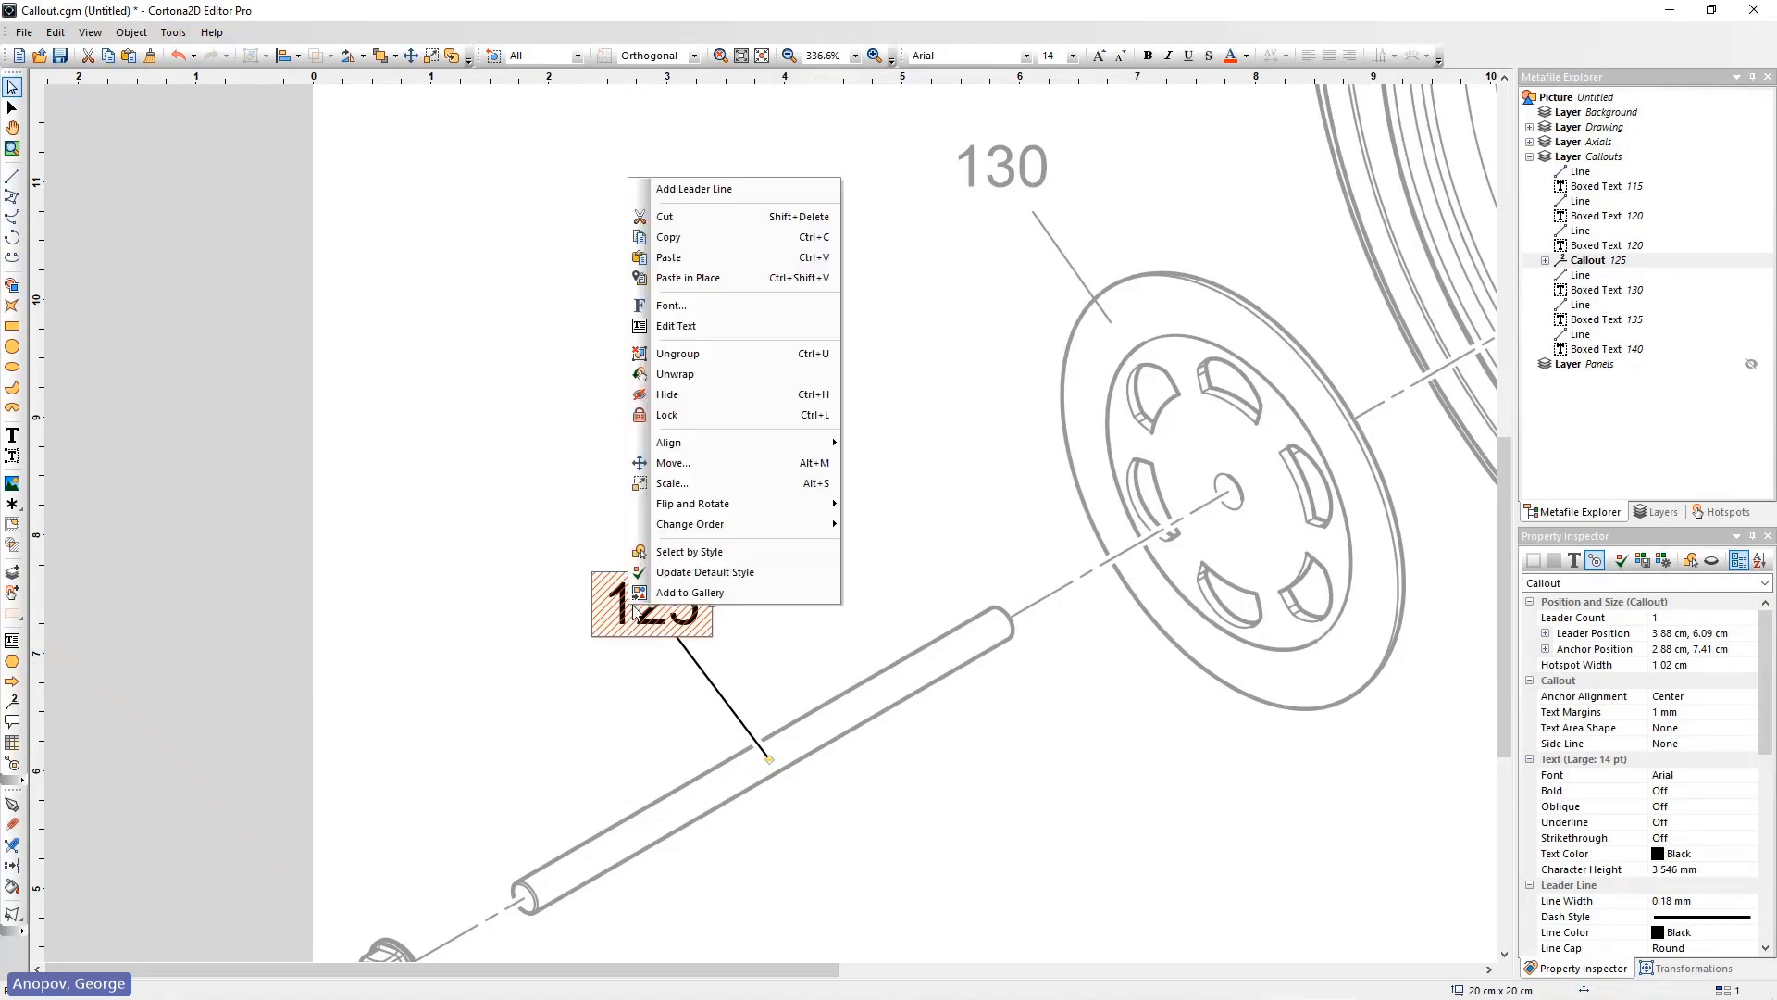
left_click(704, 374)
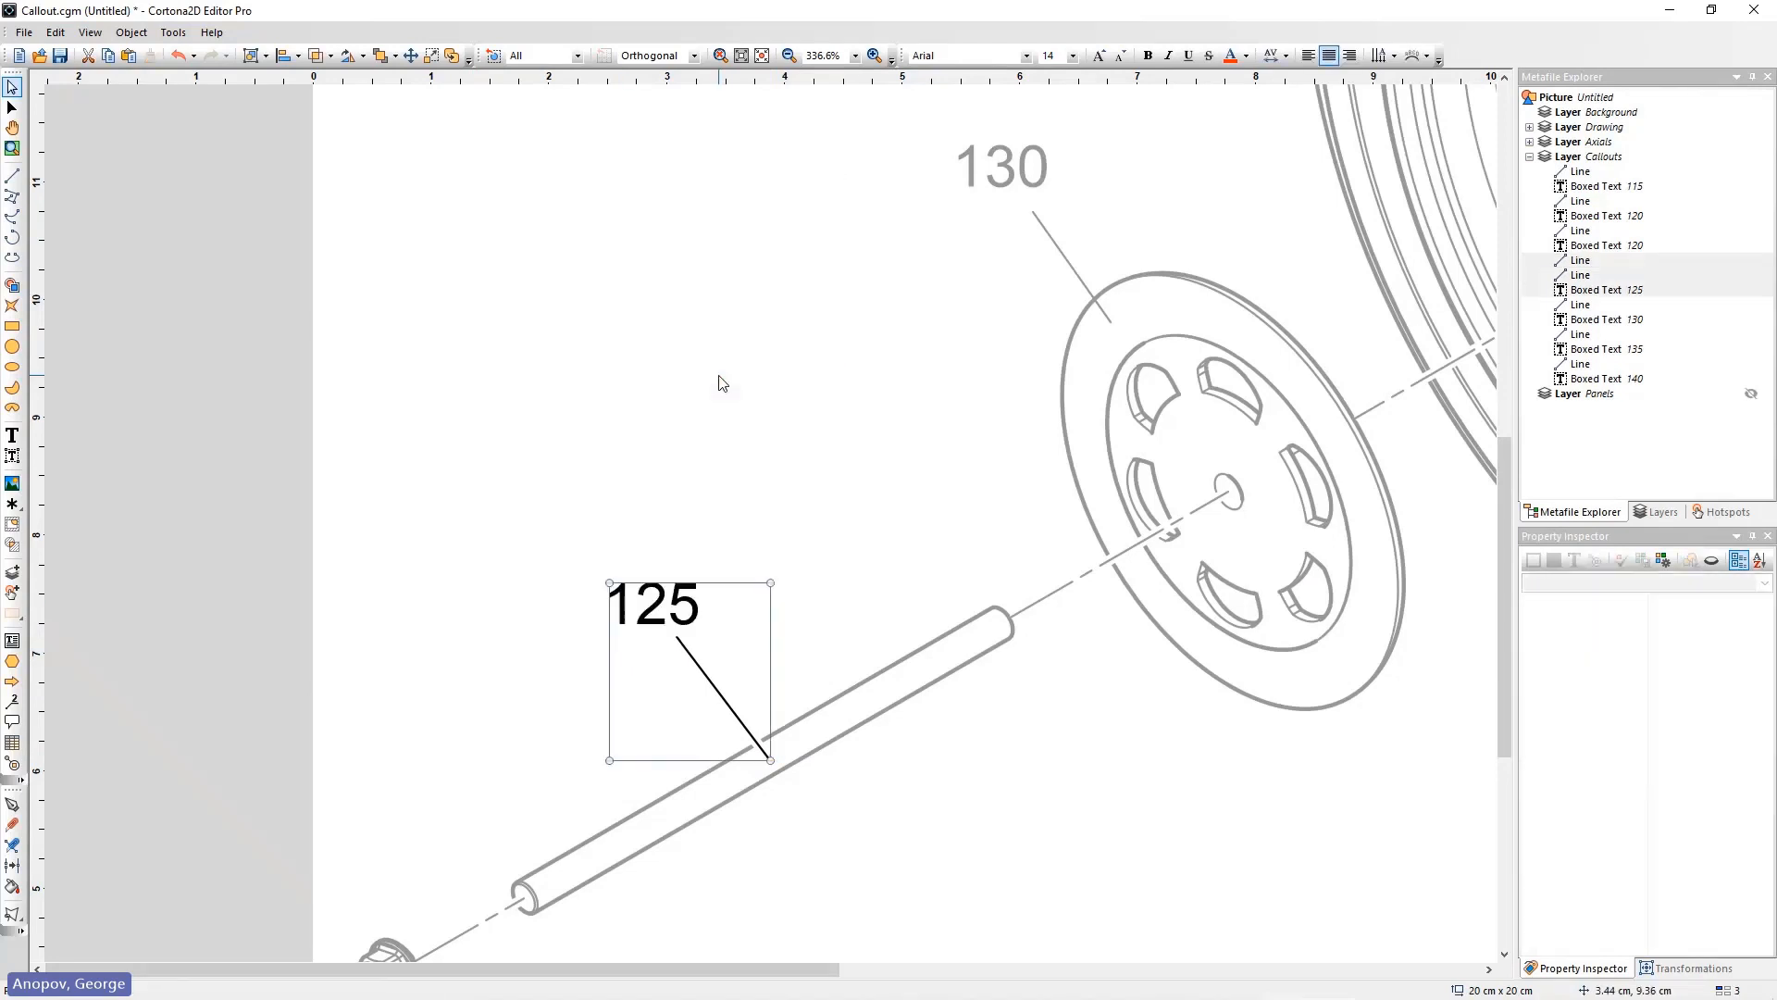
left_click(1600, 305)
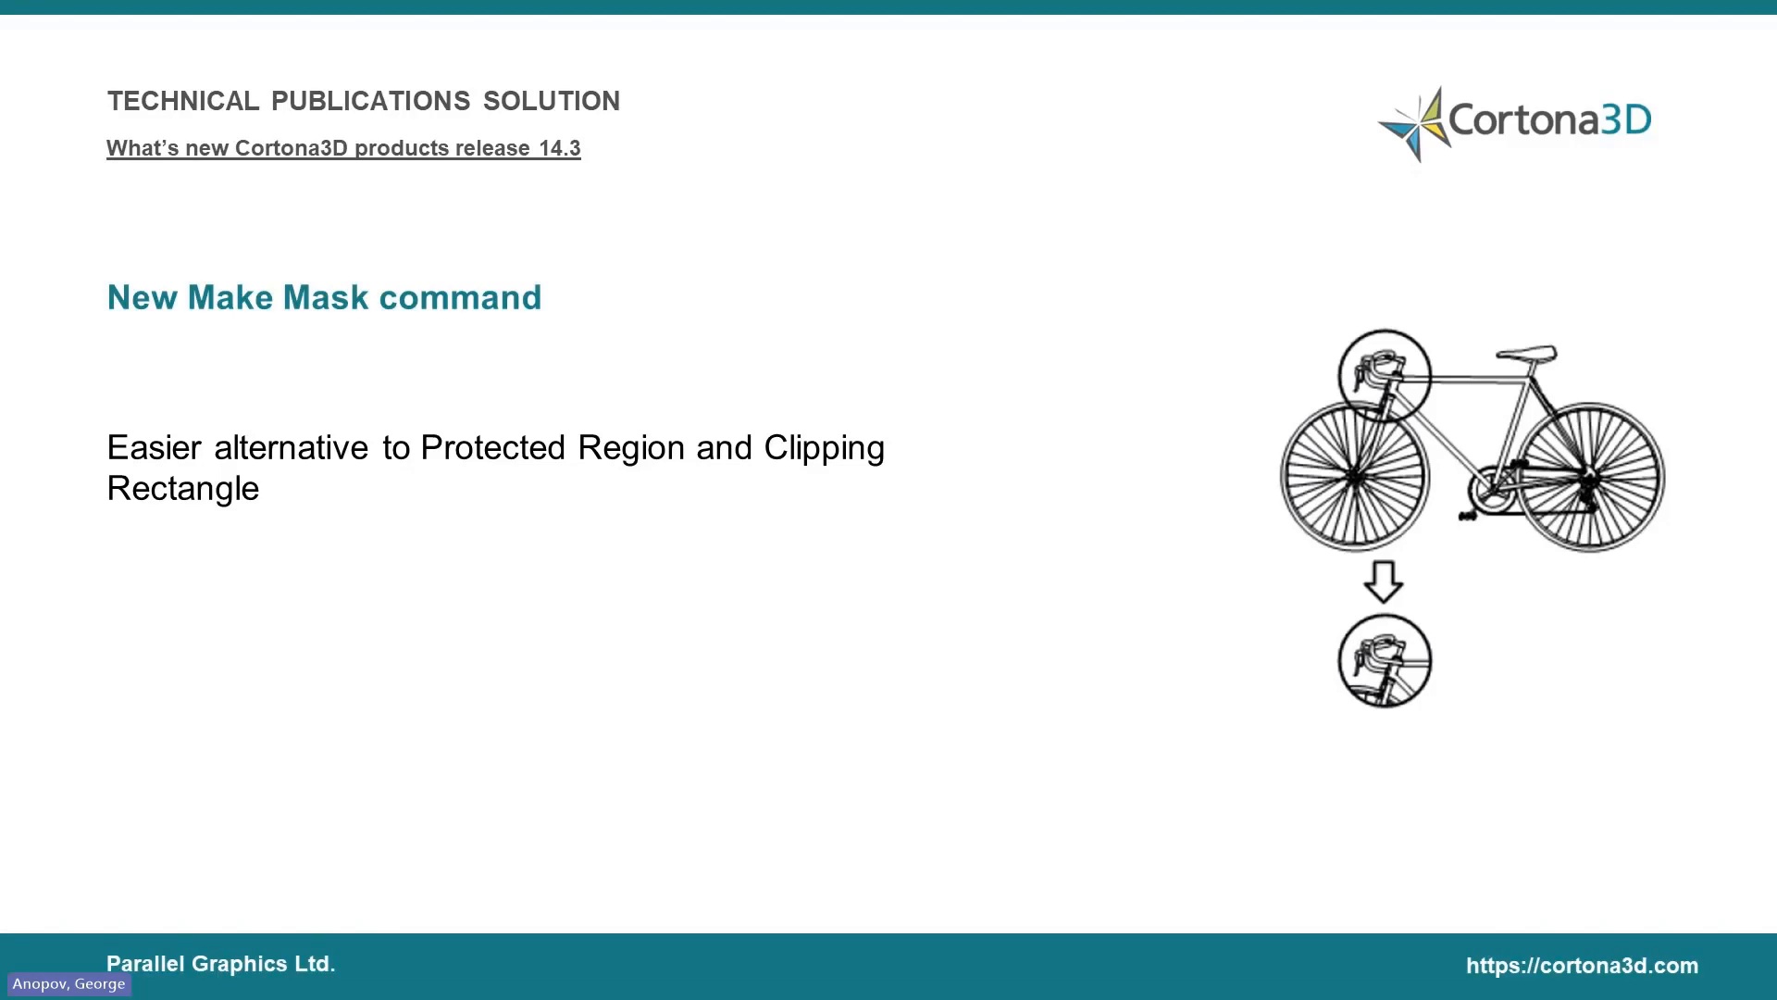
Switch to Cortona2D Editor Pro and draw a rectangle about 15 × 13.54 cm around the lower part of the landing gear.
key("alt+Tab")
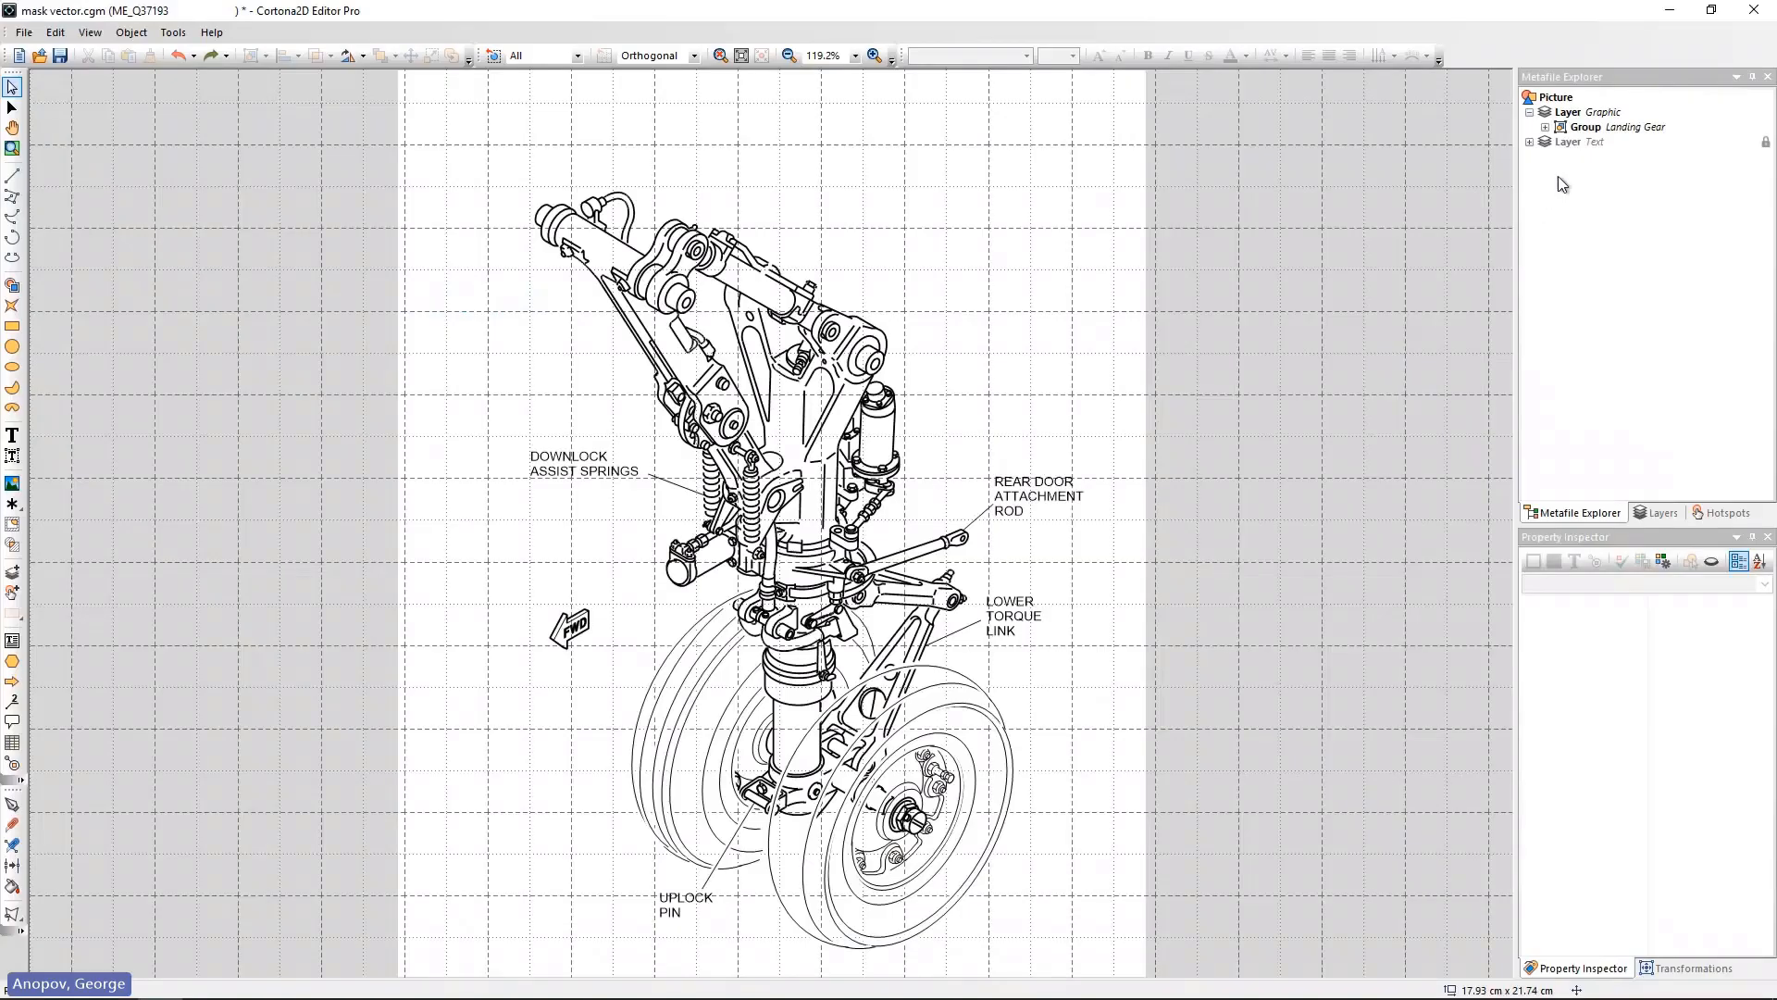
left_click(1593, 131)
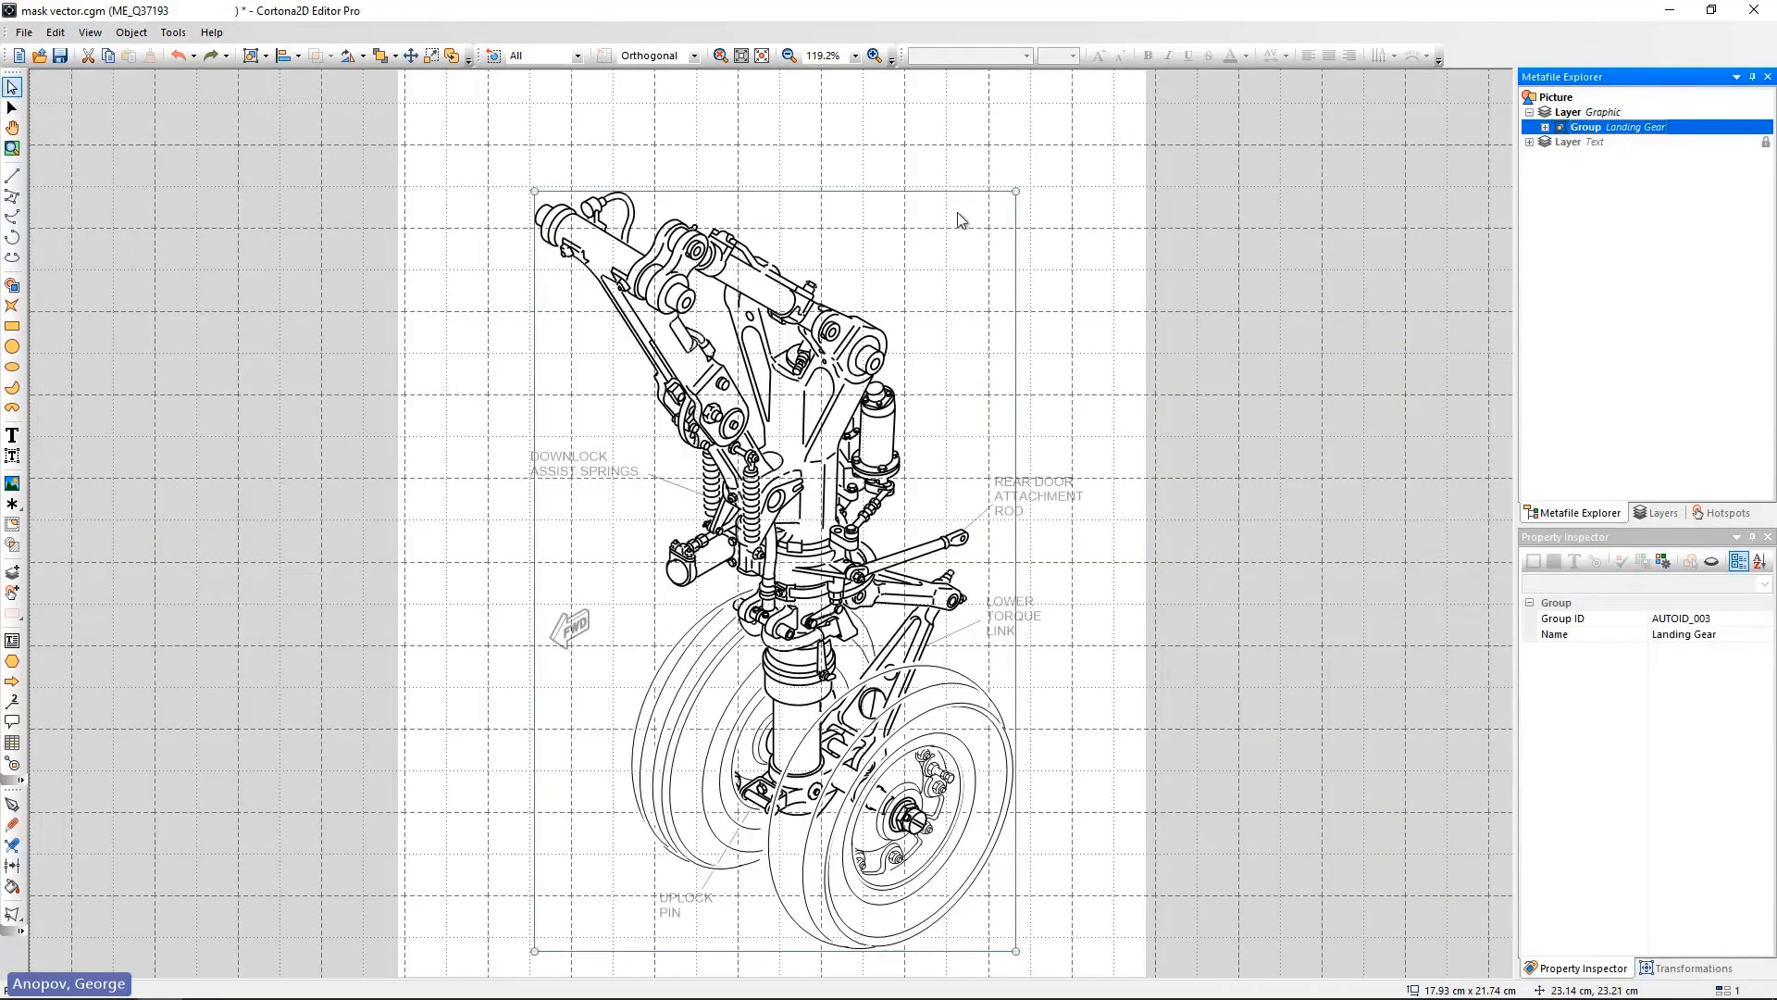
left_click(12, 326)
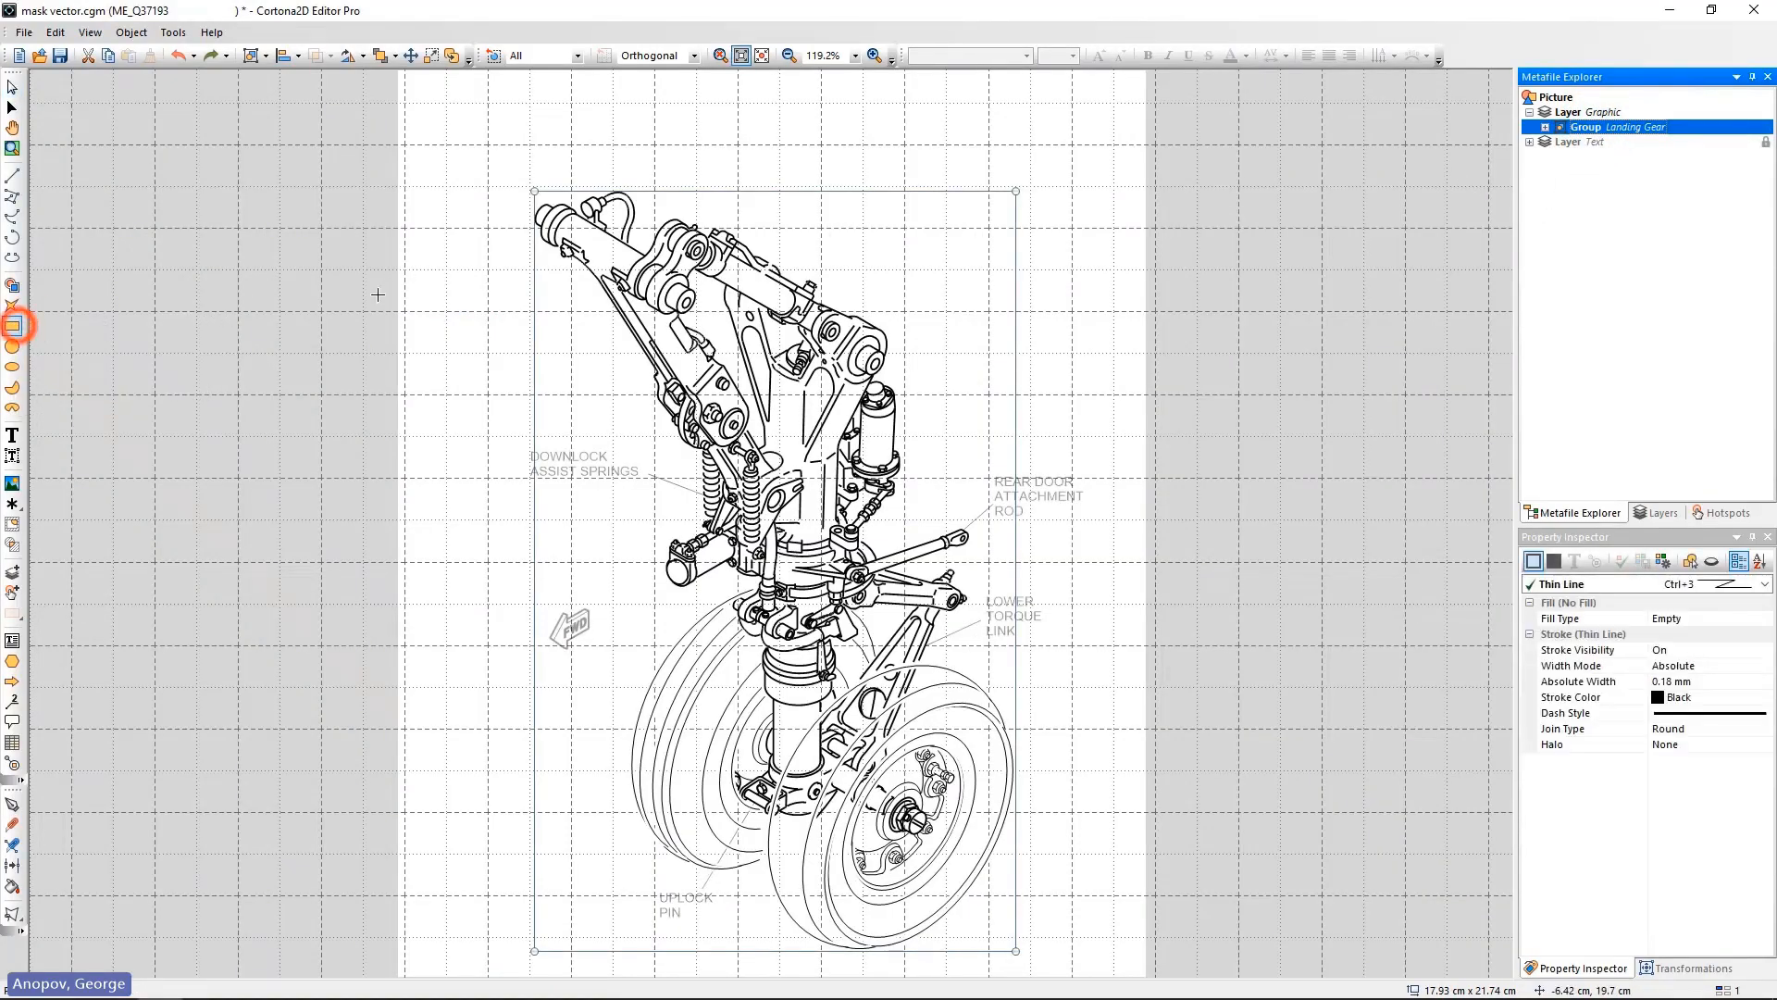
mouse_move(487, 393)
left_mouse_down()
mouse_move(566, 594)
mouse_move(697, 799)
mouse_move(800, 892)
mouse_move(1118, 938)
mouse_move(1116, 959)
left_mouse_up()
left_click(1226, 285)
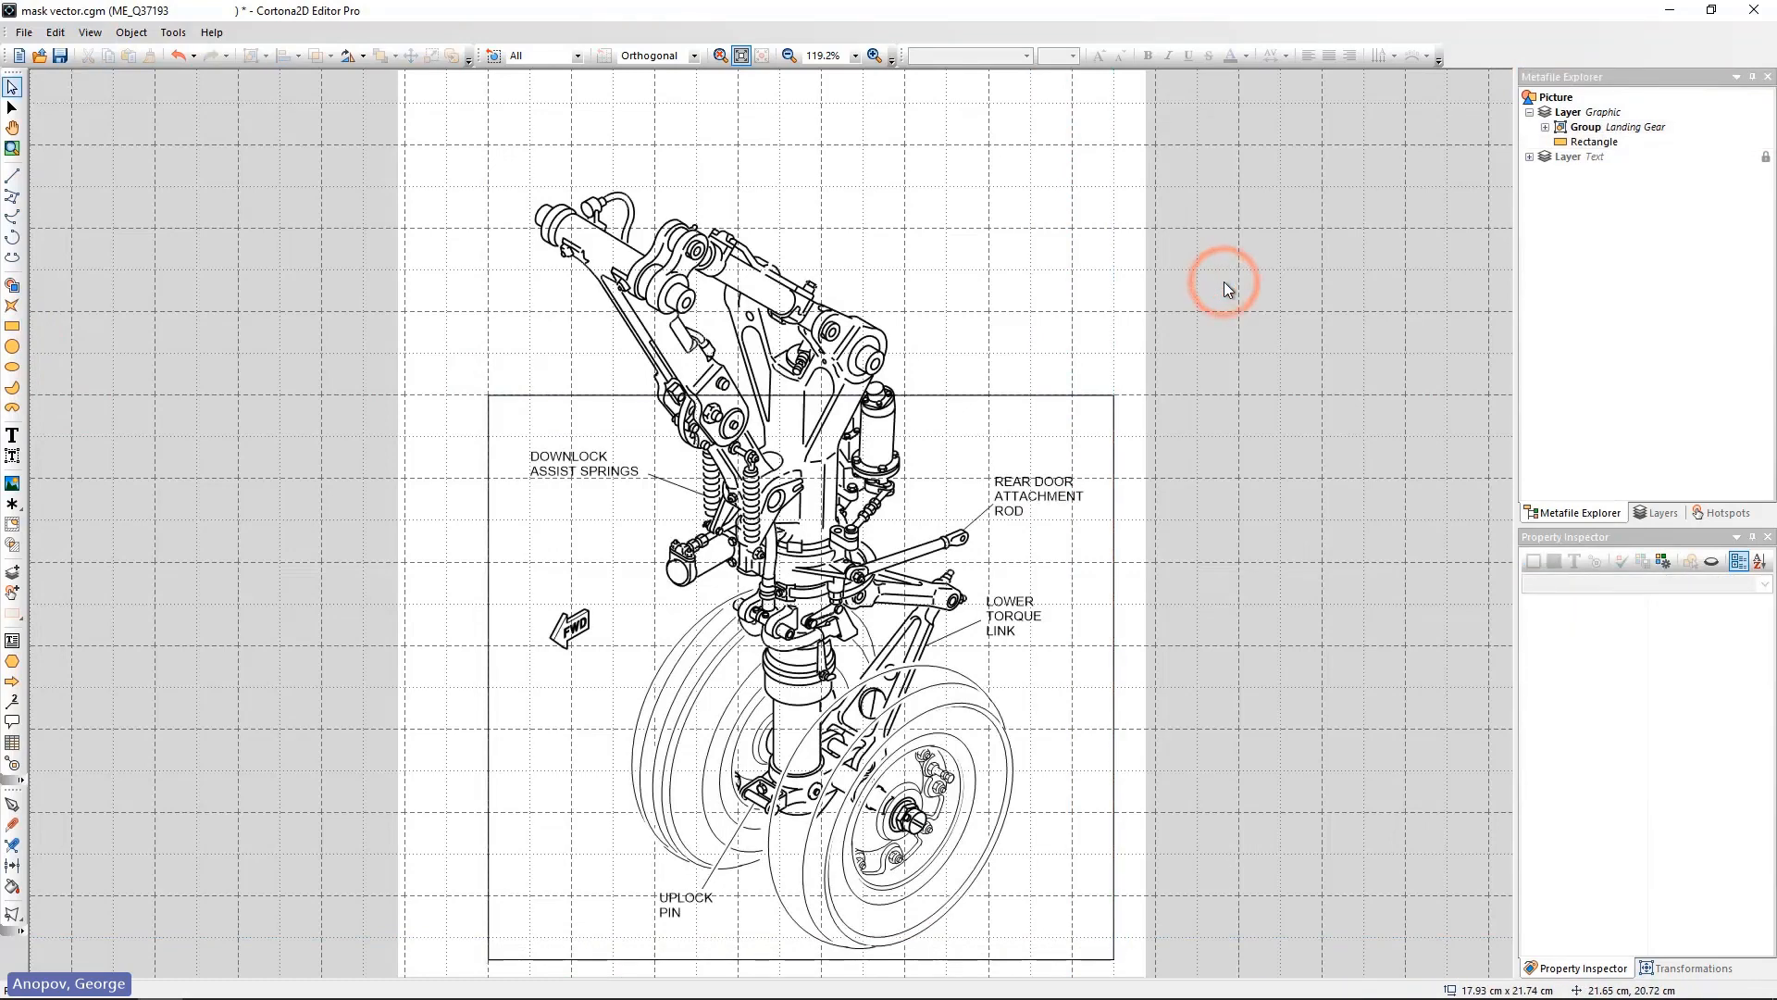
Make a mask from the Landing Gear group and the rectangle, and inspect the rectangle inside the mask.
mouse_move(434, 96)
left_mouse_down()
mouse_move(749, 725)
mouse_move(1018, 944)
mouse_move(1102, 972)
mouse_move(1129, 953)
left_mouse_up()
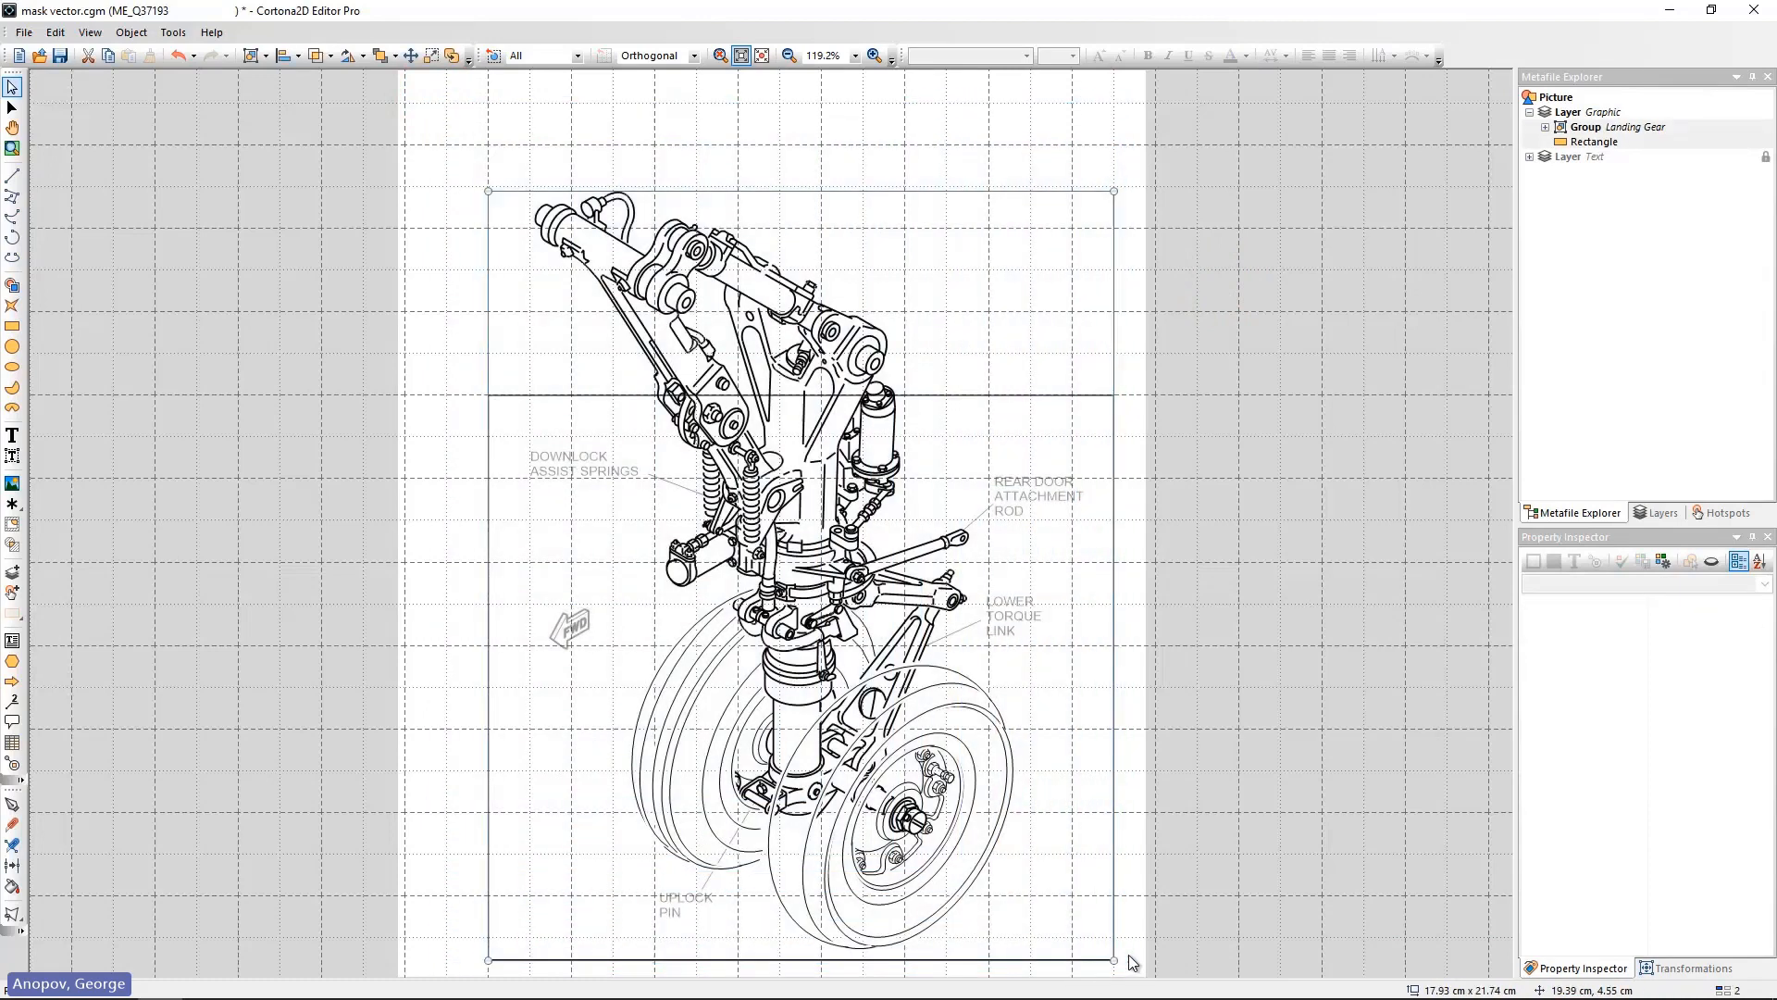
right_click(983, 396)
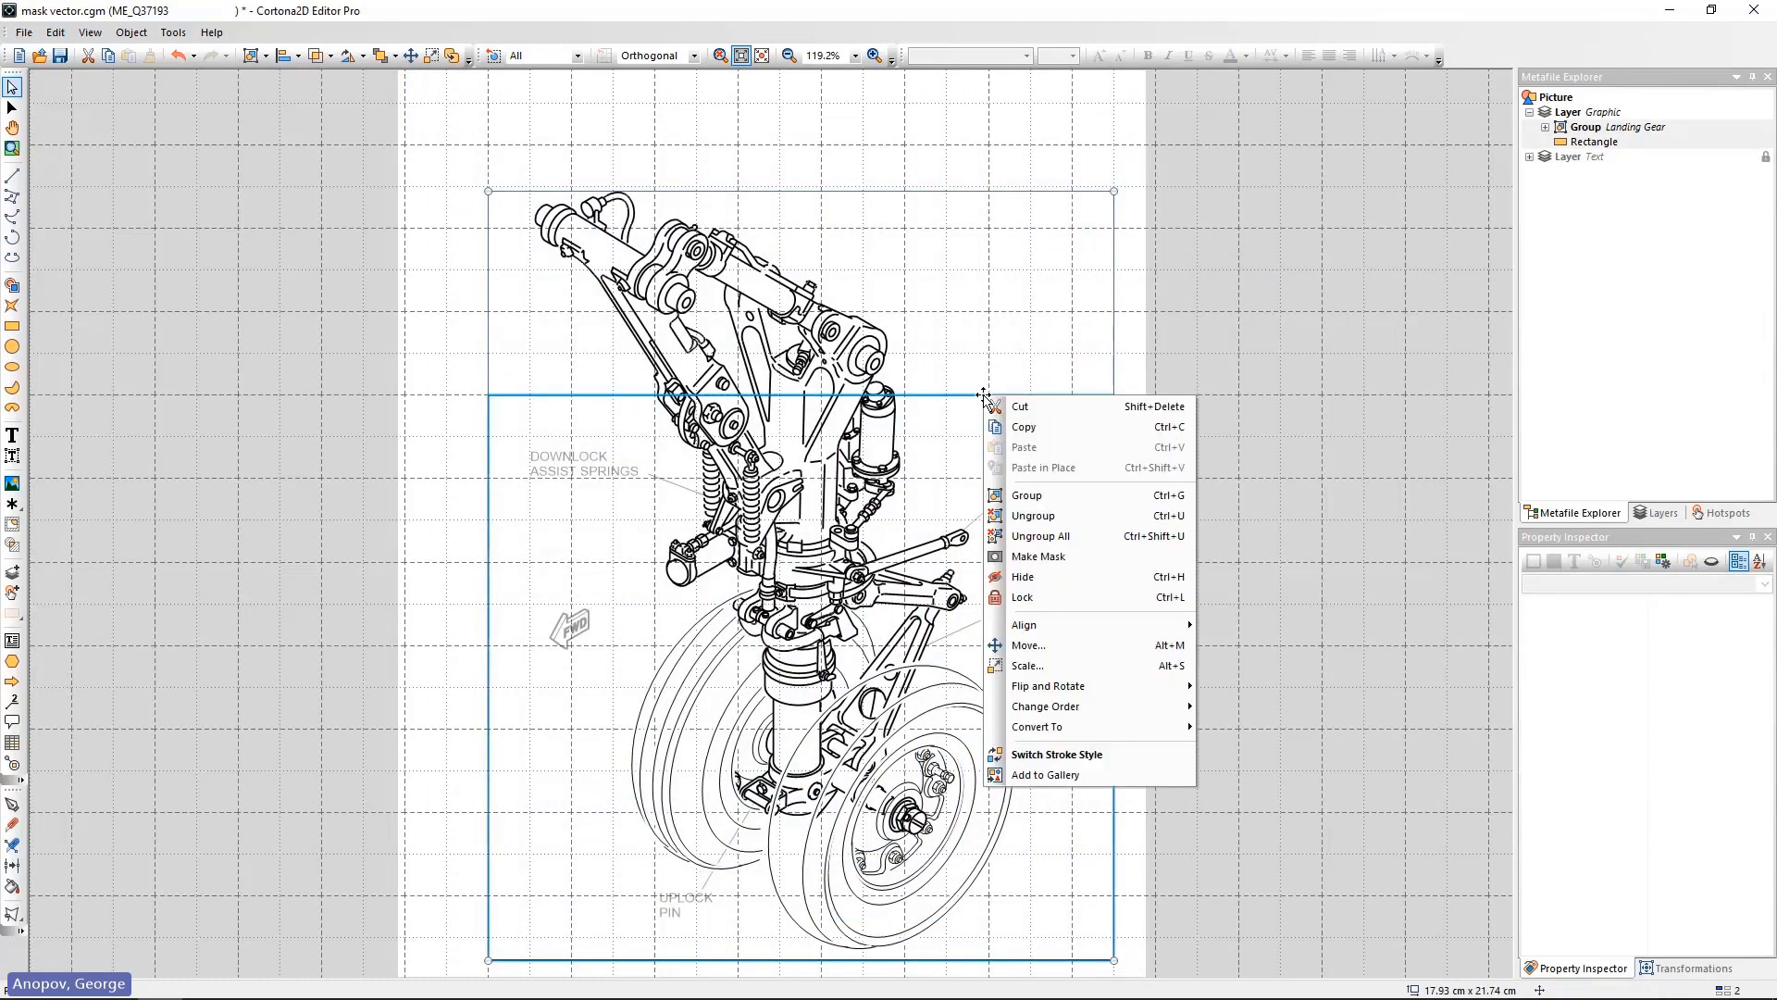
left_click(1032, 558)
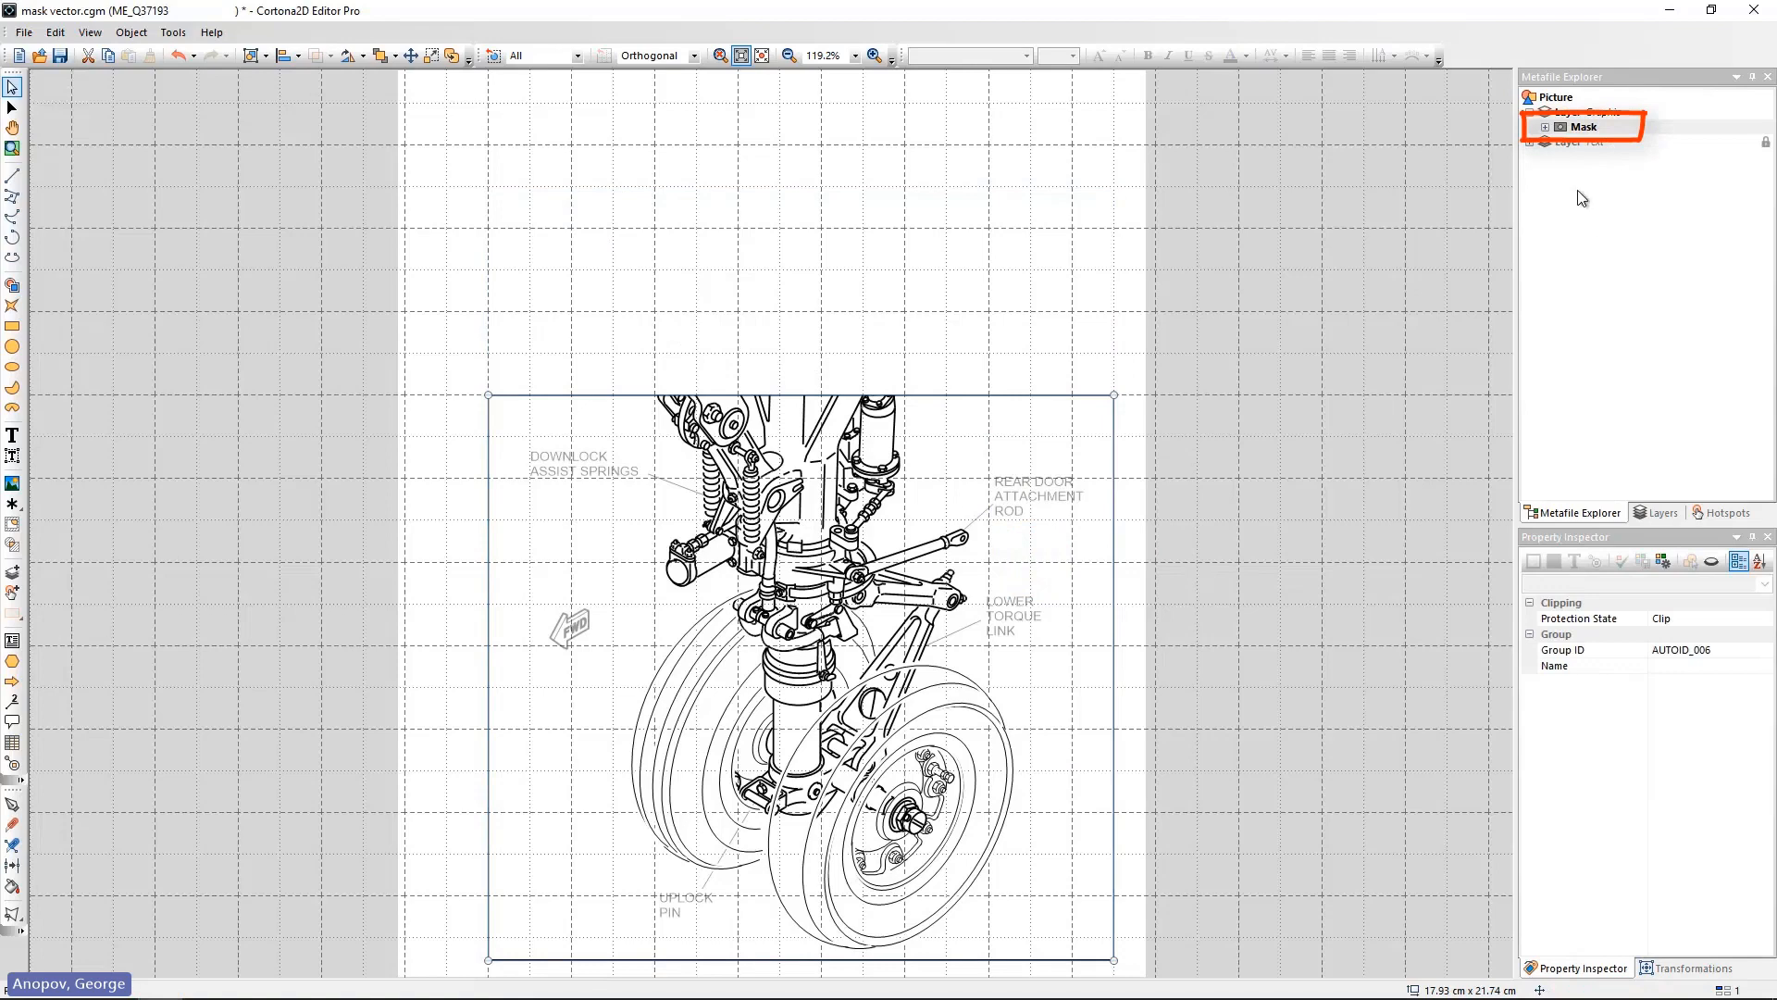
left_click(1545, 126)
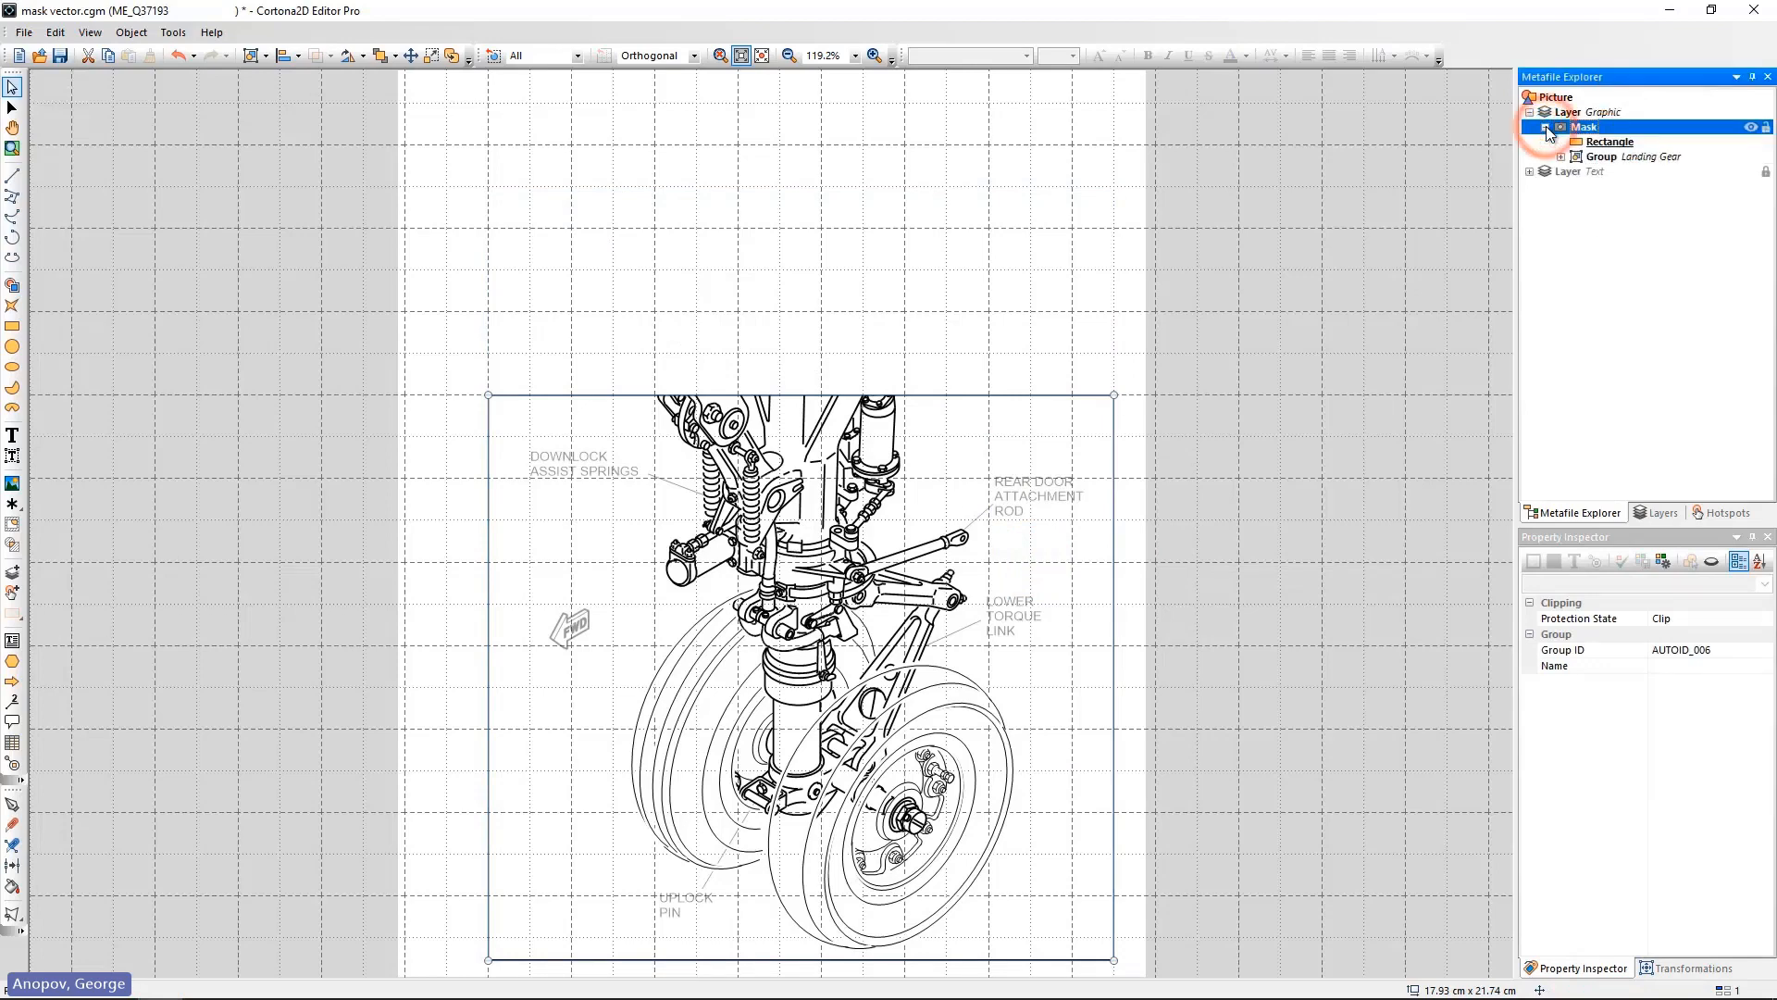
left_click(1593, 145)
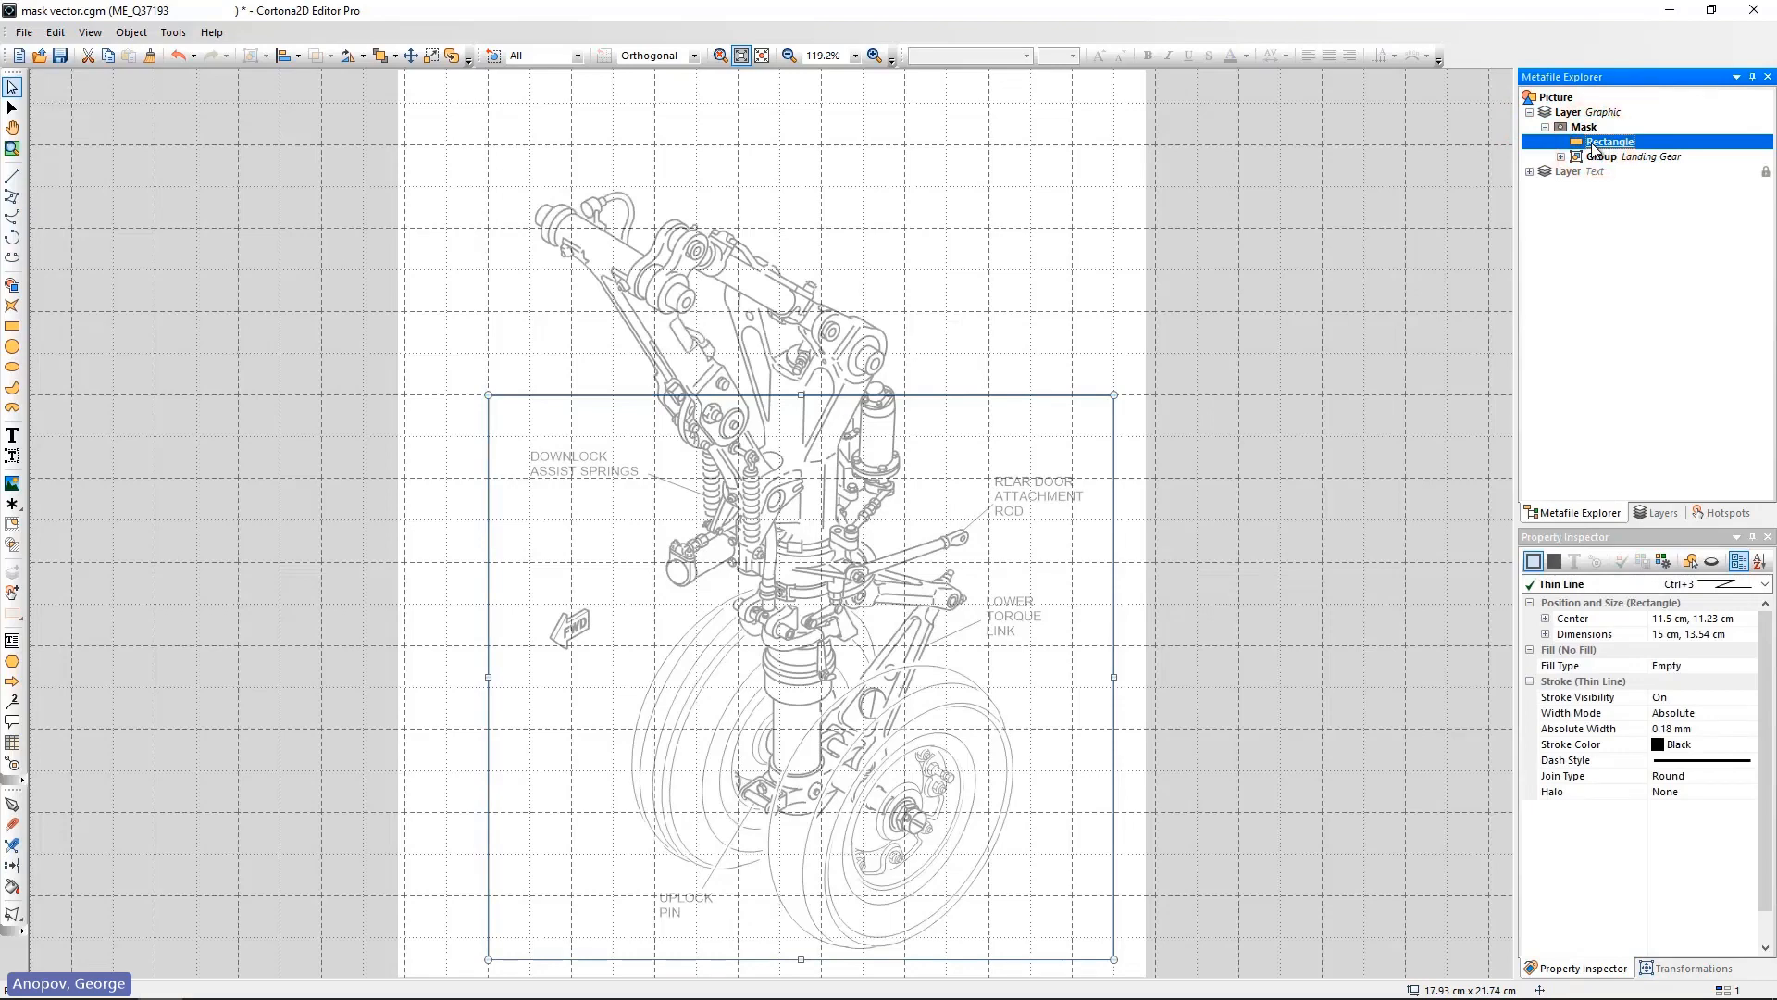
Try the Shield and Off options for the mask's Protection State and return it to Clip.
left_click(1582, 127)
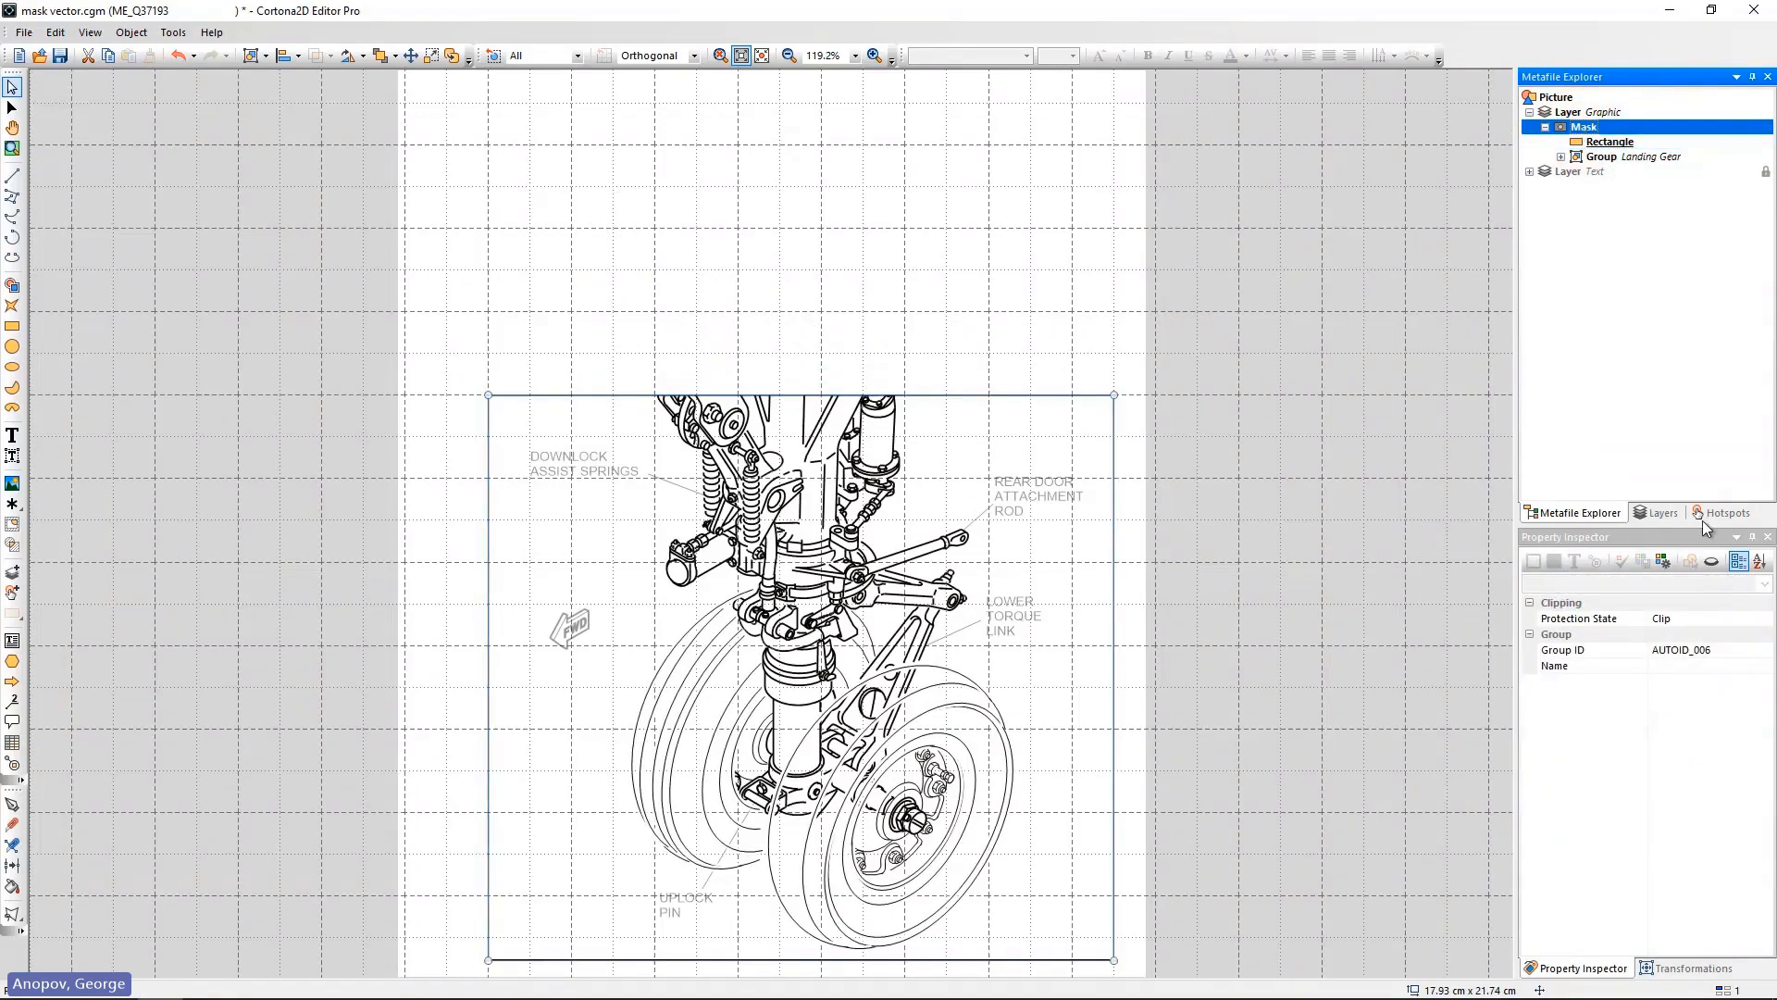
left_click(1746, 619)
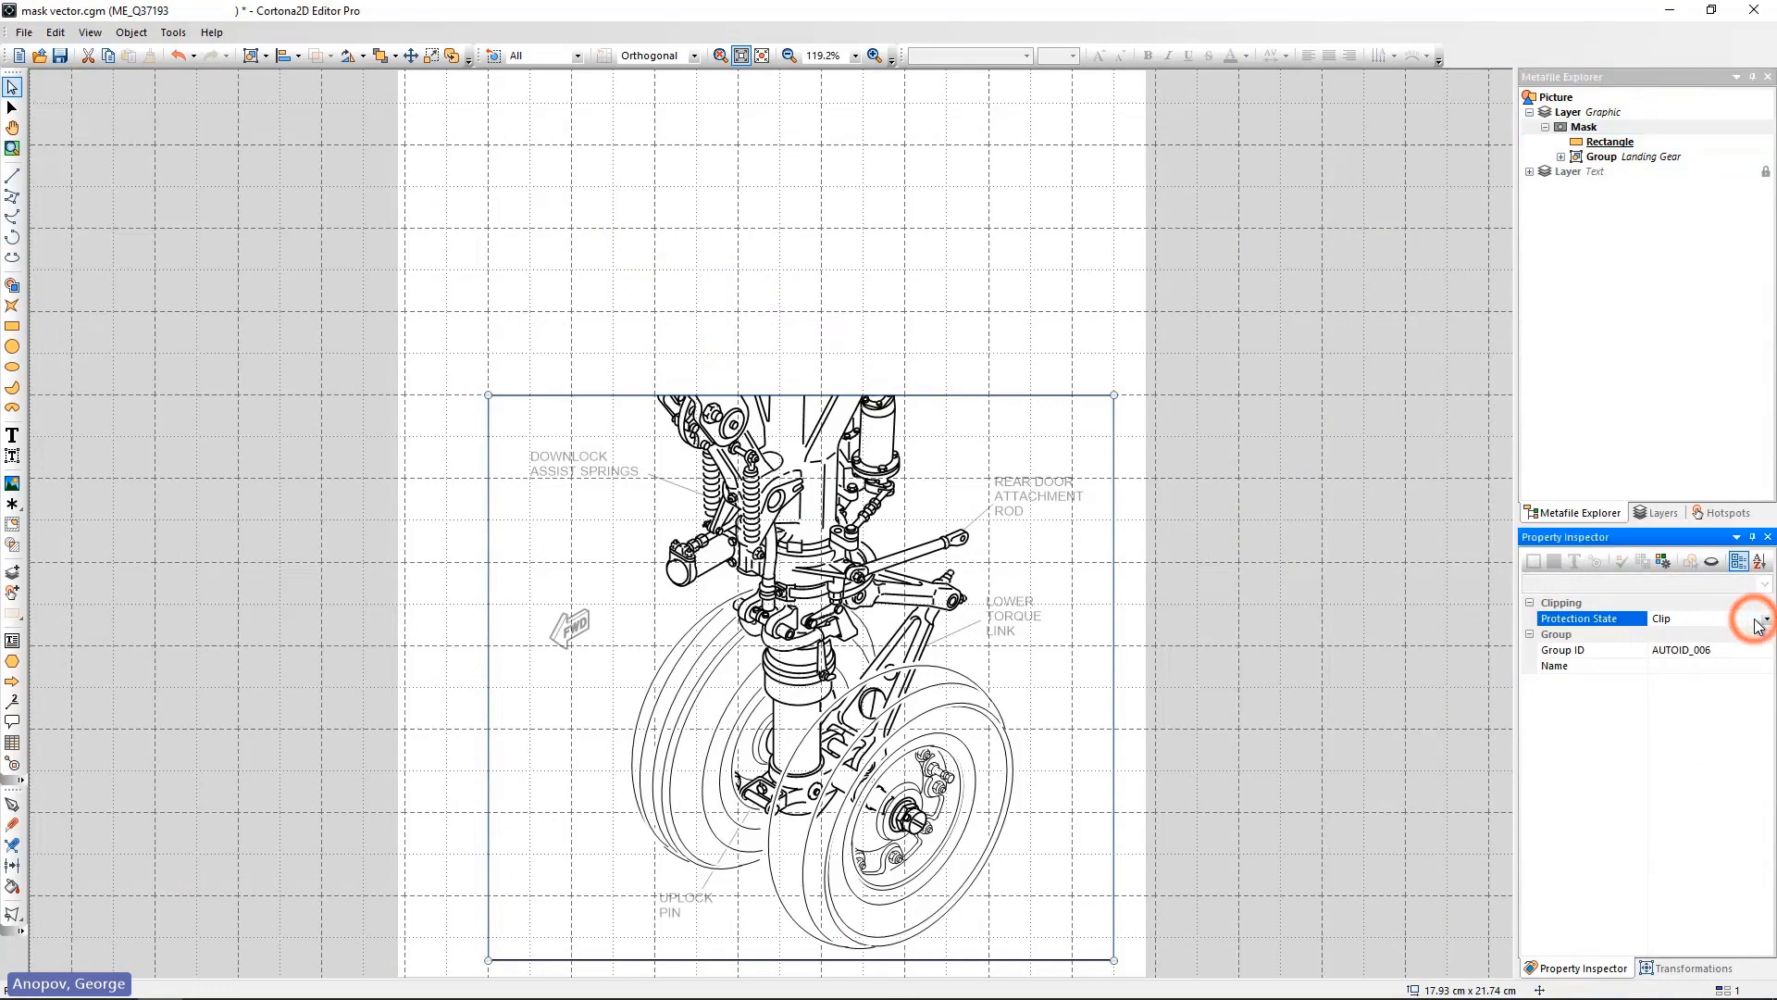
left_click(1766, 620)
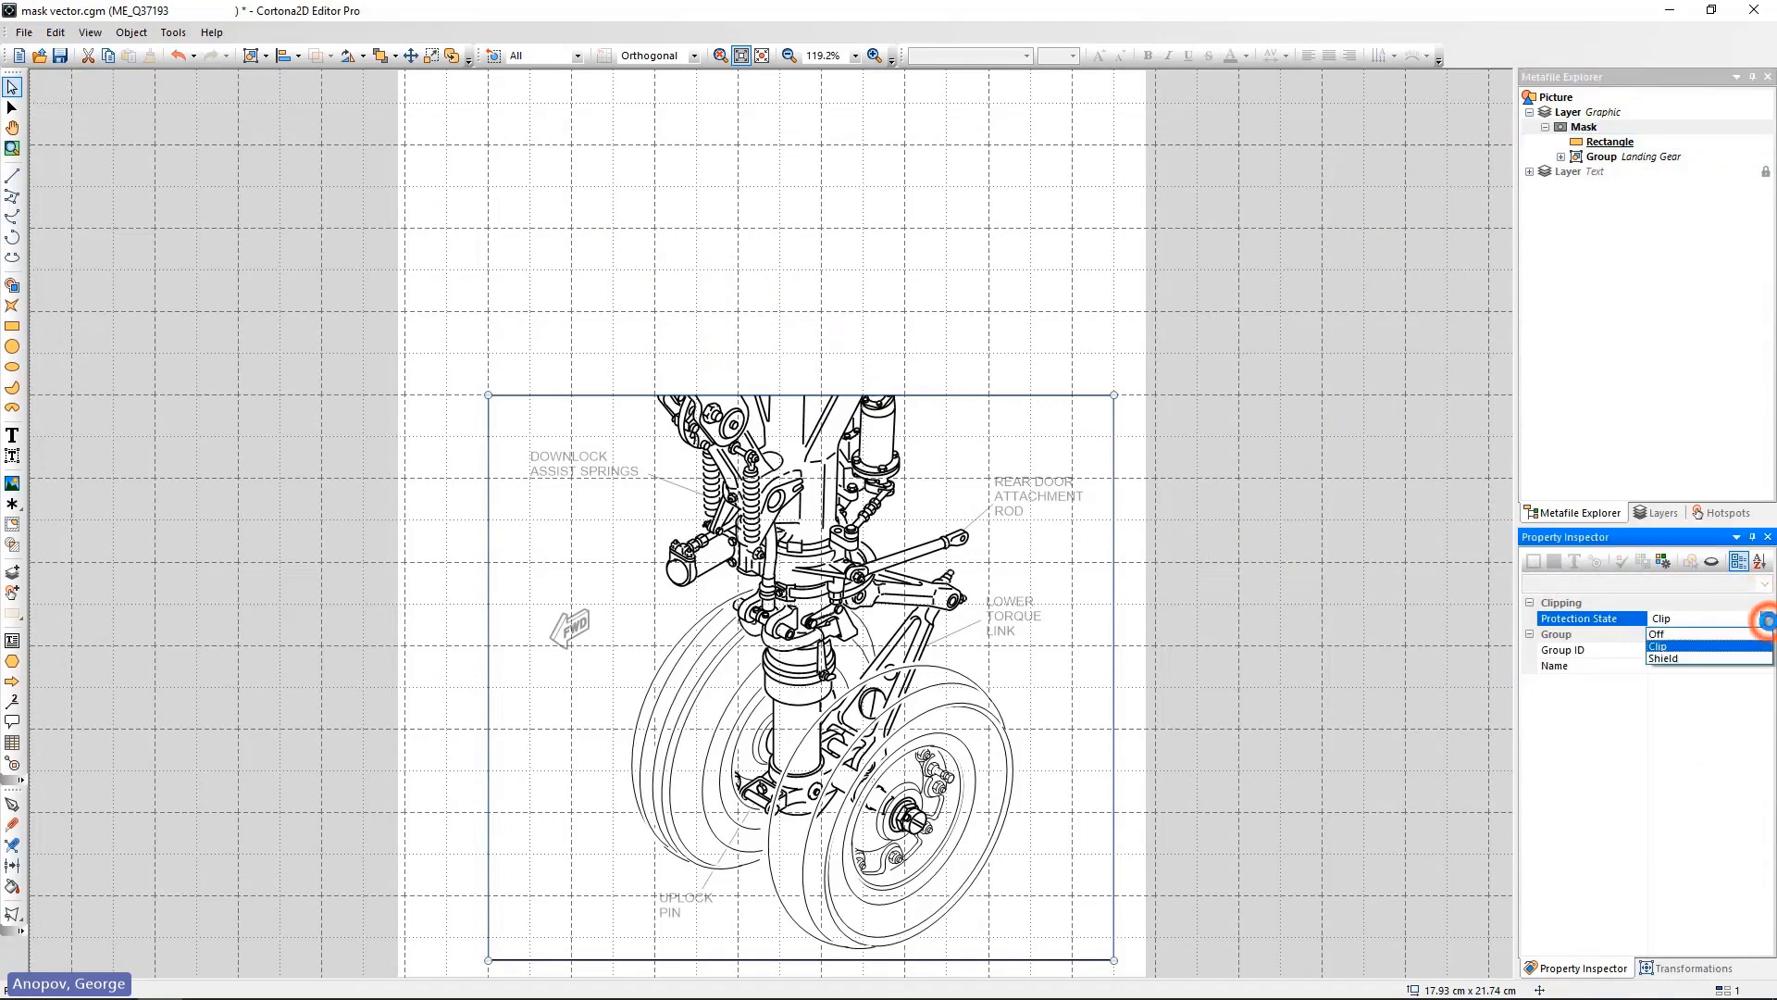
left_click(1736, 659)
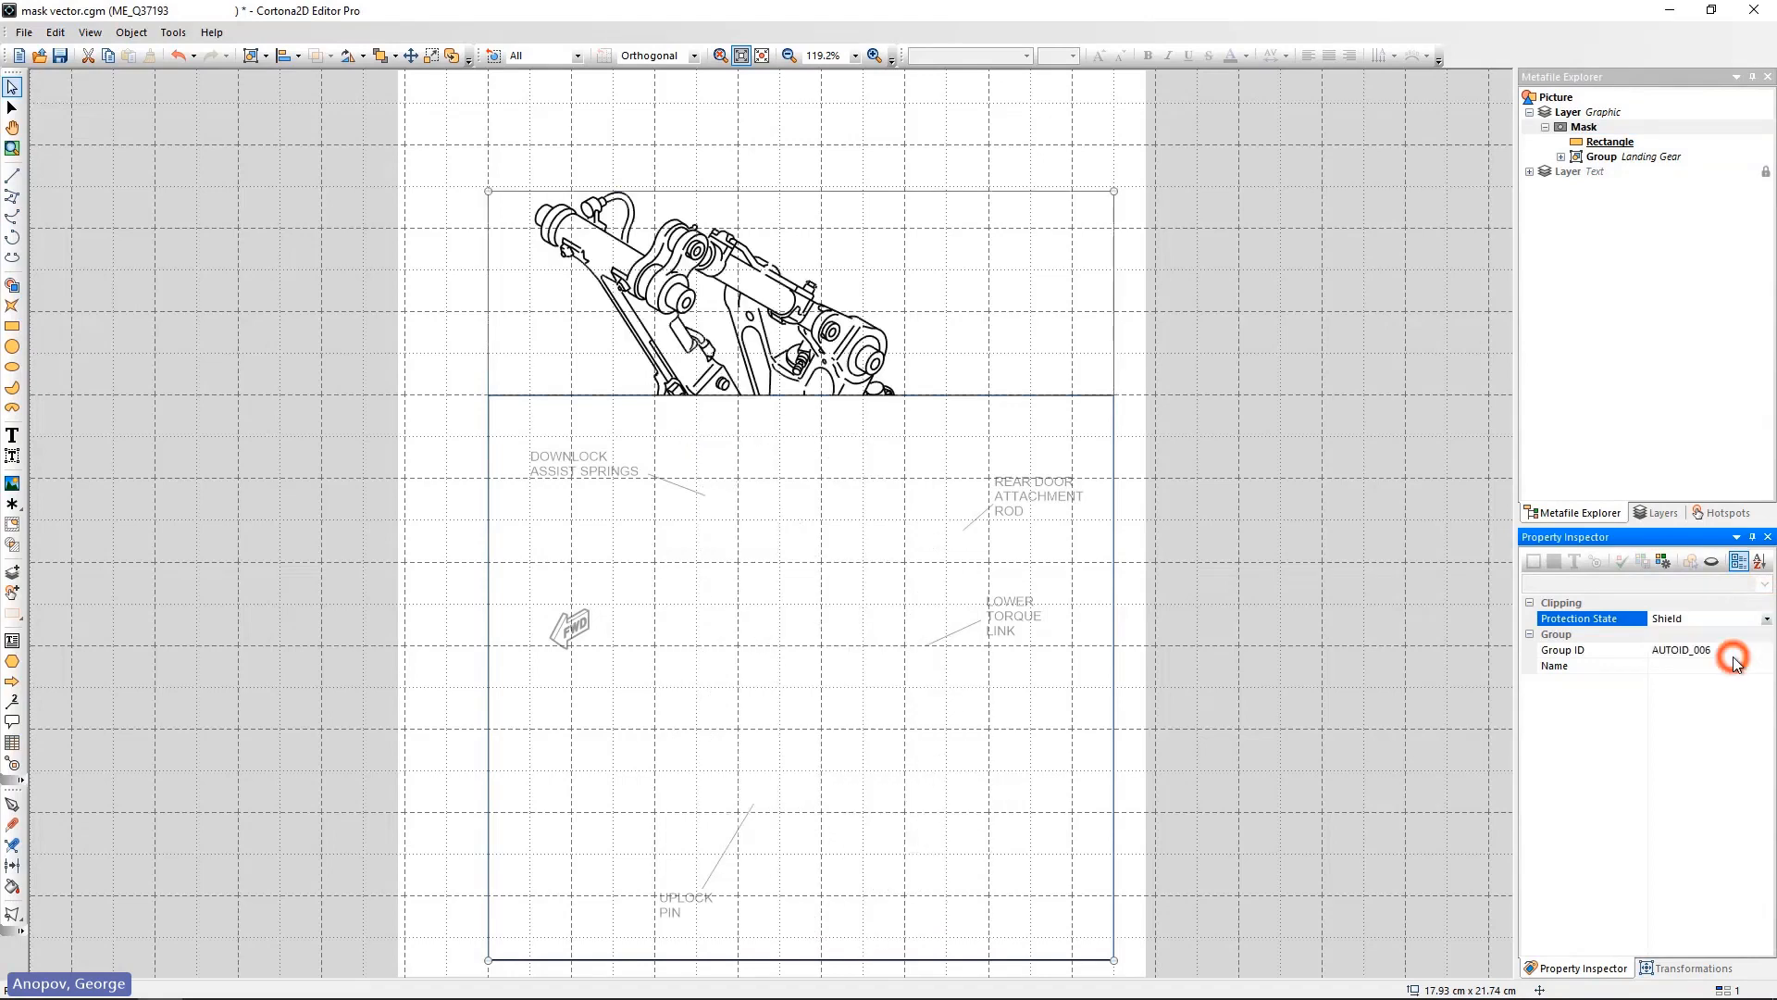
left_click(1766, 620)
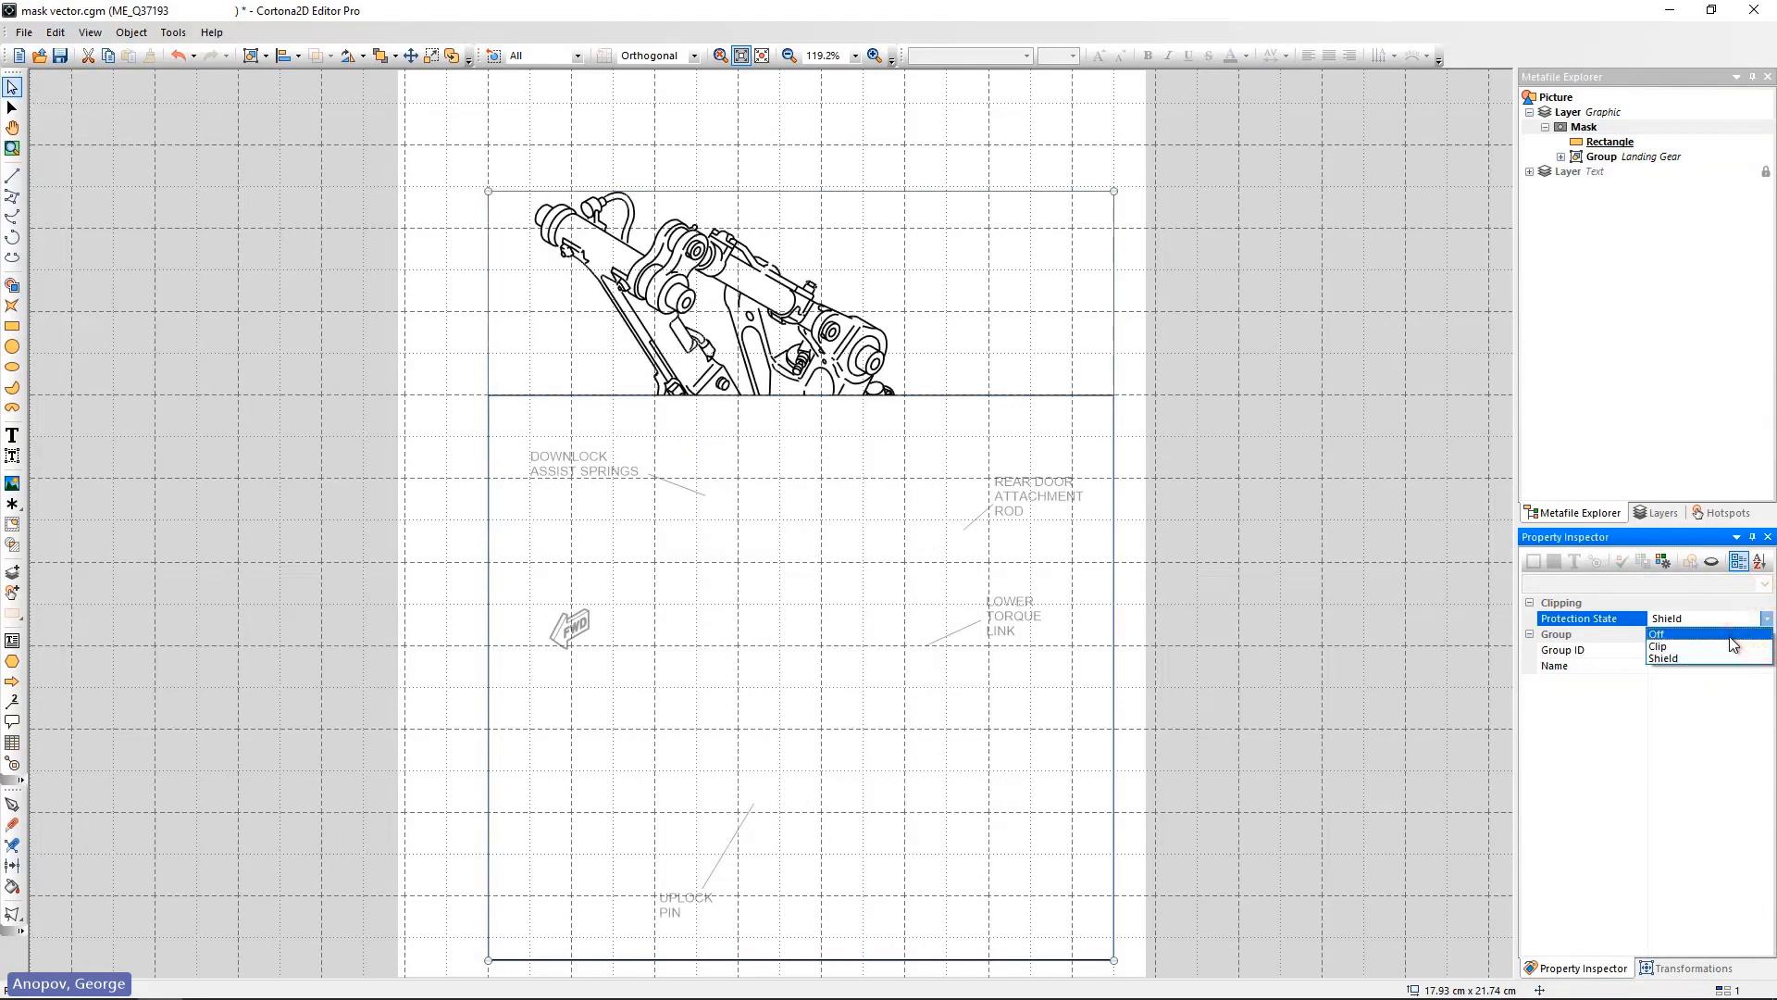
left_click(1731, 635)
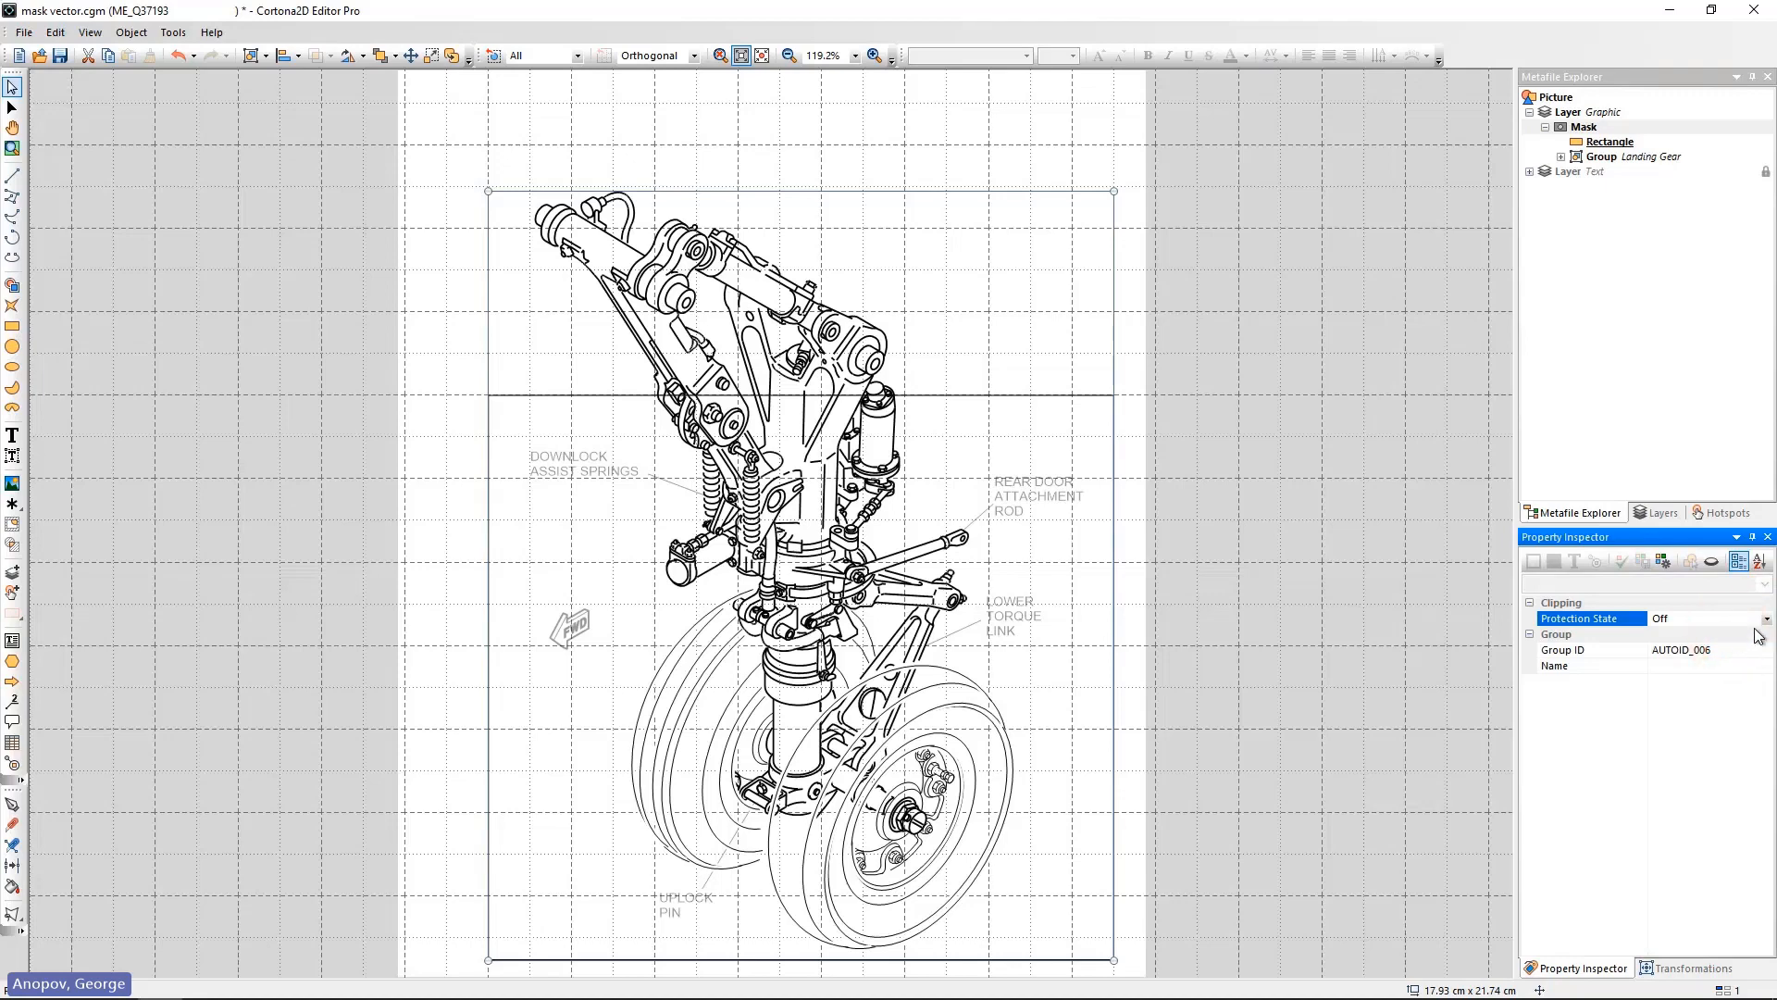
left_click(1766, 620)
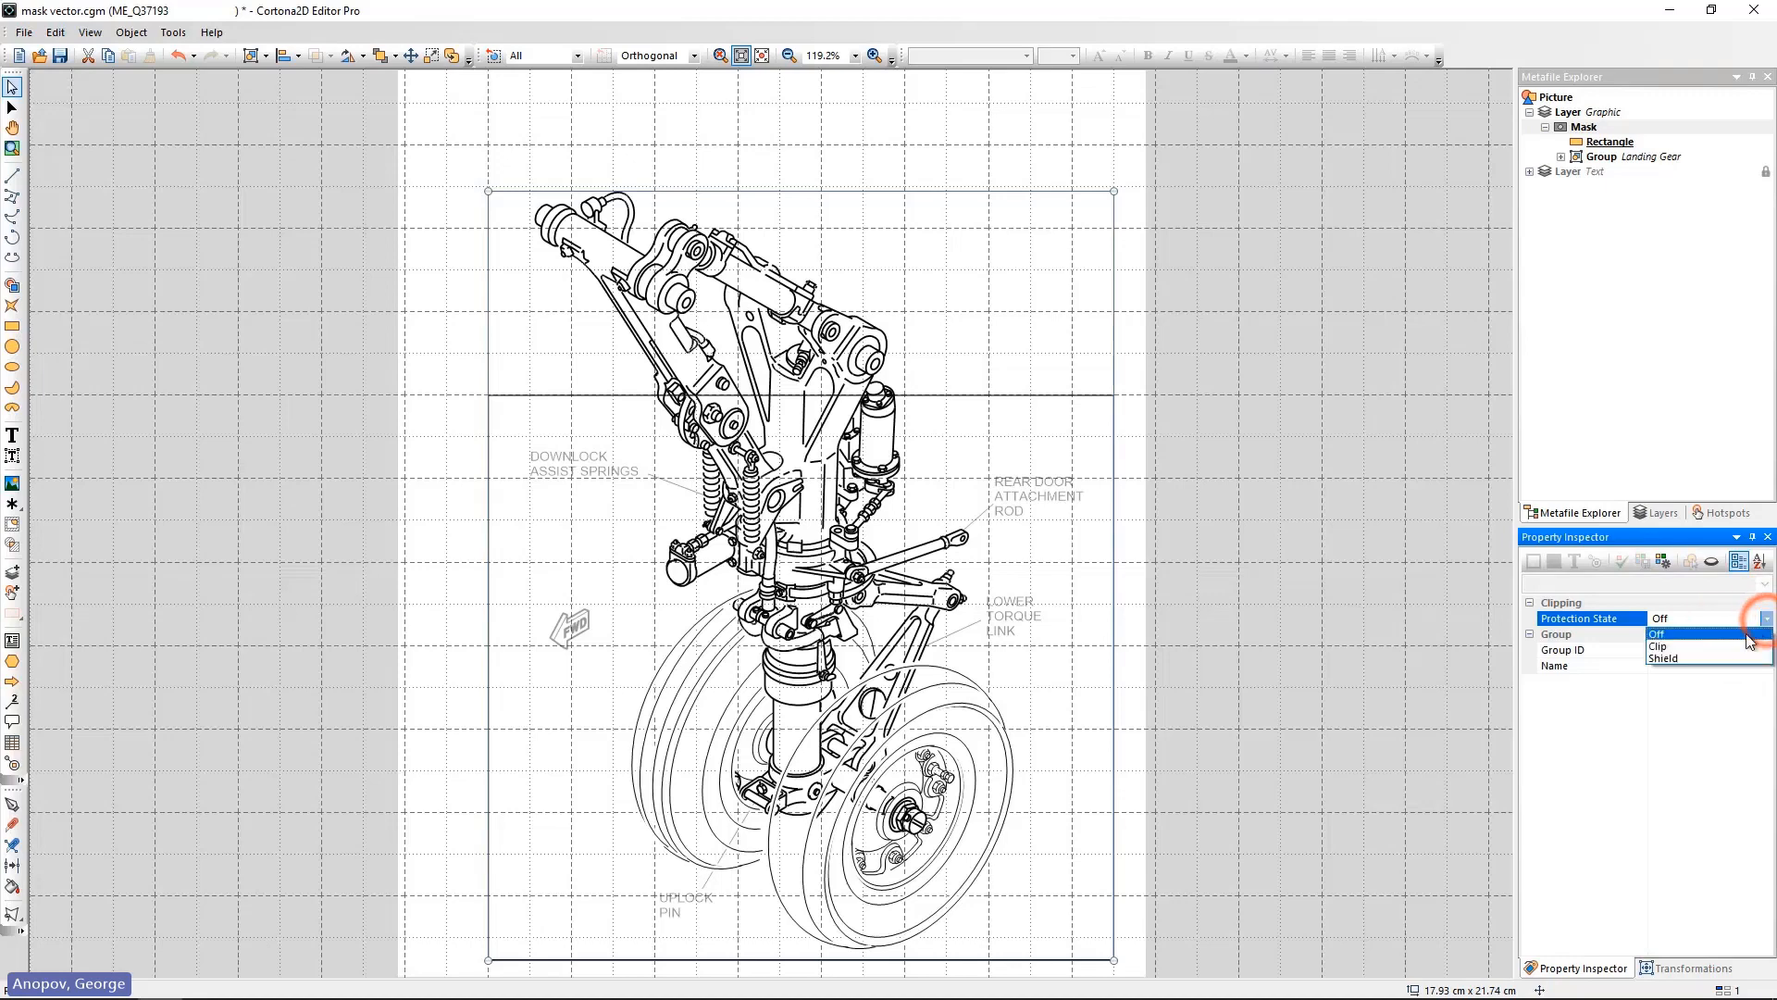
left_click(1731, 651)
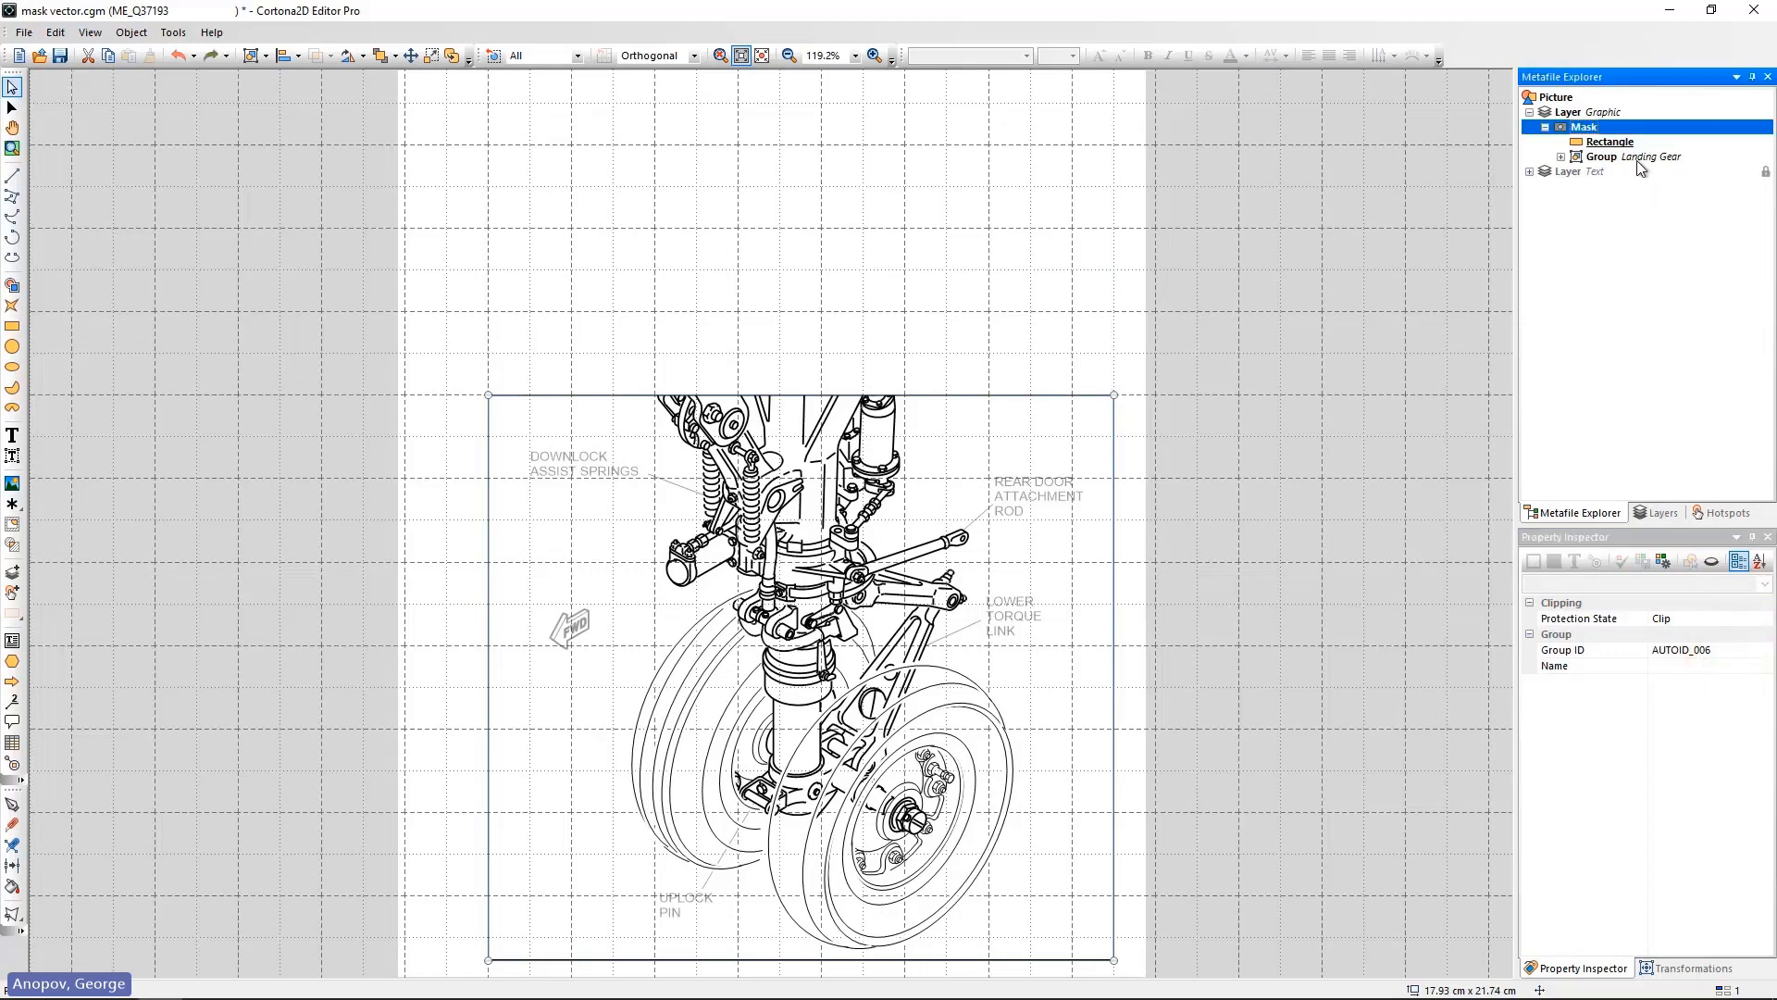
Fill the mask's rectangle with the Solid: Light Grey style.
left_click(1618, 141)
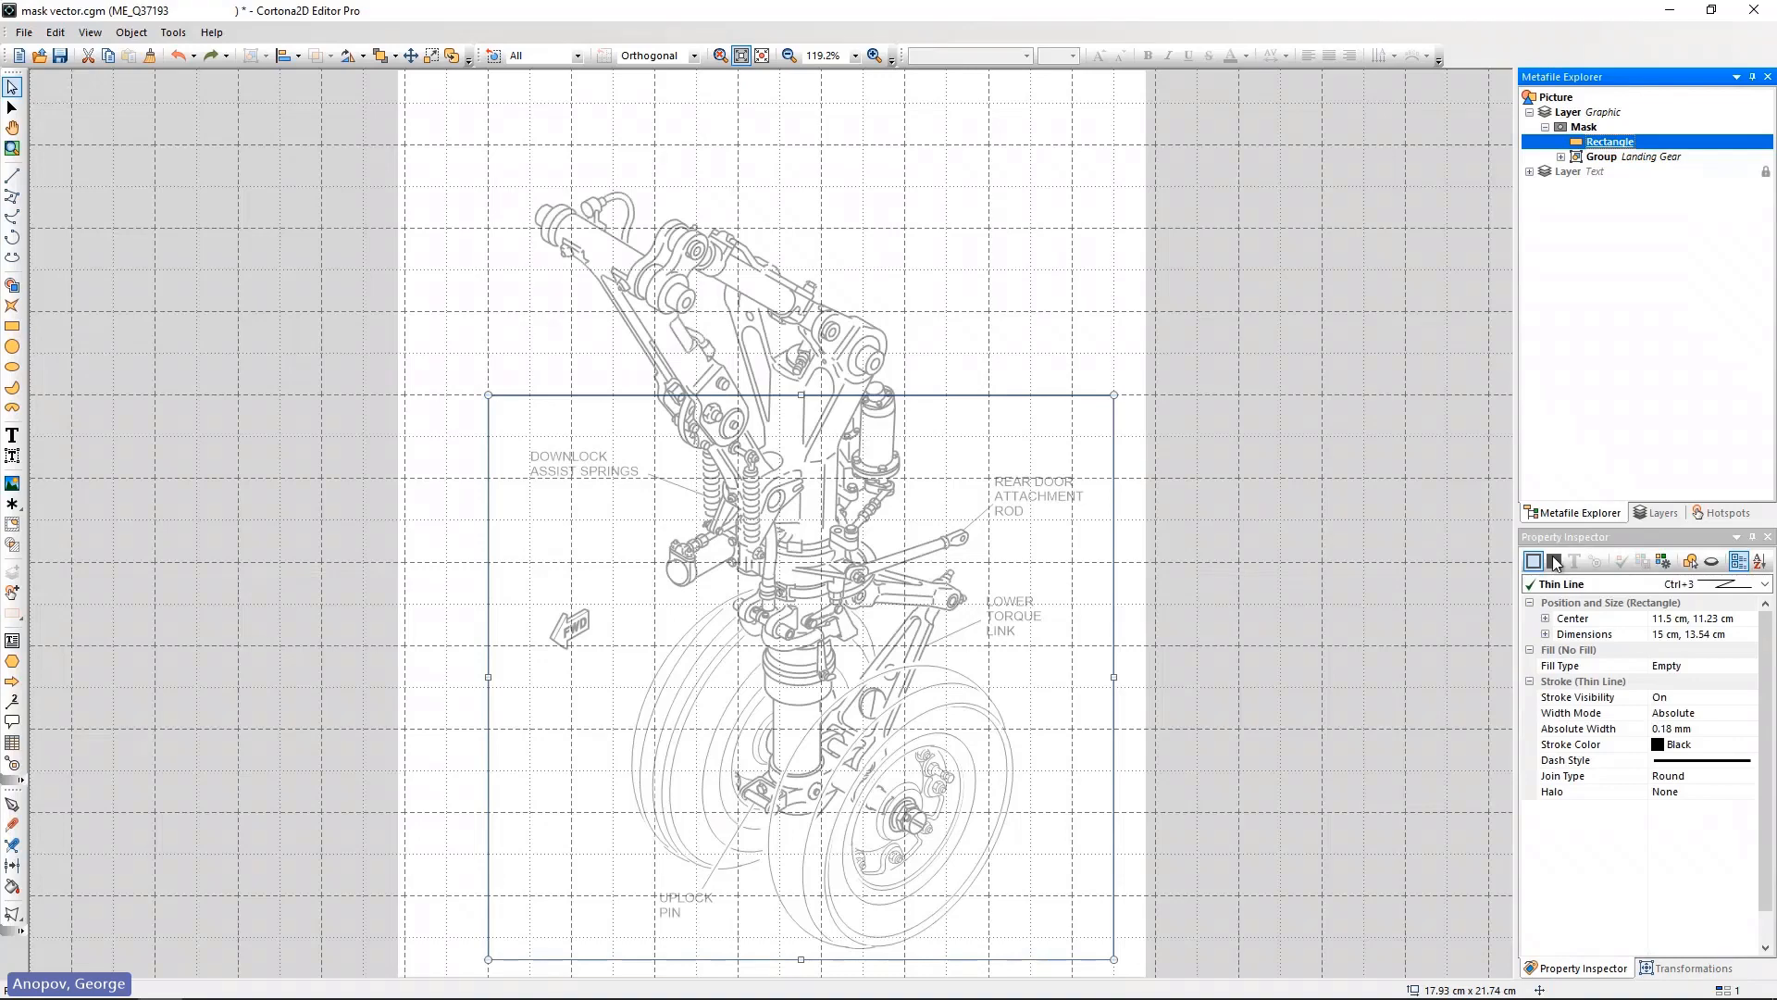
left_click(1555, 562)
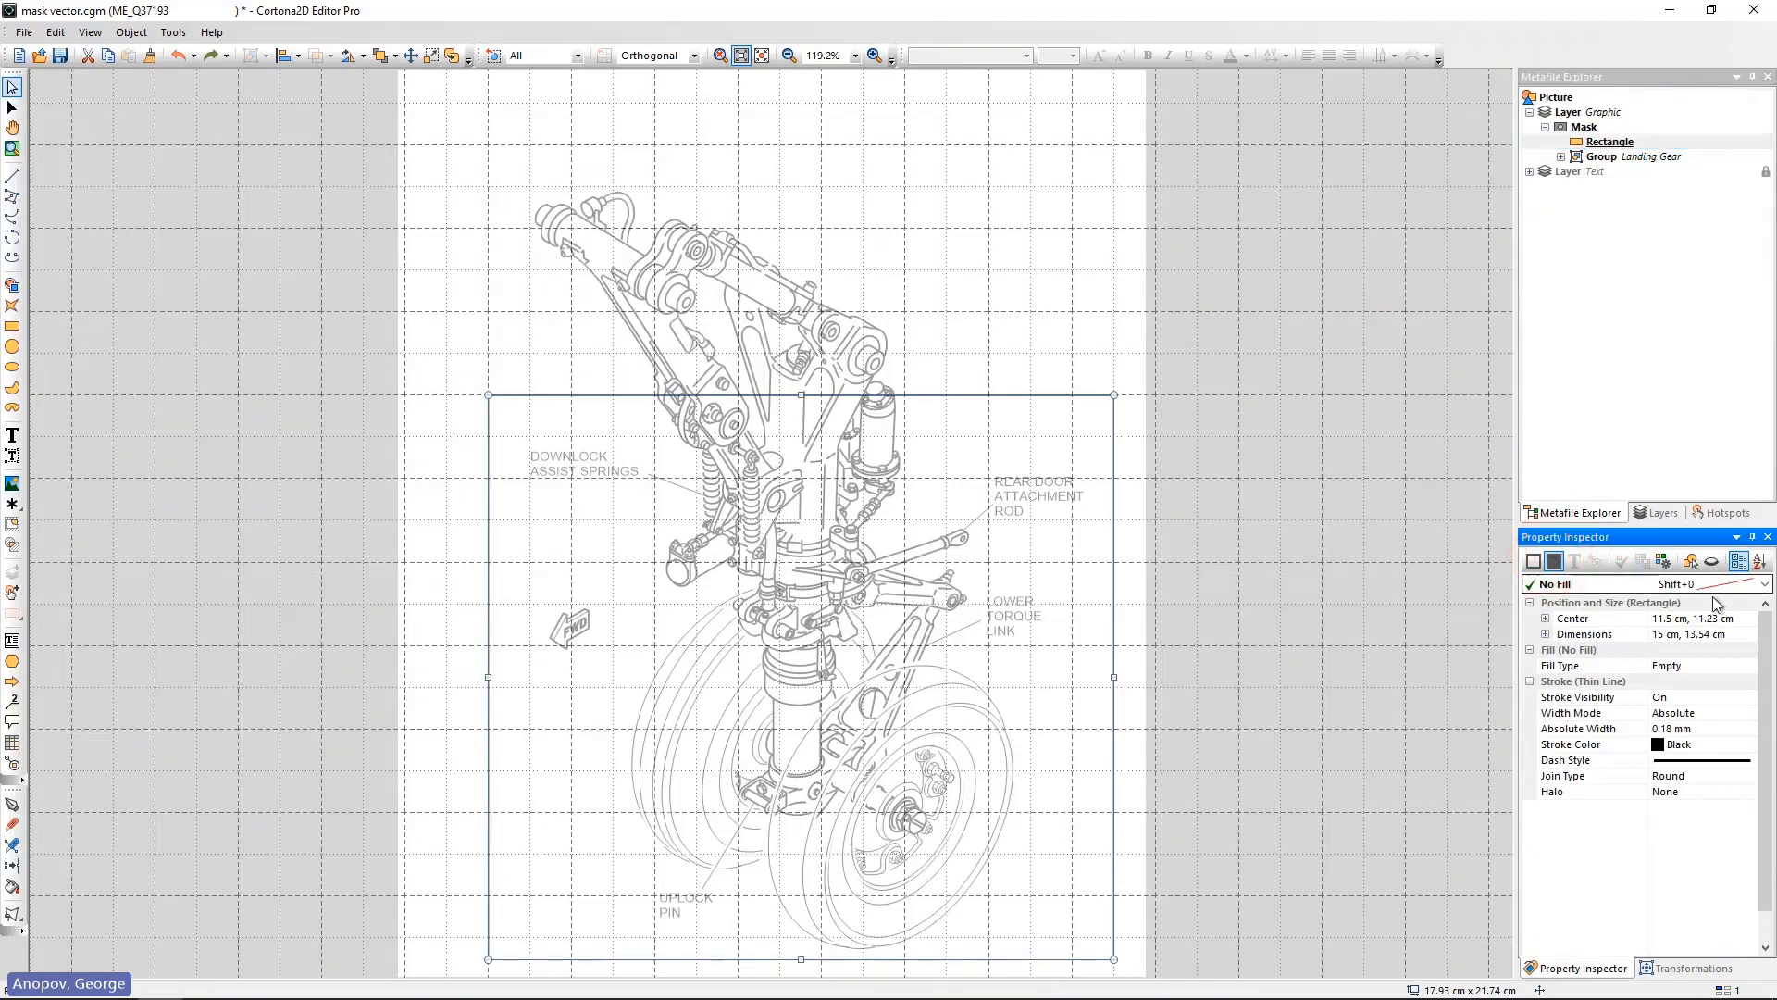
left_click(1764, 585)
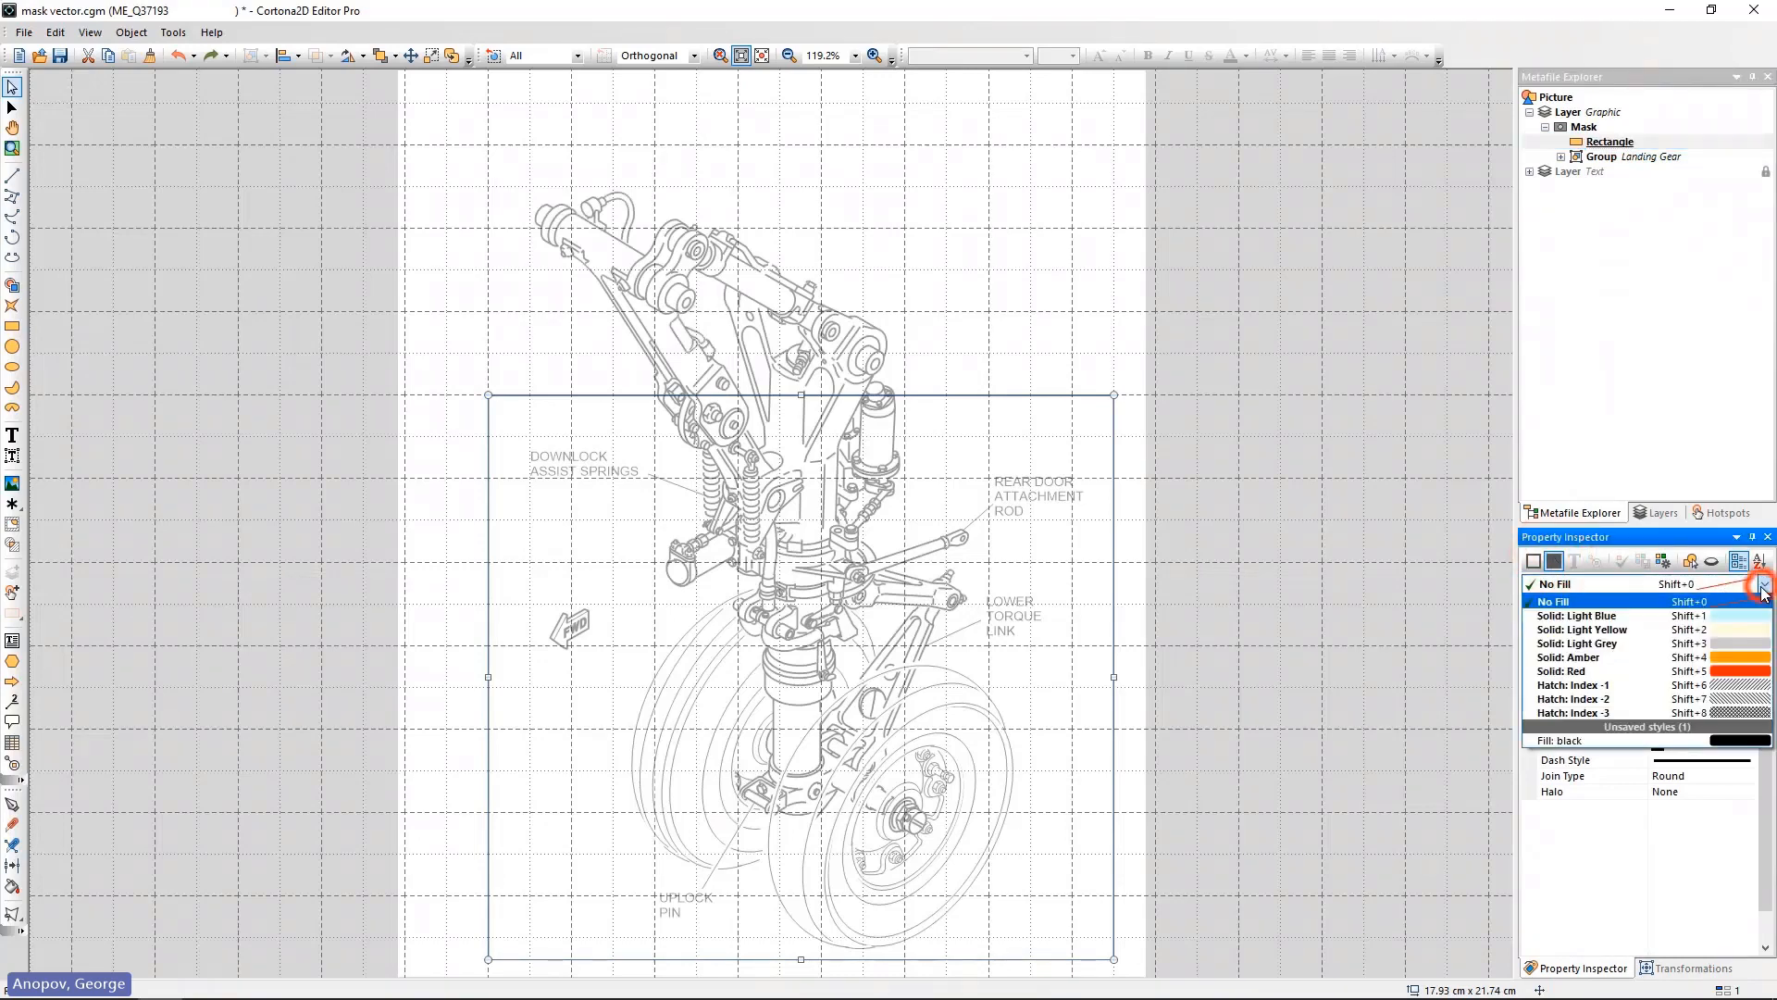
left_click(1757, 646)
left_click(1033, 339)
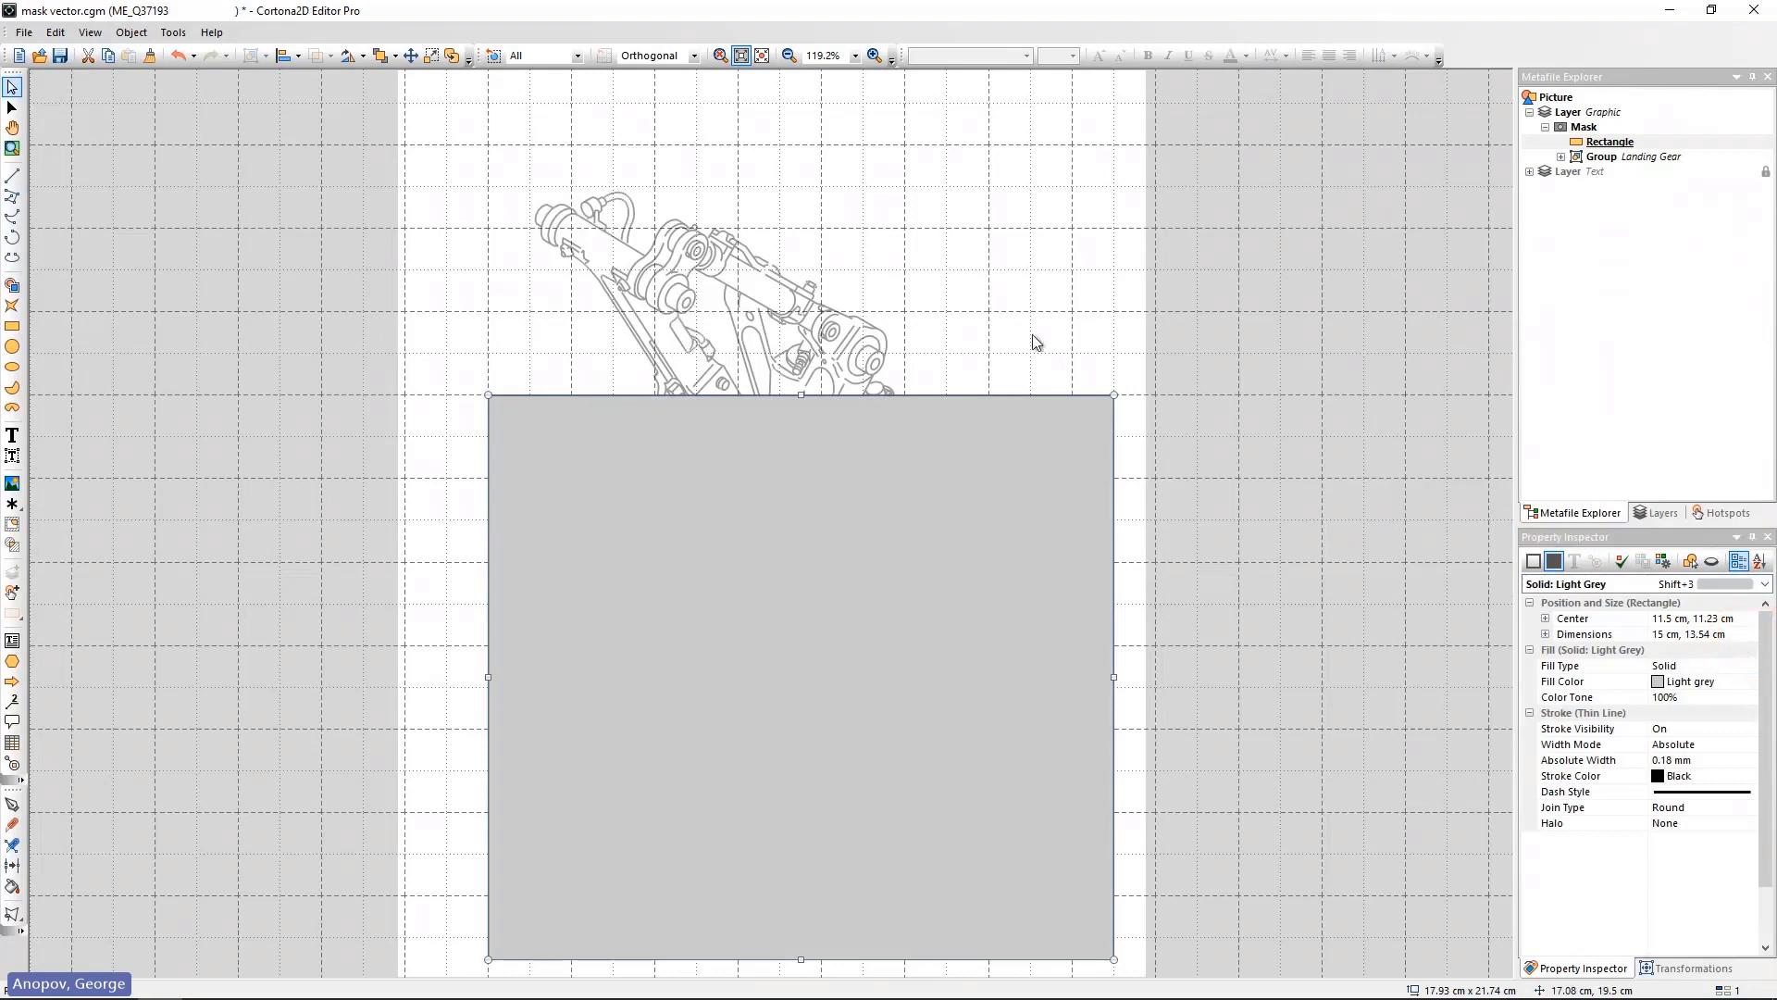
Set the mask's rectangle to No Fill and its outline to No Line, and deselect it.
left_click(1592, 140)
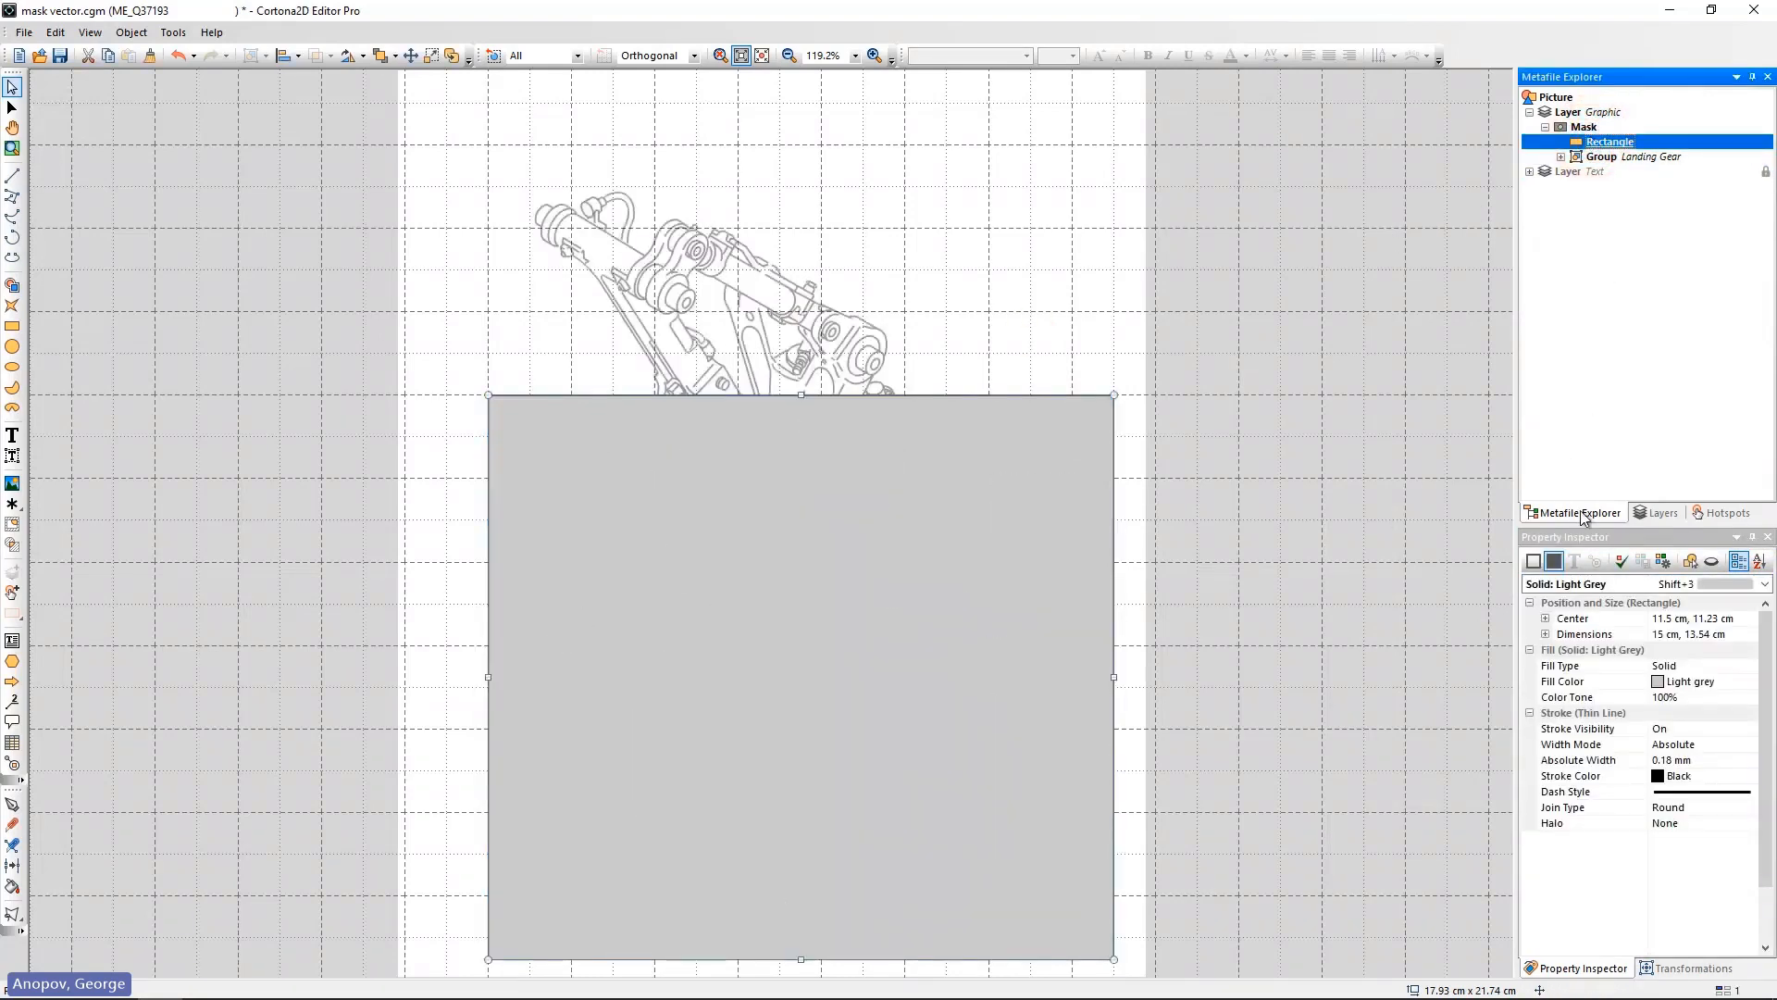
left_click(1760, 586)
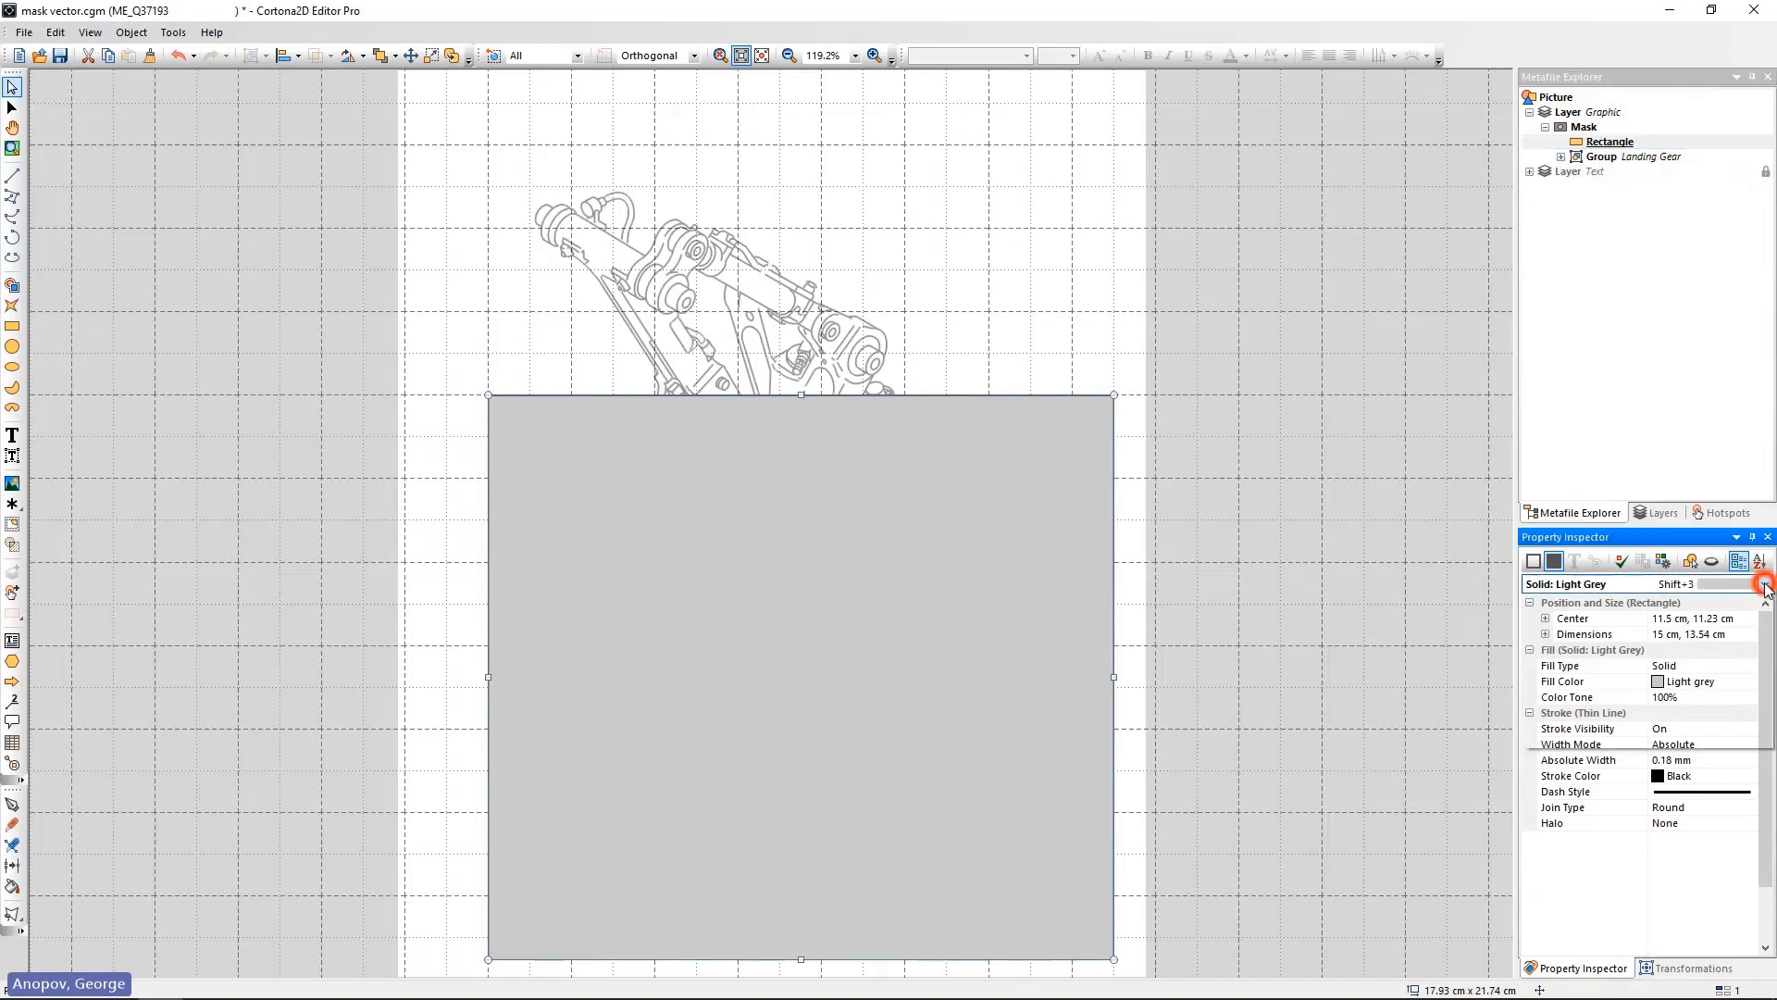
left_click(1635, 604)
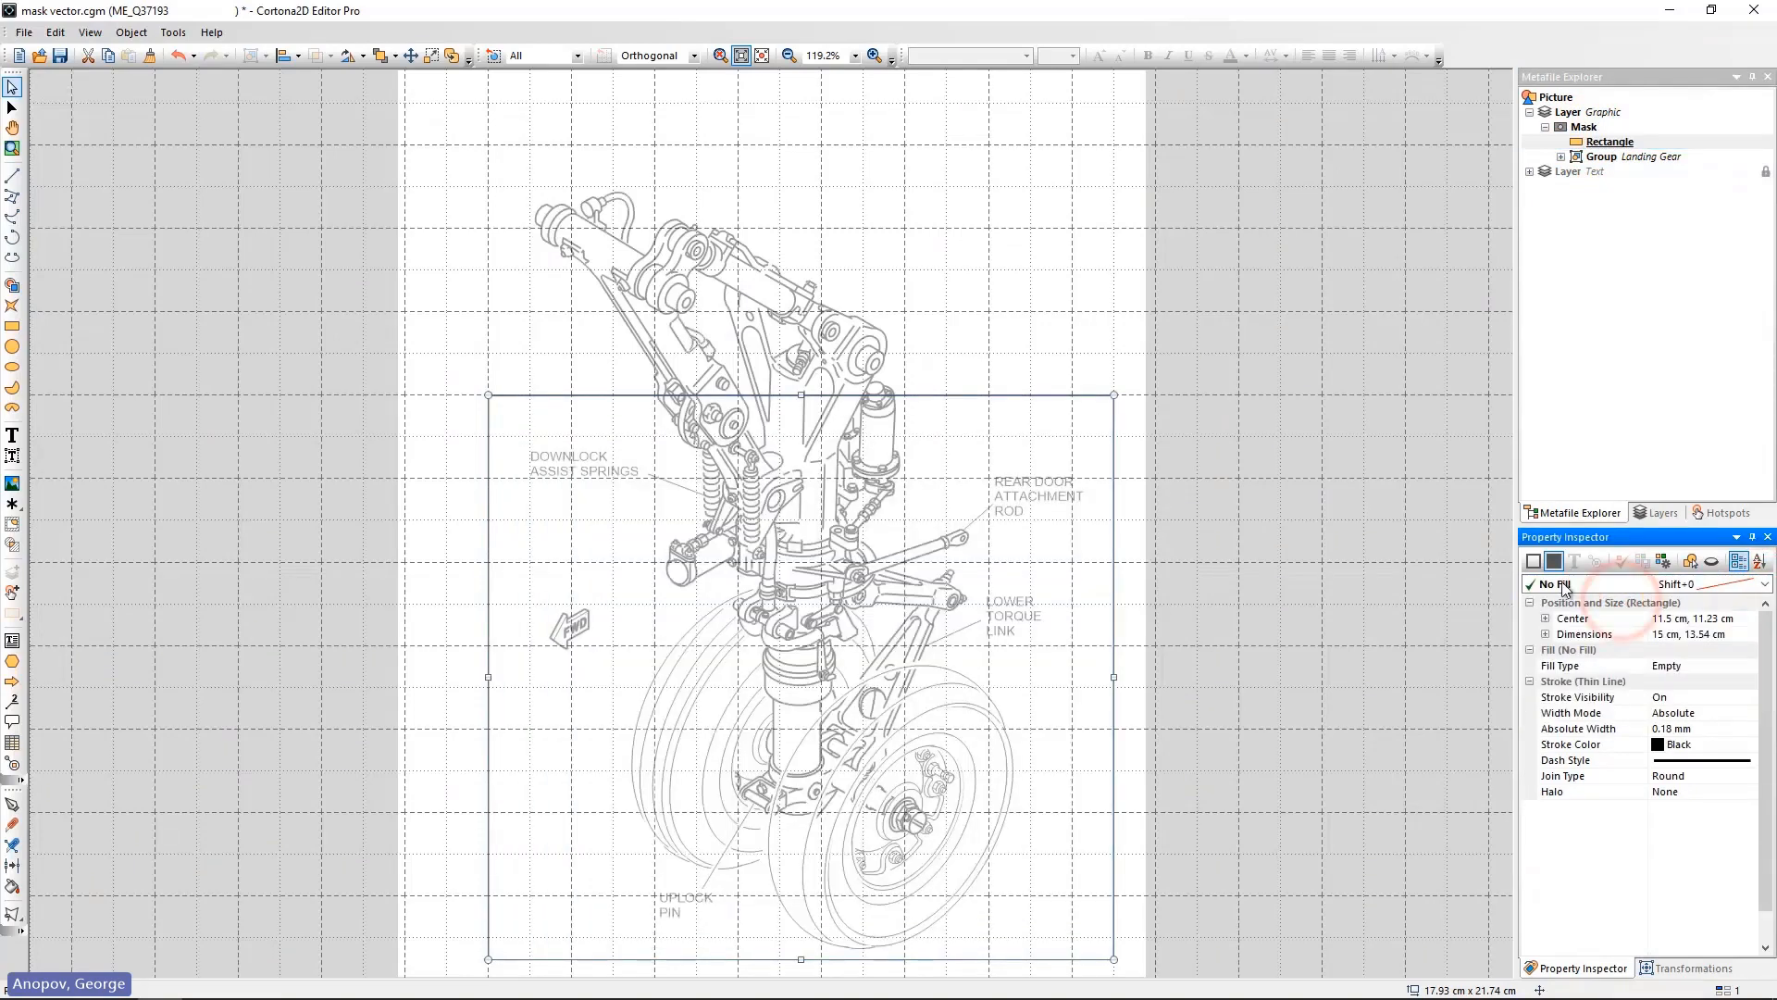
left_click(1532, 562)
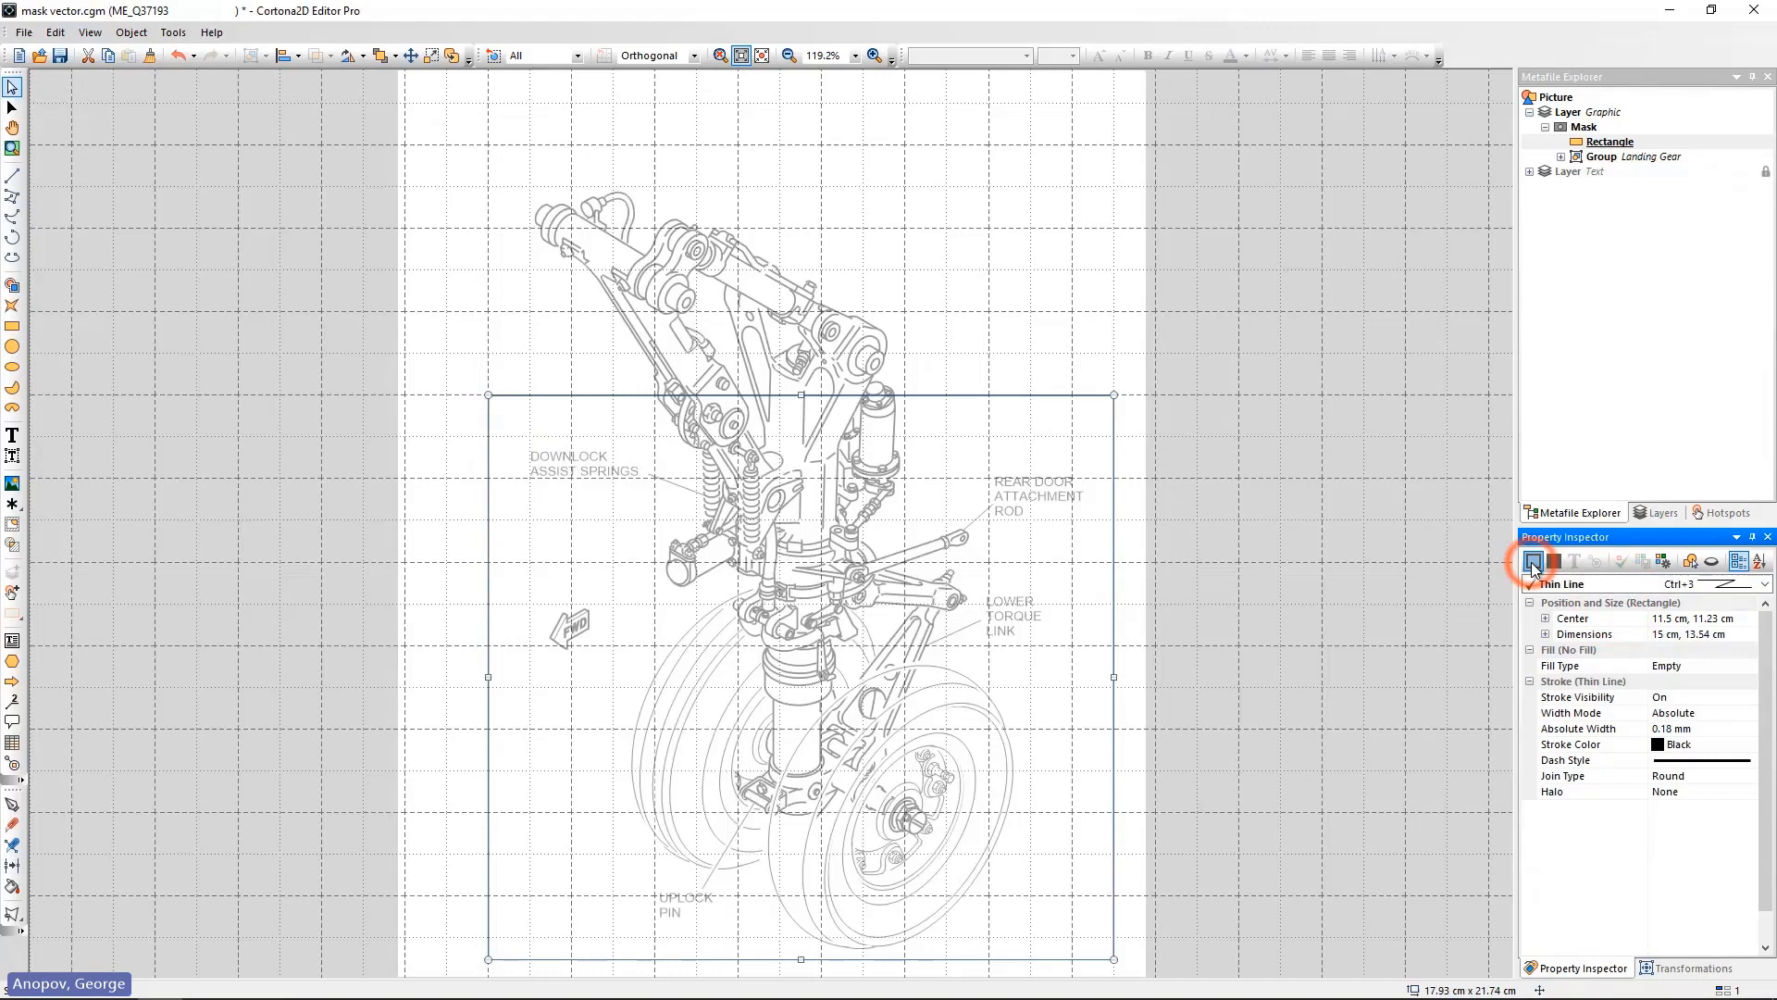
left_click(1760, 586)
left_click(1585, 606)
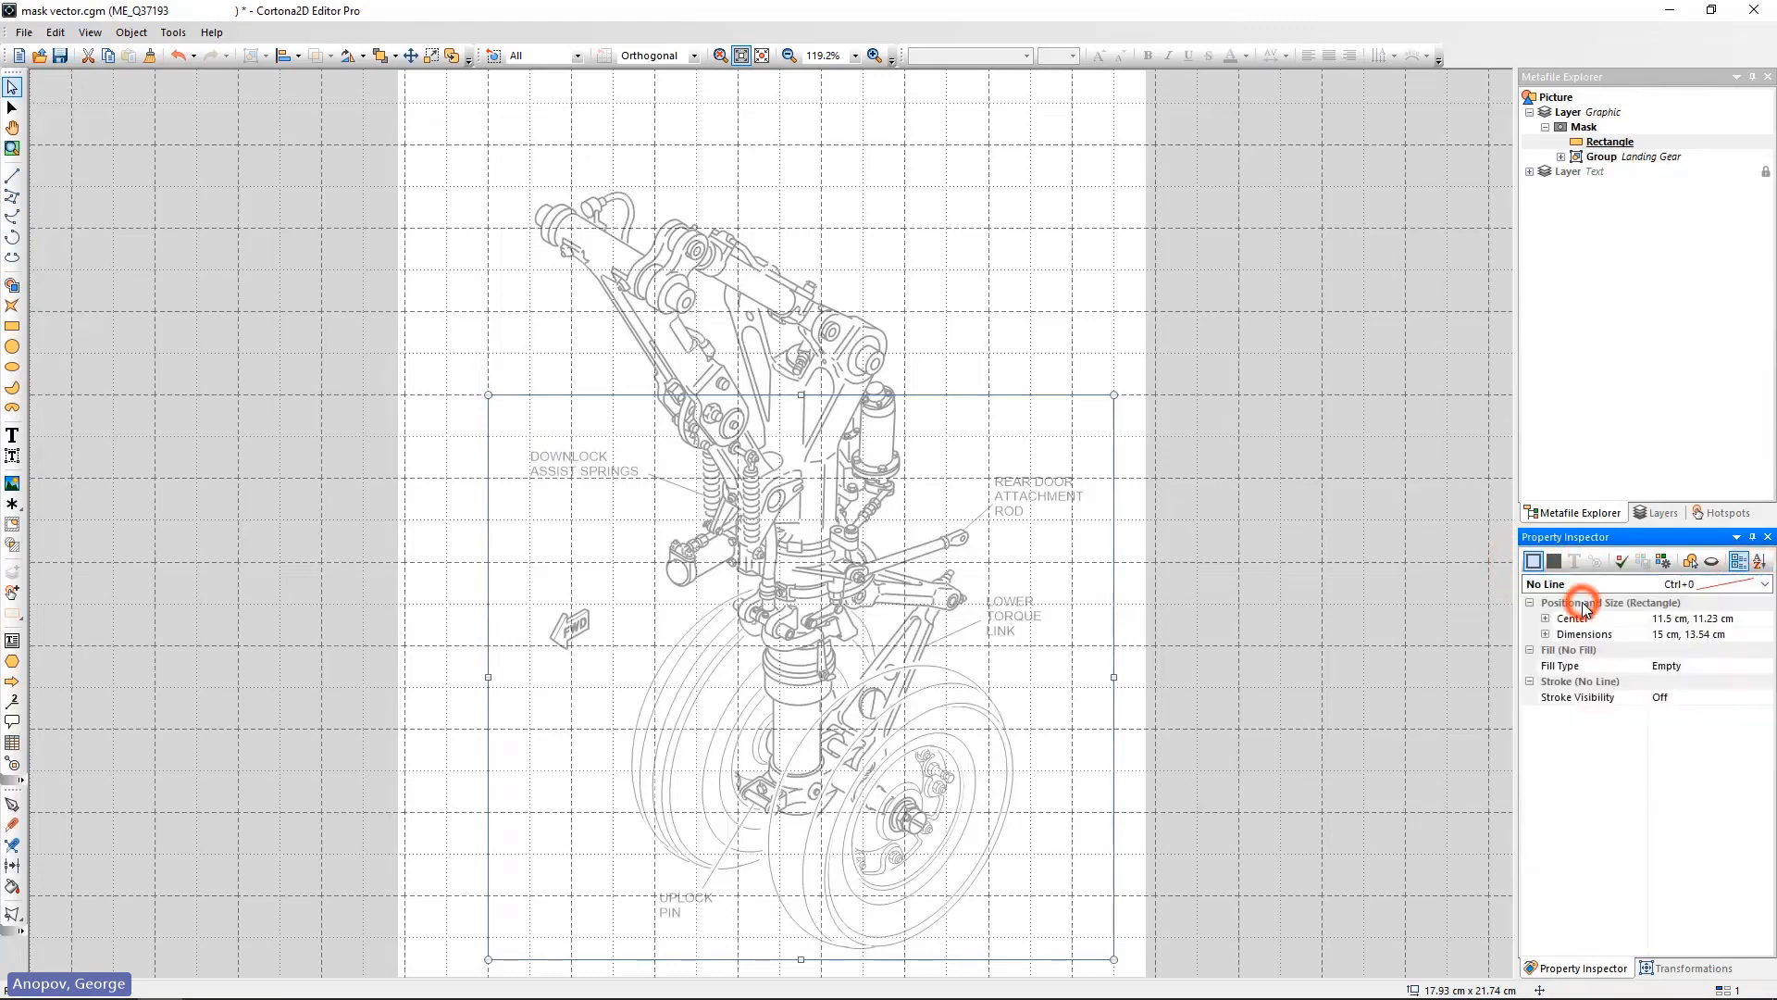
left_click(963, 274)
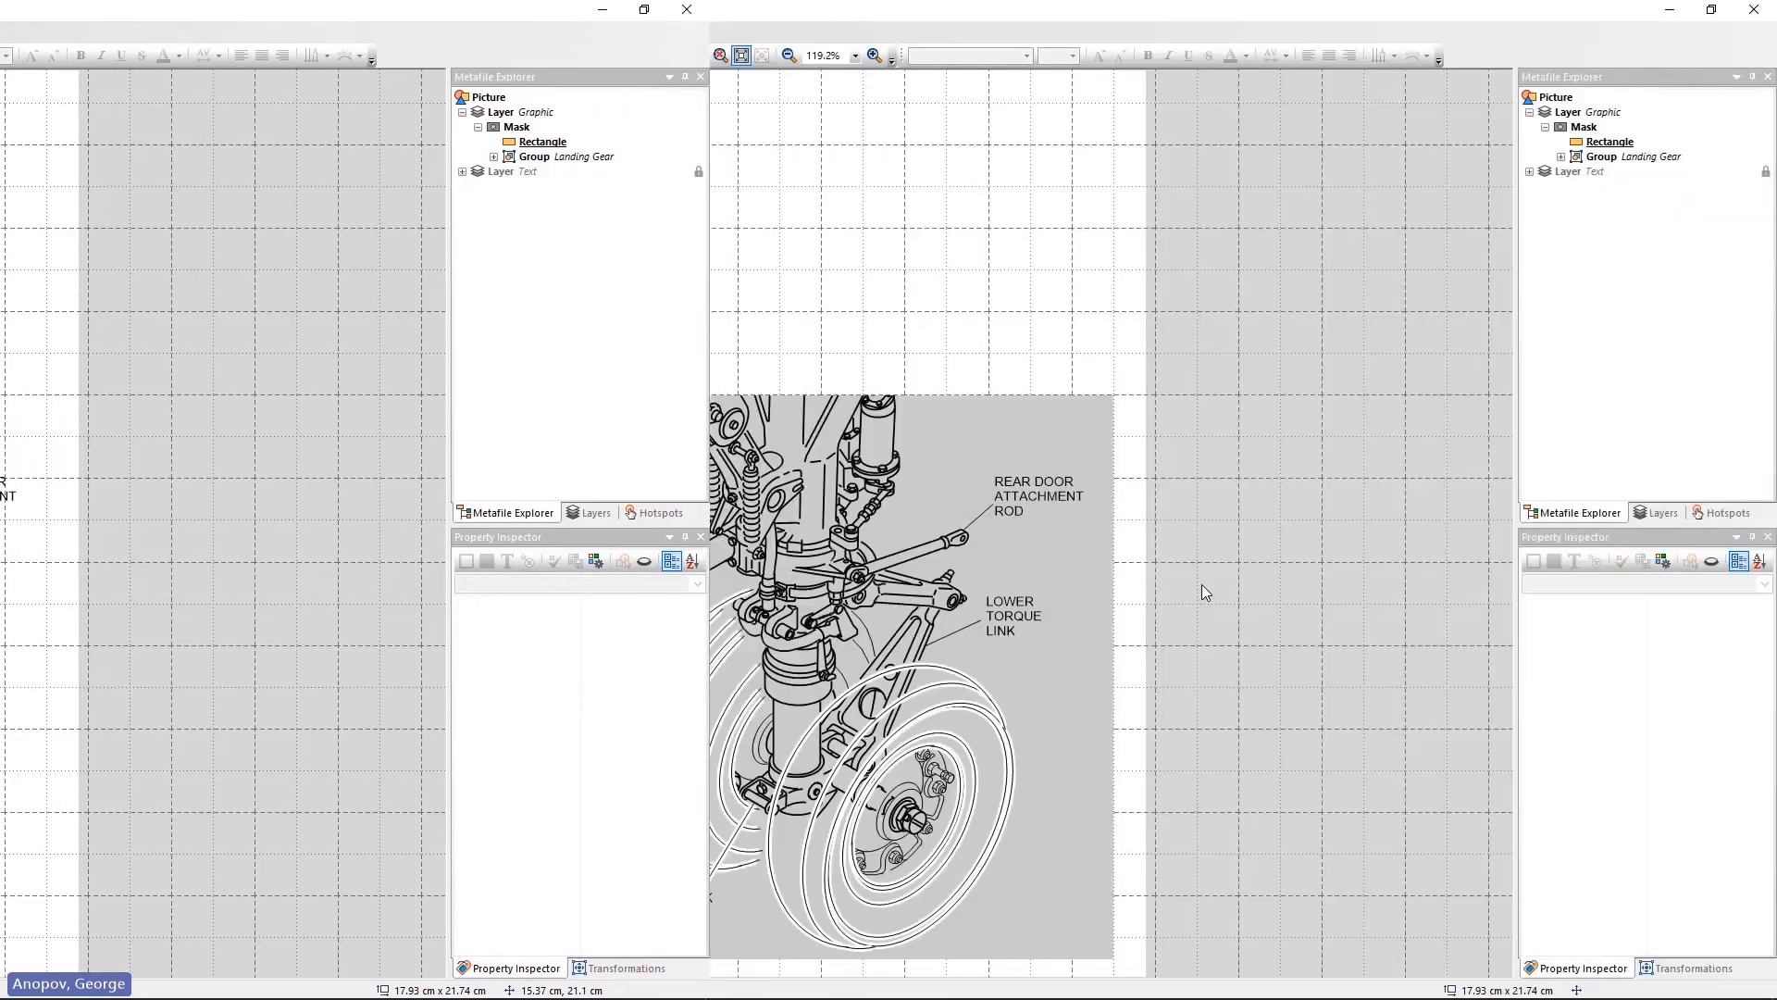
Move the whole mask slightly left and down on the page, and delete the rectangle from the mask.
left_click(972, 659)
left_click_drag(1060, 542, 893, 602)
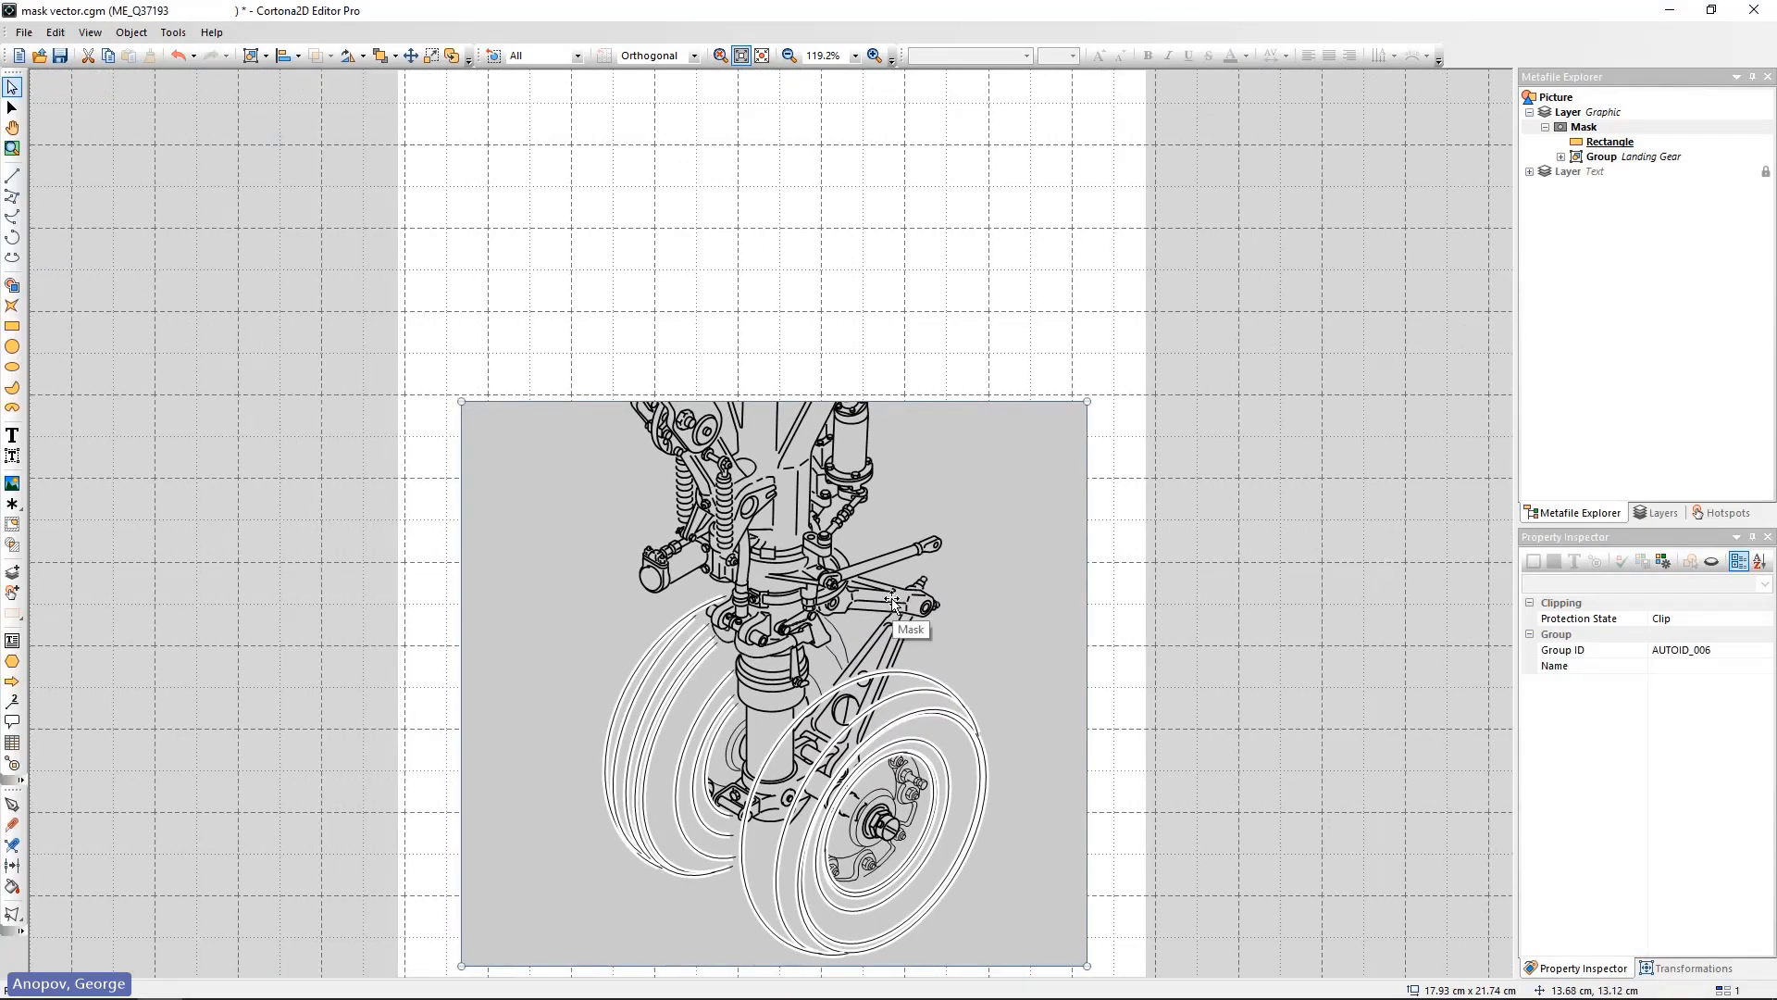
key("Delete")
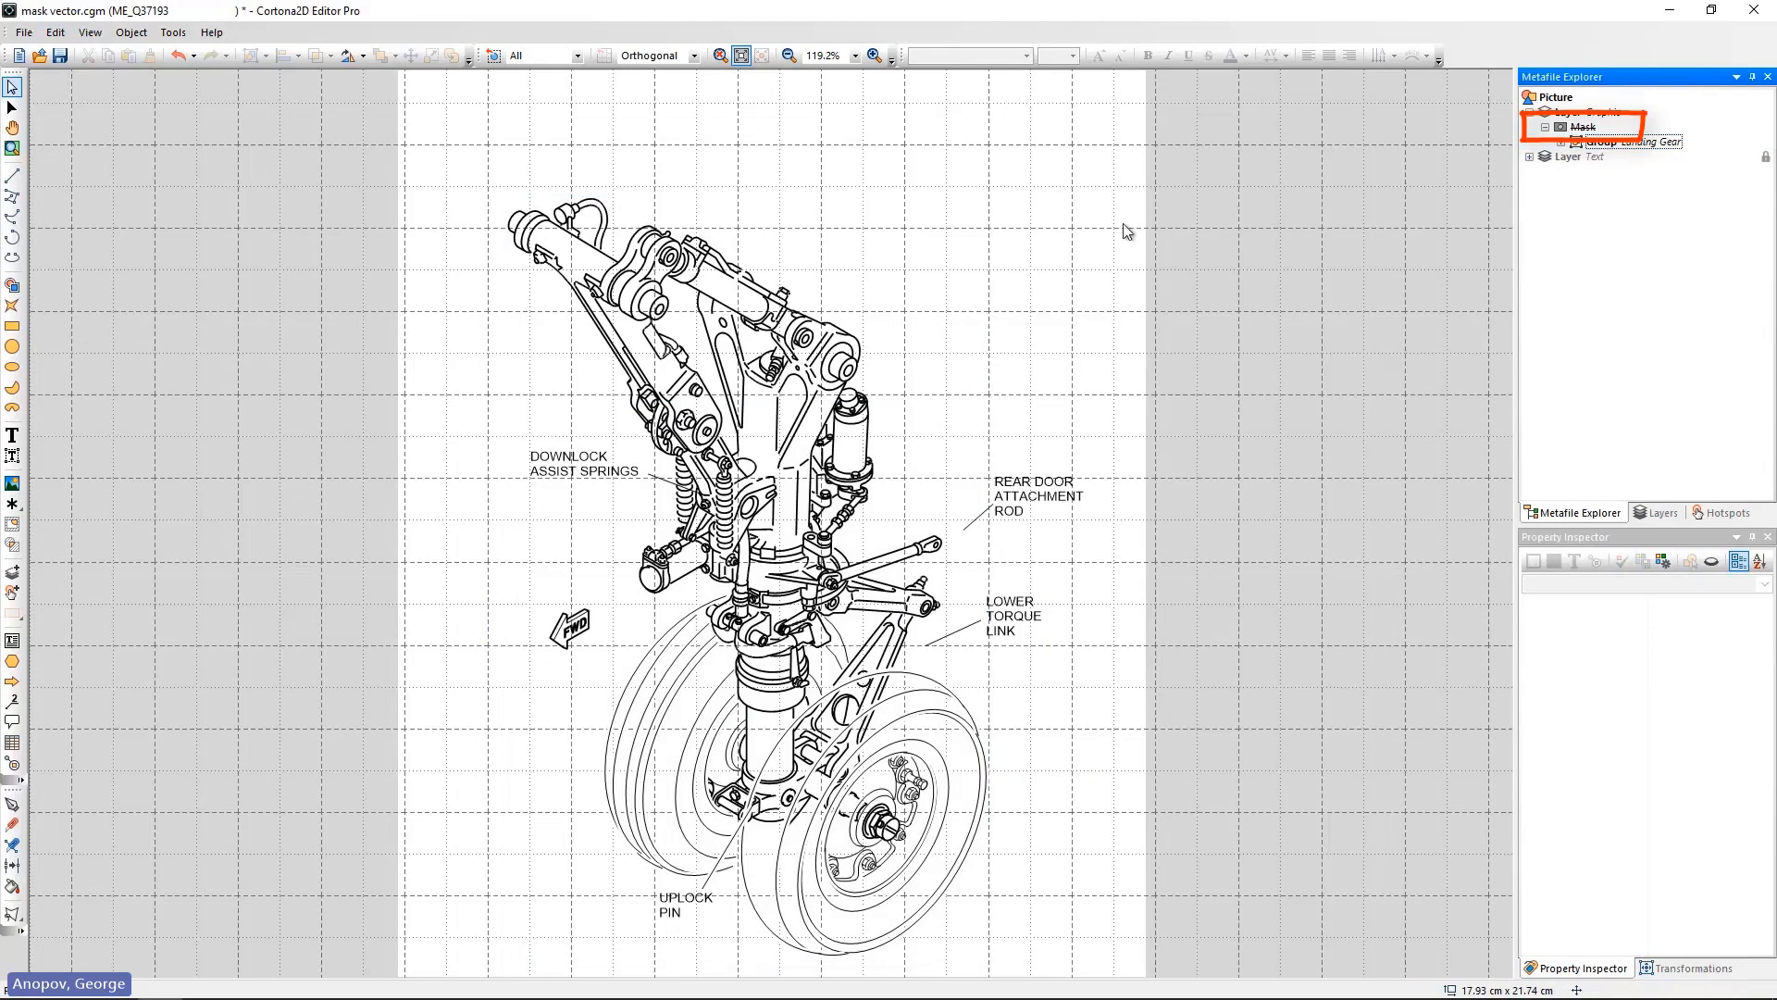
Draw a circle about 9.64 cm in diameter over the wheels, centred at about 9.7 cm, 9.35 cm.
left_click(13, 349)
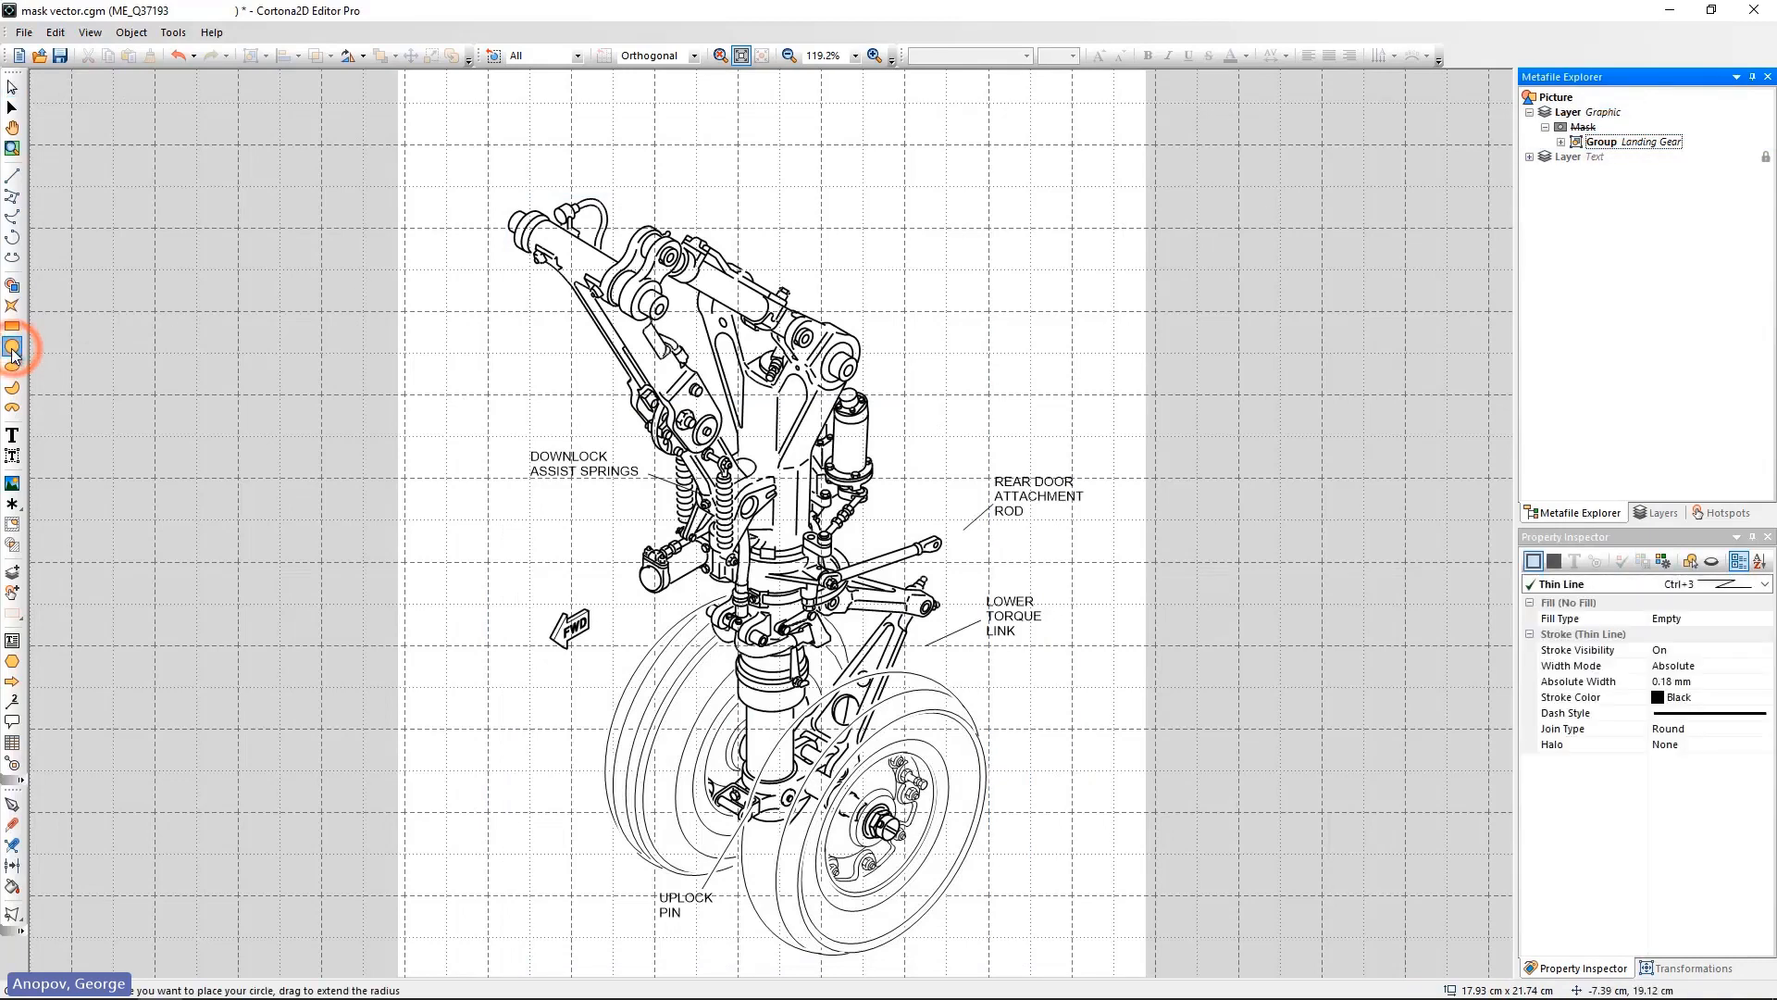
left_click_drag(725, 756, 760, 556)
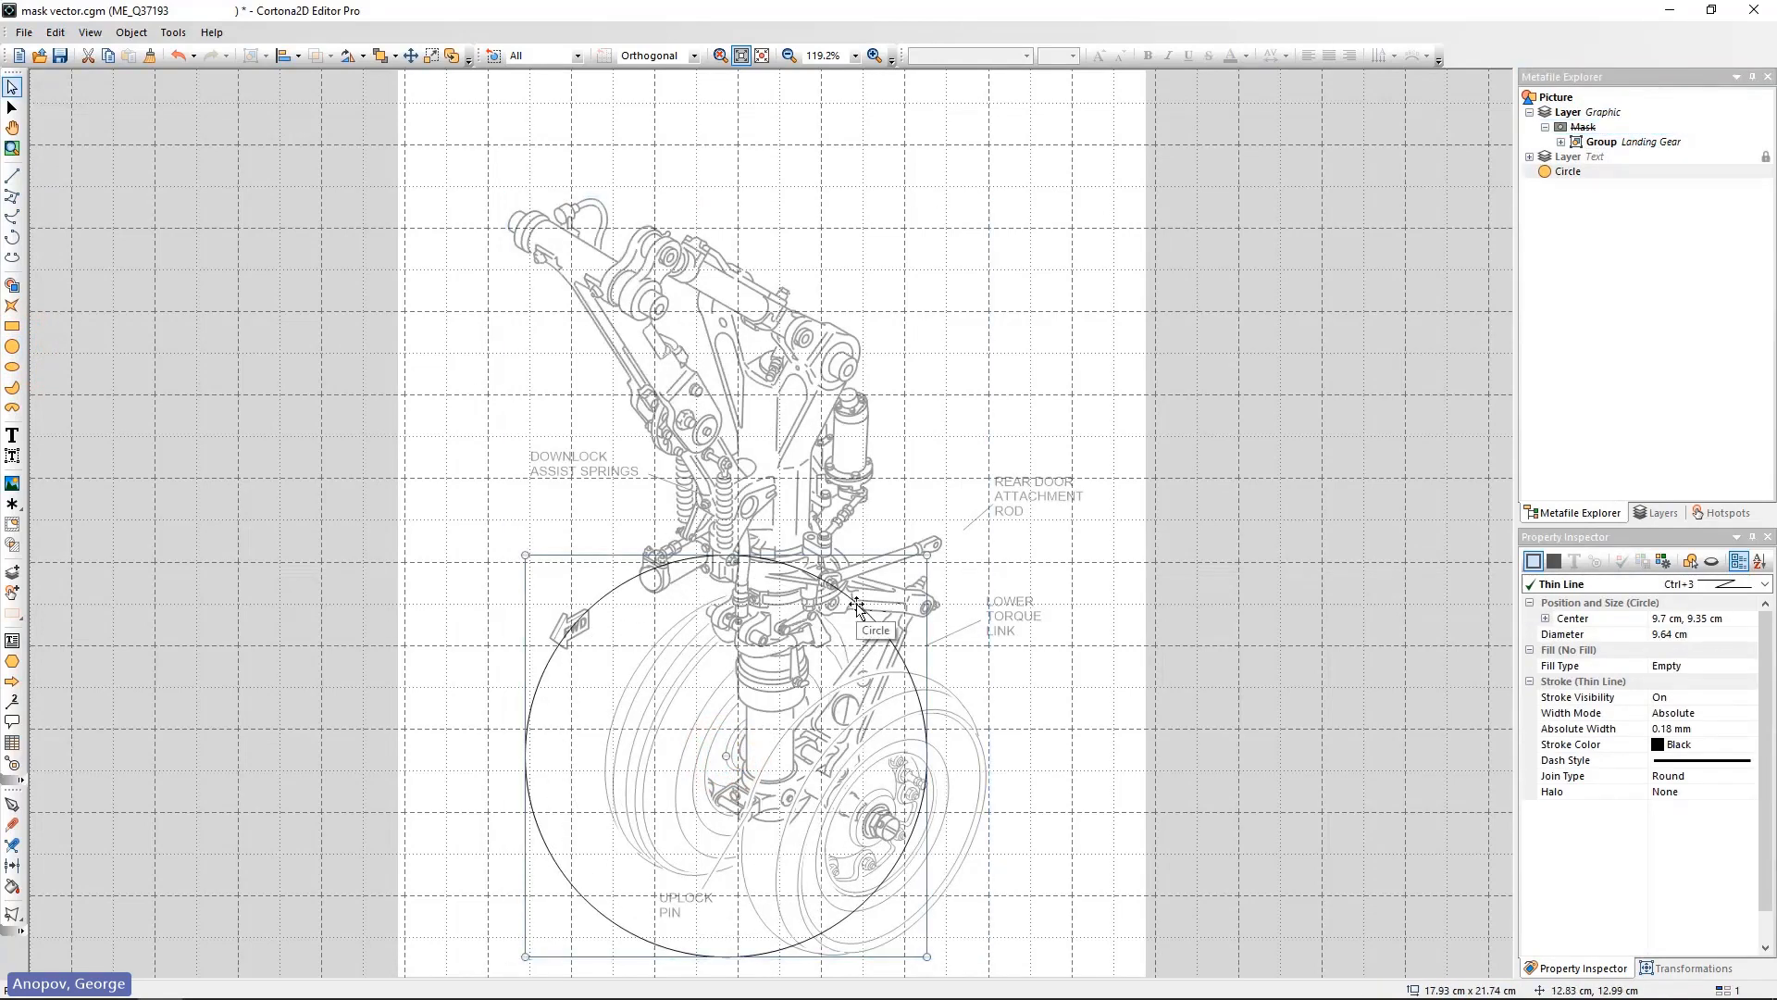
Move the circle up and right to a centre of about 11.18 cm, 12 cm, and place it inside the mask as its clipping shape.
left_click_drag(858, 607, 920, 495)
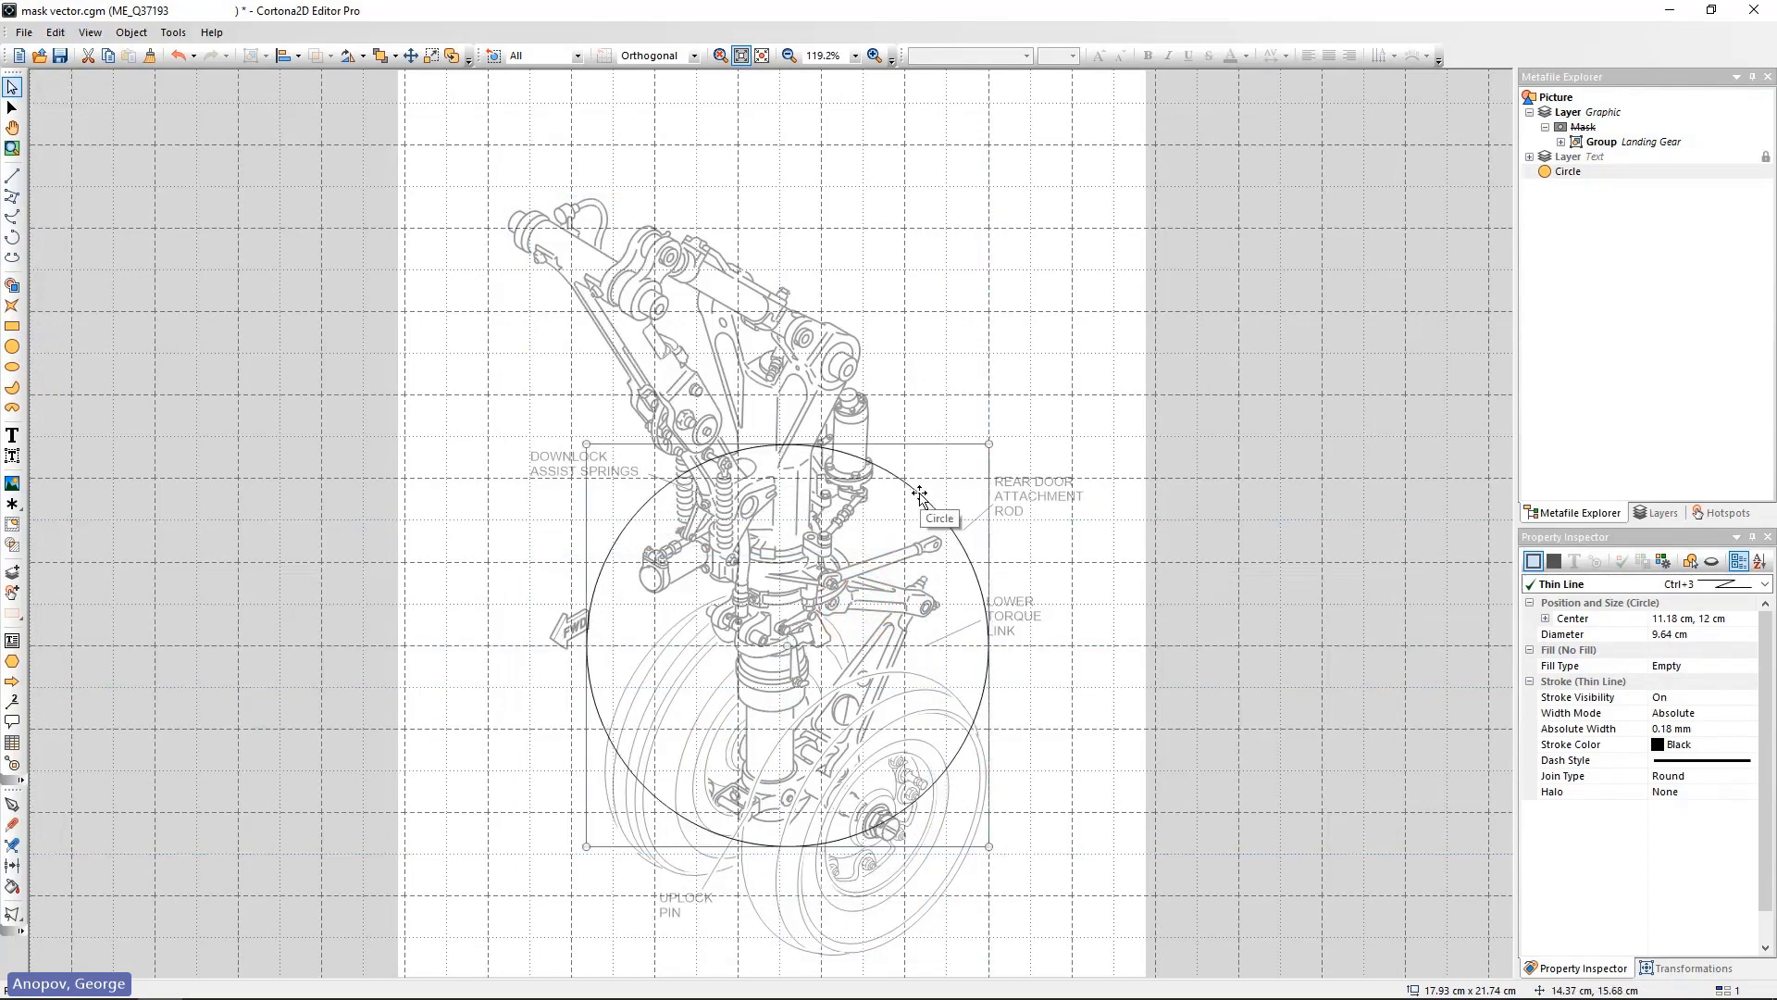
left_click_drag(1588, 171, 1584, 130)
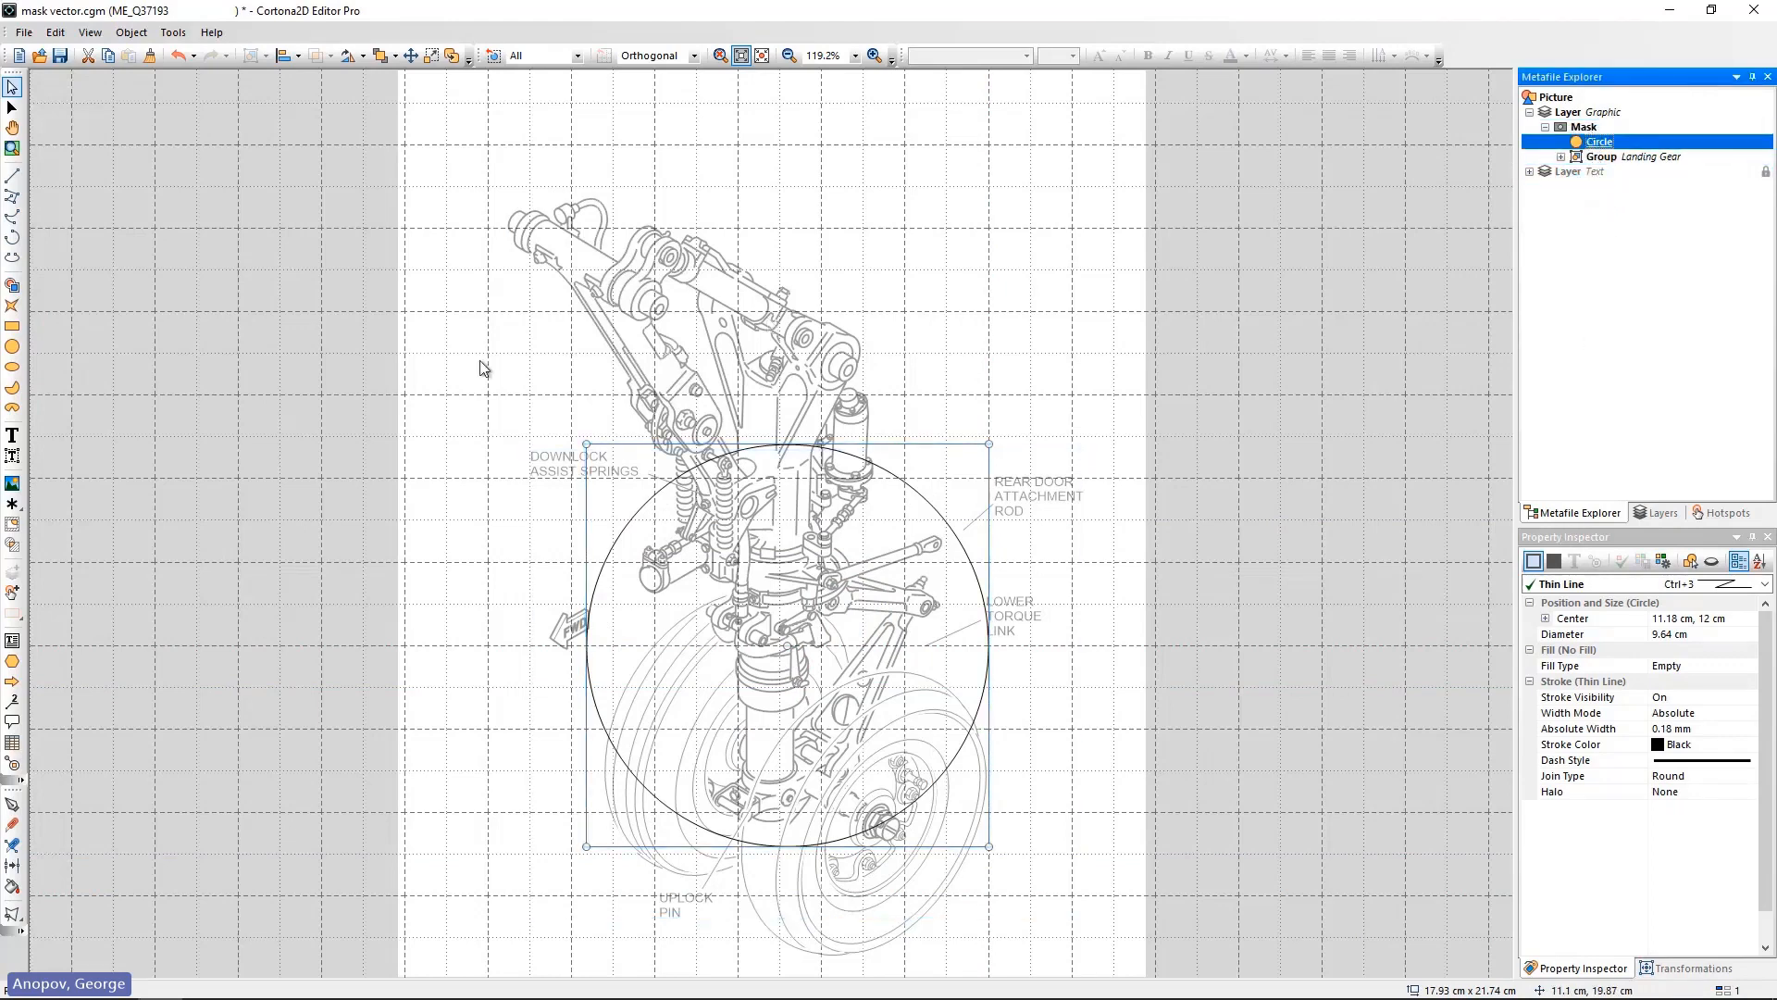
Draw a second mask circle about 4.02 cm in diameter, centred at about 7.99 cm, 19.07 cm, and combine both circles into one figure.
left_click(20, 349)
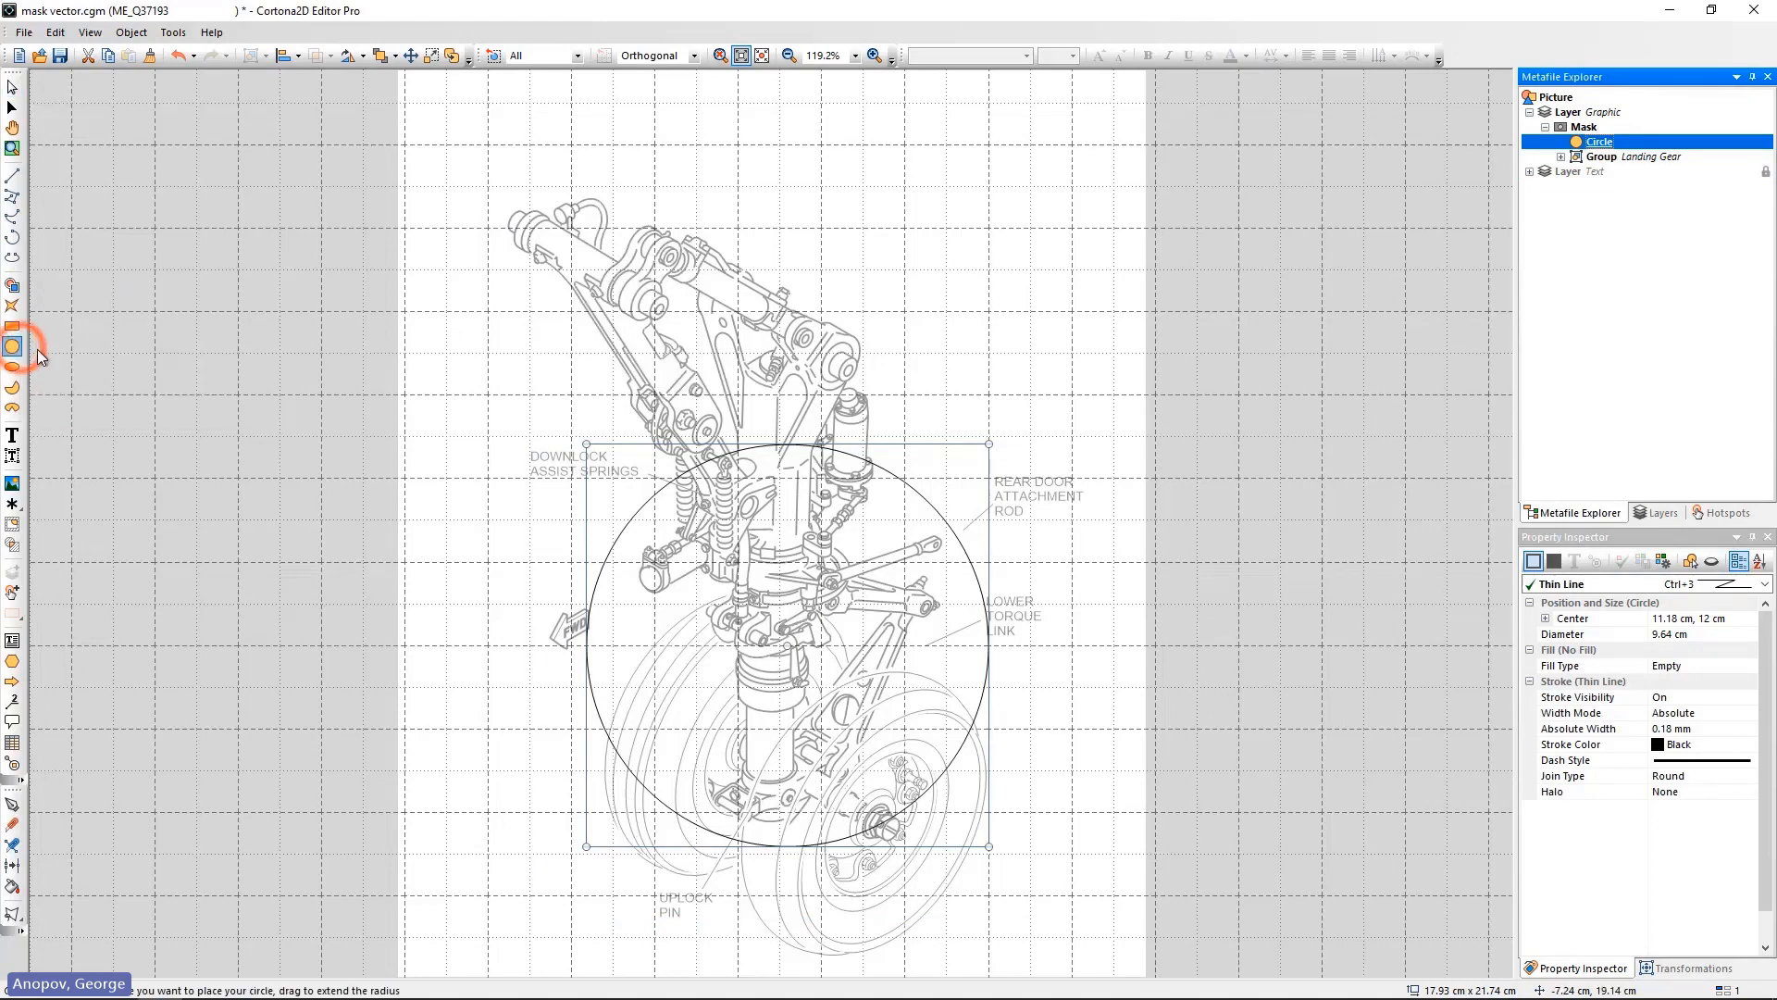
left_click_drag(653, 349, 690, 275)
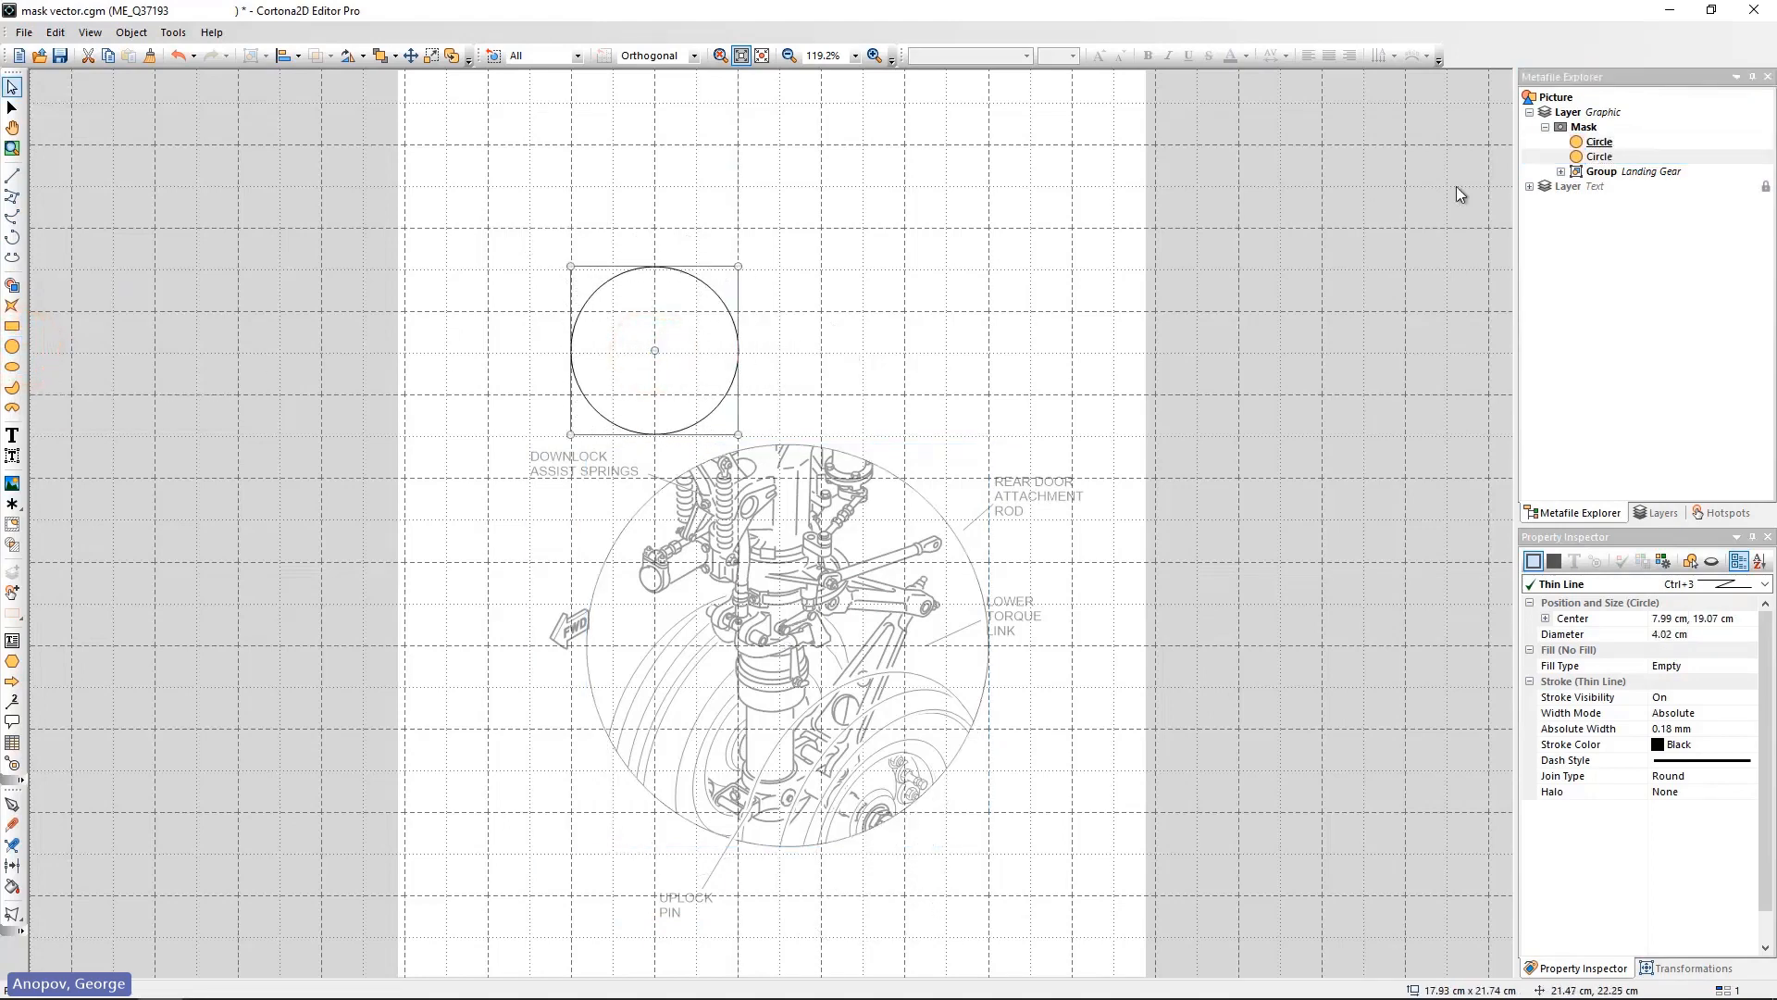
left_click(1611, 141)
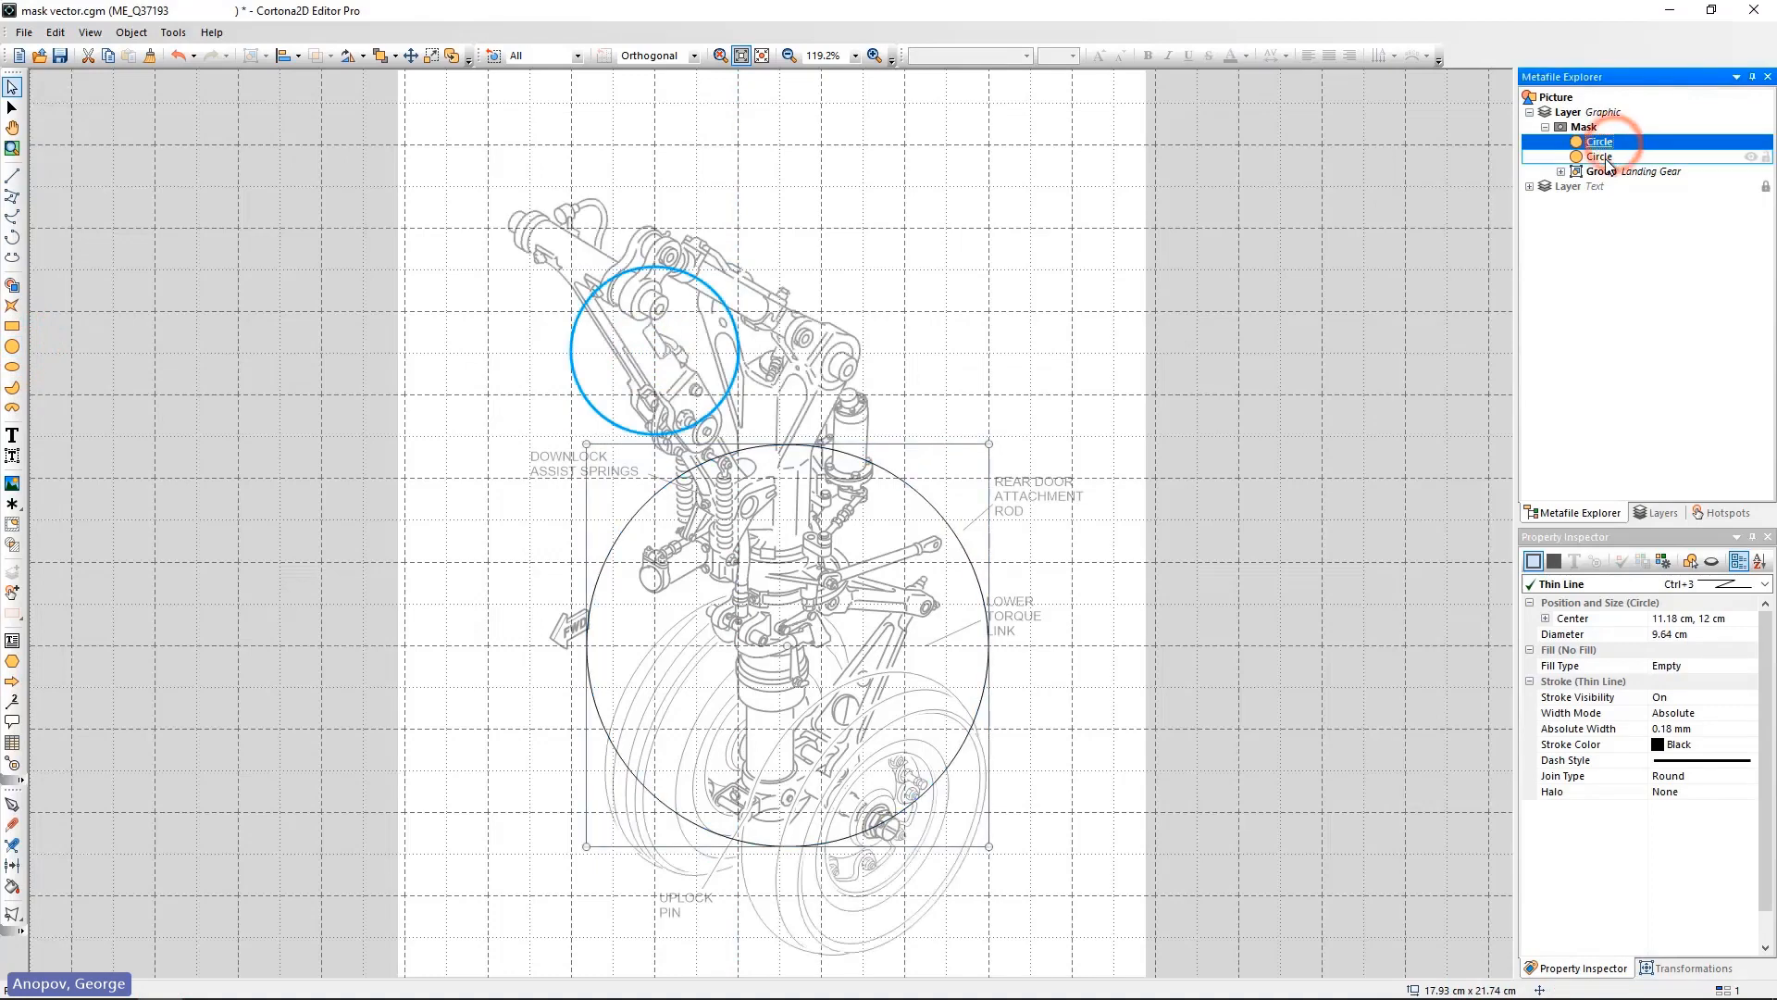
left_click(1608, 159, "shift")
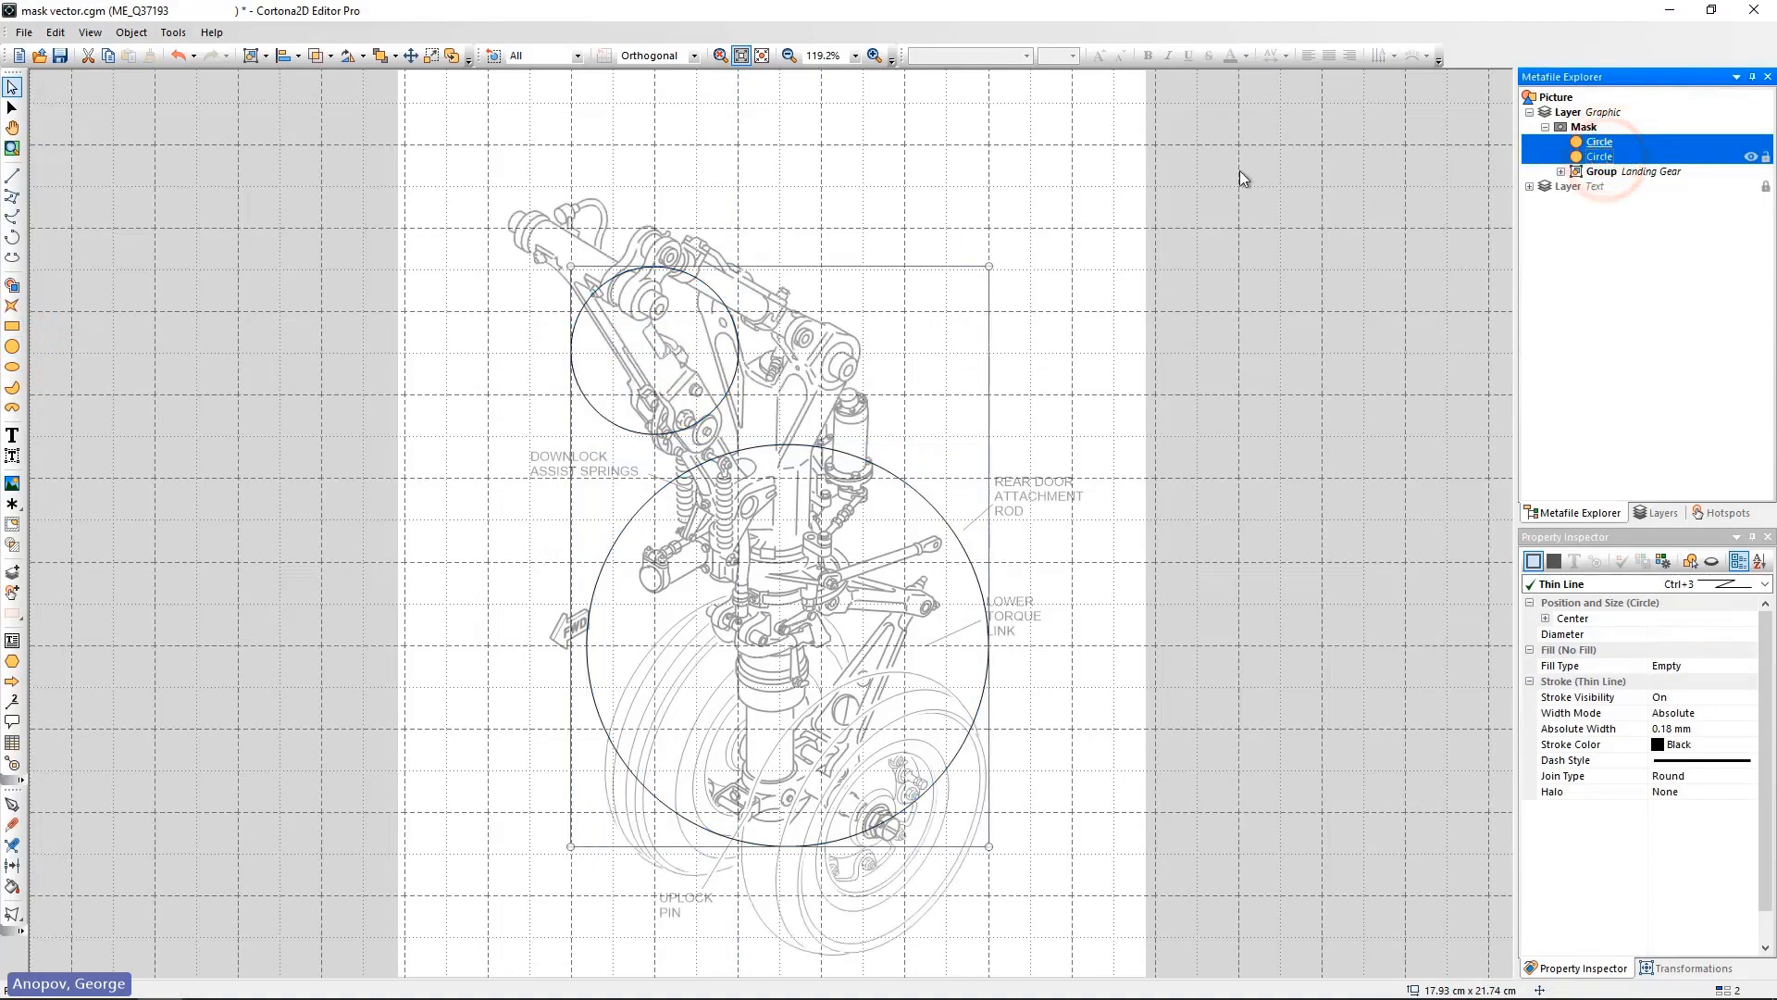
left_click(14, 293)
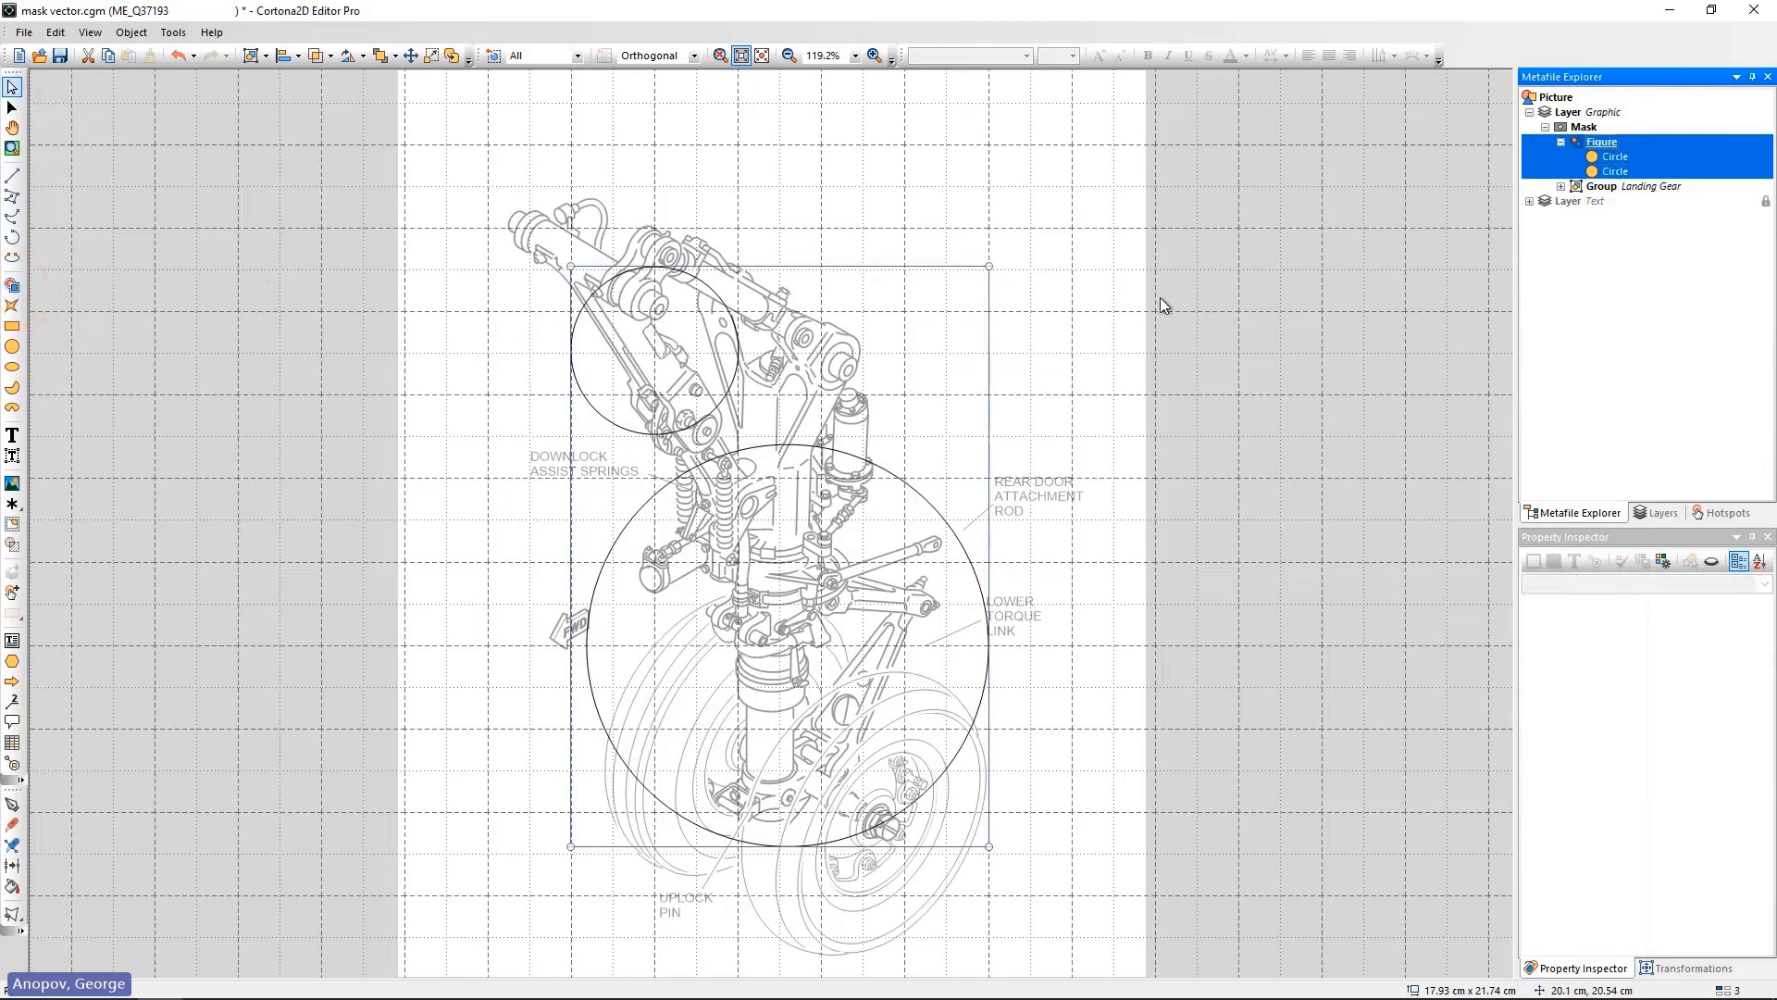
Move the Landing Gear group up and slightly left within the two-circle mask, and select the mask.
left_click(1584, 128)
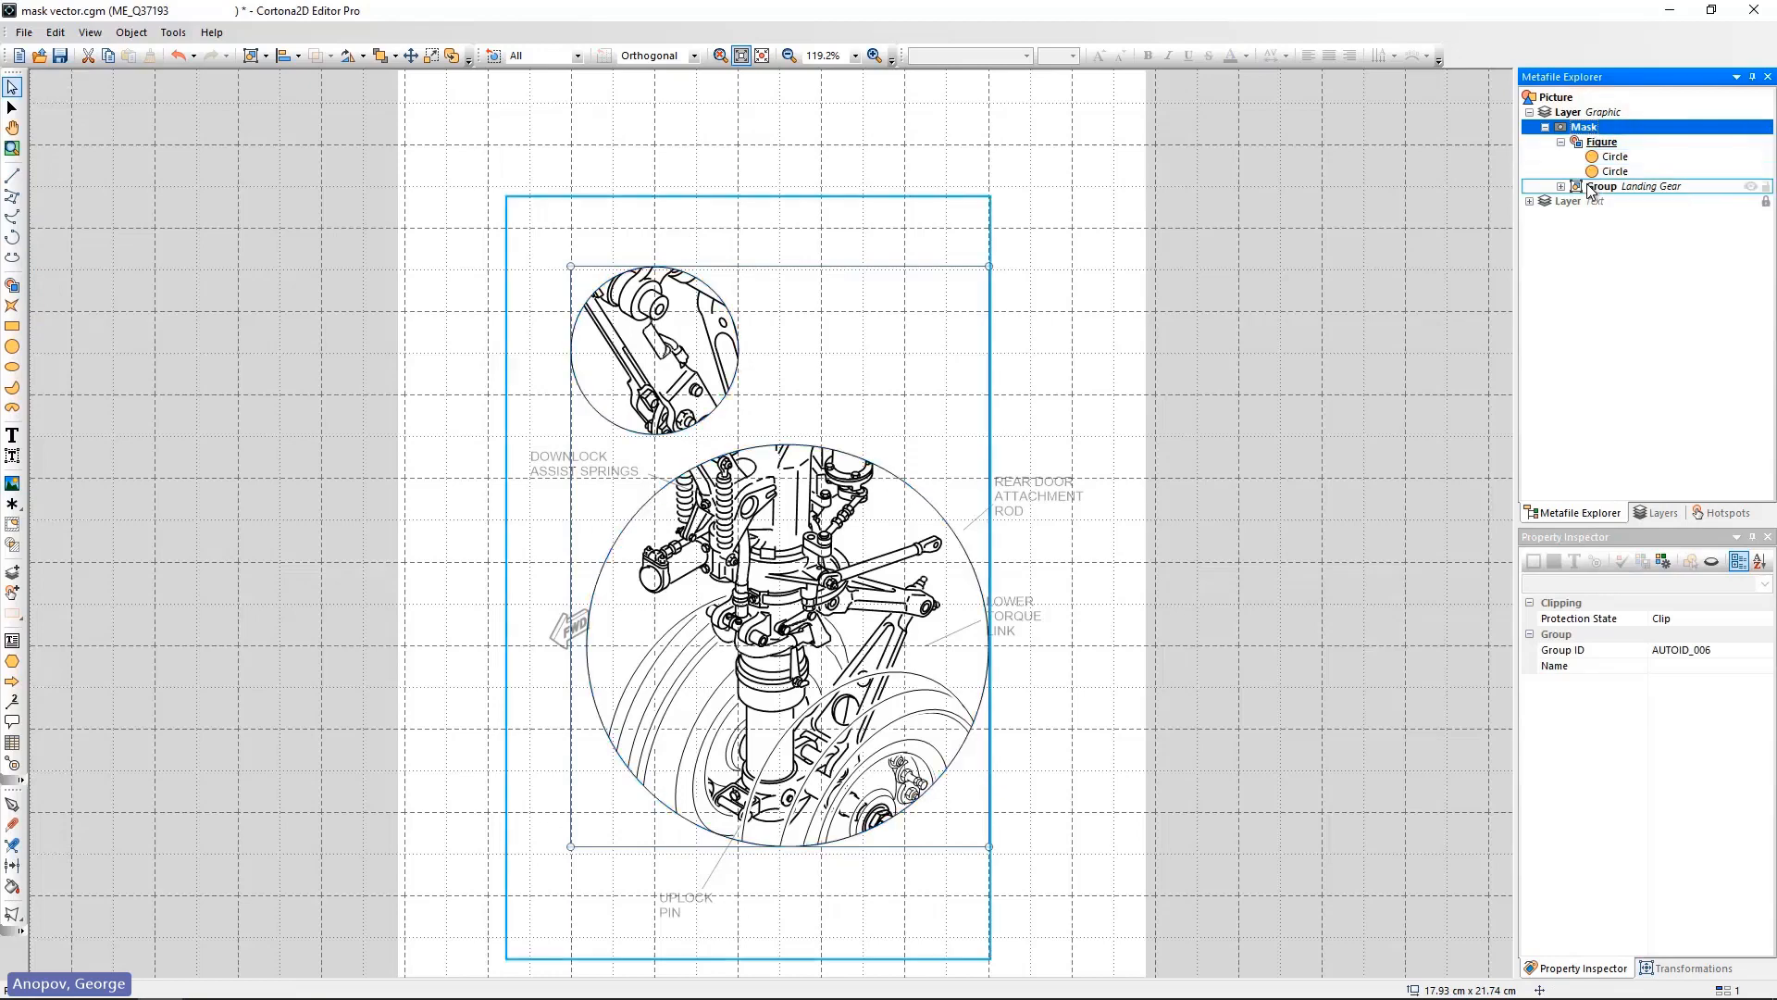
left_click(1588, 188)
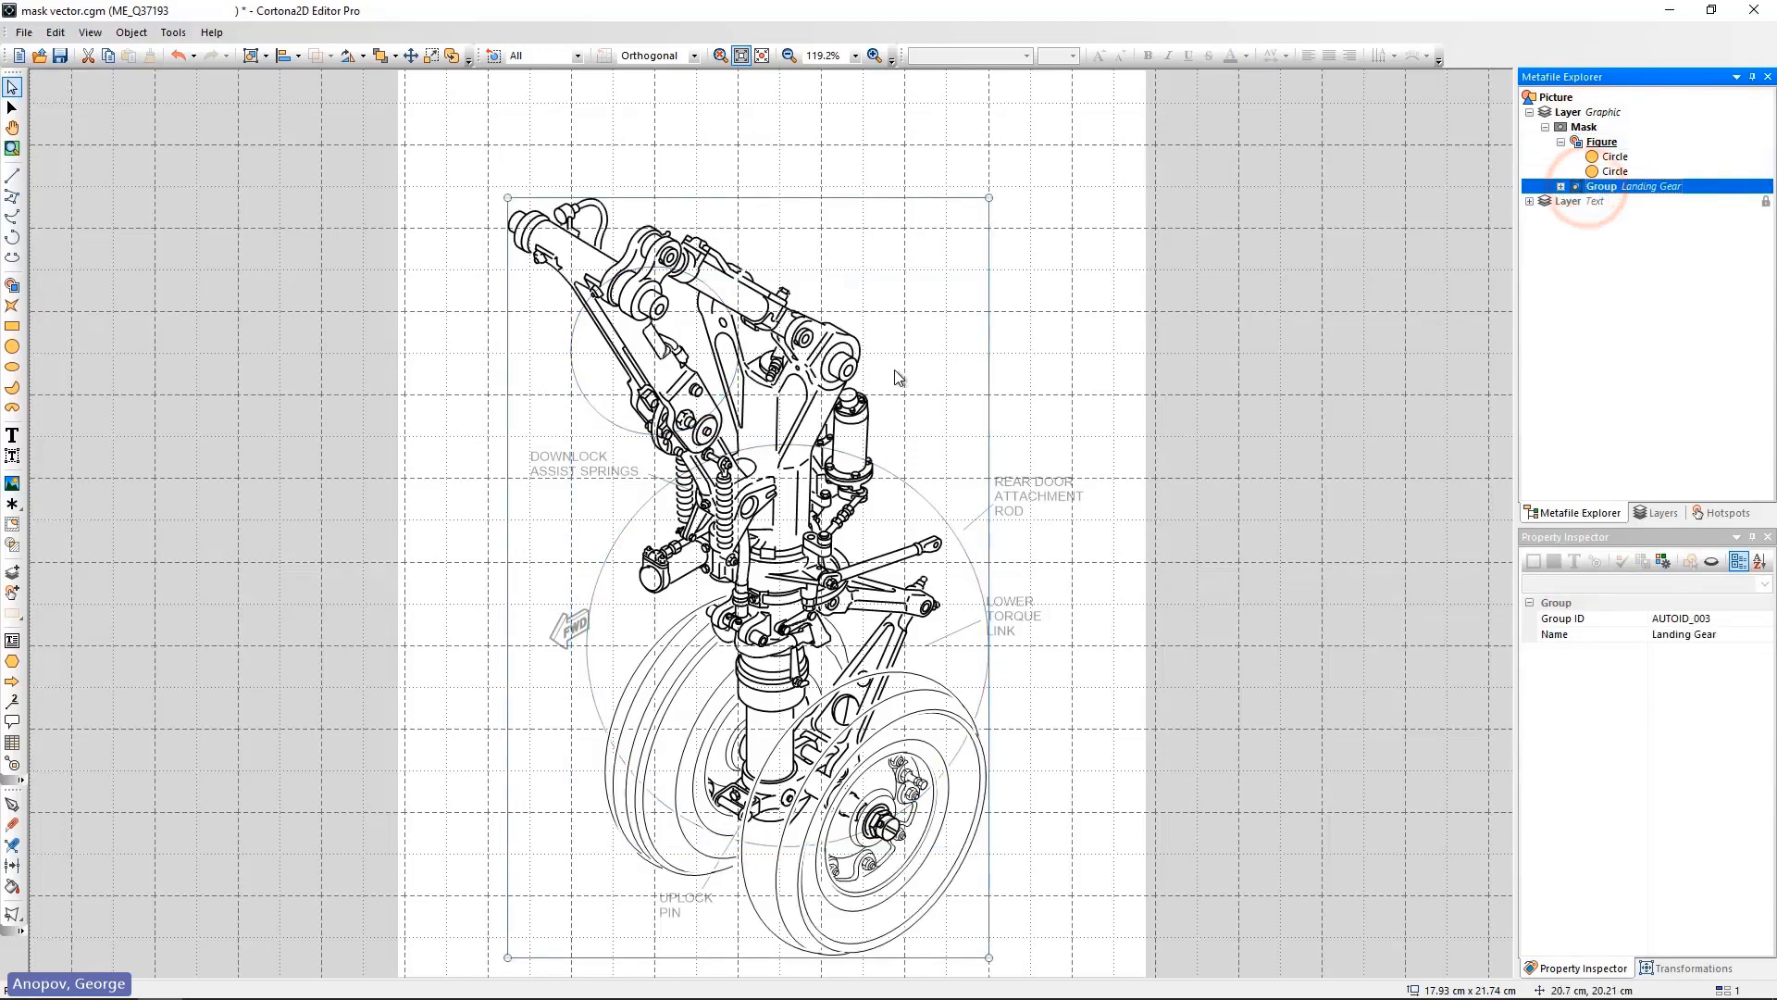
left_click_drag(806, 372, 779, 277)
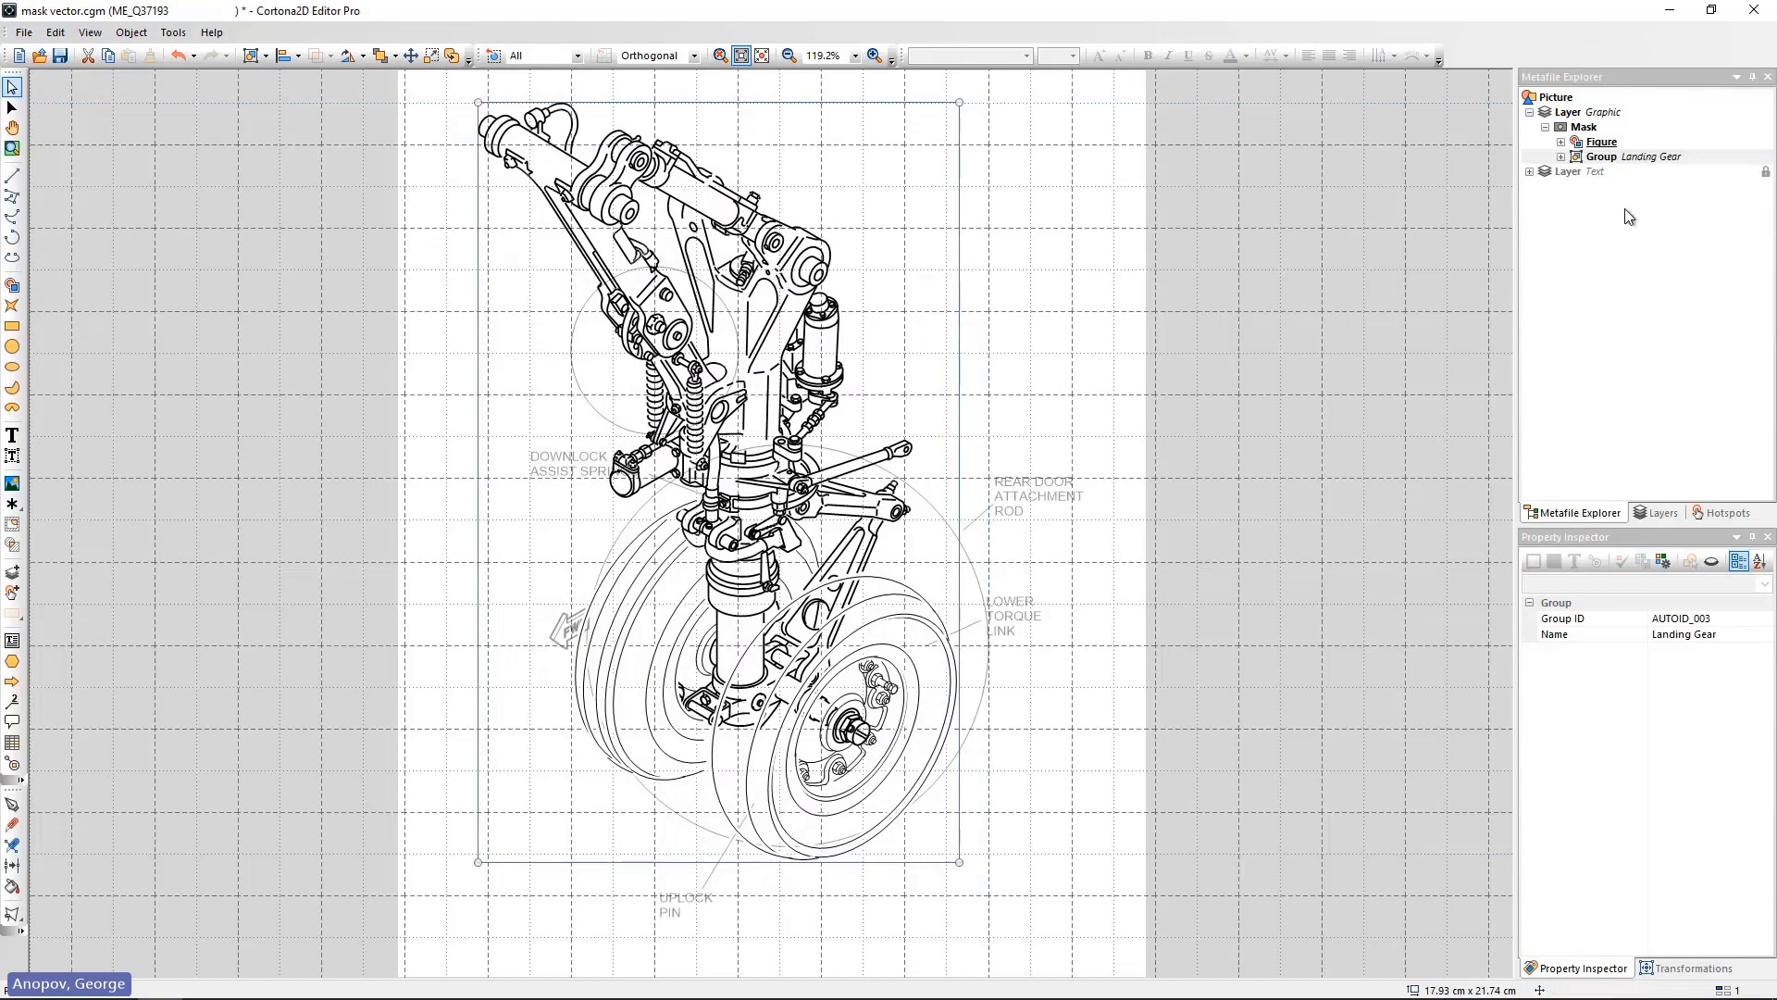
left_click(1592, 132)
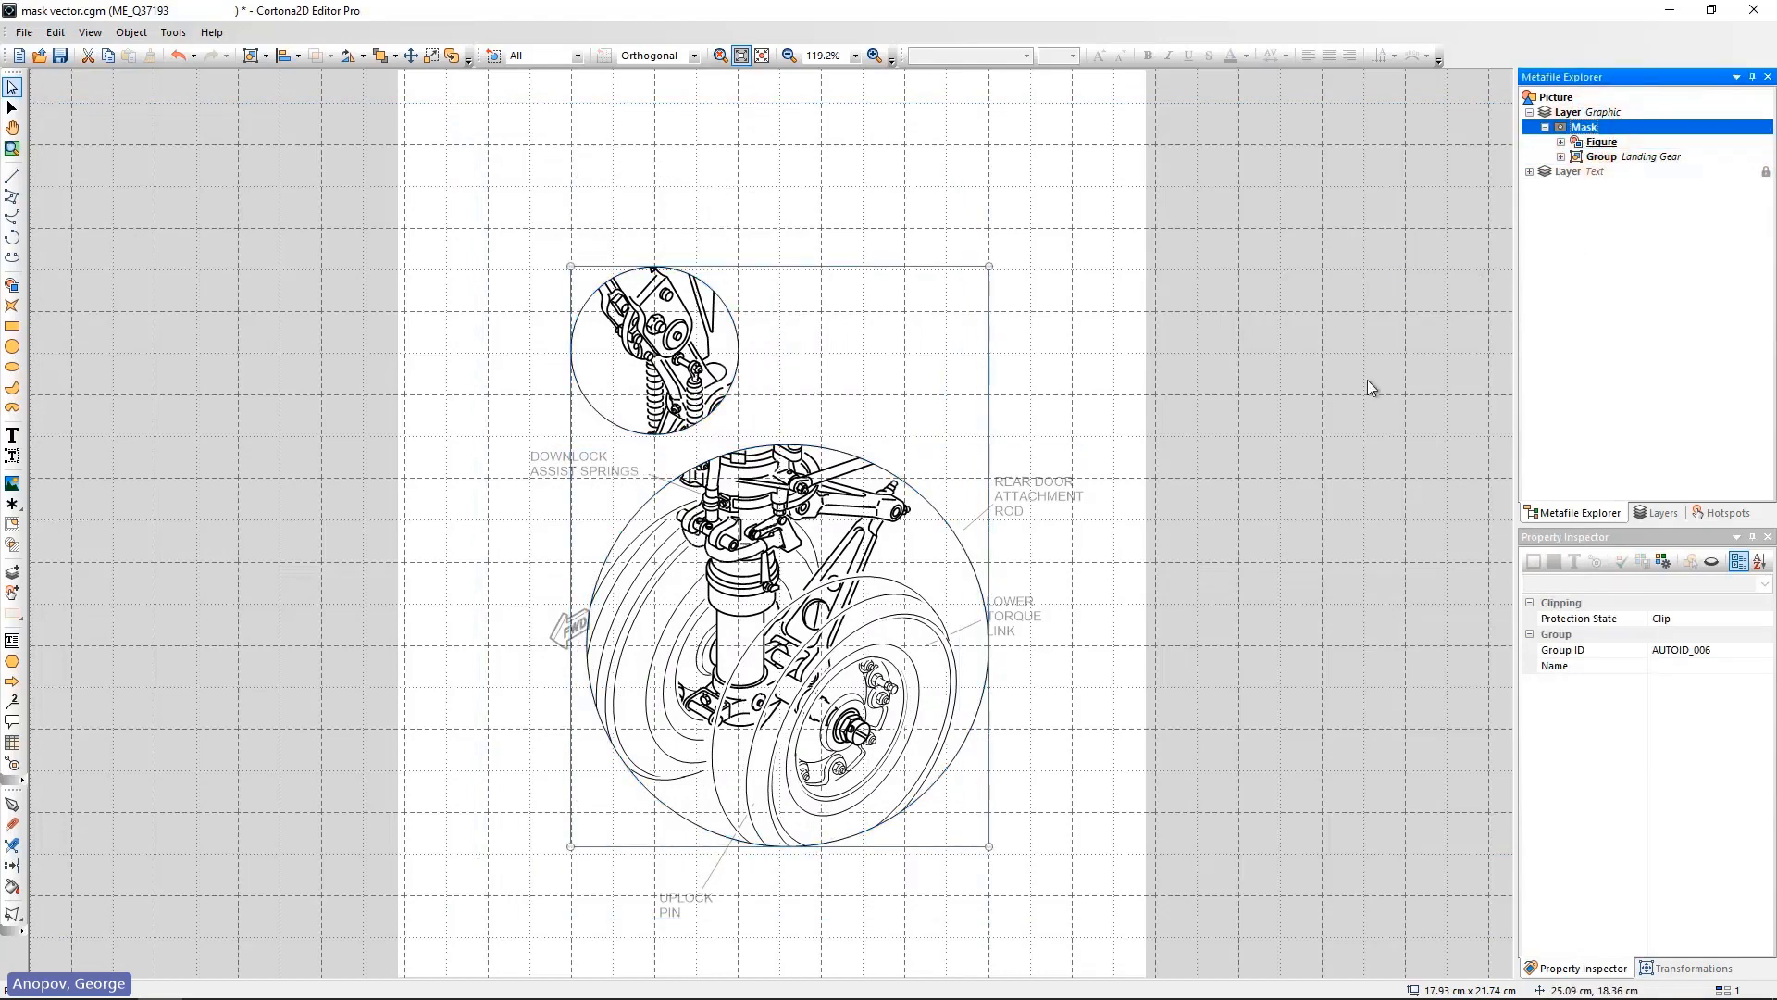
Release the mask so the figure and the Landing Gear group are separate objects, and clear the selection.
key("alt+Tab")
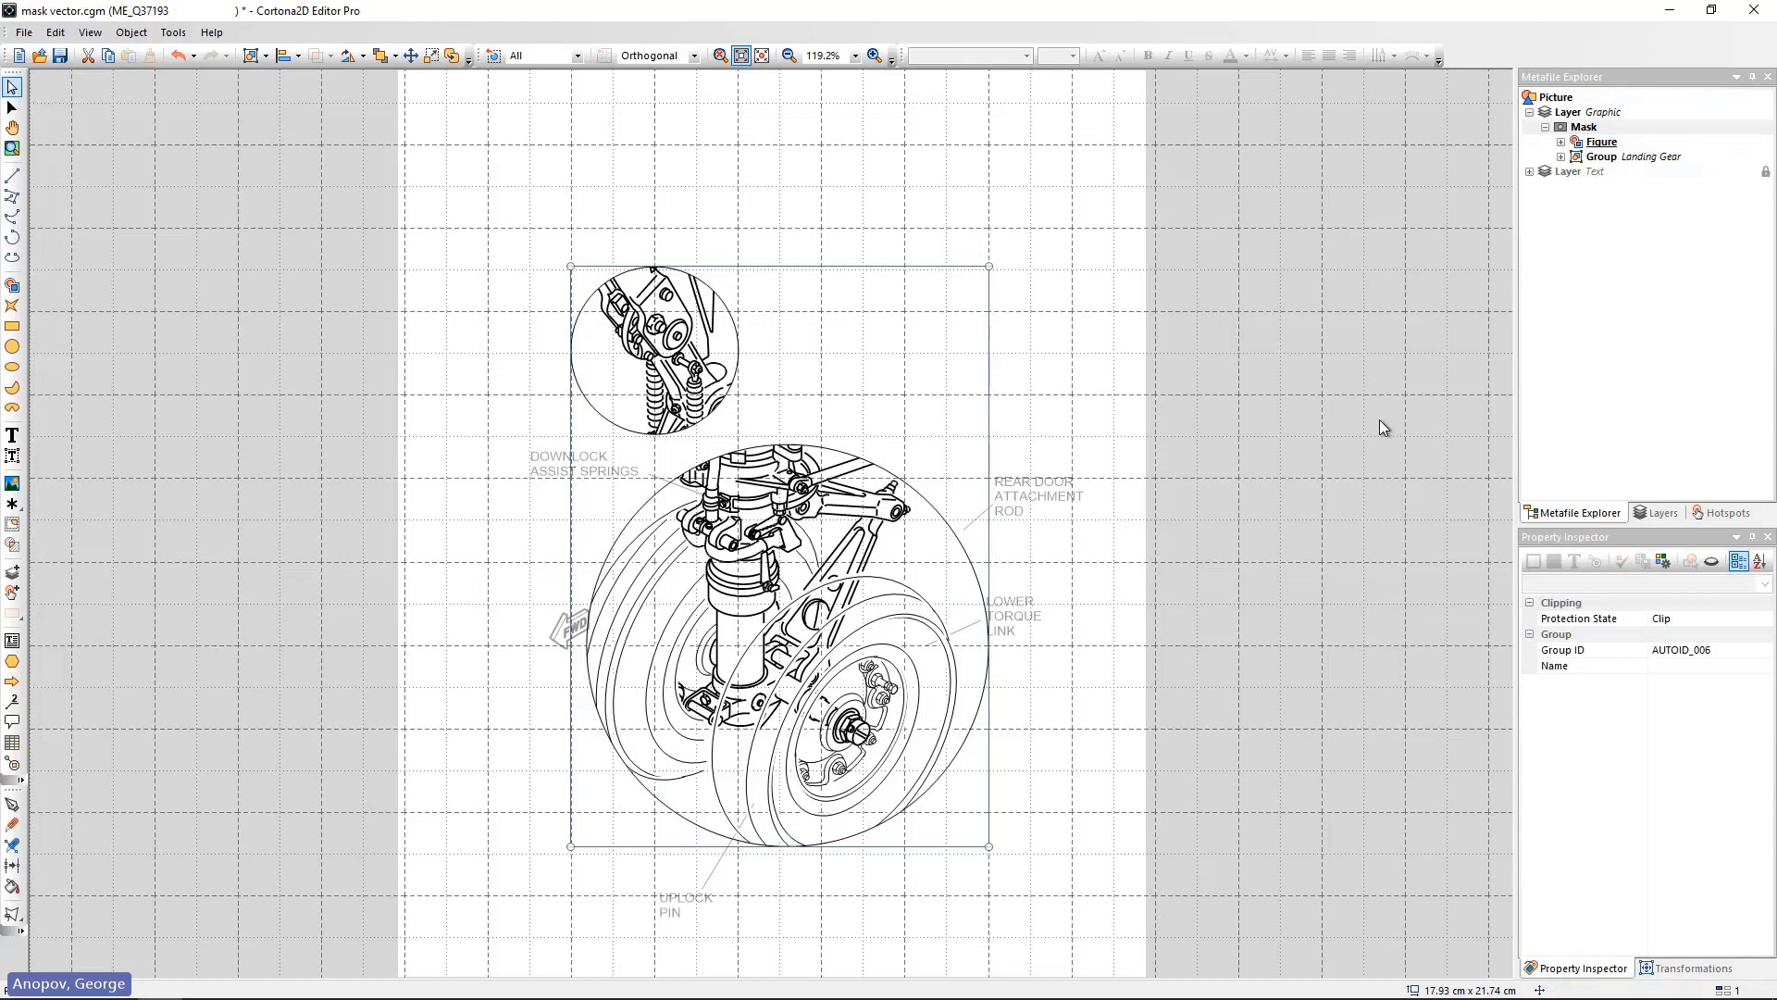
right_click(989, 413)
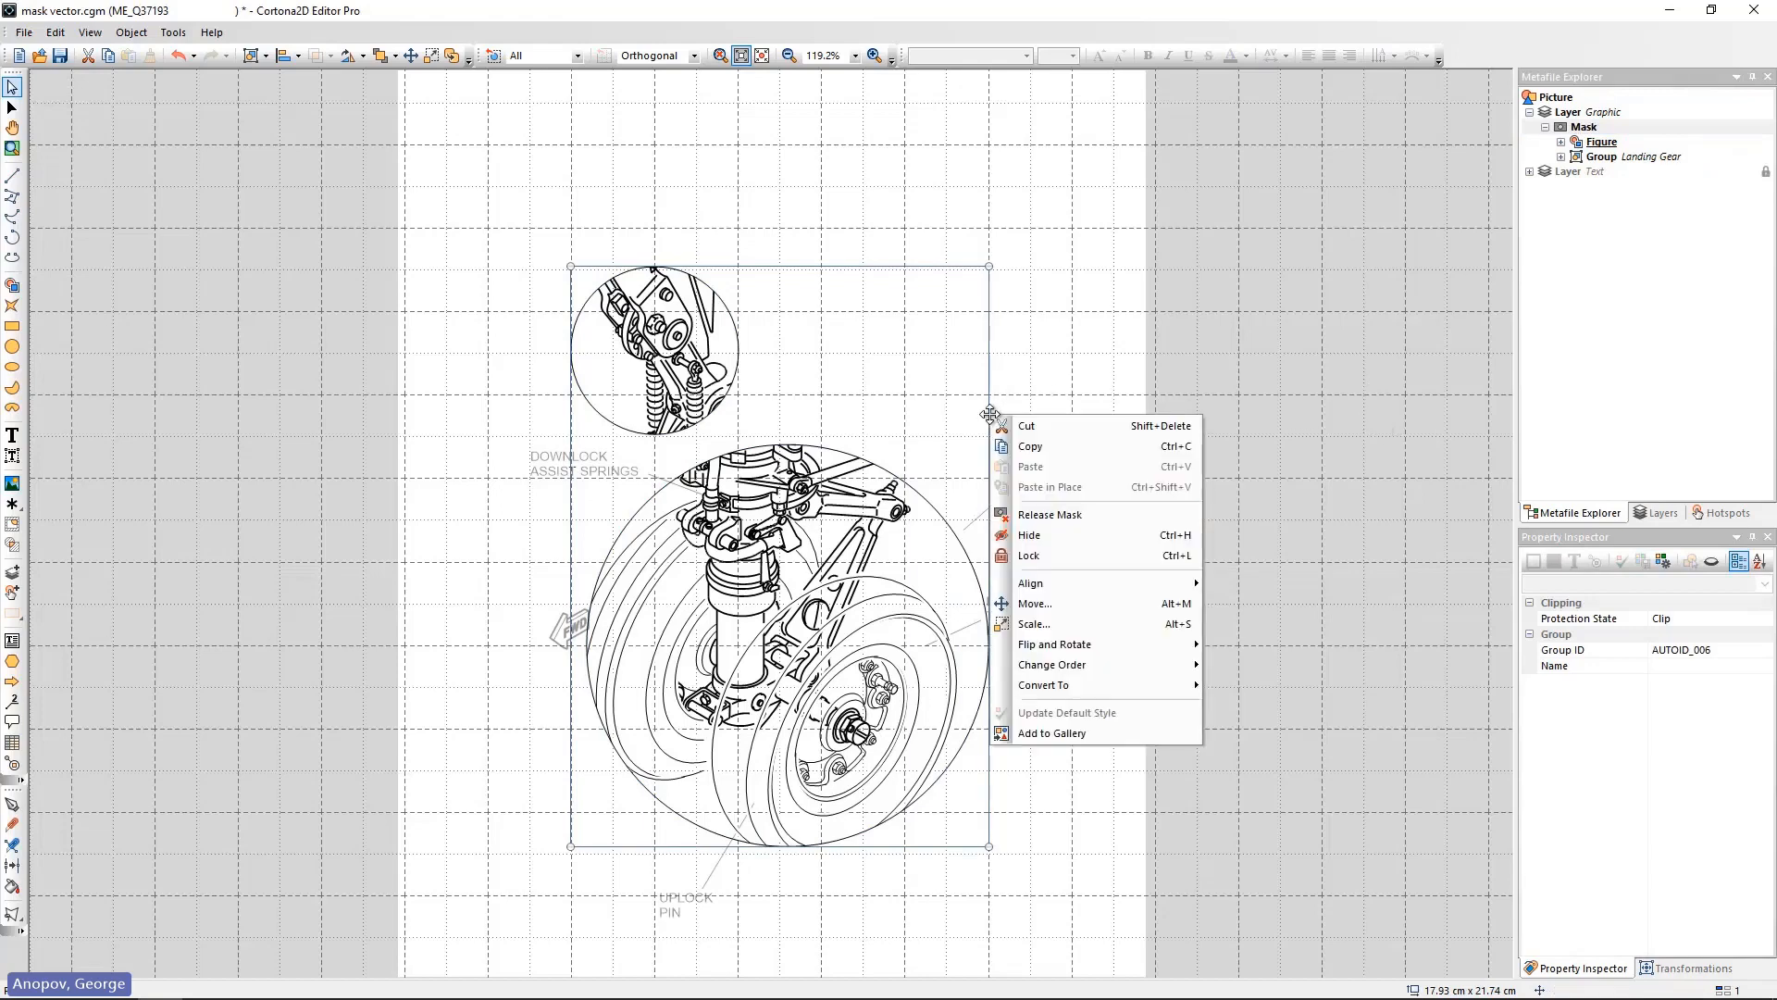
left_click(1030, 514)
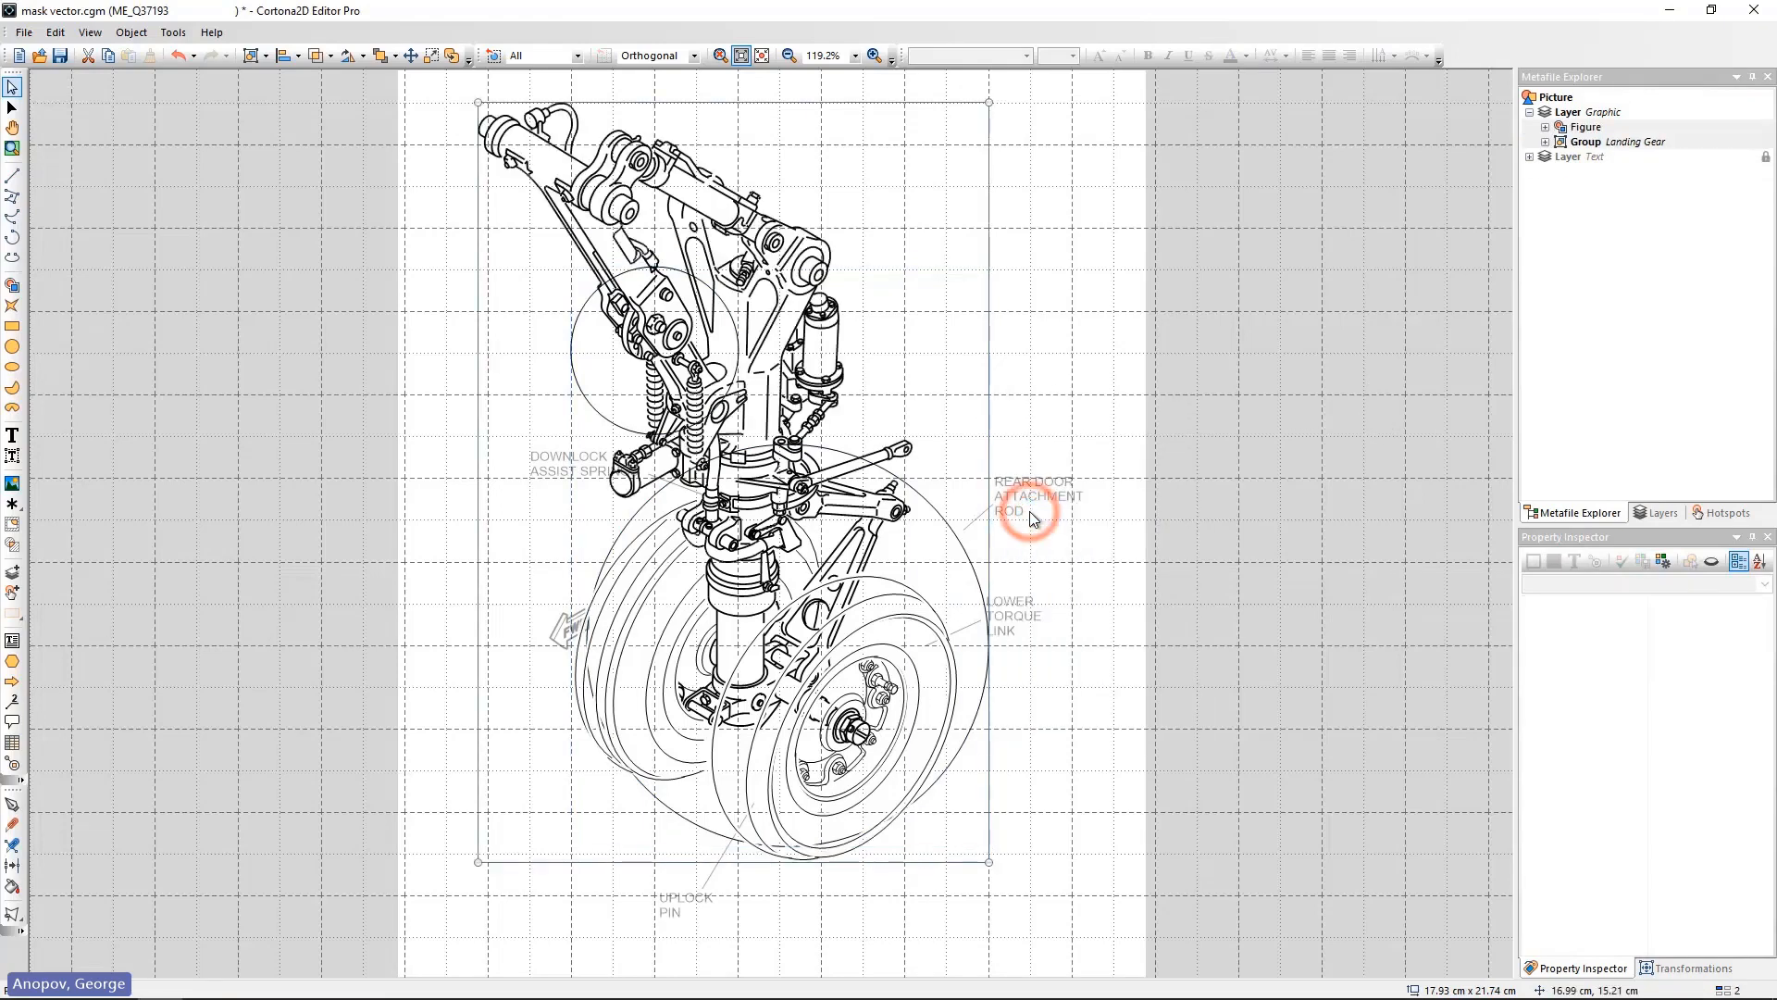
left_click(1266, 476)
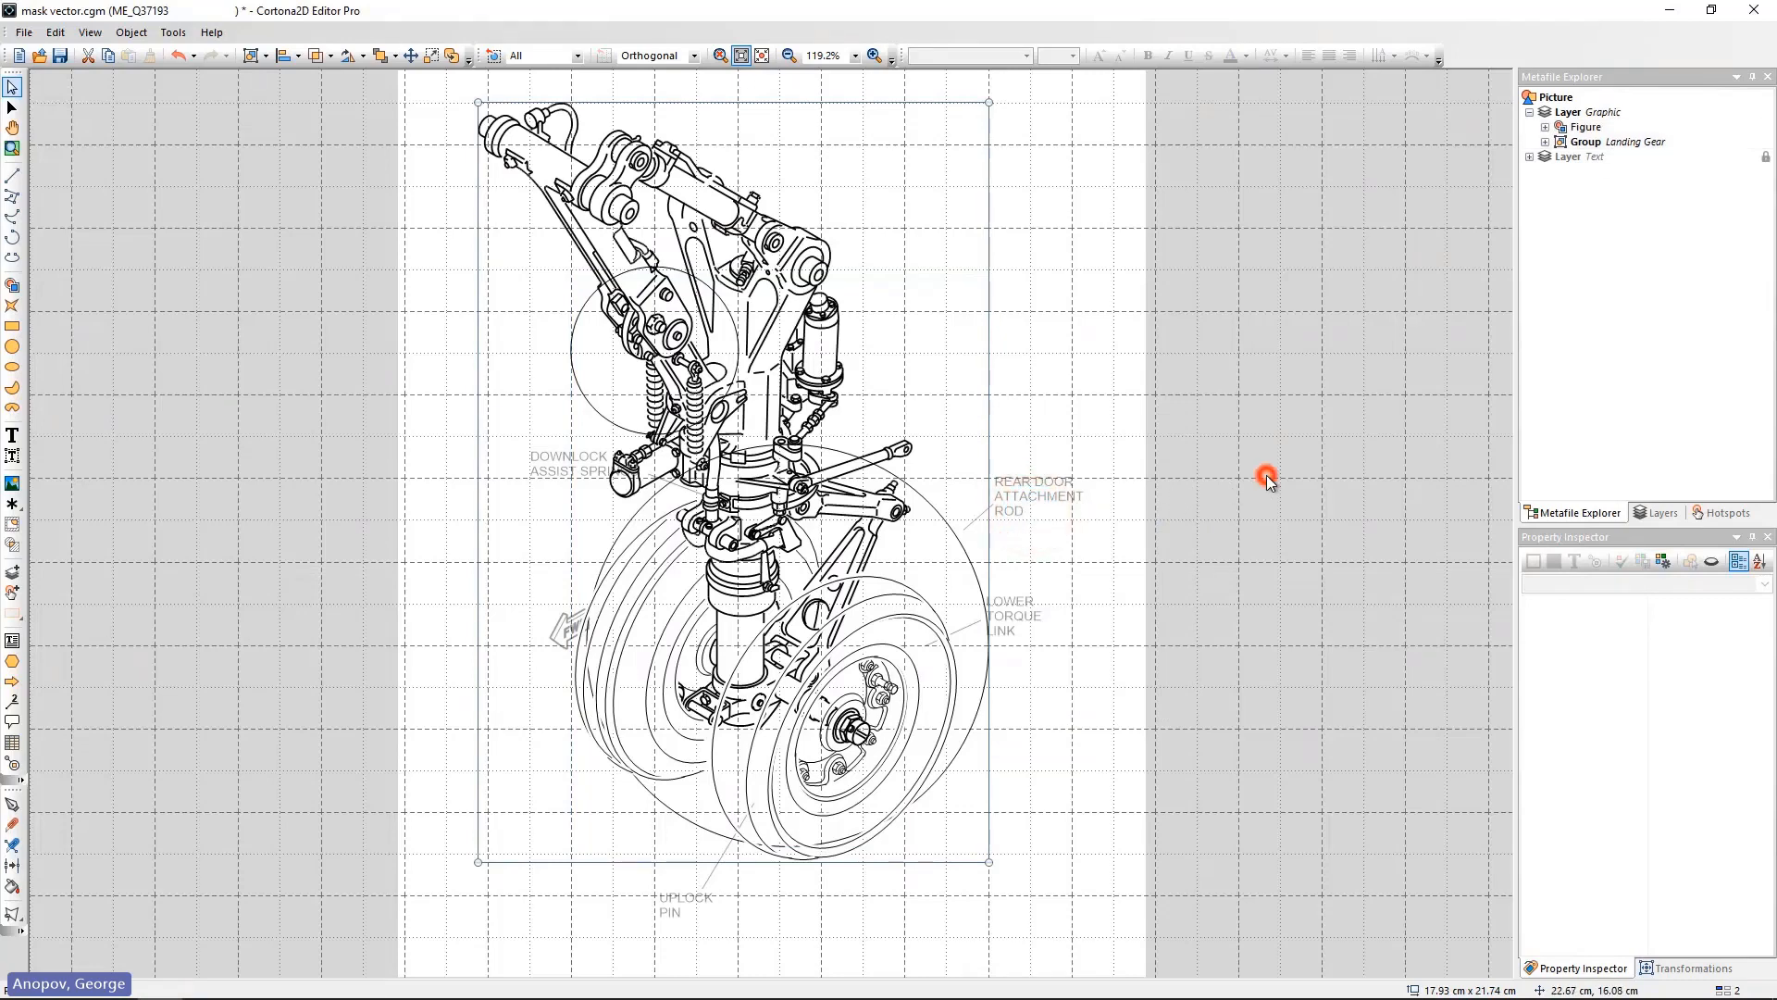